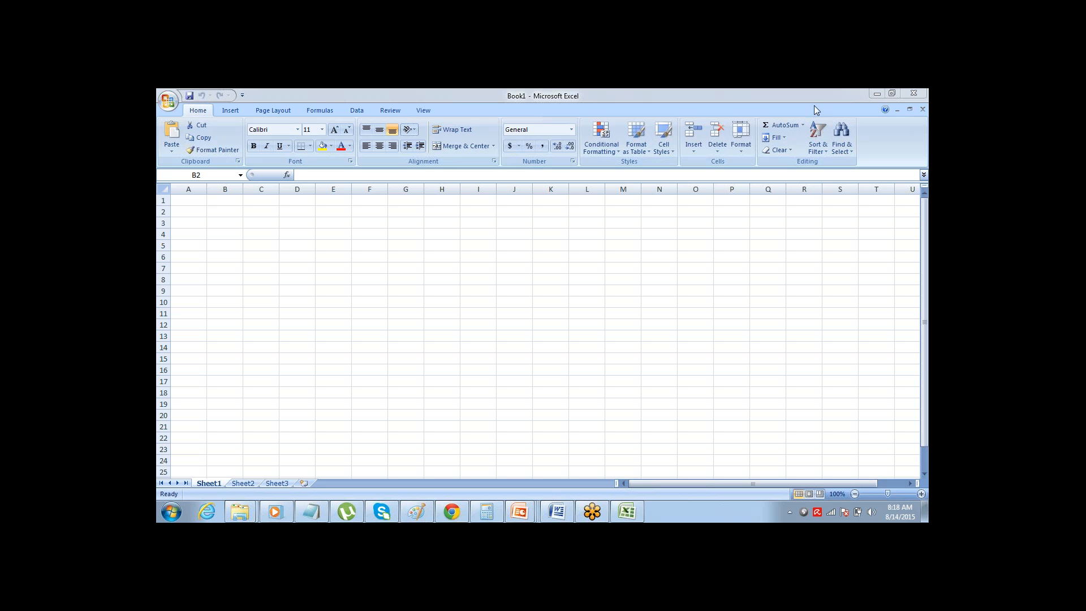
Merge and center cells B2 to Q2 to hold the sheet title
click(226, 213)
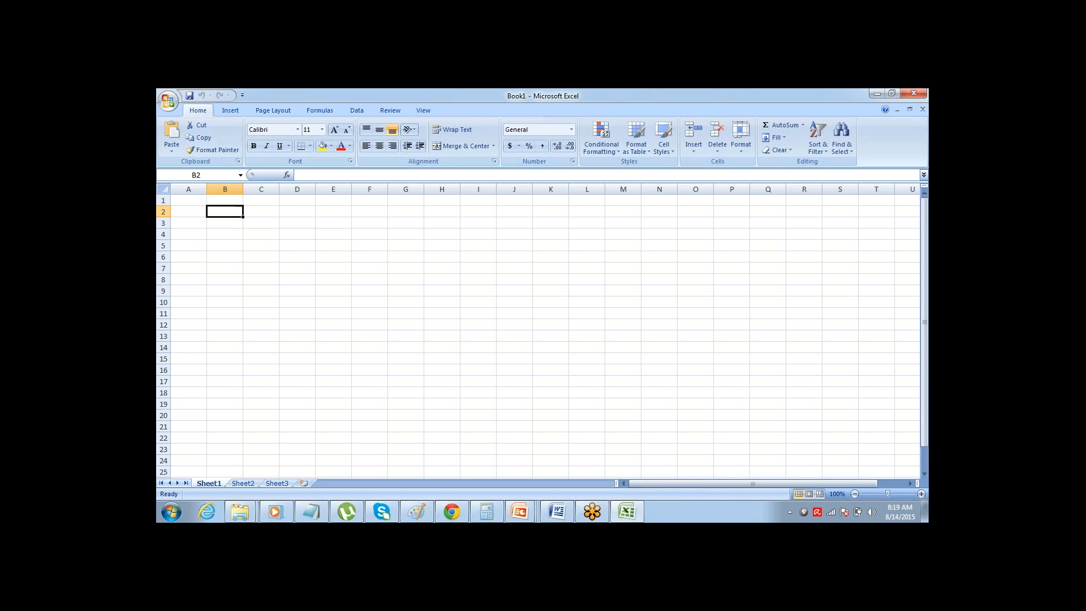
key(shift+Right)
key(shift+Right)
key(shift+Right)
key(shift+Right)
key(shift+Right)
key(shift+Right)
key(shift+Right)
key(shift+Right)
key(shift+Right)
key(shift+Right)
key(shift+Right)
key(shift+Right)
key(shift+Right)
key(shift+Right)
key(shift+Right)
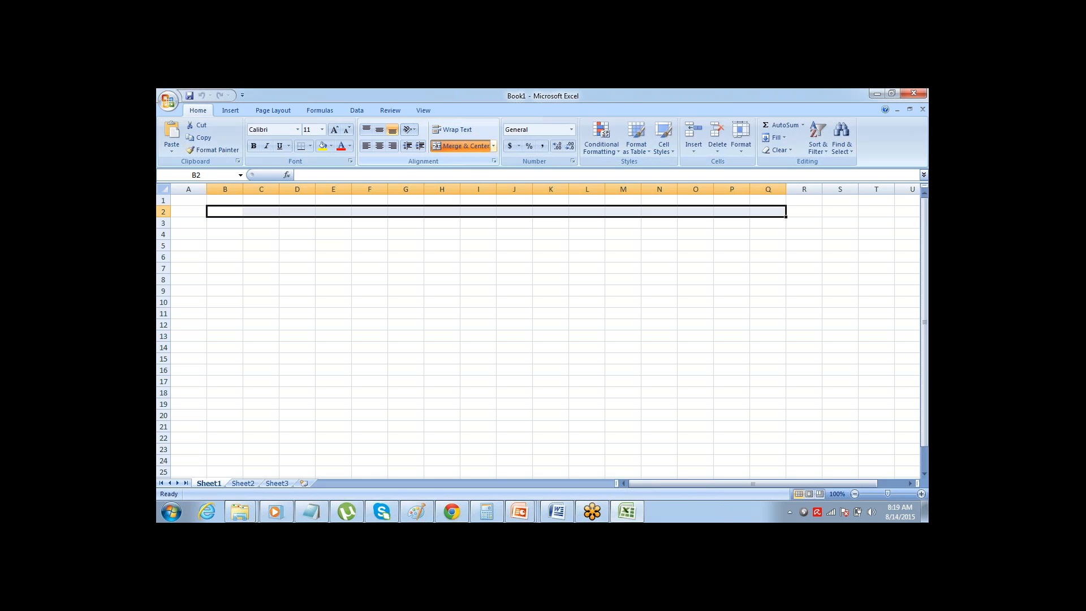
click(465, 146)
Enter the title "Hotel Reservation App using Salesforce" in the merged row 2 cell and make it bold
text(R)
key(BackSpace)
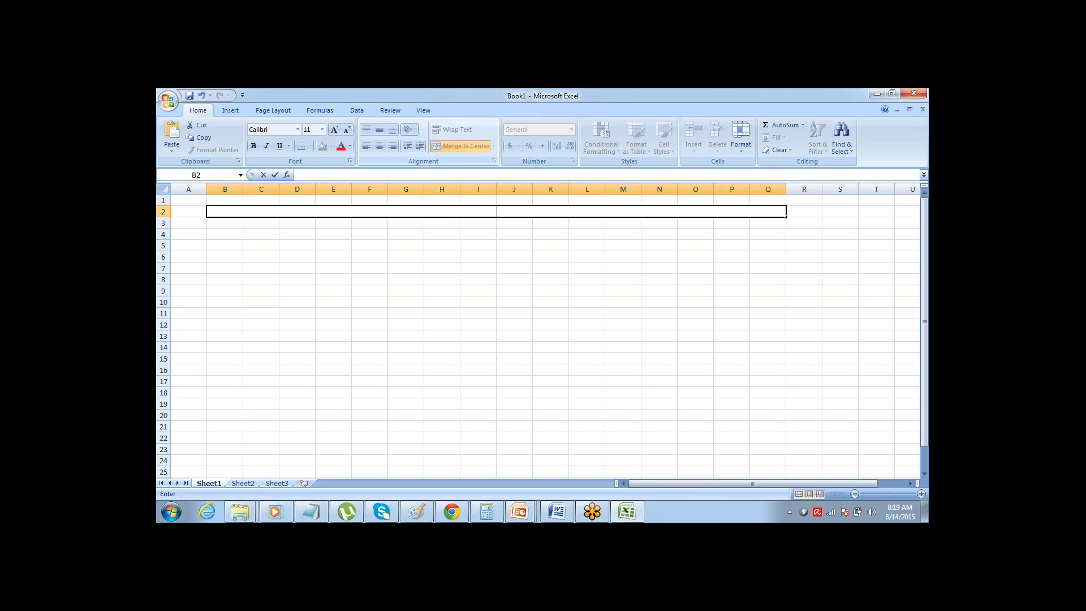
text(Hotel Reservation App u)
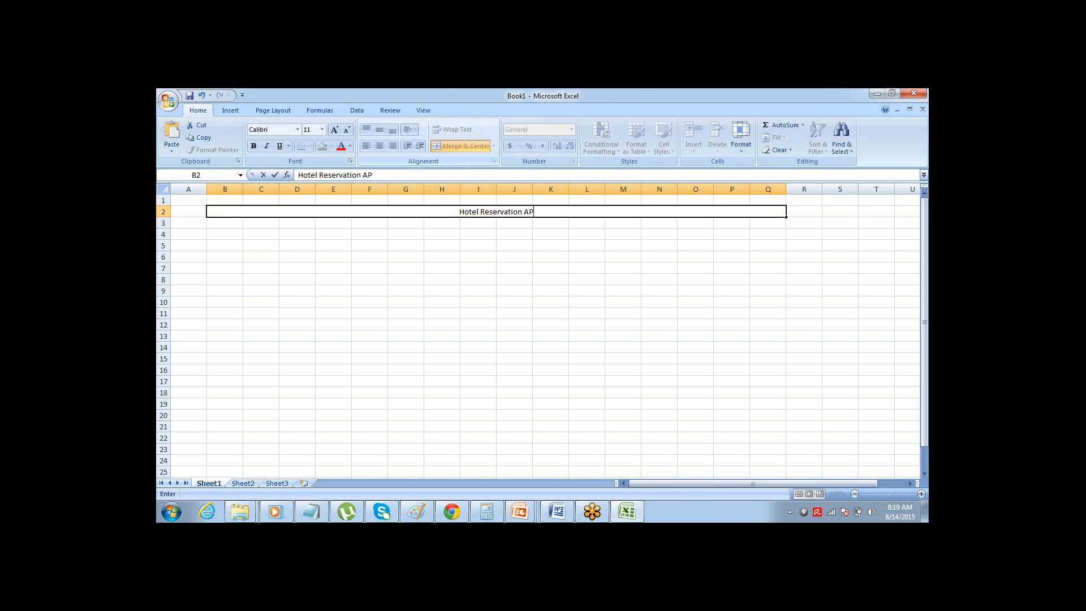
text(sing S)
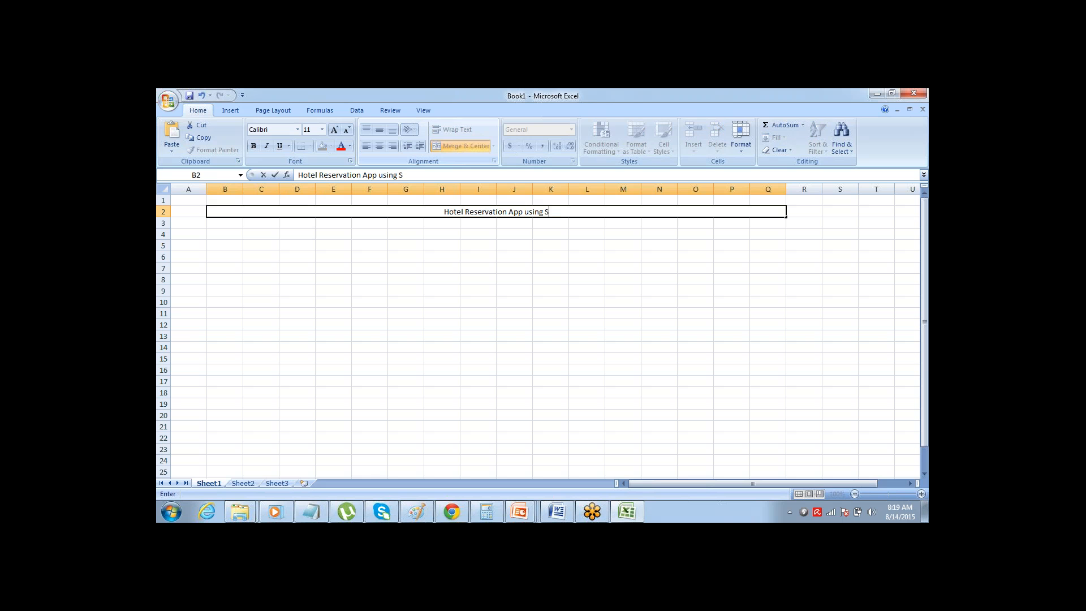
text(alesforce)
key(Tab)
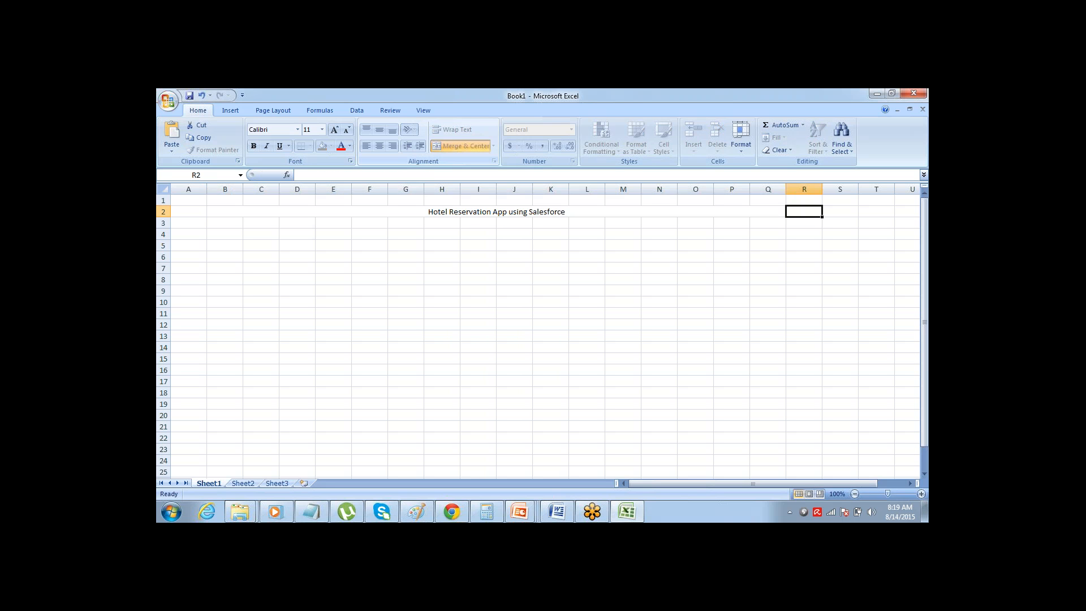
key(Left)
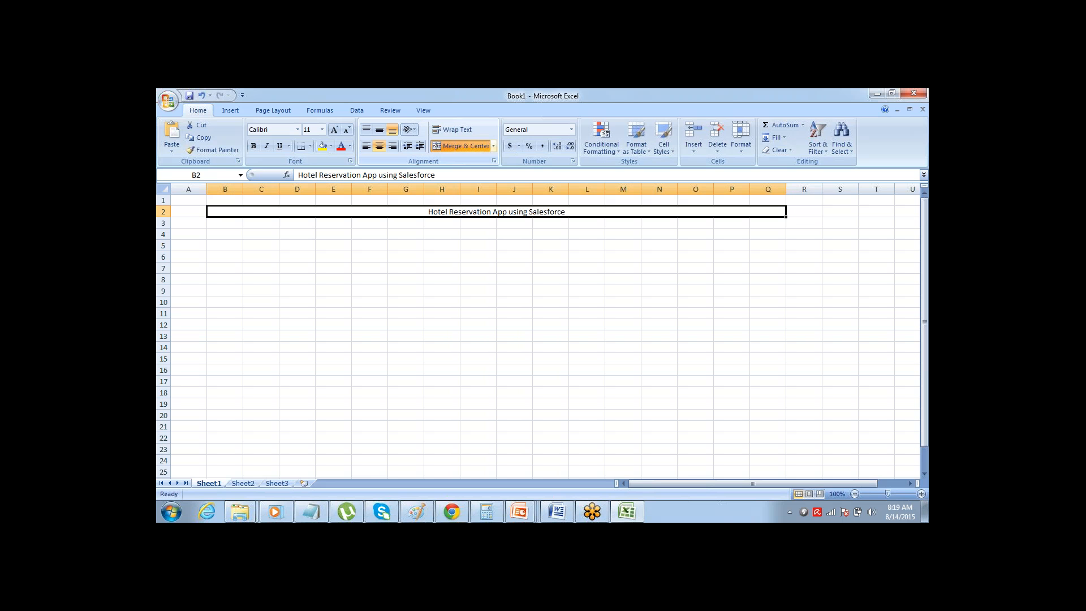
key(ctrl+b)
Merge and center cells B4 and C4 for a table heading
key(Down)
key(Down)
key(Left)
key(Left)
key(Left)
key(Left)
key(Left)
key(Left)
key(Left)
key(Left)
key(Left)
key(Left)
key(Left)
key(Left)
key(Left)
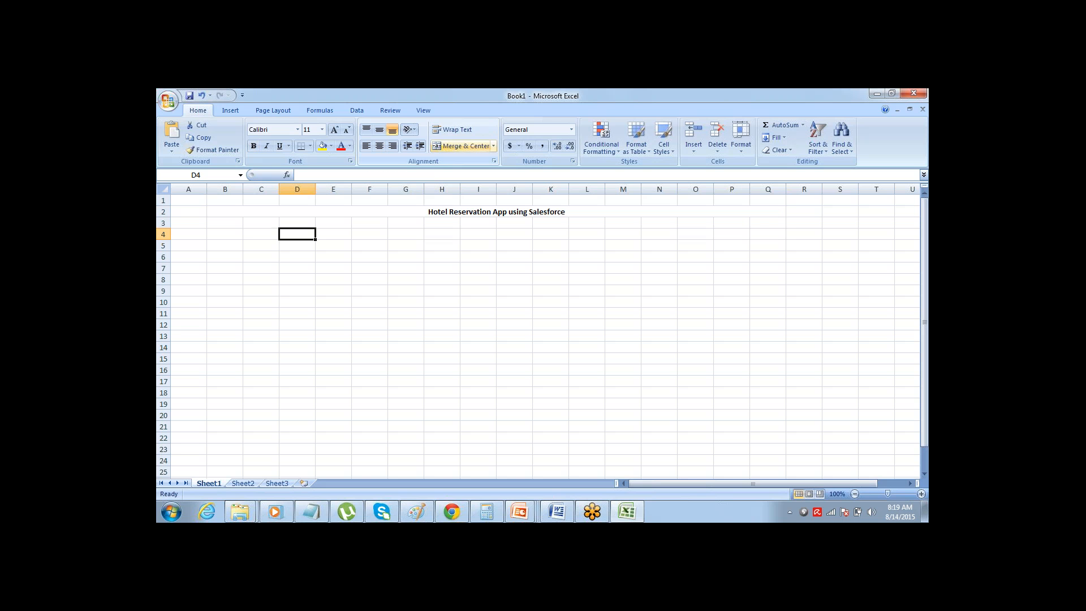
key(shift+F10)
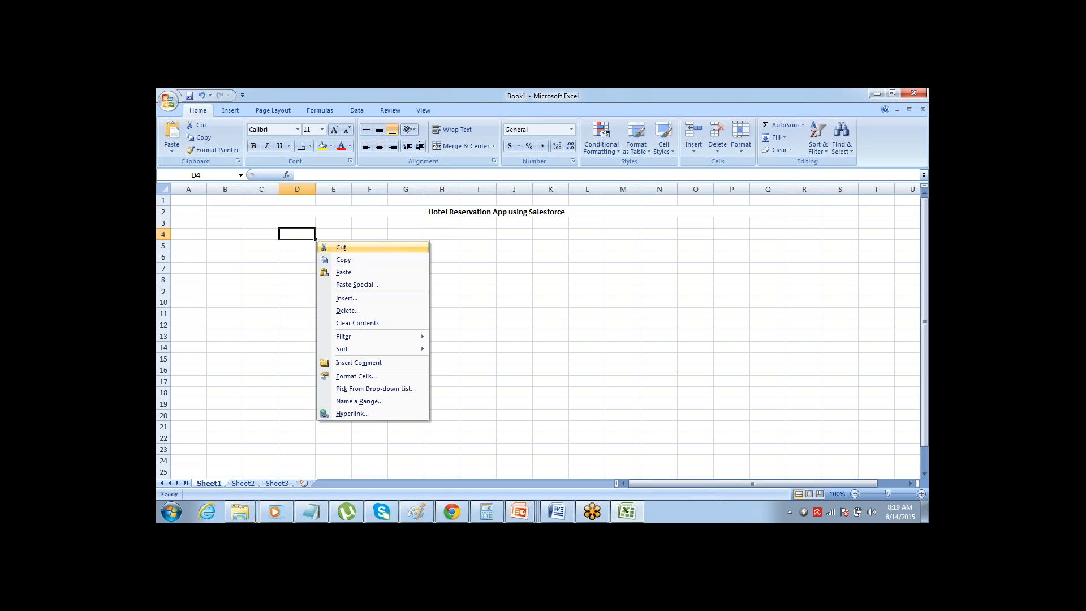
key(Escape)
key(Left)
key(Left)
key(Left)
key(Right)
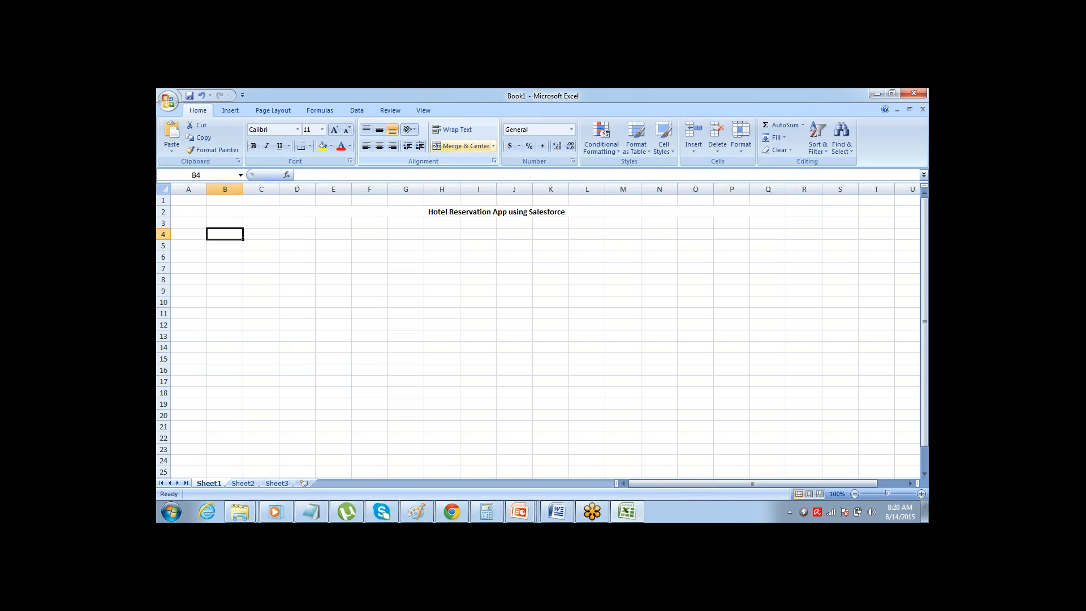
key(shift+Right)
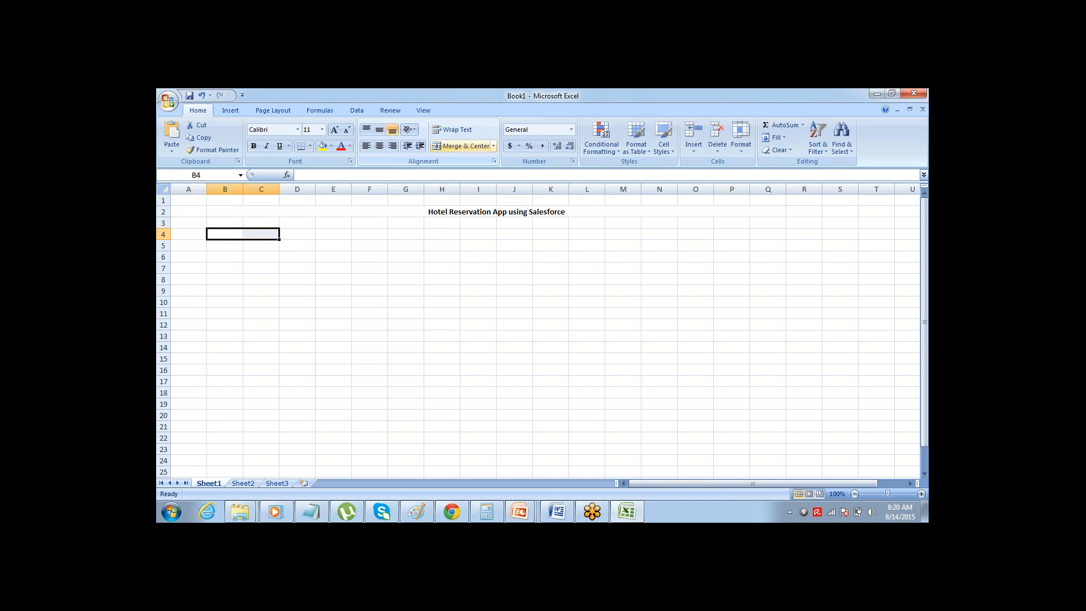
click(460, 146)
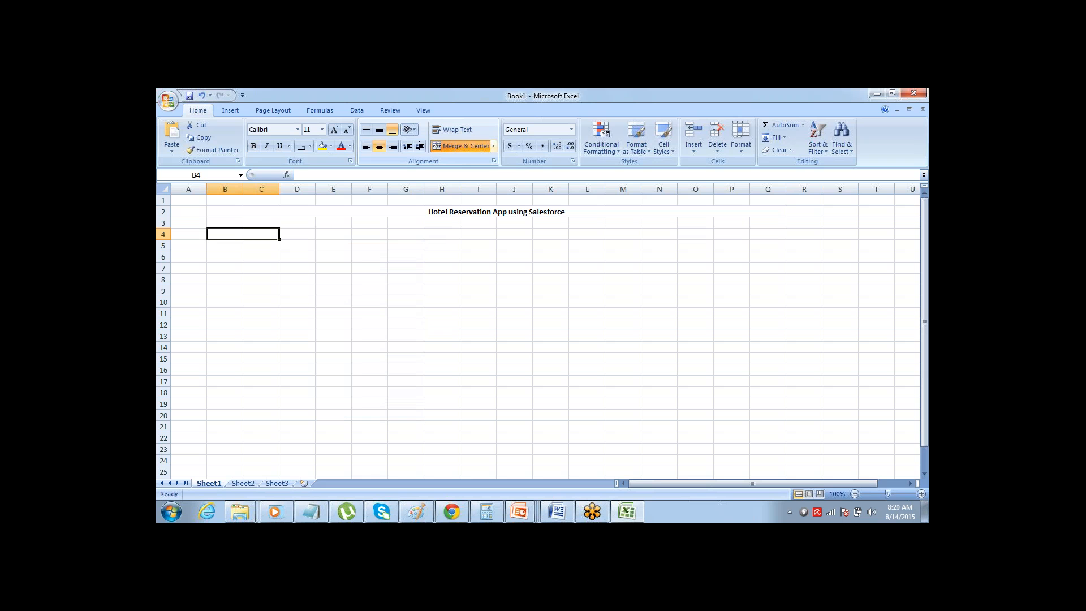
Enter the heading "Rooms" in the merged B4 cell and make it bold
text(Rooms)
key(Return)
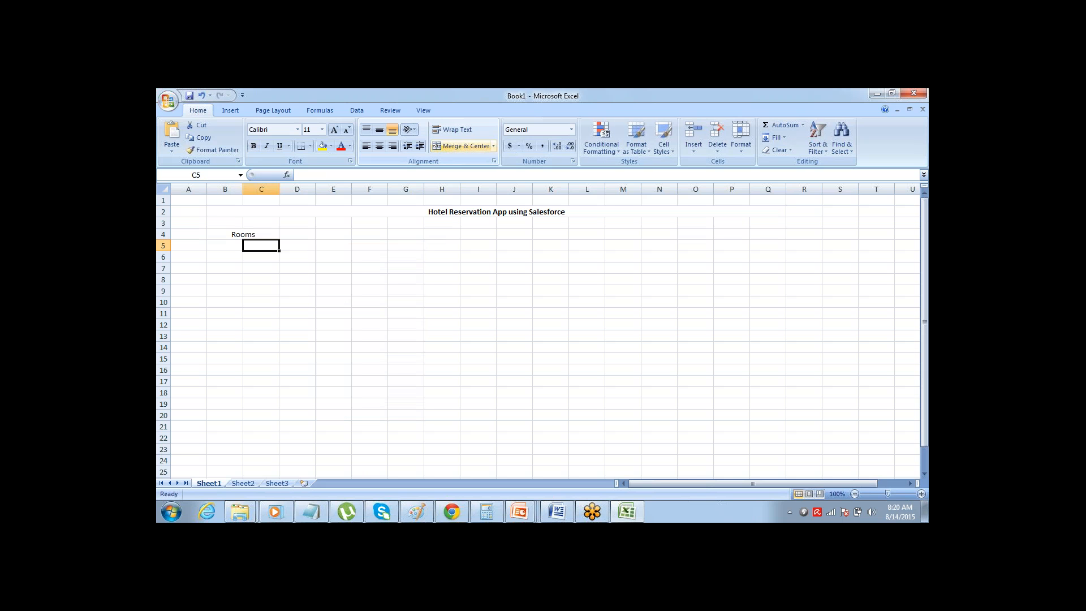
key(Up)
key(ctrl+b)
key(Down)
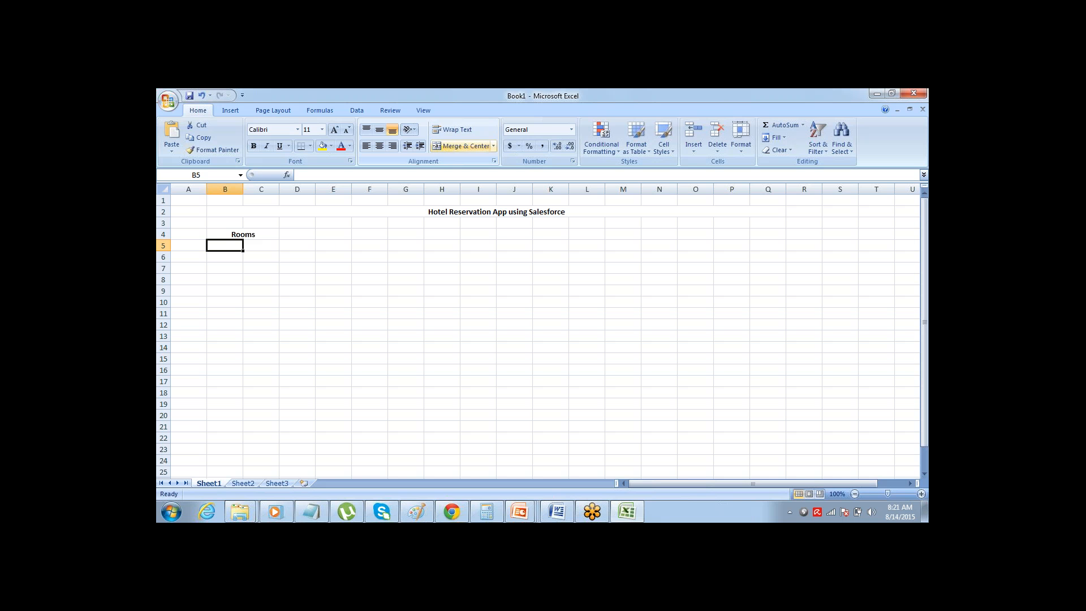
Enter the field names "ID" in B5 and "Type" in B6 under the Rooms heading
key(Up)
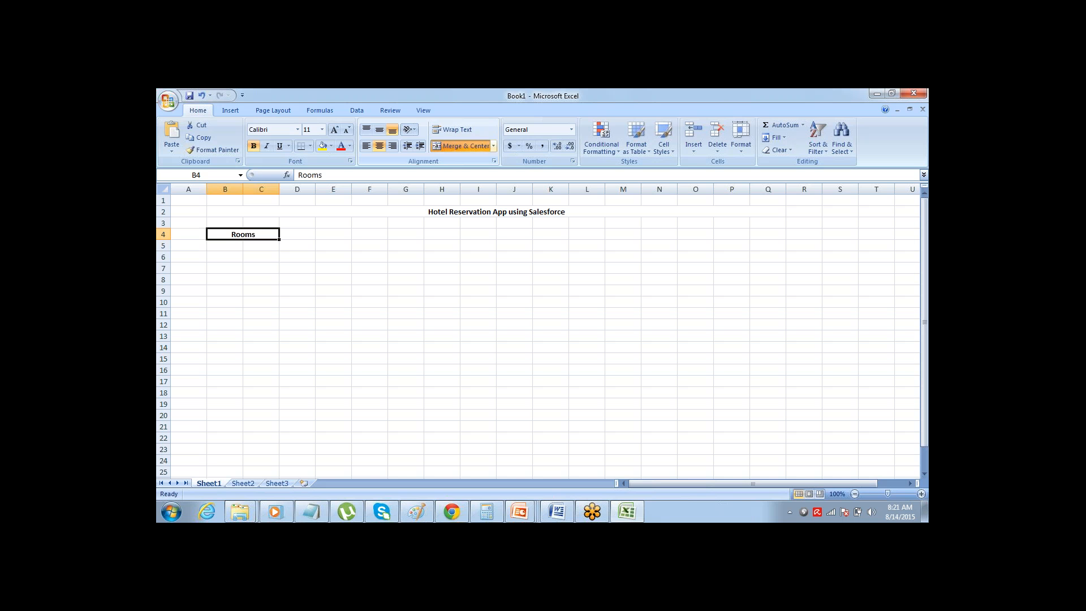
key(Down)
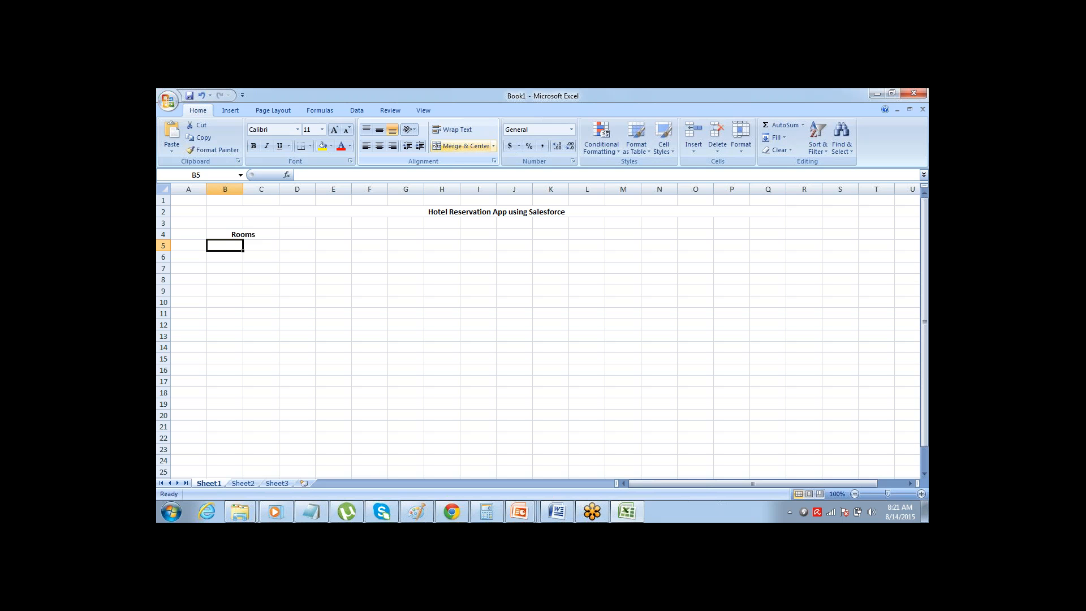
key(Up)
key(Down)
text(ID)
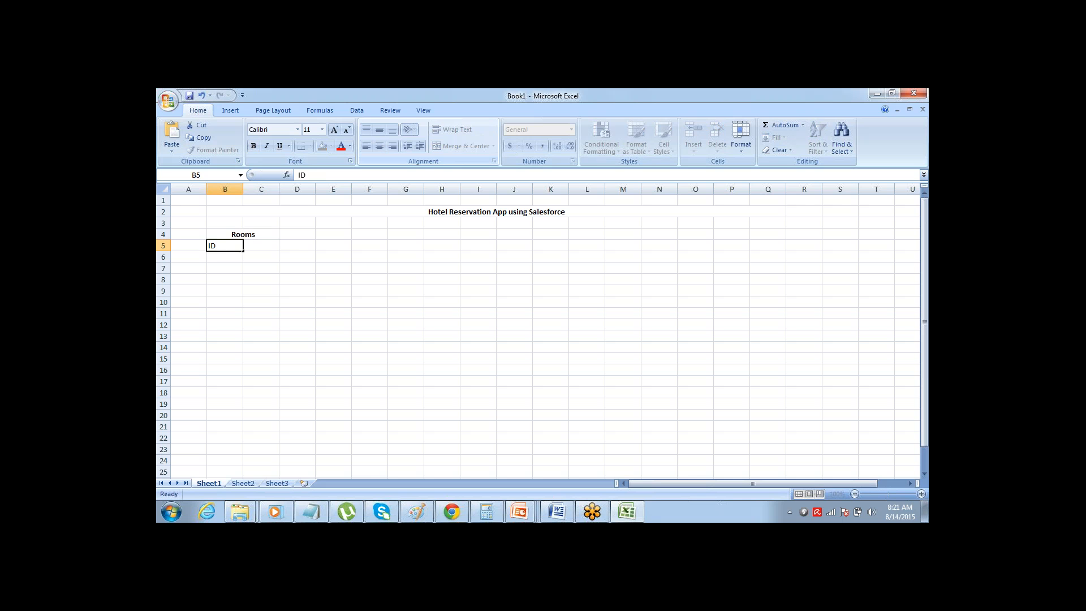
key(Return)
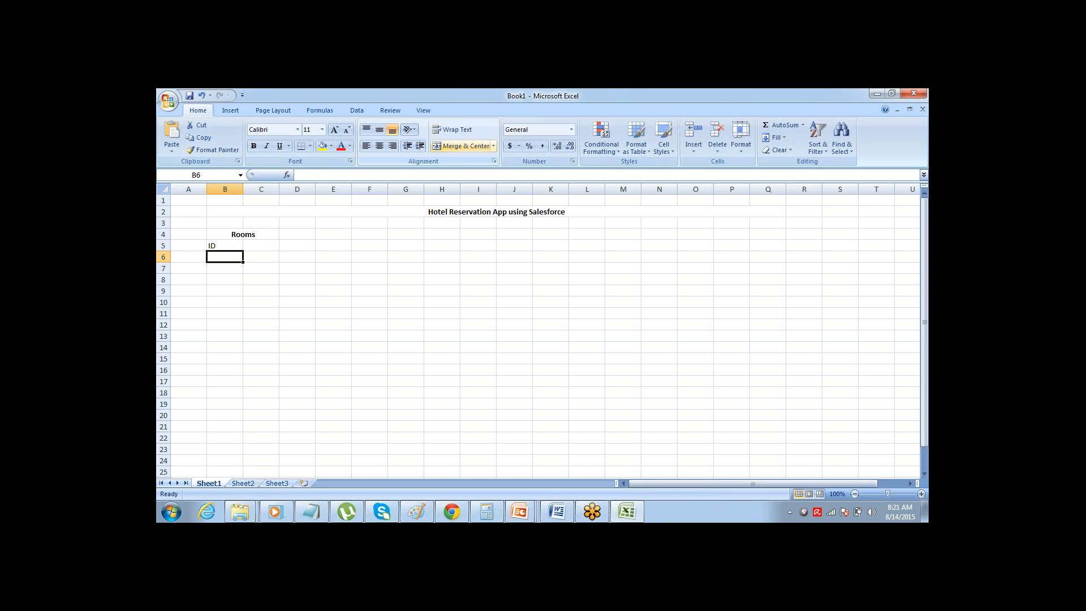
key(Up)
key(Down)
text(Type)
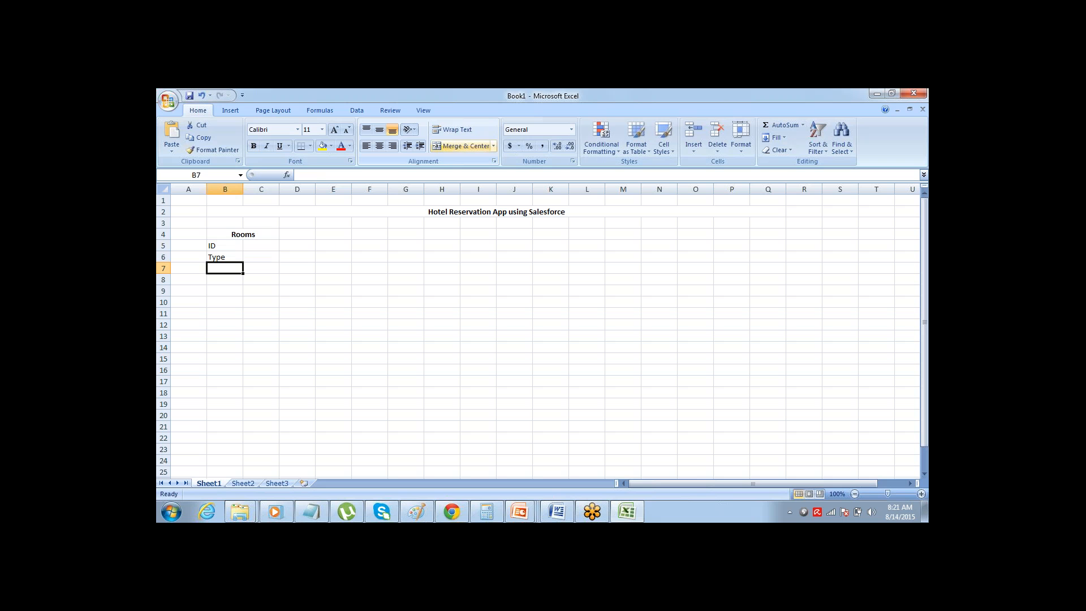
key(Up)
key(Up)
key(Up)
key(Down)
key(Down)
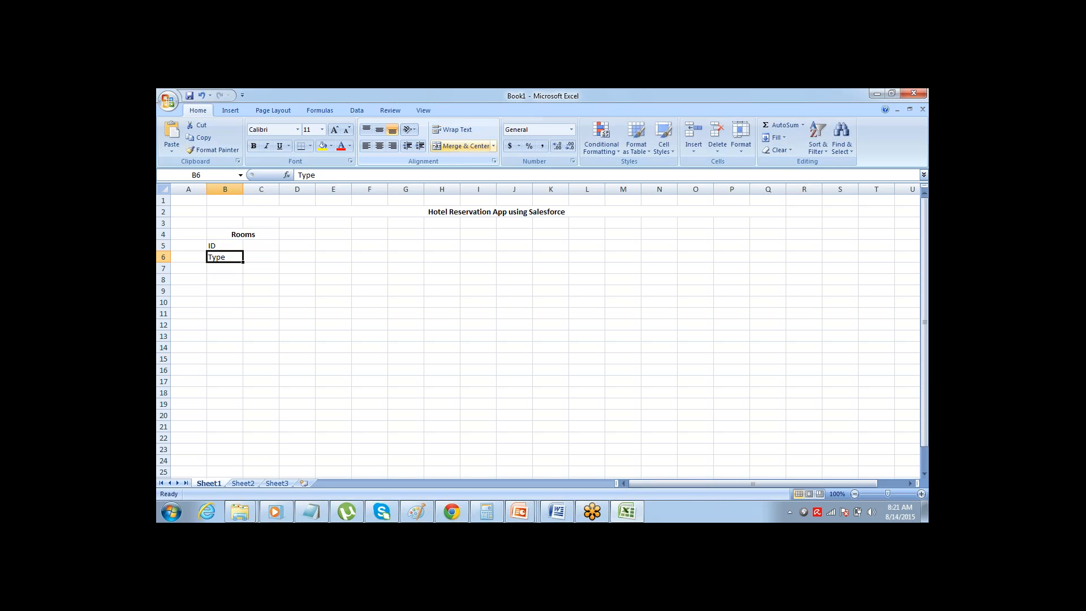
key(Up)
key(Up)
key(Down)
key(Down)
key(Down)
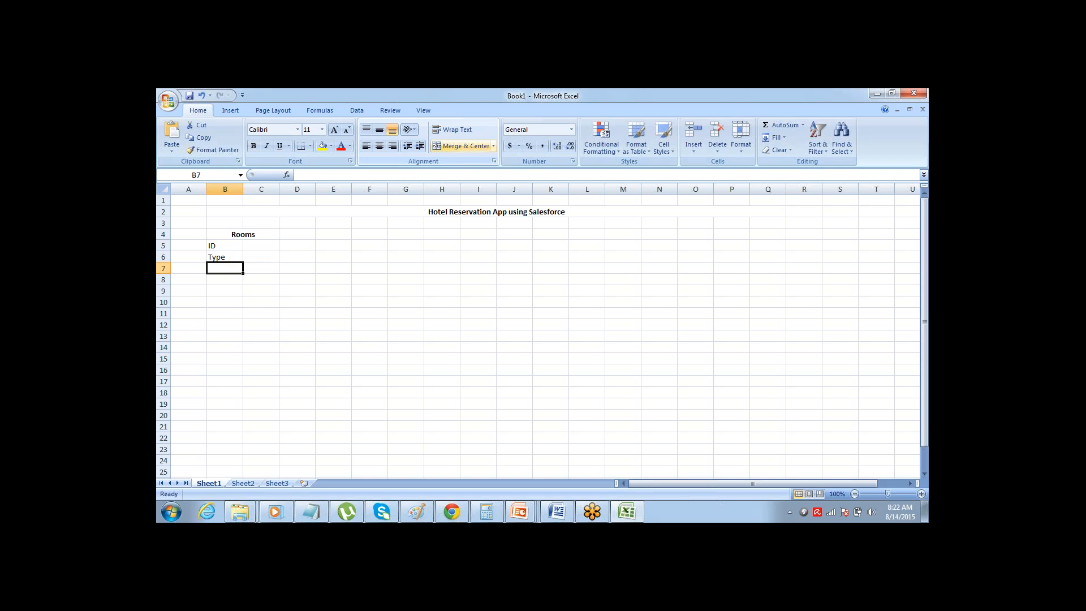
key(Up)
key(Up)
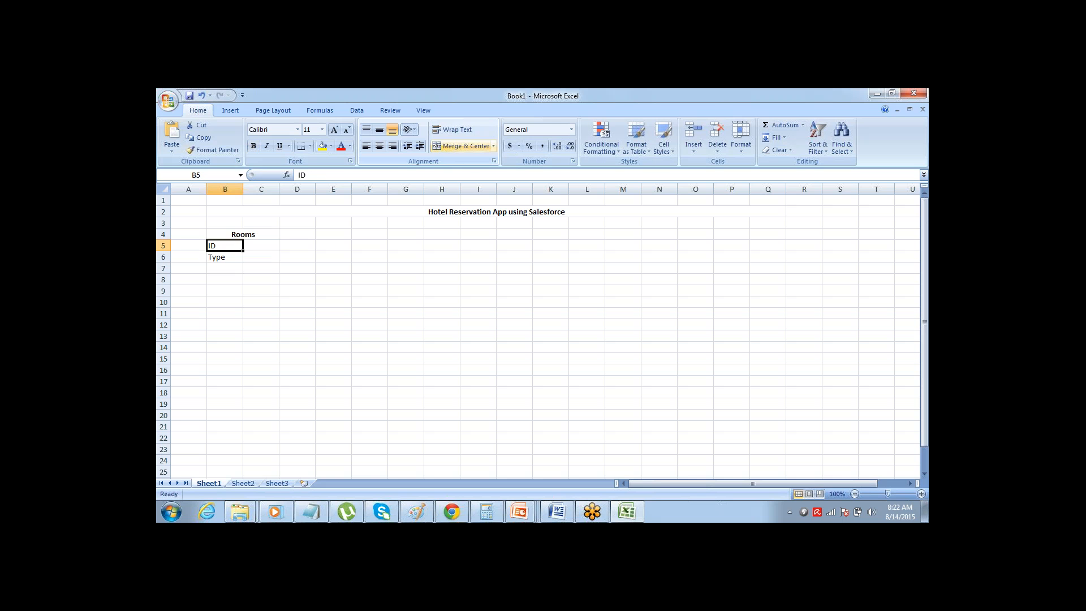
key(Down)
key(Down)
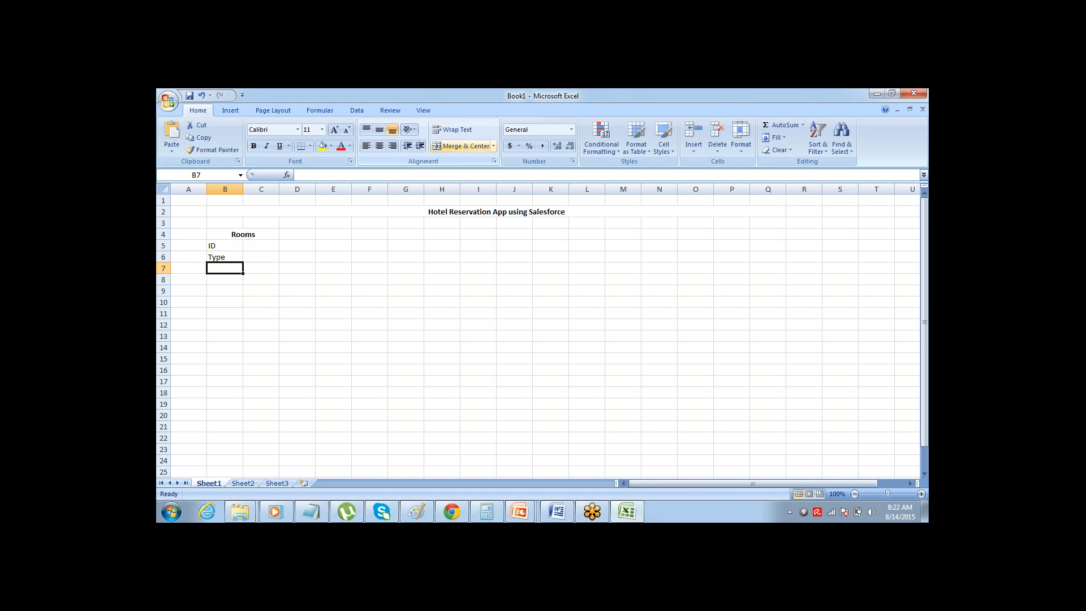
Add the field names "Price", "Status", "Floor" and "Accessibility" in cells B7 to B10
text(Price)
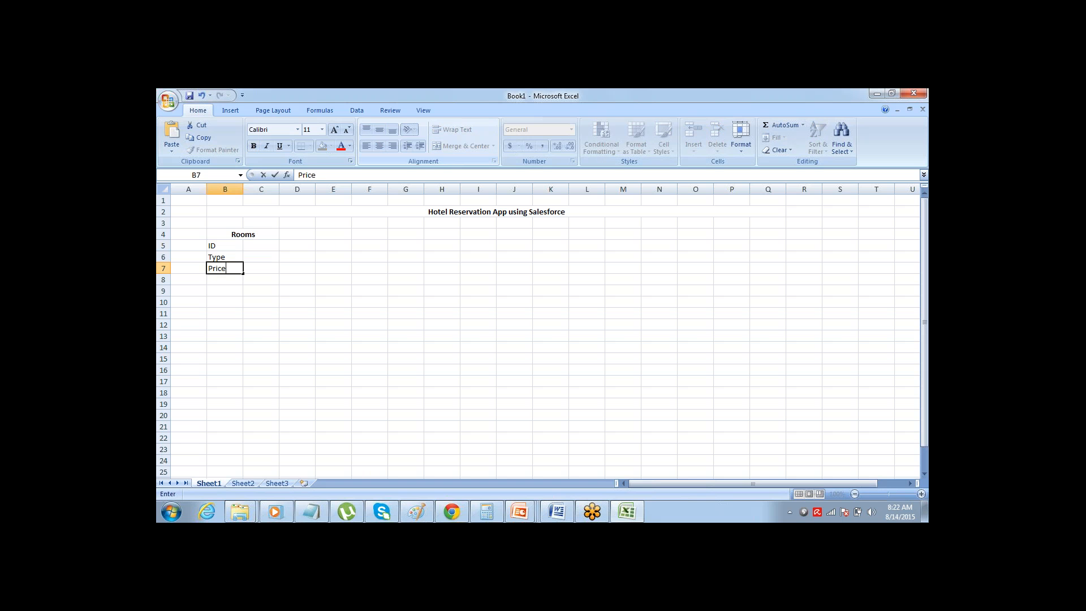
key(Return)
text(Status)
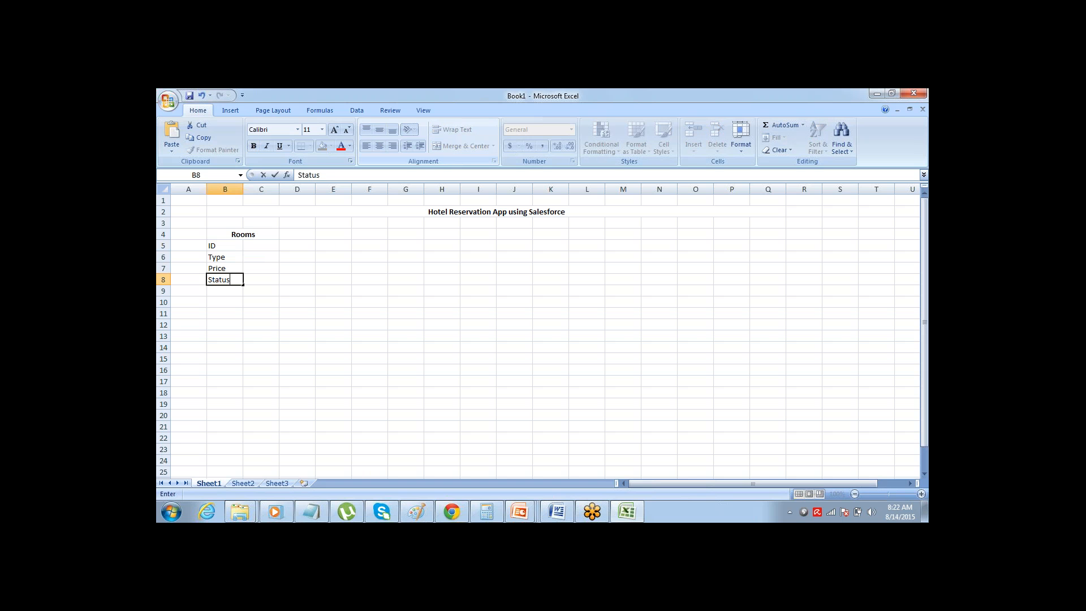
key(Return)
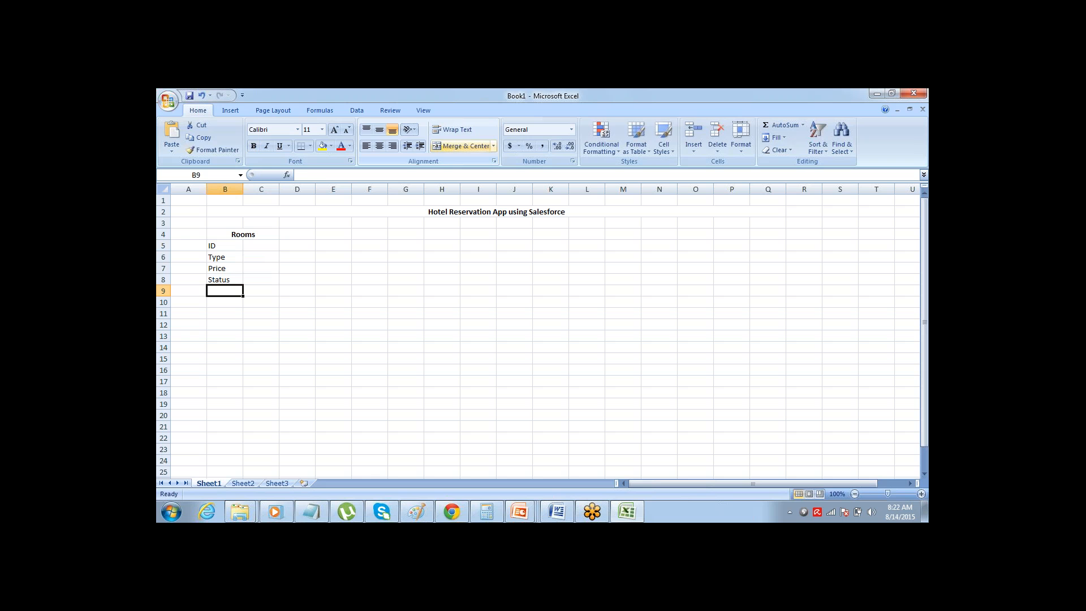
text(Flo)
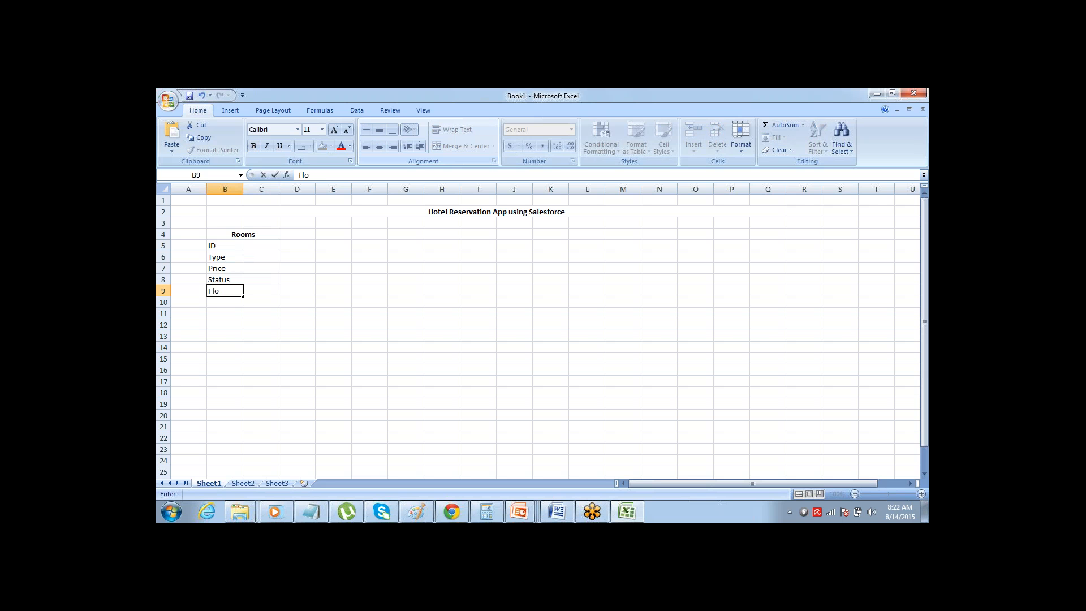
text(or)
key(Return)
text(Ac)
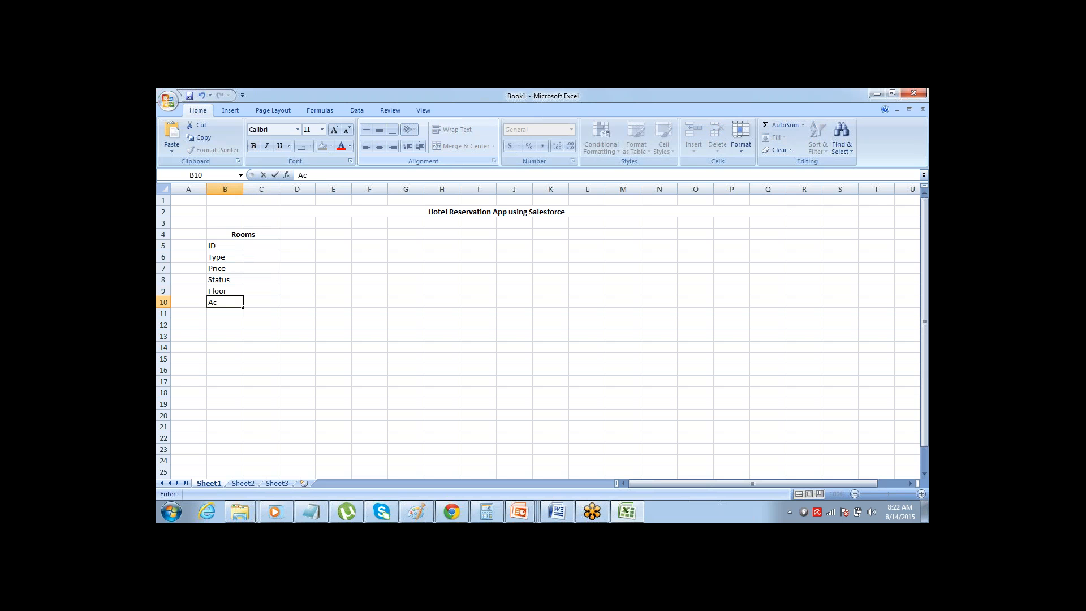
text(cessibility)
key(Right)
Toggle bold formatting on the whole Rooms block, cells B4 to C10
key(Left)
key(Up)
key(Up)
key(Up)
key(Up)
key(Up)
key(Up)
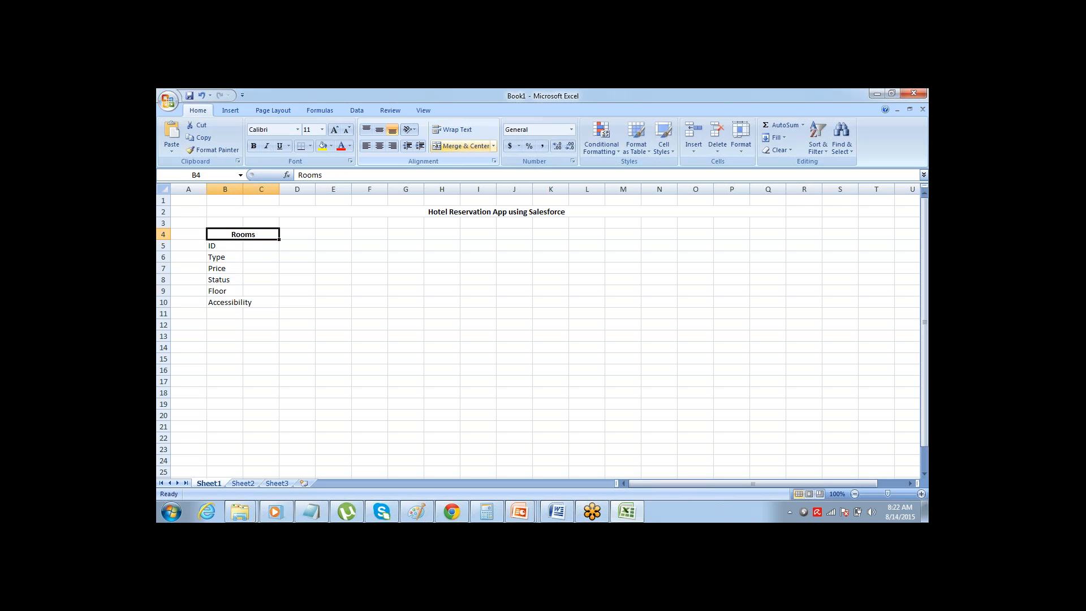
key(shift+Down)
key(shift+Down)
key(shift+Down)
key(shift+Down)
key(shift+Down)
key(shift+Down)
key(ctrl+b)
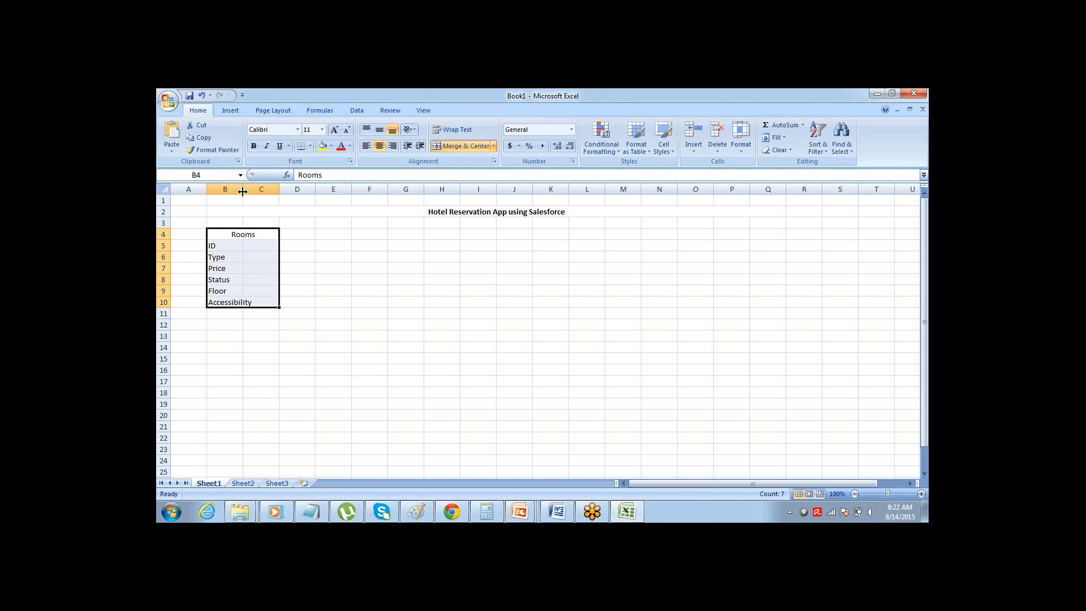
Widen column B to more than twice its width and make the Rooms heading bold
drag(243, 191, 290, 192)
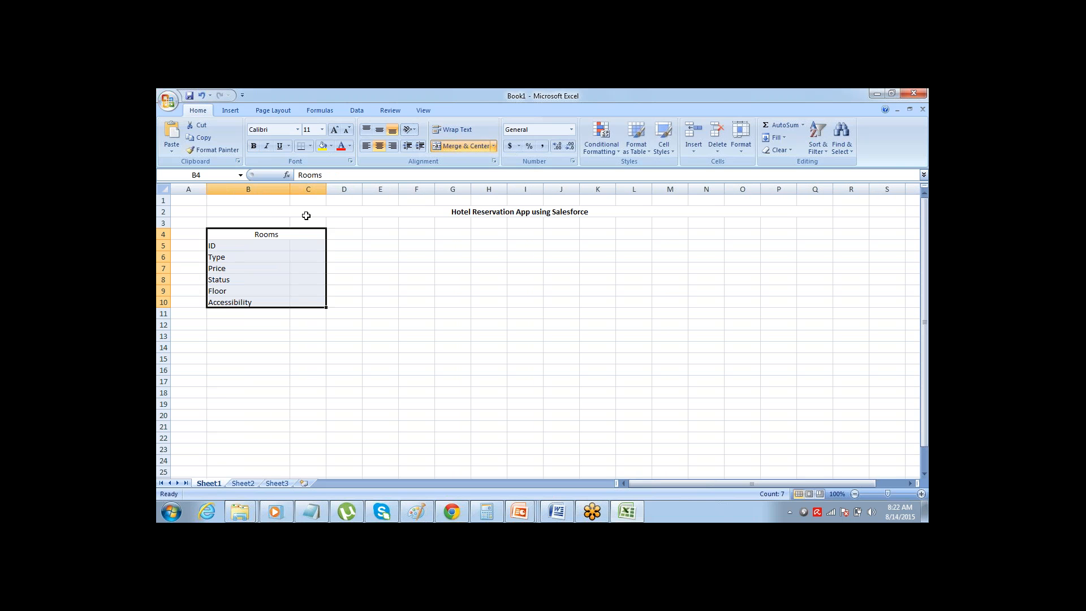
key(Down)
key(Up)
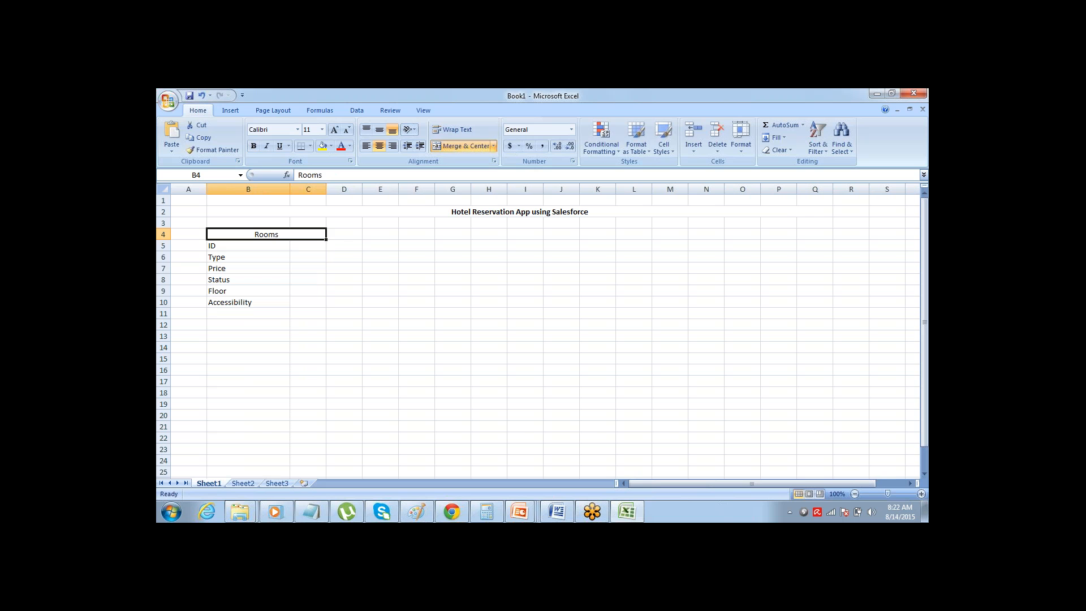
key(ctrl+b)
key(Down)
key(Right)
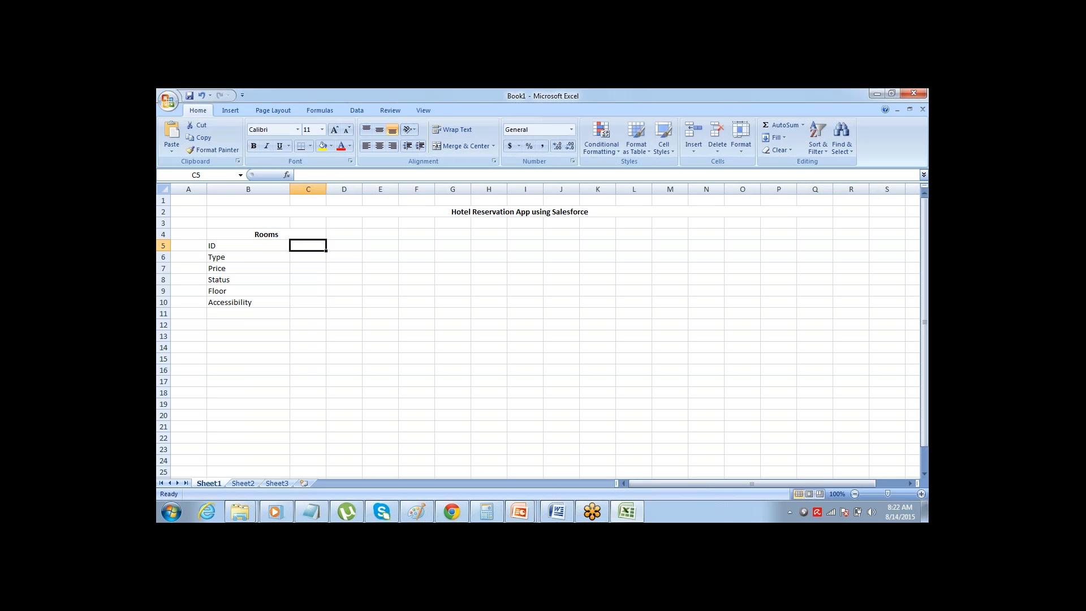
key(Down)
key(Left)
key(Left)
key(Right)
key(Right)
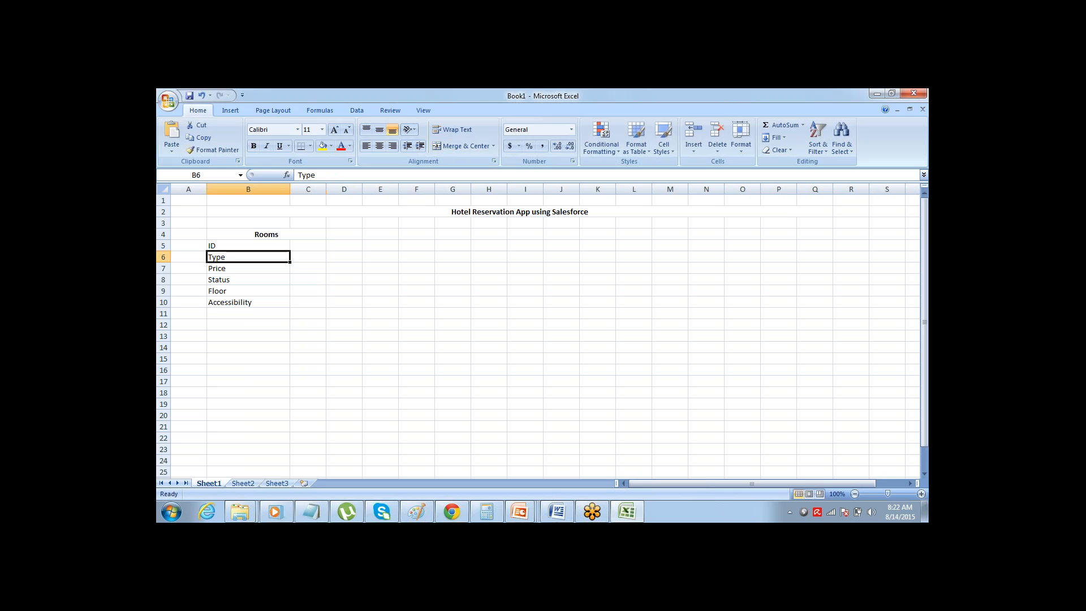
key(Left)
key(Up)
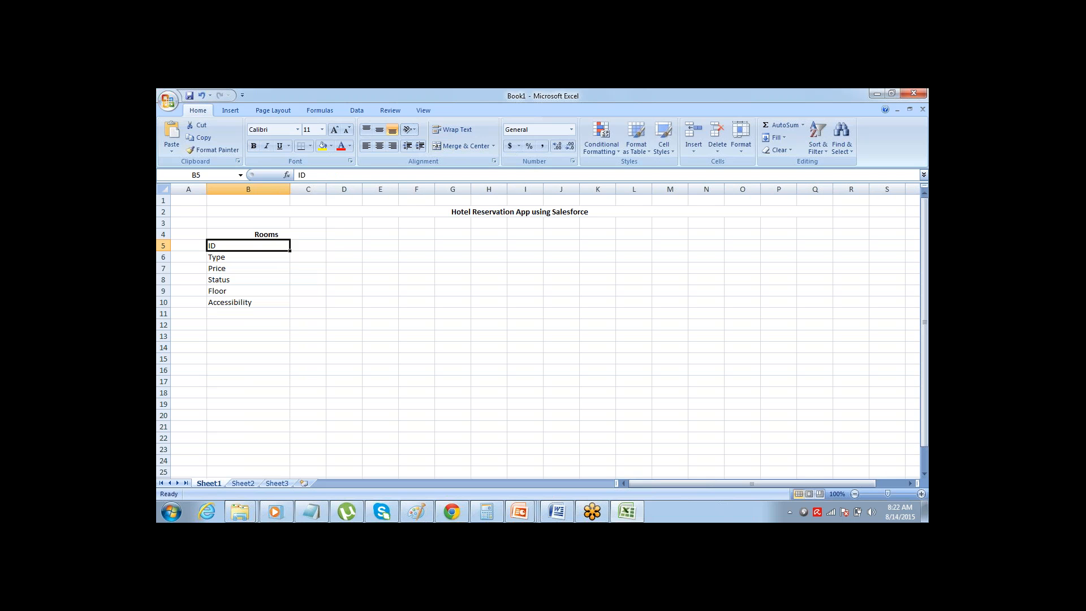
Enter "Text/ Number" in C5 as the data type of the ID field
key(Right)
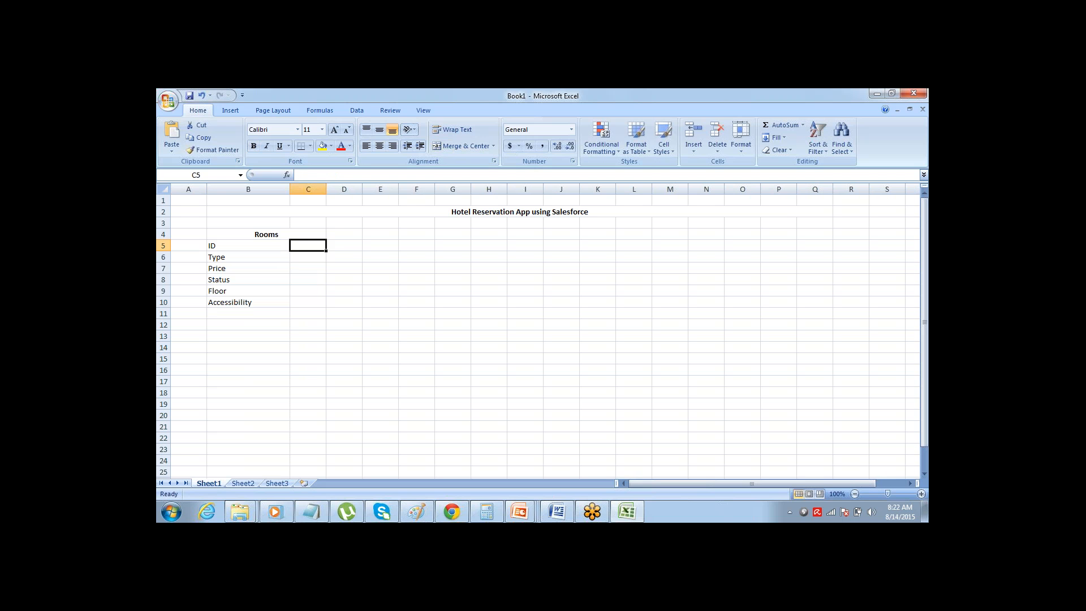
text(Text/)
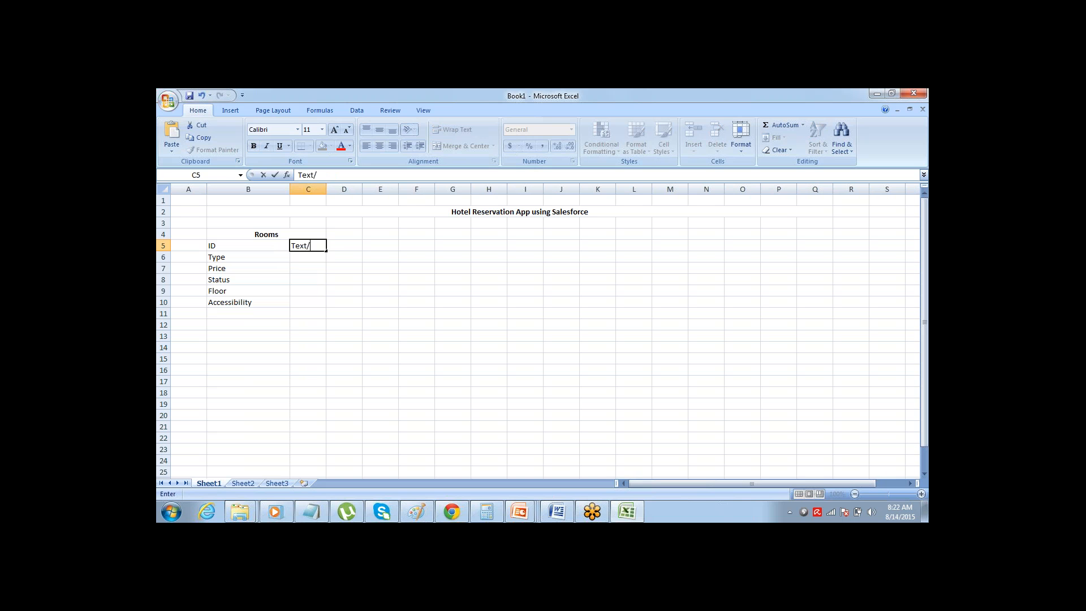
text( Number)
key(Right)
key(Down)
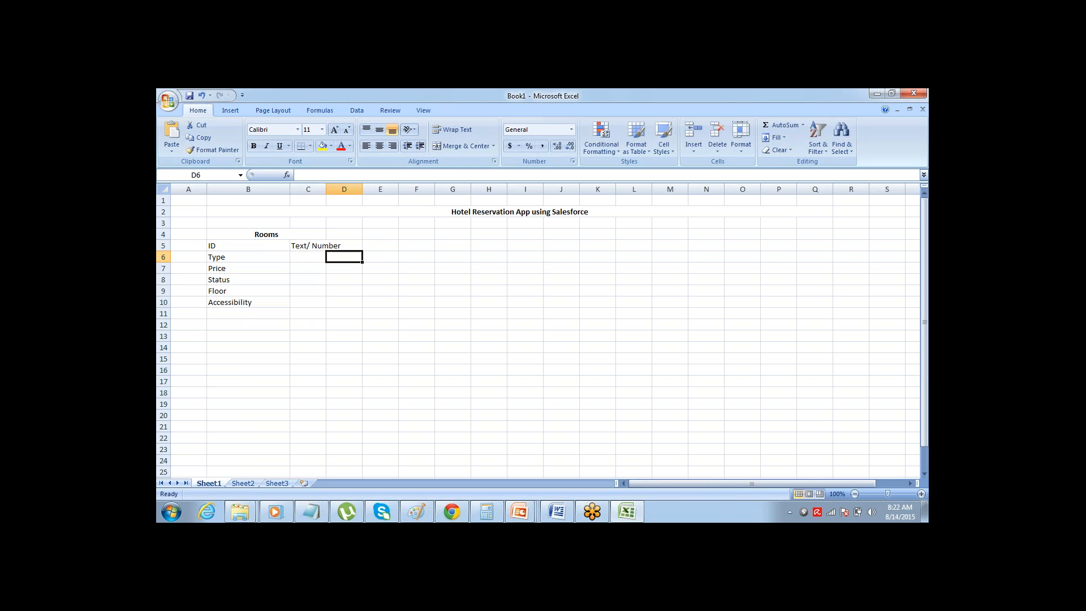
Enter "Picklist" in C6 as the data type of the Type field
key(Left)
key(Left)
key(Up)
key(Down)
key(Left)
key(Right)
key(Right)
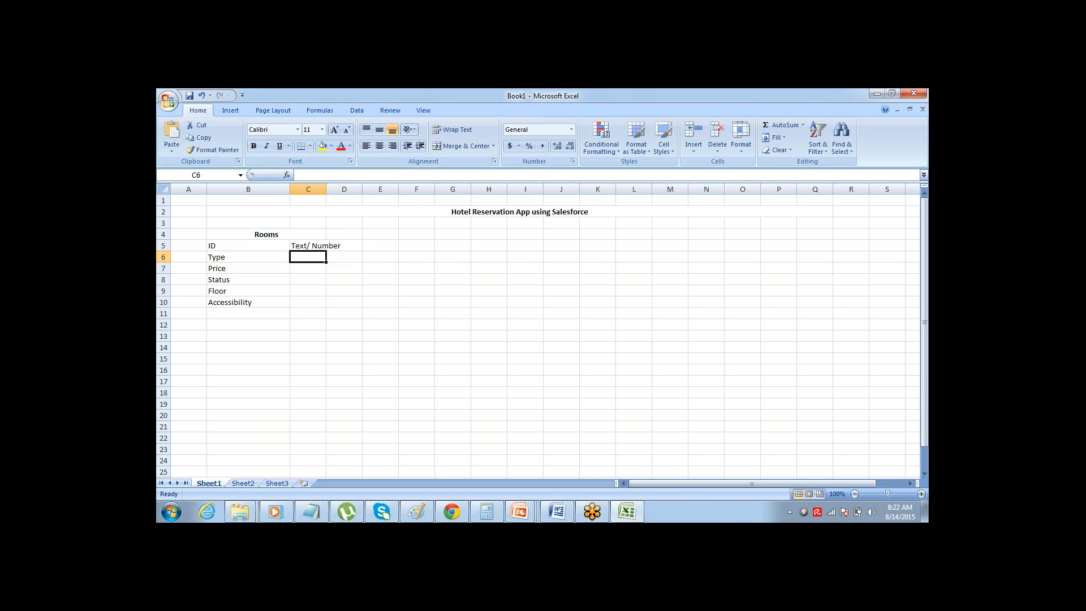
text(Picklist)
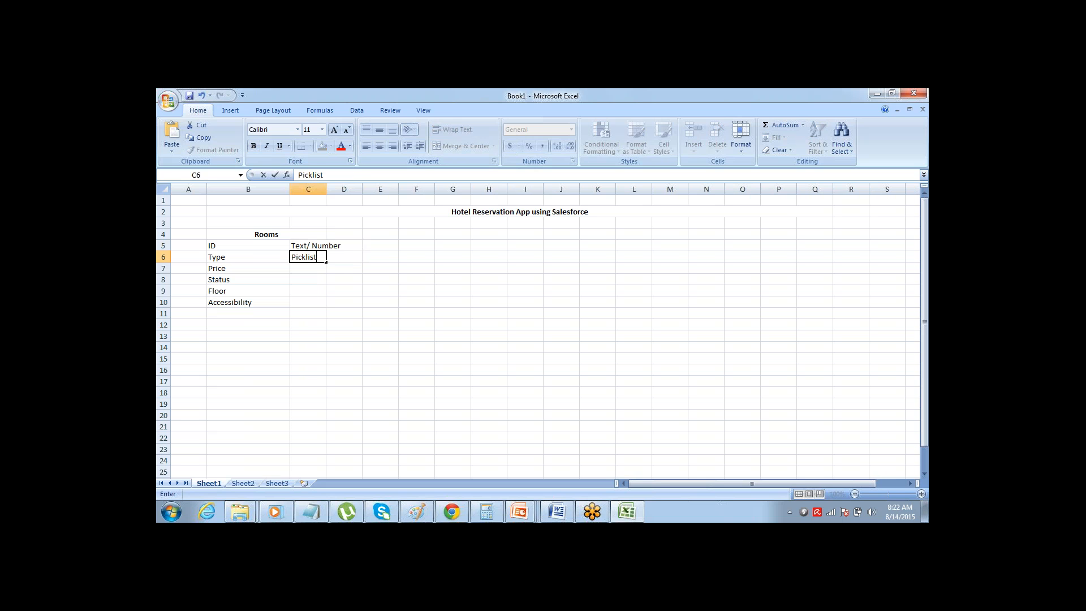
key(Return)
key(Up)
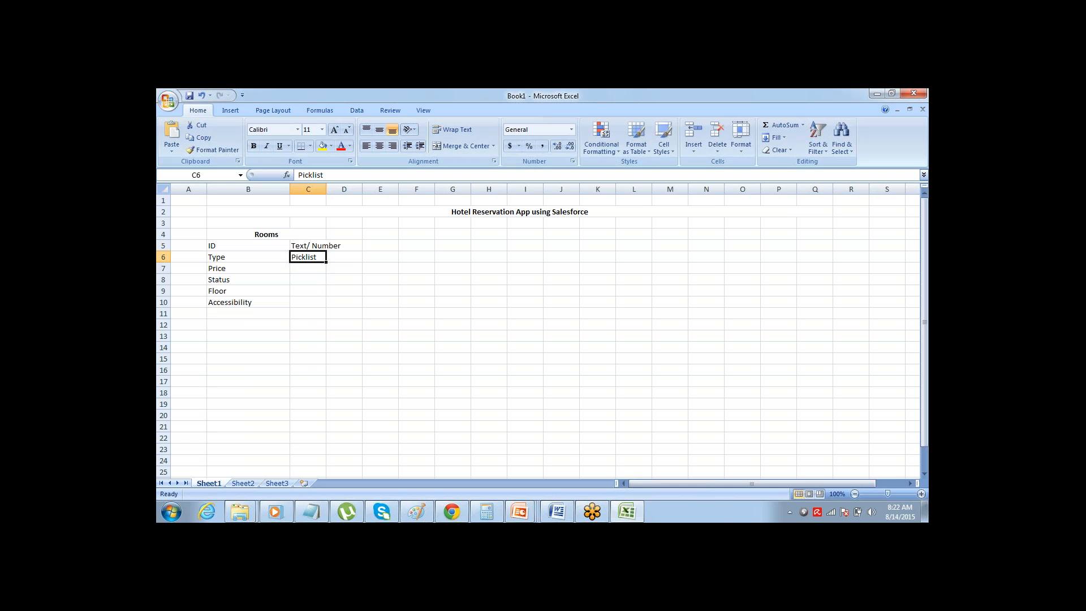
Enter "Currency" in C7 as the data type of the Price field
key(Left)
key(Left)
key(Down)
key(Right)
key(Left)
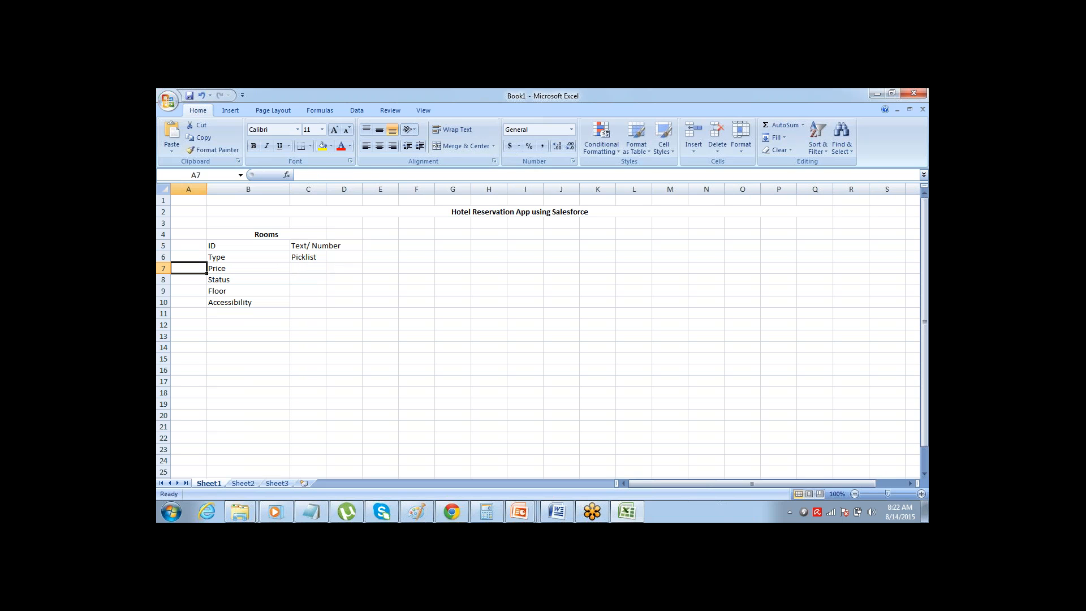
key(Right)
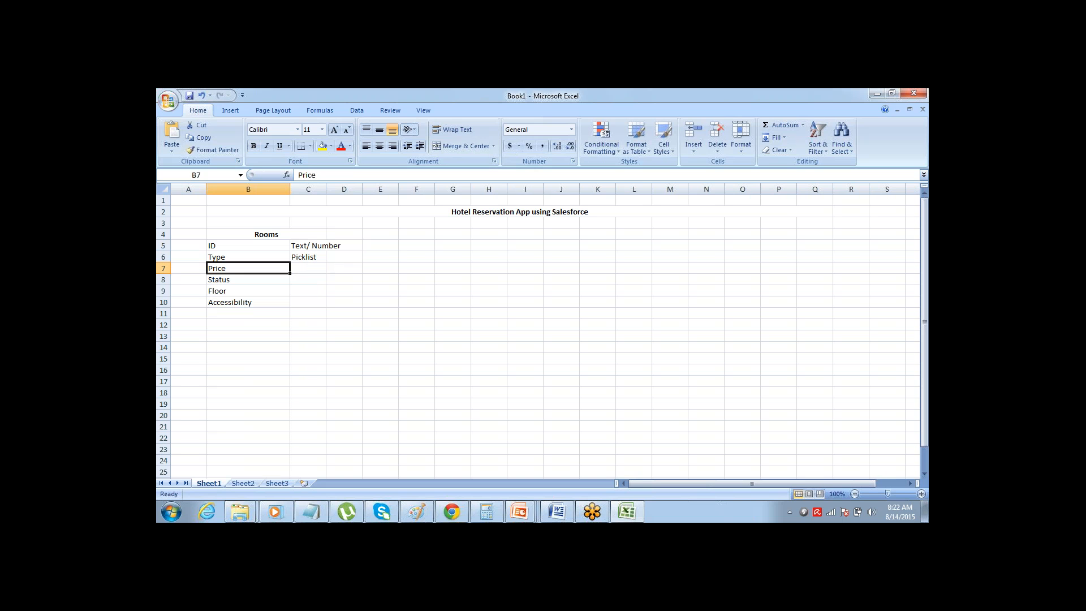
key(Left)
key(Right)
key(Left)
key(Right)
key(Left)
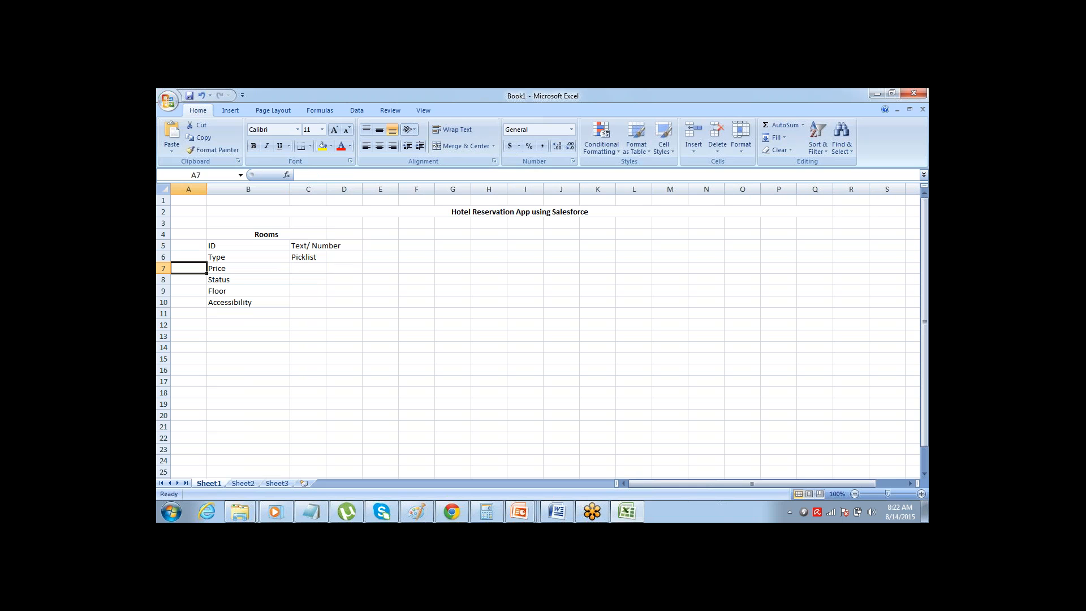
key(Right)
key(Right)
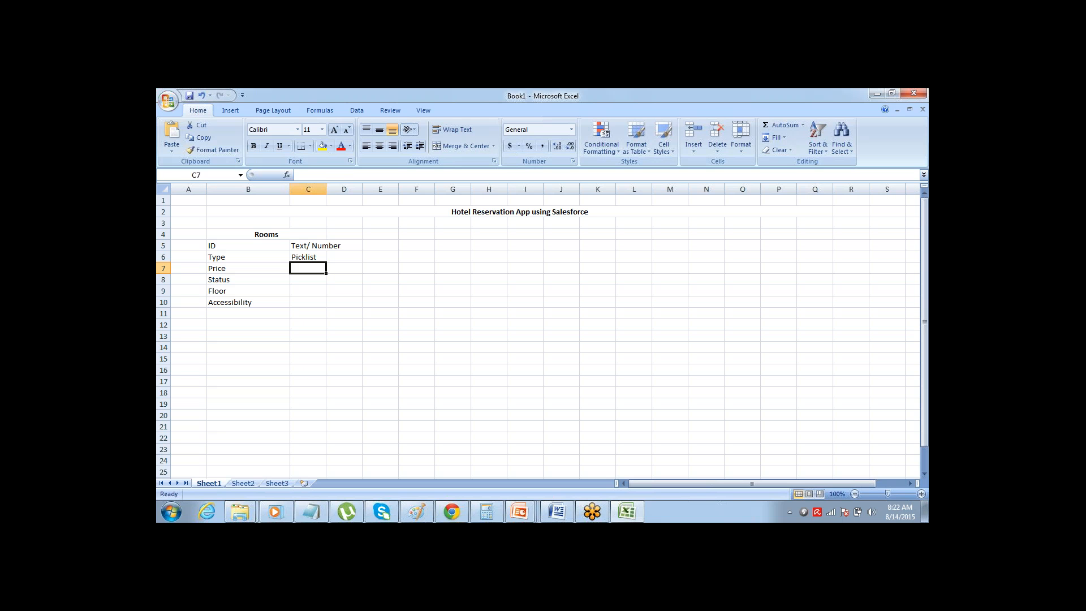
text(Currency)
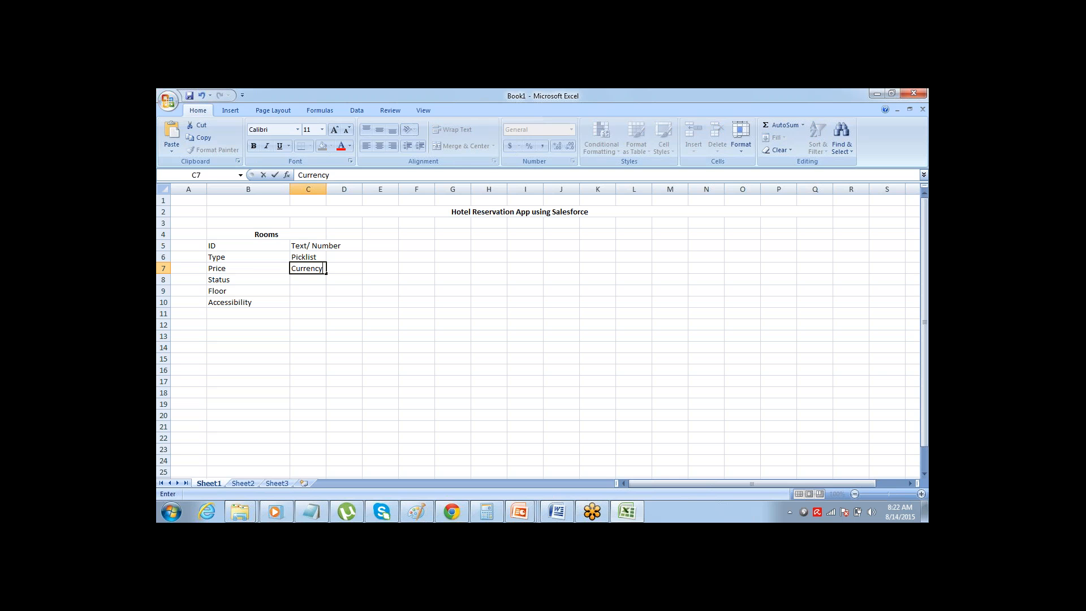
key(Return)
key(Up)
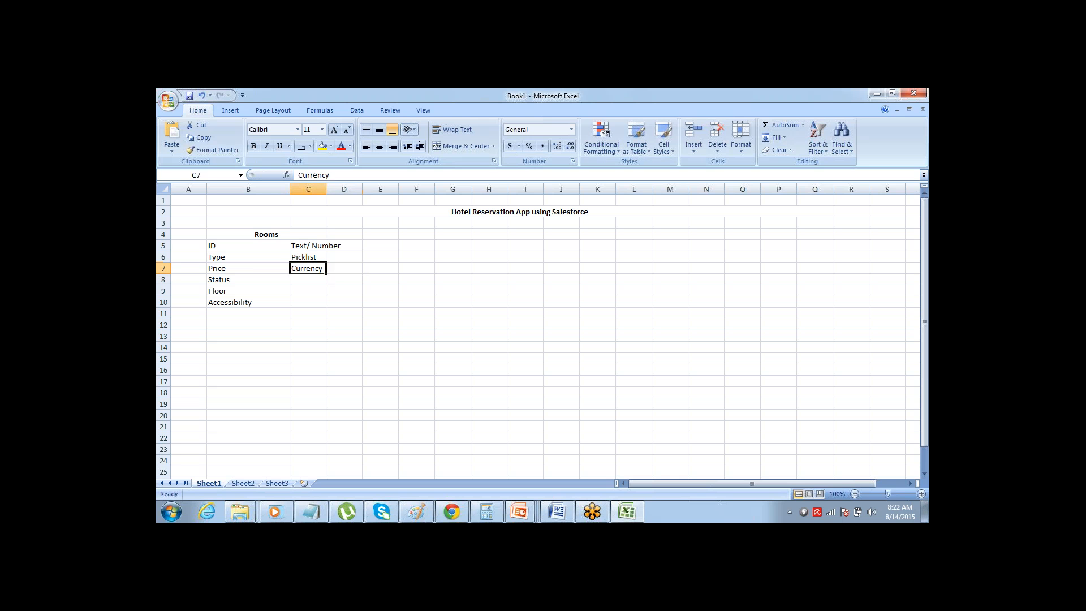
Enter "Picklist" in C8 as the data type of the Status field
key(Up)
key(Left)
key(Down)
key(Down)
key(Right)
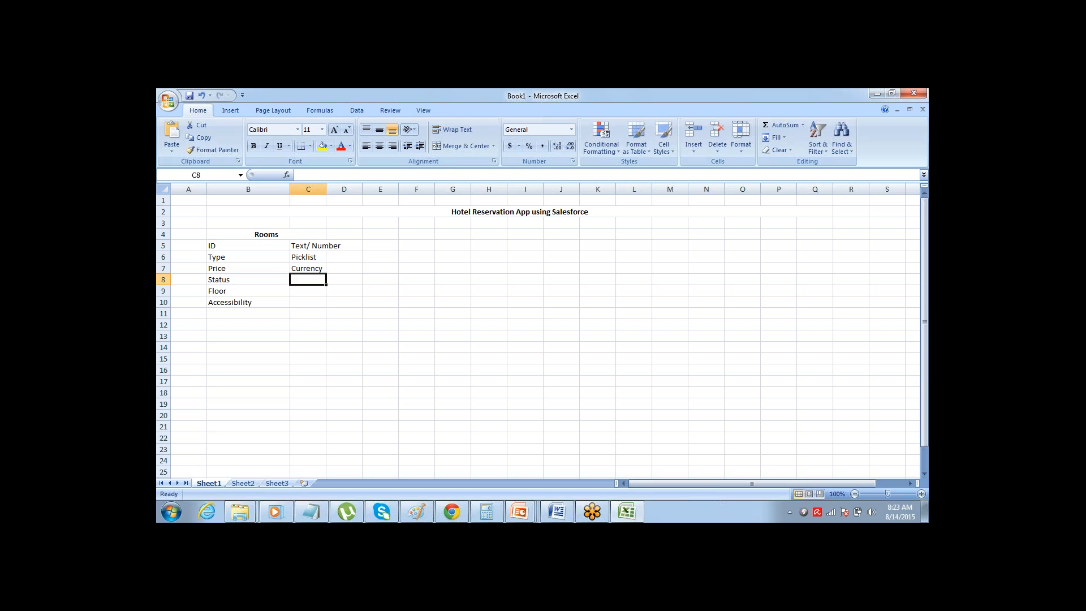
text(Picklist)
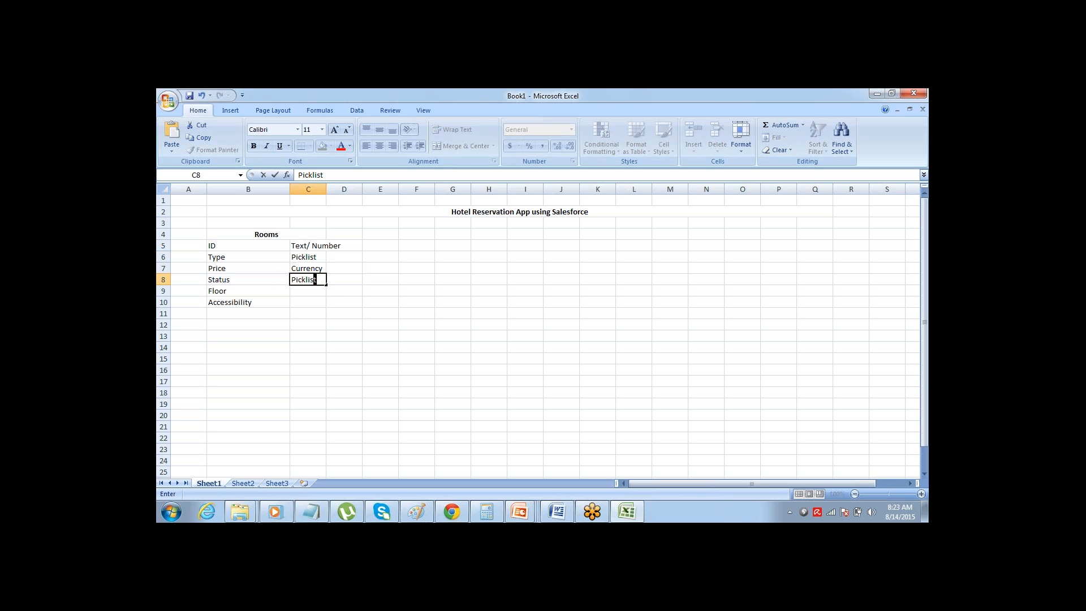
key(Return)
Enter "Picklist" in C9 as the data type of the Floor field
key(Left)
key(Left)
key(Right)
key(Right)
key(Right)
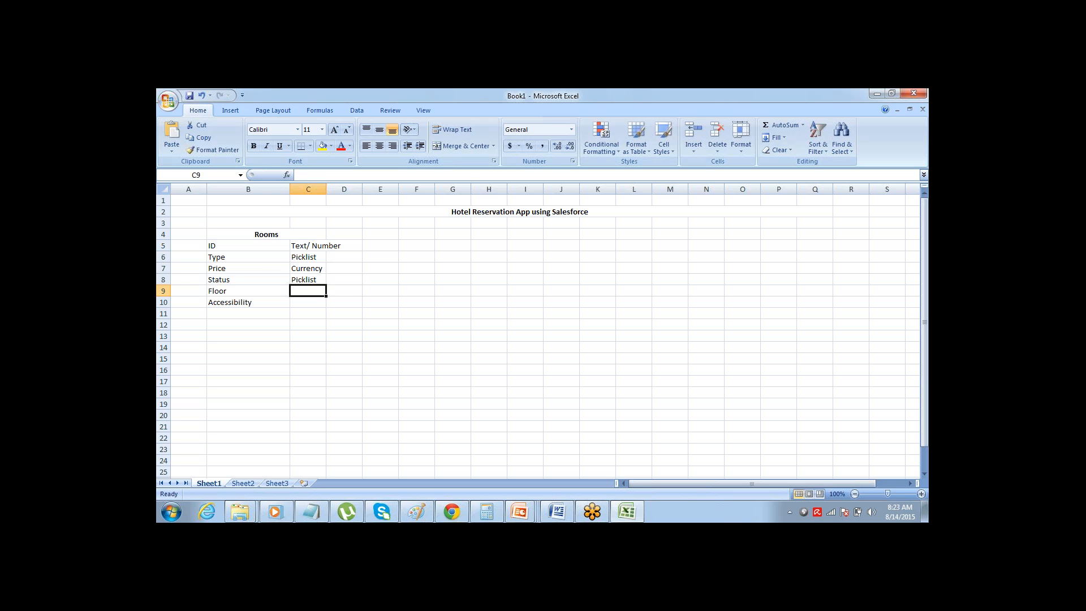
key(Left)
key(Left)
key(Left)
key(Right)
key(Right)
text(Picklist)
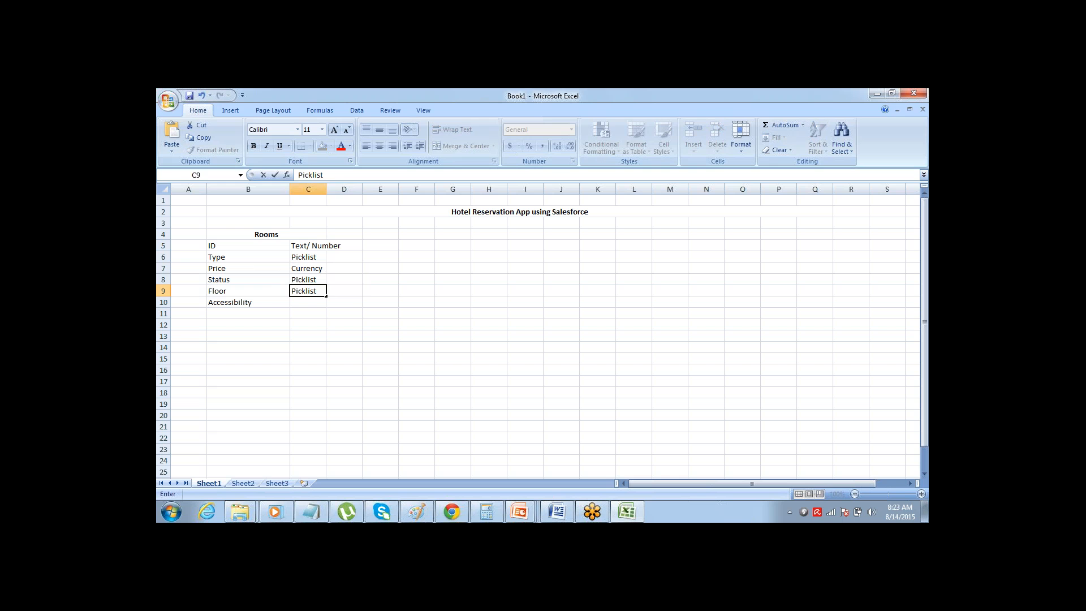
key(Right)
key(Down)
key(Left)
key(Left)
key(Left)
key(Right)
key(Right)
key(Right)
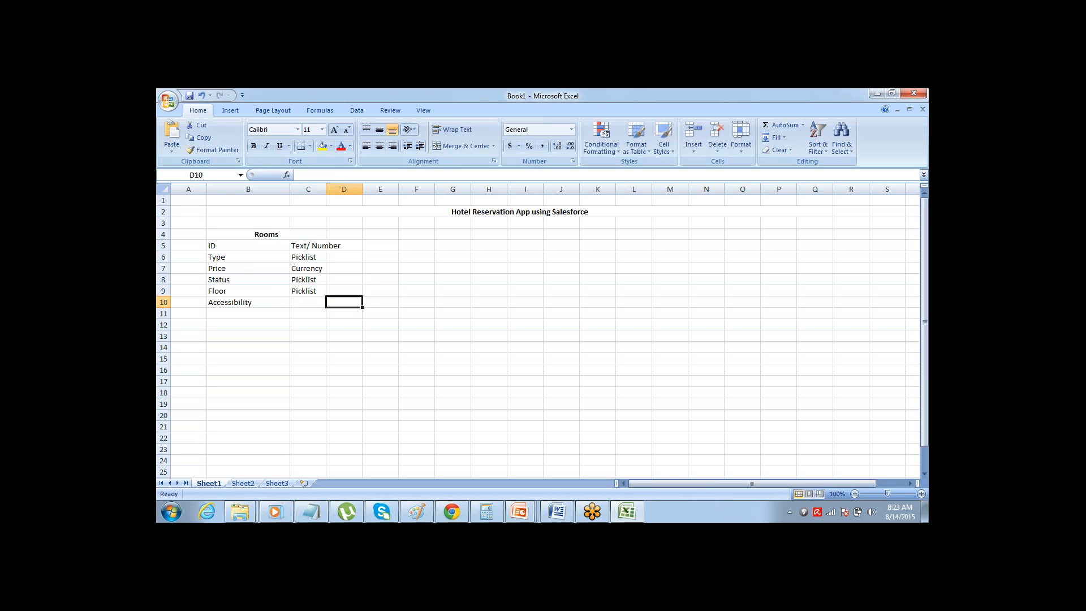
Enter "Checkbox" in C10 as the data type of the Accessibility field
key(Left)
key(Left)
key(Left)
key(Right)
key(Right)
key(Right)
key(Left)
key(Left)
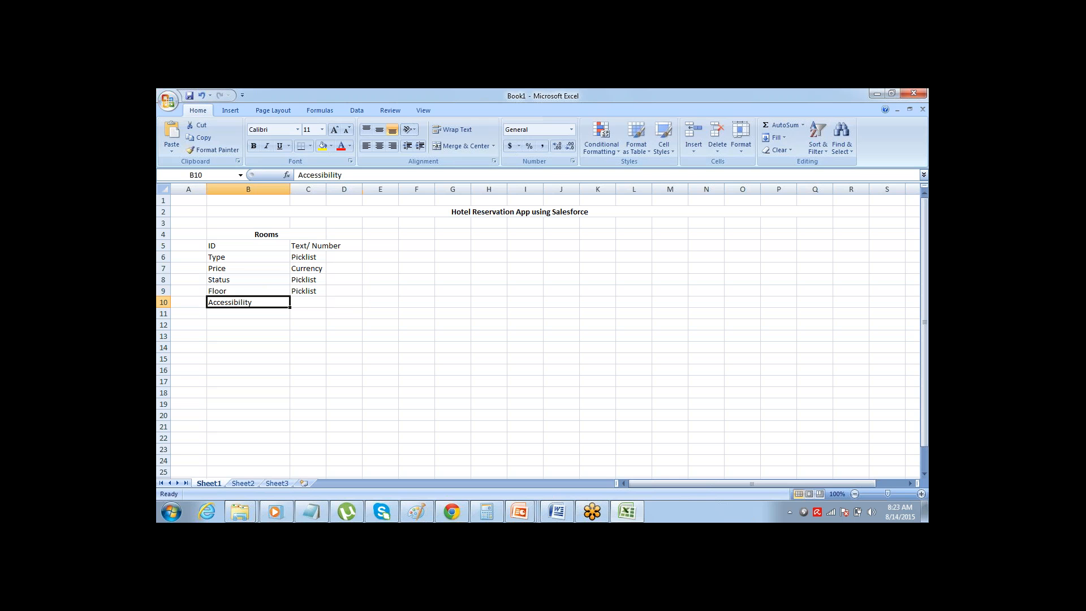
key(Left)
key(Right)
key(Right)
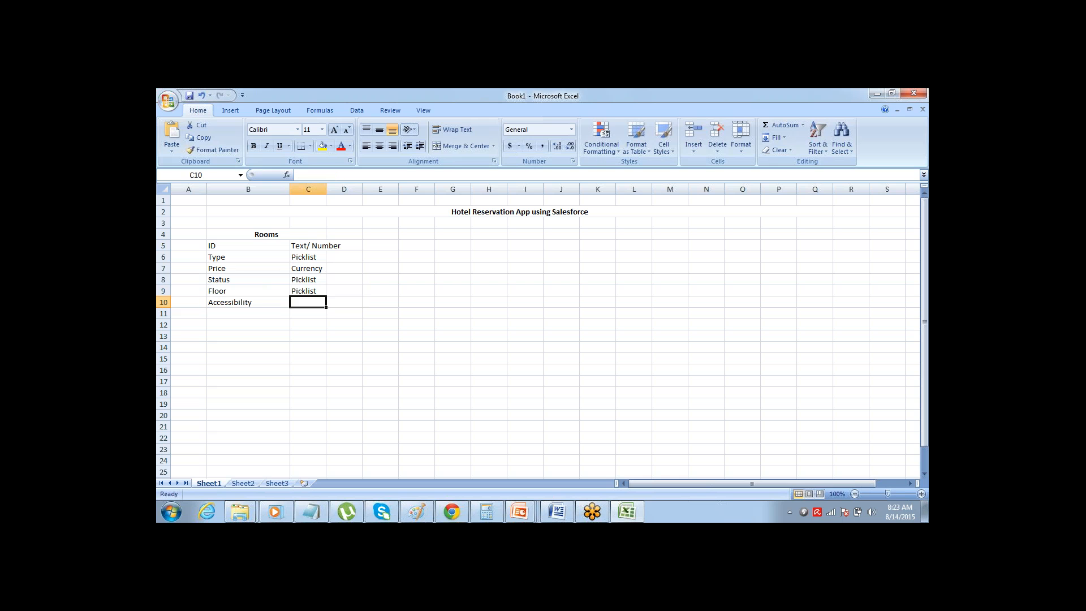
text(CHeckbo)
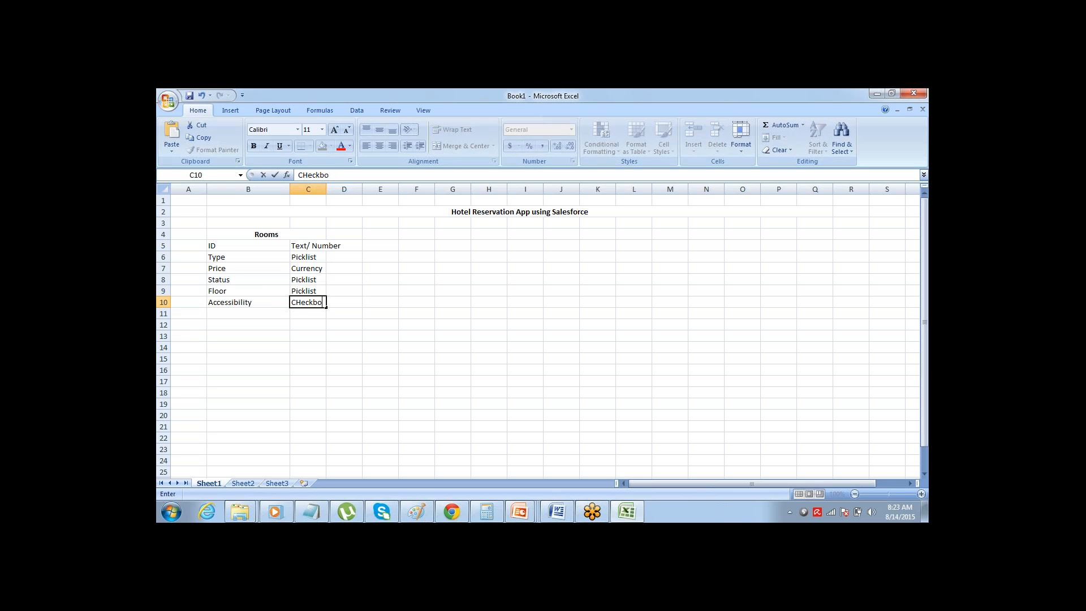
text(x)
key(Right)
key(Left)
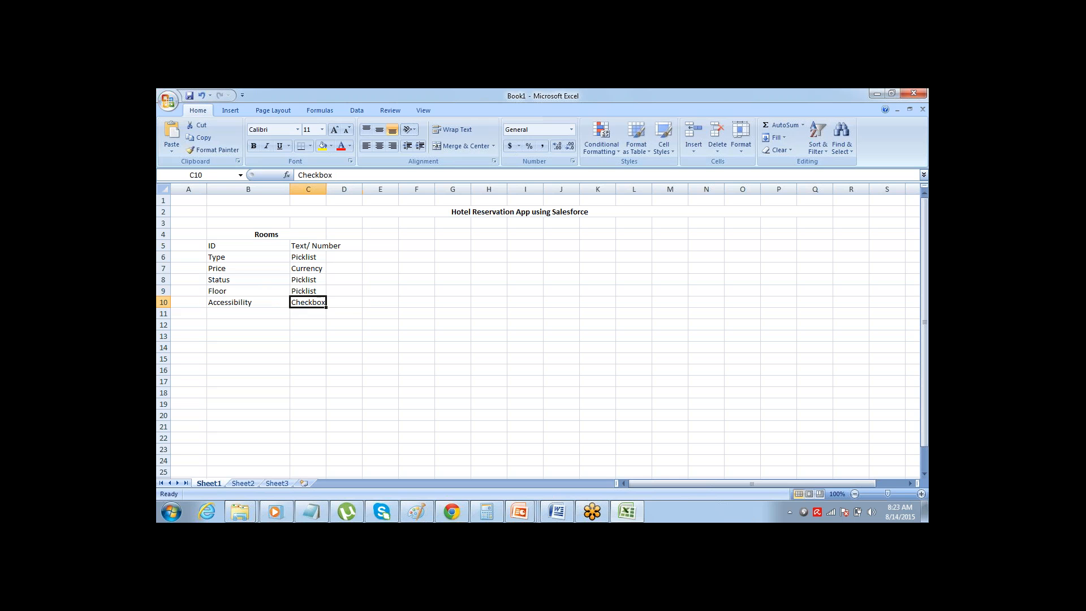
Apply all borders to the Rooms block B4:C10 and widen column C to fit "Text/ Number"
key(Up)
key(Up)
key(Up)
key(Up)
key(Up)
key(Up)
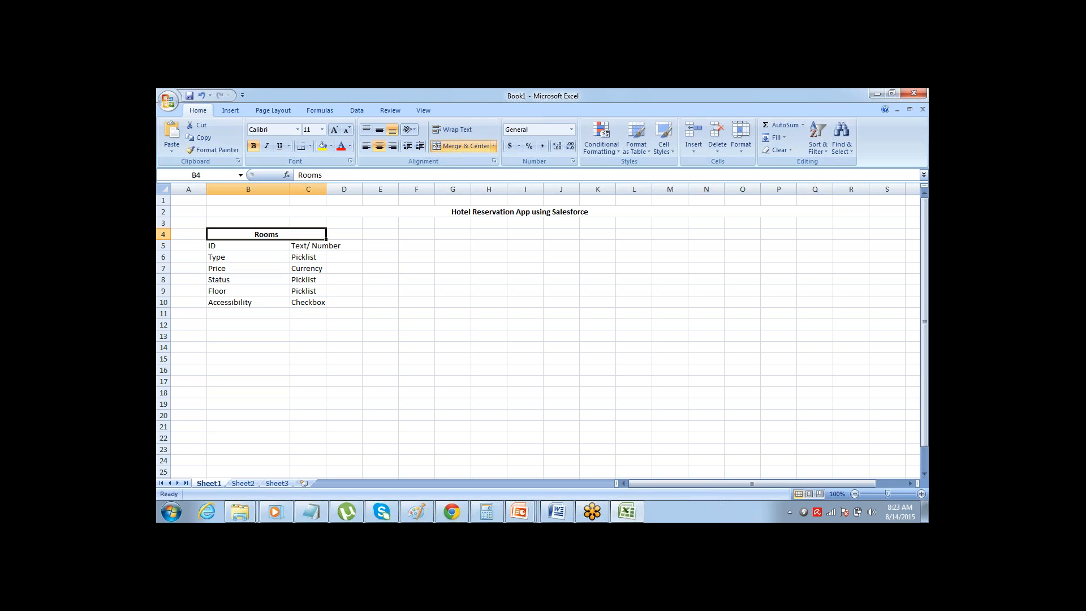
key(ctrl+shift+Down)
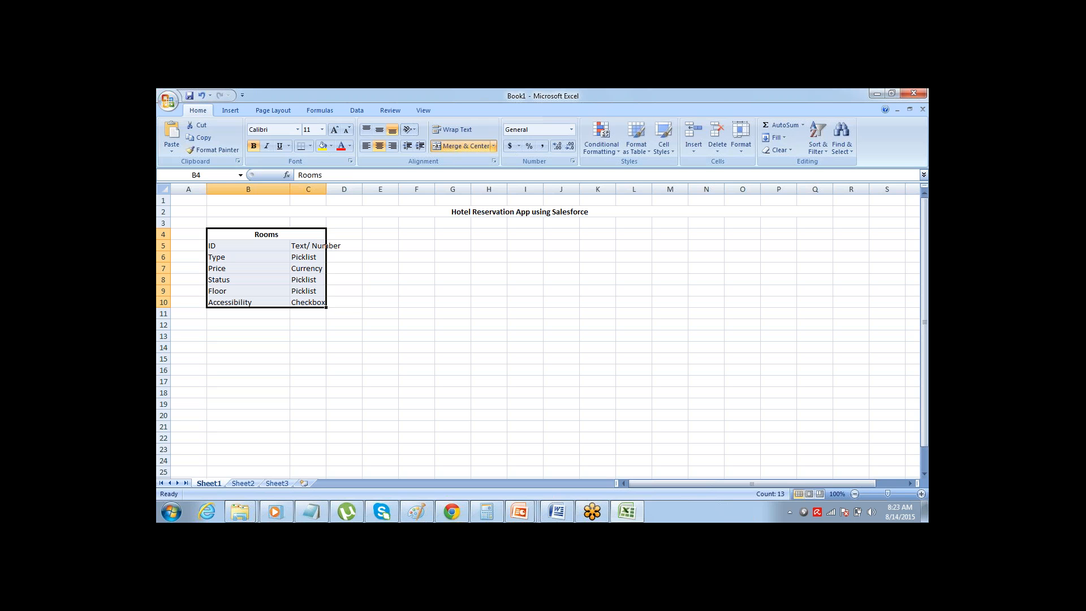
click(310, 145)
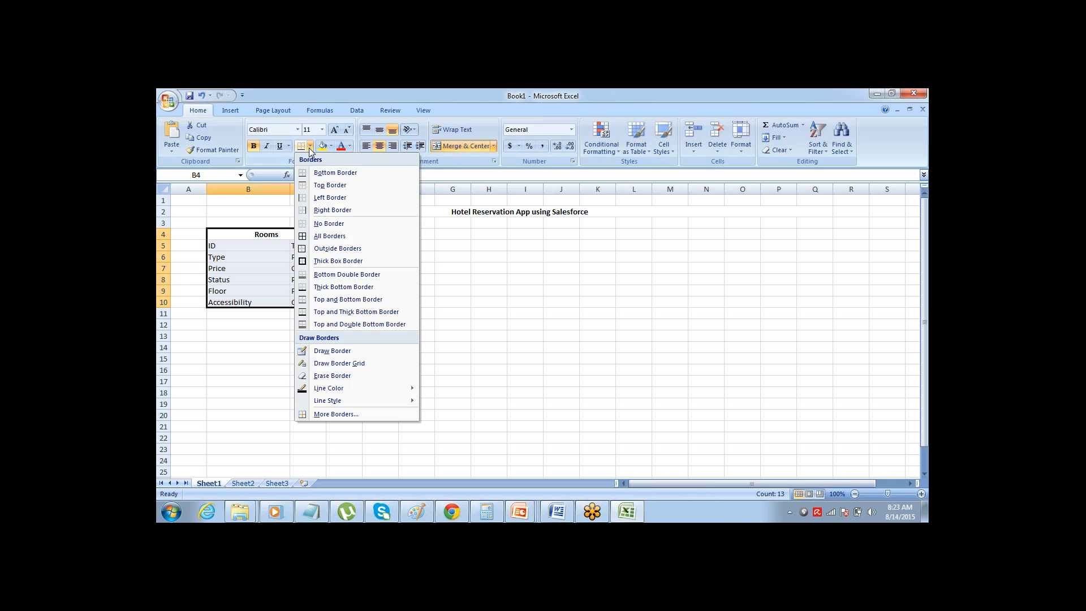
click(312, 235)
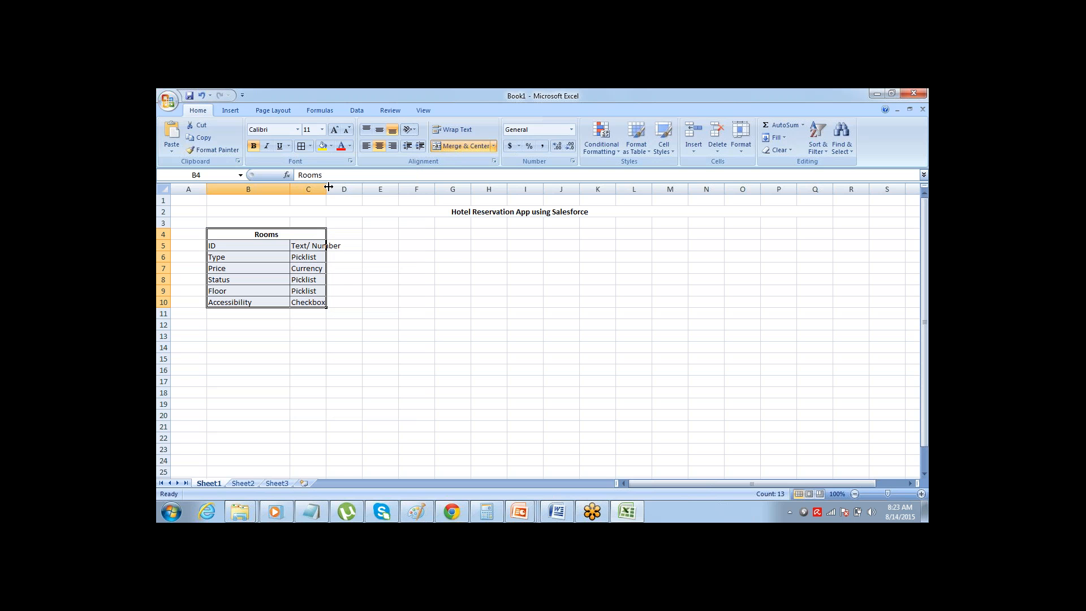
drag(327, 187, 350, 196)
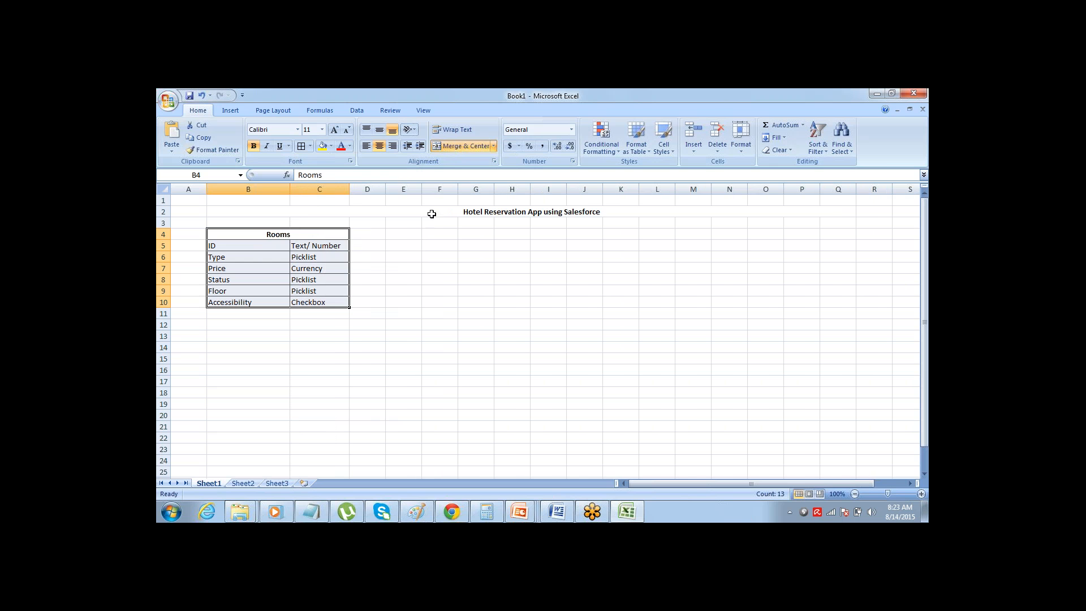
click(413, 237)
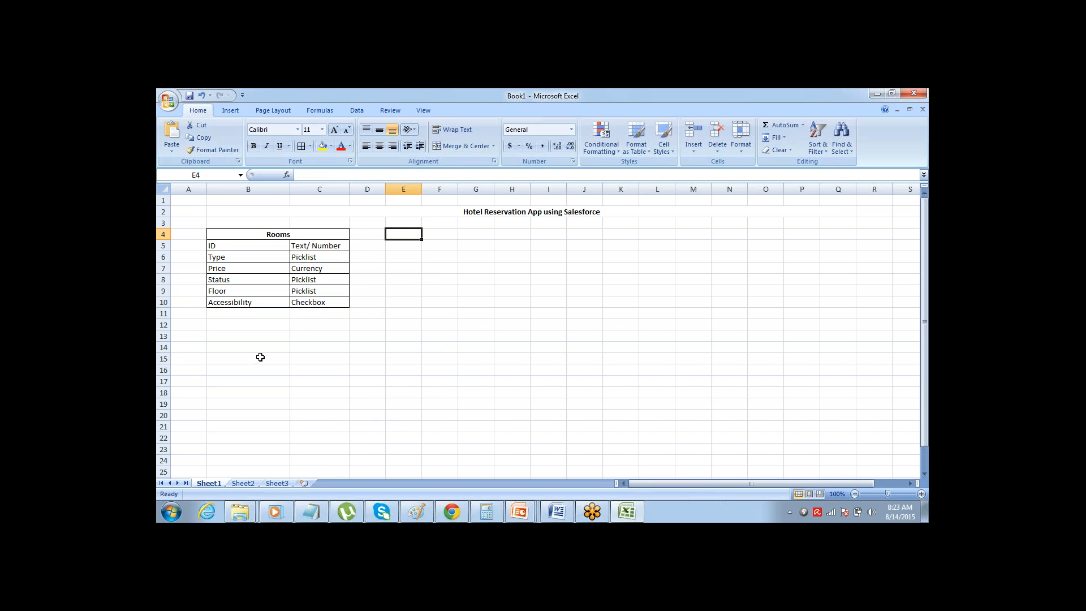
Merge and center cells B13:C13 below the Rooms table and enter the bold heading "Customers" there
click(223, 338)
key(shift+Right)
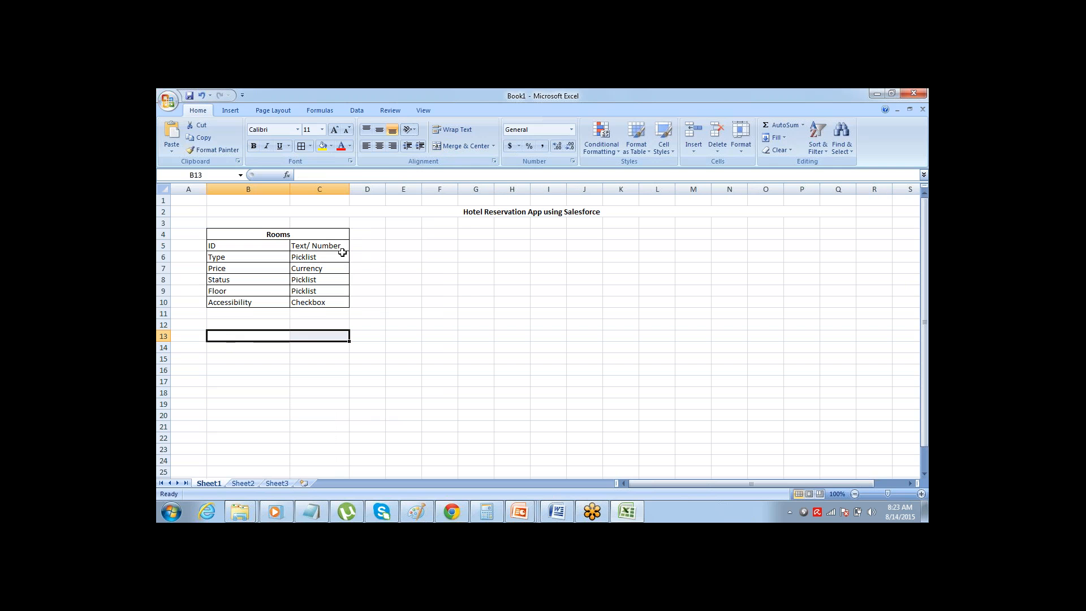
click(463, 148)
text(C)
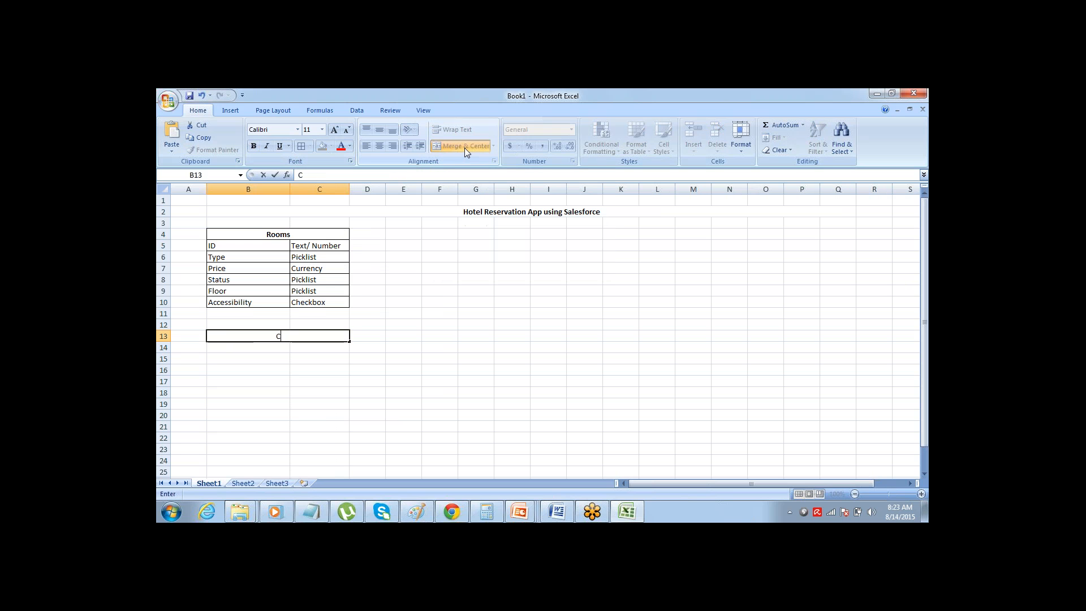
text(ustomers)
key(Return)
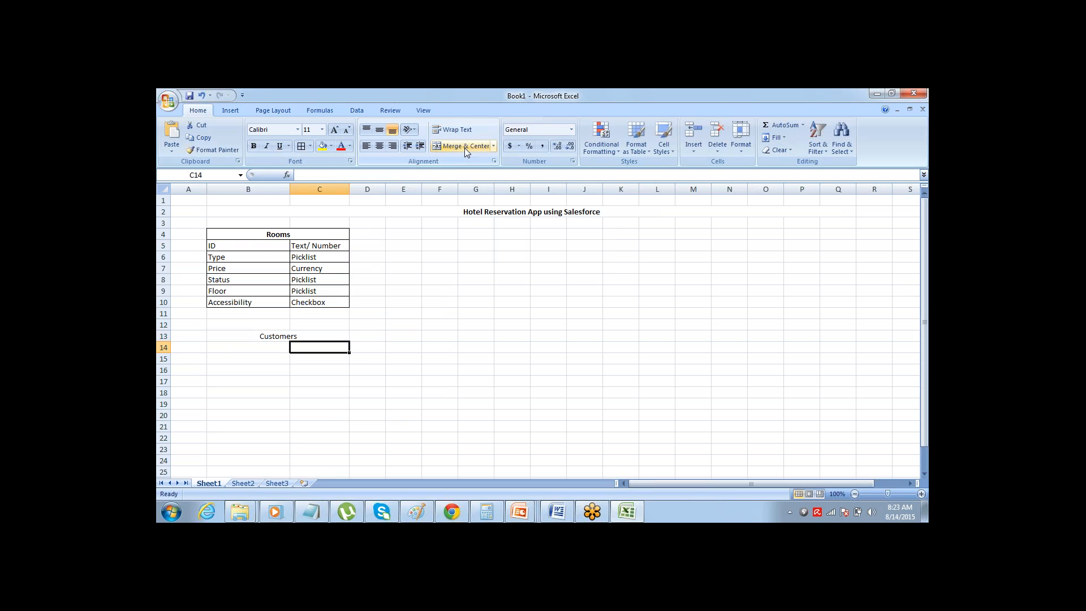
key(Left)
key(Up)
key(ctrl+b)
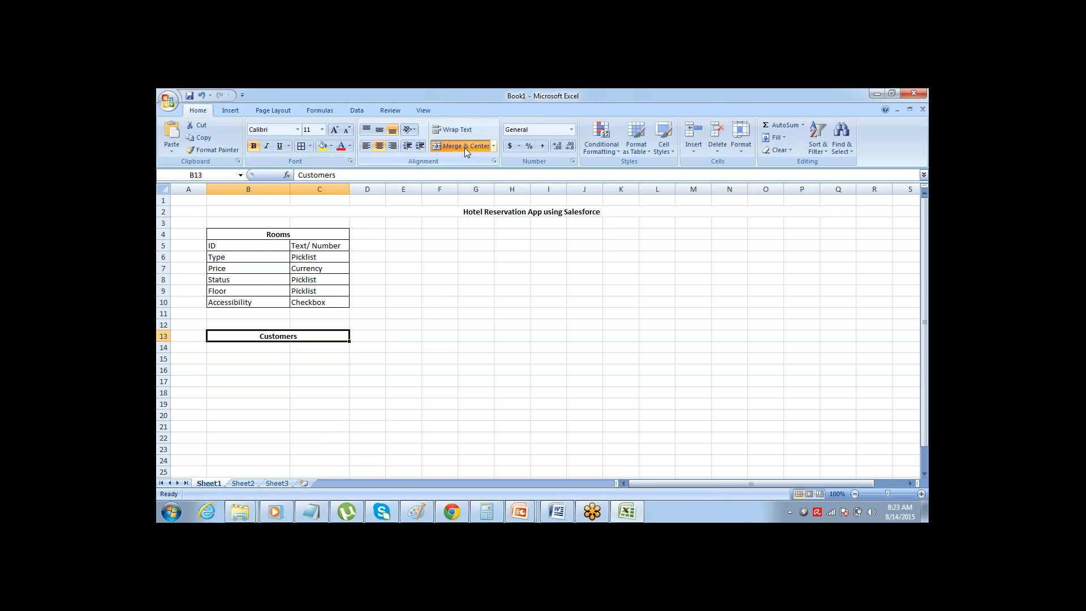
Enter the field names "ID" in B14 and "Name" in B15 under the Customers heading
key(Down)
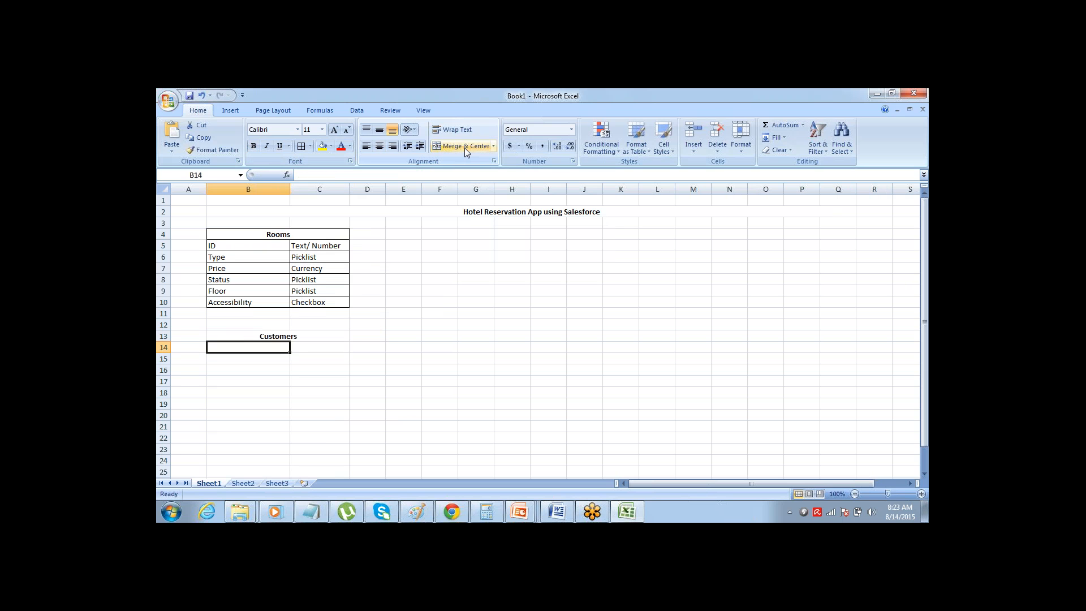
text(ID)
key(Return)
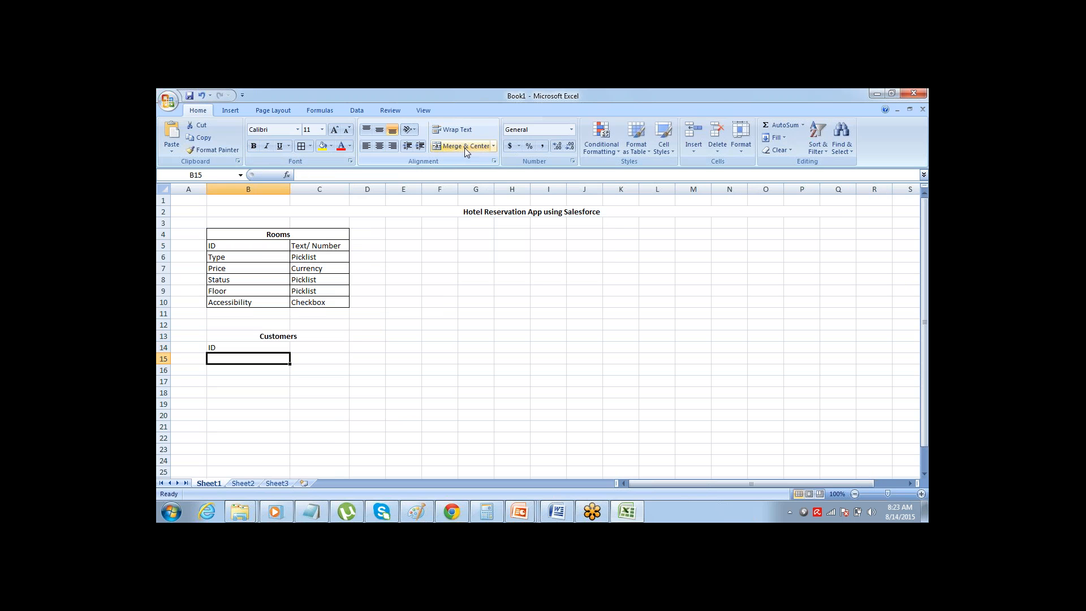
text(Name)
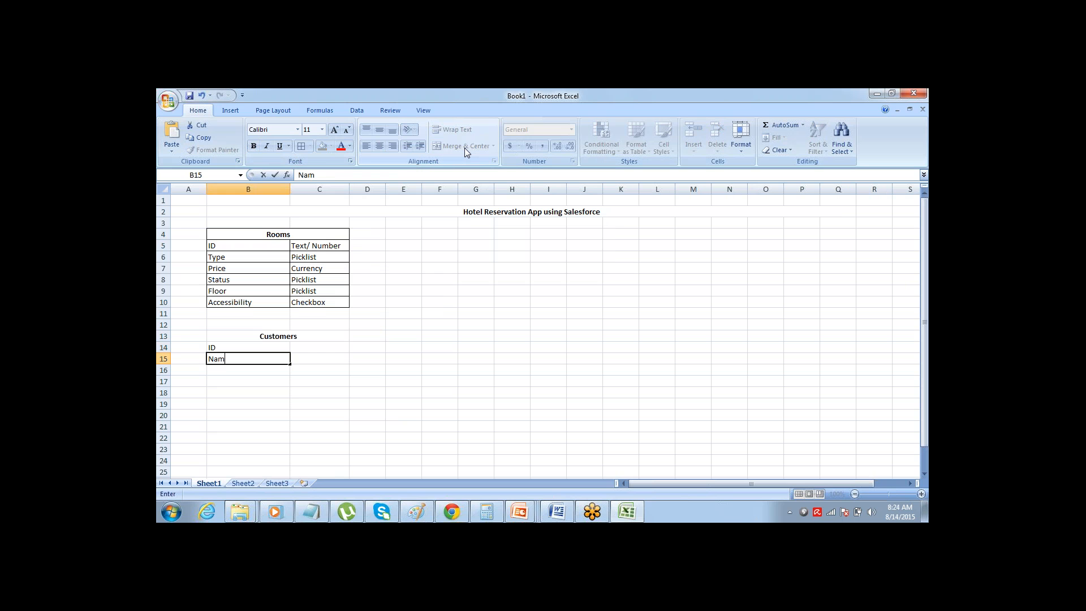
key(Tab)
key(Return)
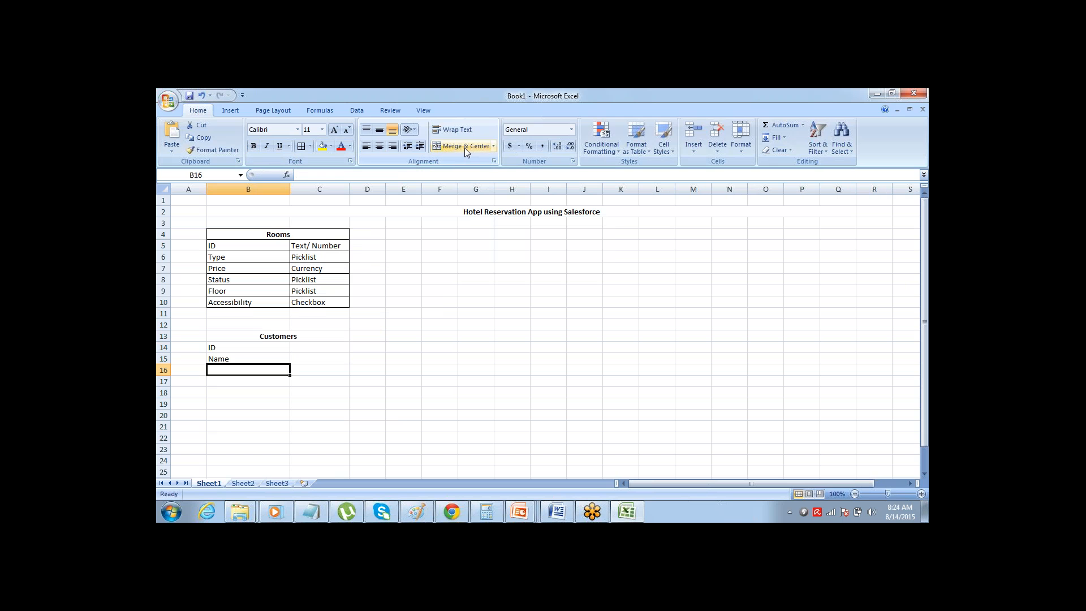
Enter the field names "Phone" in B16 and "Email" in B17 under the Customers heading
text(Phone)
key(Return)
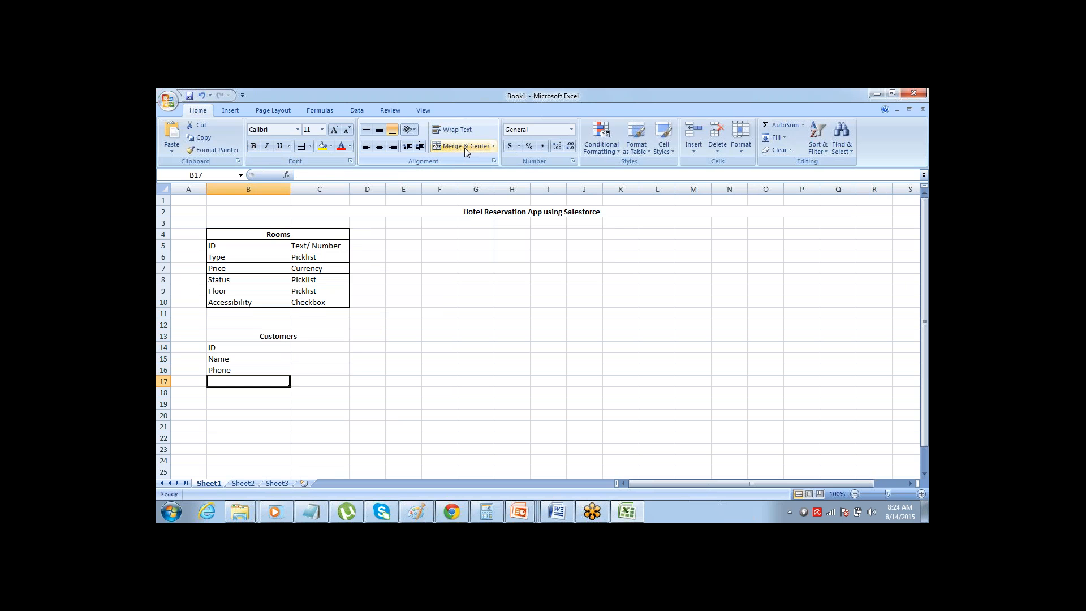
text(Email)
key(Tab)
Apply all borders to the Customers block B13:C17
key(Left)
key(Up)
key(Up)
key(Up)
key(Up)
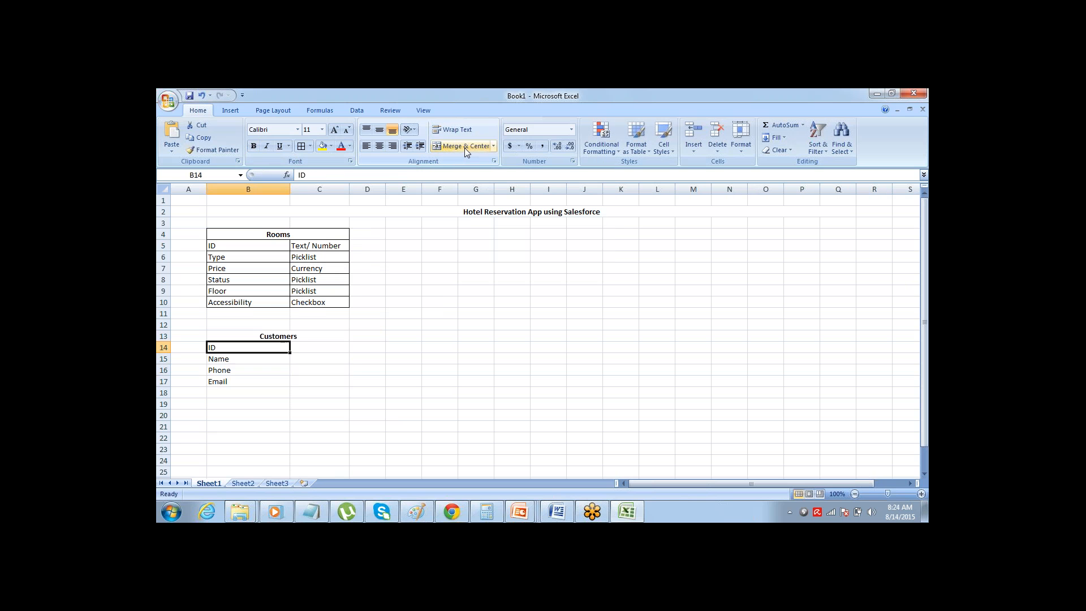
key(shift+Down)
key(shift+Down)
key(shift+Down)
key(shift+Down)
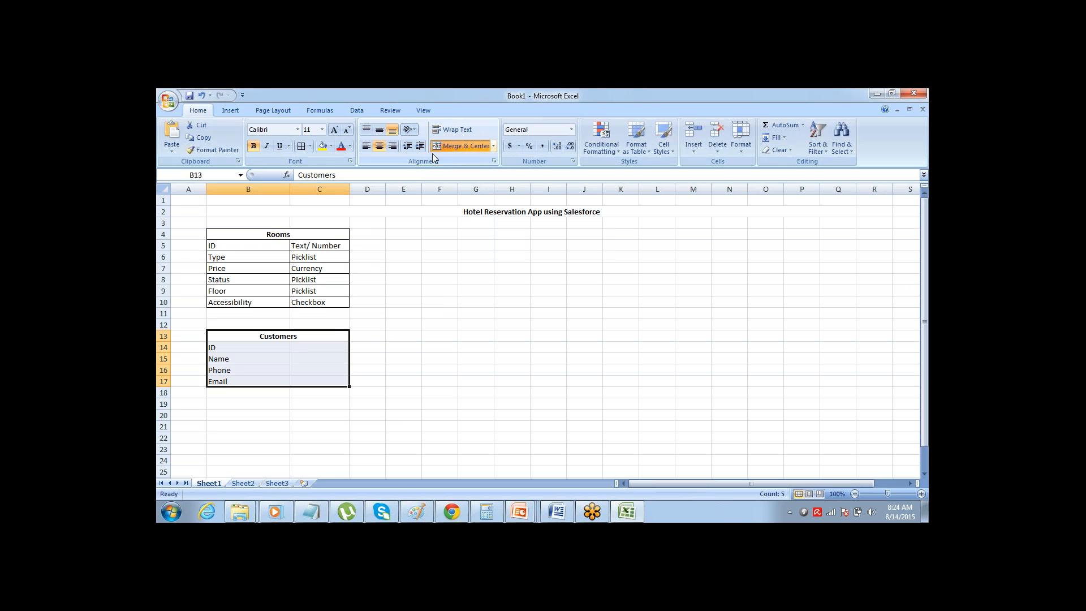
click(301, 146)
click(318, 358)
Enter "Alphanumeric" in C14 as the data type of the Customers ID field
key(Up)
key(Up)
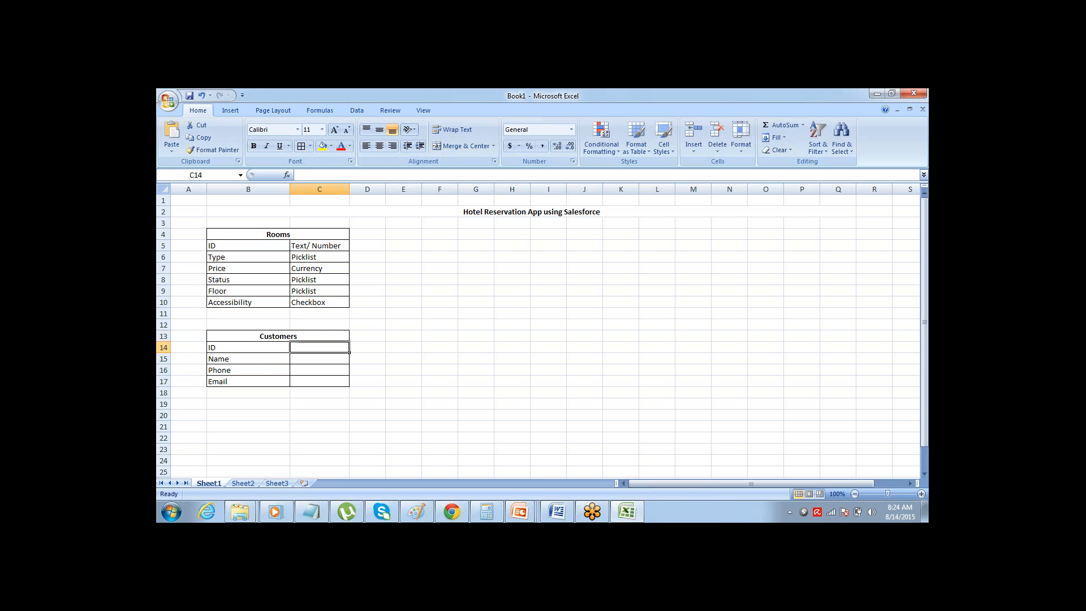
key(Left)
key(Down)
key(Right)
key(Right)
text(AUTO)
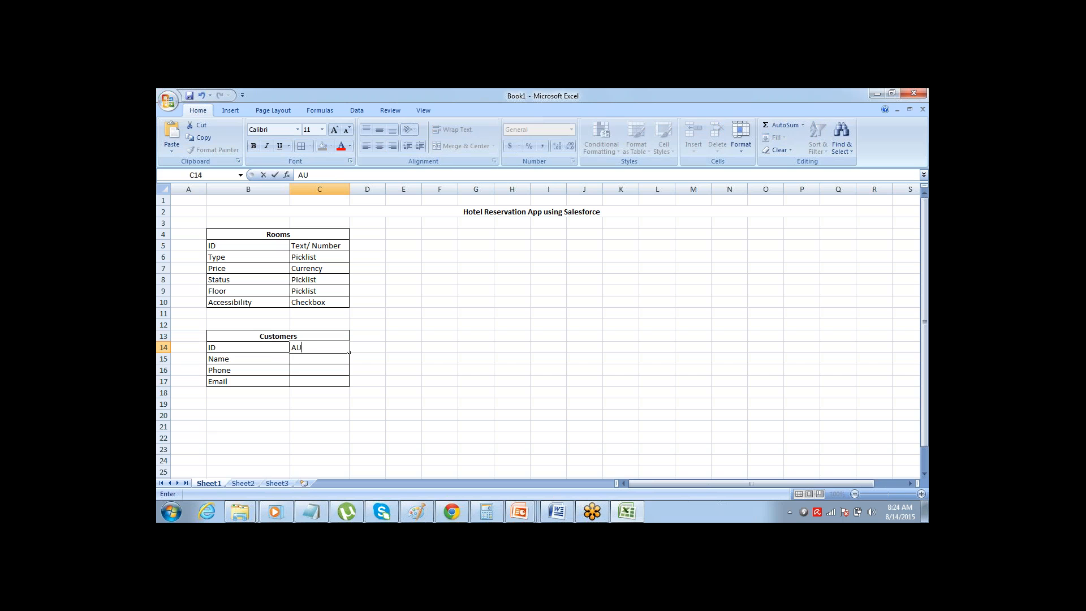
key(BackSpace)
key(BackSpace)
key(BackSpace)
text(lphanumeric)
key(Tab)
Enter "Text" in C15 as the data type of the Customers Name field
key(Down)
key(Left)
key(Left)
key(Right)
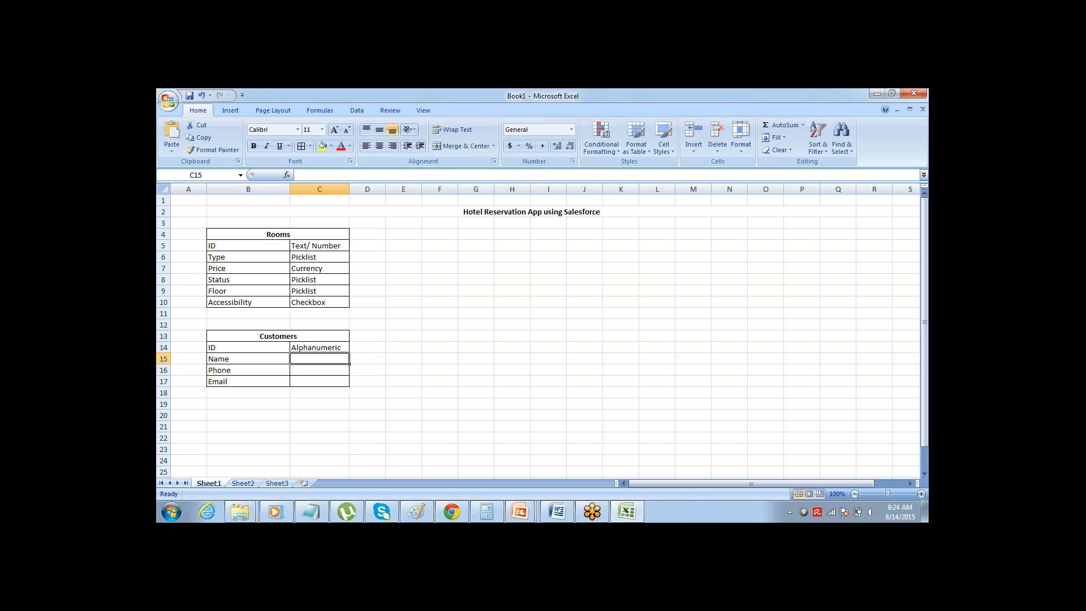
text(Text)
key(Tab)
key(Left)
key(Return)
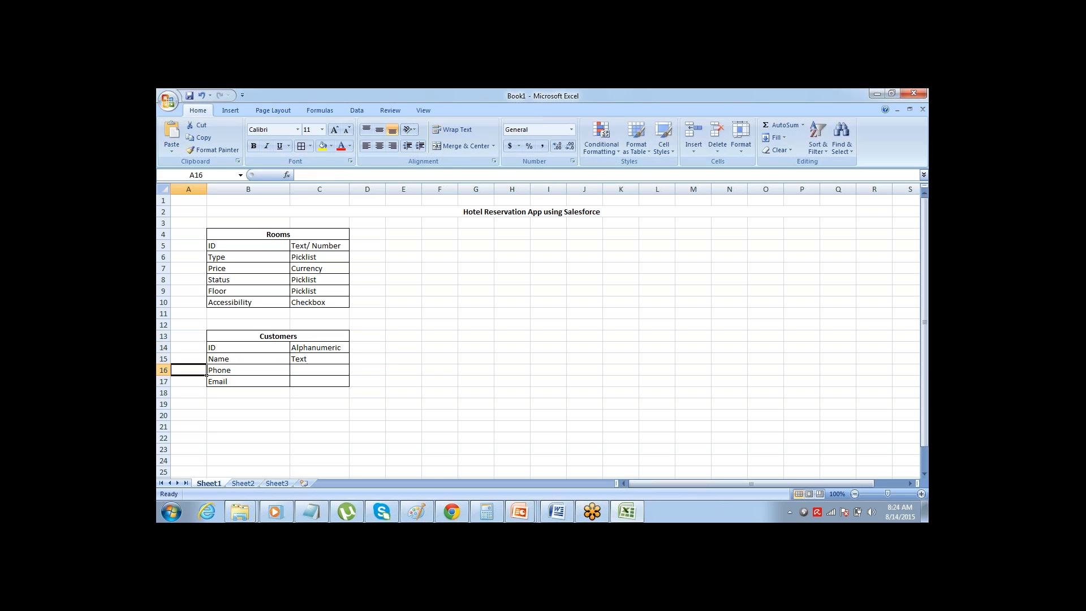
Enter the data types "Phone" in C16 and "Email" in C17 for the Customers Phone and Email fields
key(Tab)
key(Tab)
text(Phone)
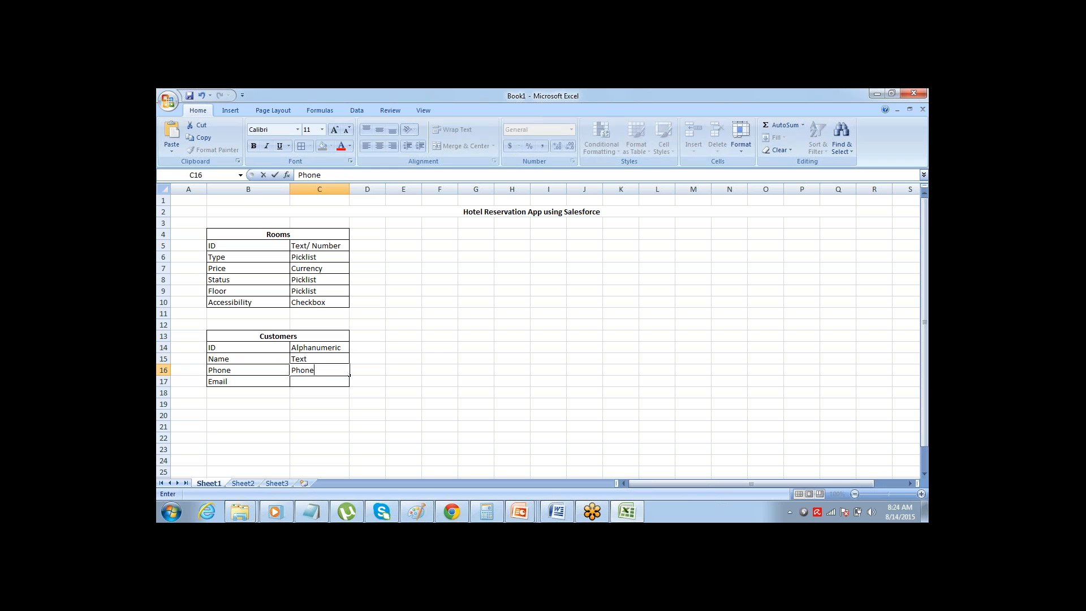
key(Return)
text(Email)
key(Return)
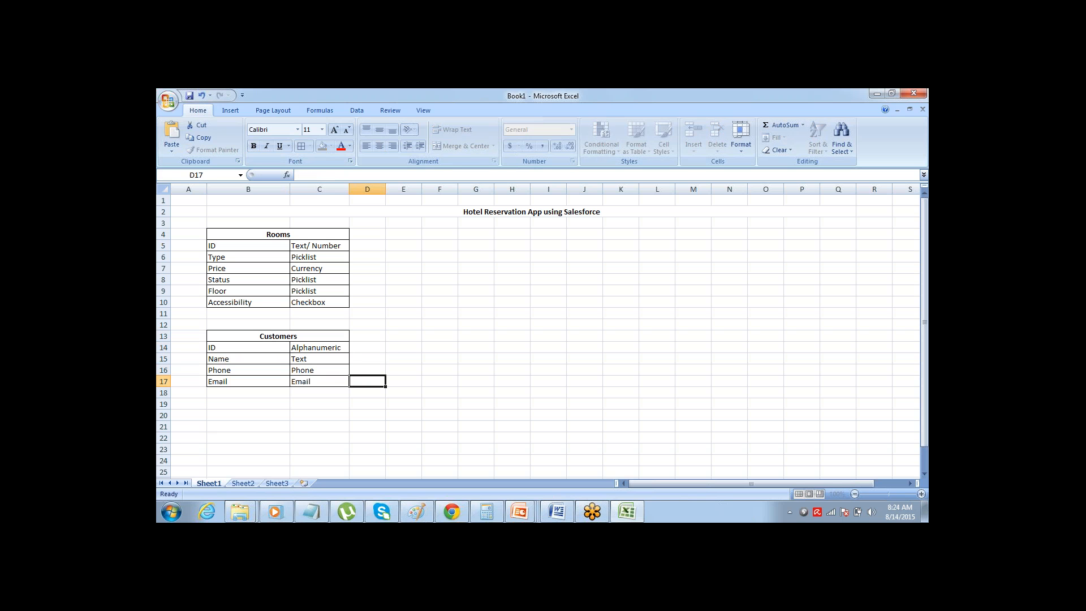
key(Up)
key(Up)
key(Up)
key(Up)
key(Up)
key(Up)
key(Up)
key(Up)
key(Up)
key(Up)
key(Up)
key(Up)
key(Up)
key(Up)
key(Up)
key(Up)
key(Up)
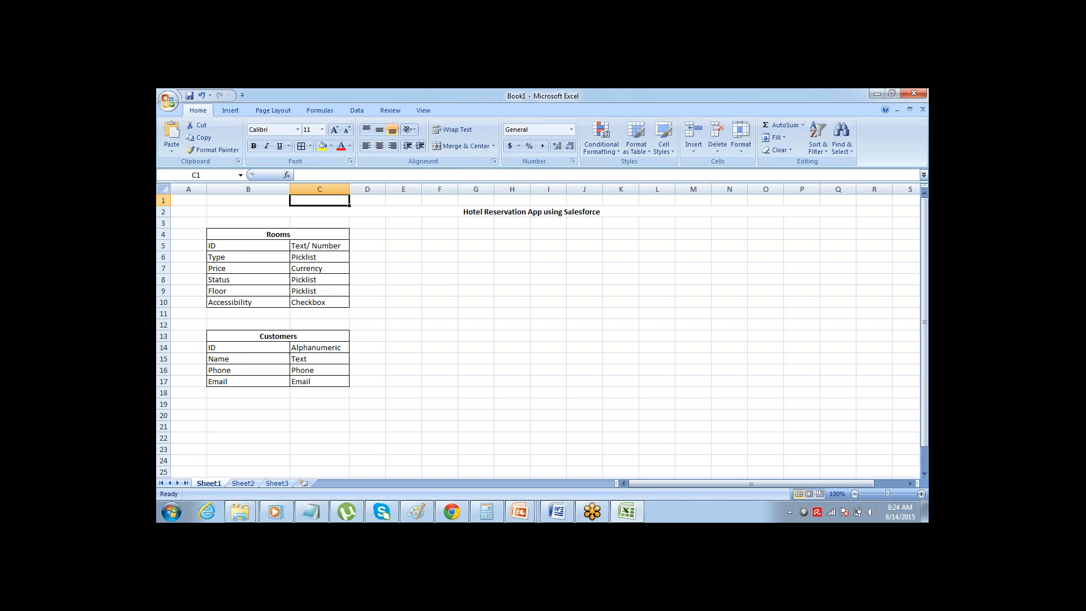
key(Down)
key(Down)
key(Down)
key(Down)
key(Down)
key(Down)
key(Down)
key(Down)
key(Down)
key(Down)
key(Down)
key(Down)
key(Down)
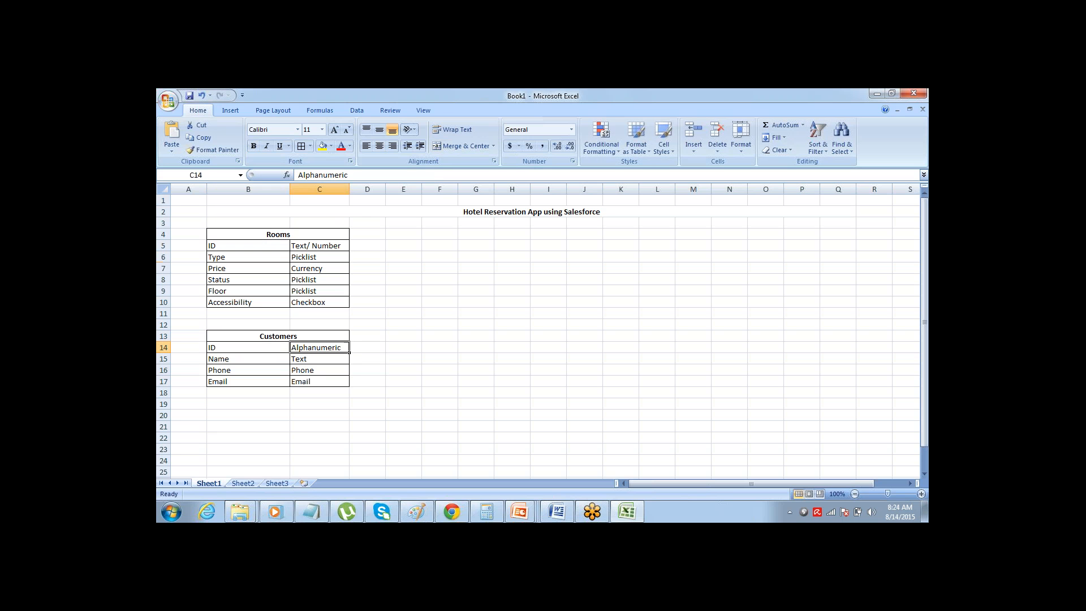
key(Up)
key(Down)
key(Down)
key(Down)
key(Down)
key(Down)
key(Up)
key(Up)
key(Up)
key(Up)
key(Up)
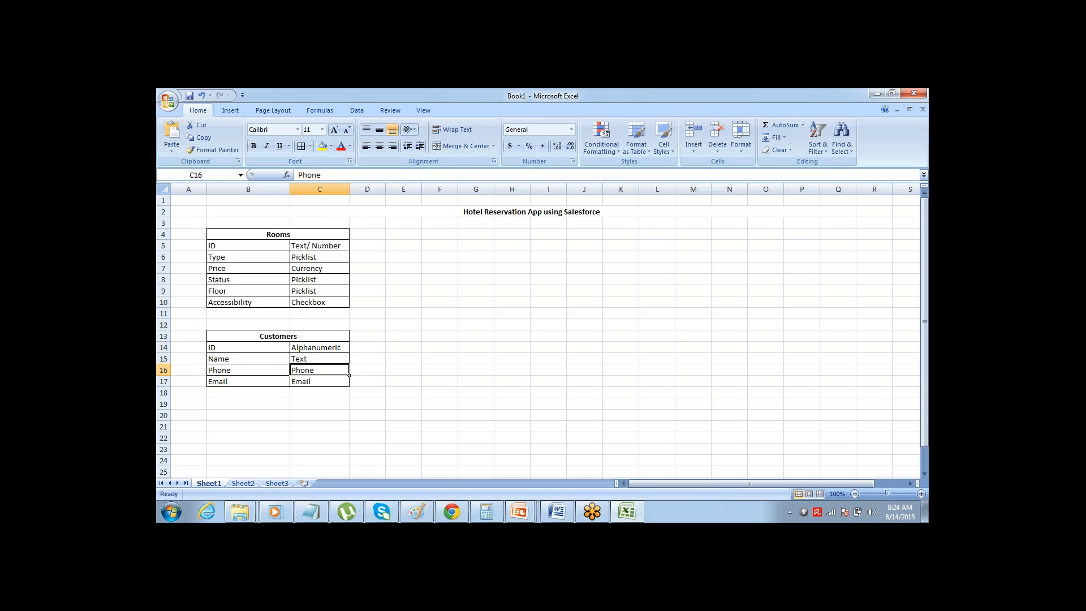
Merge and center cells F6:G6 beside the Rooms table and enter the heading "Reservations" there
key(Right)
key(Right)
key(Right)
key(Up)
key(Up)
key(Up)
key(Up)
key(Up)
key(Up)
key(Up)
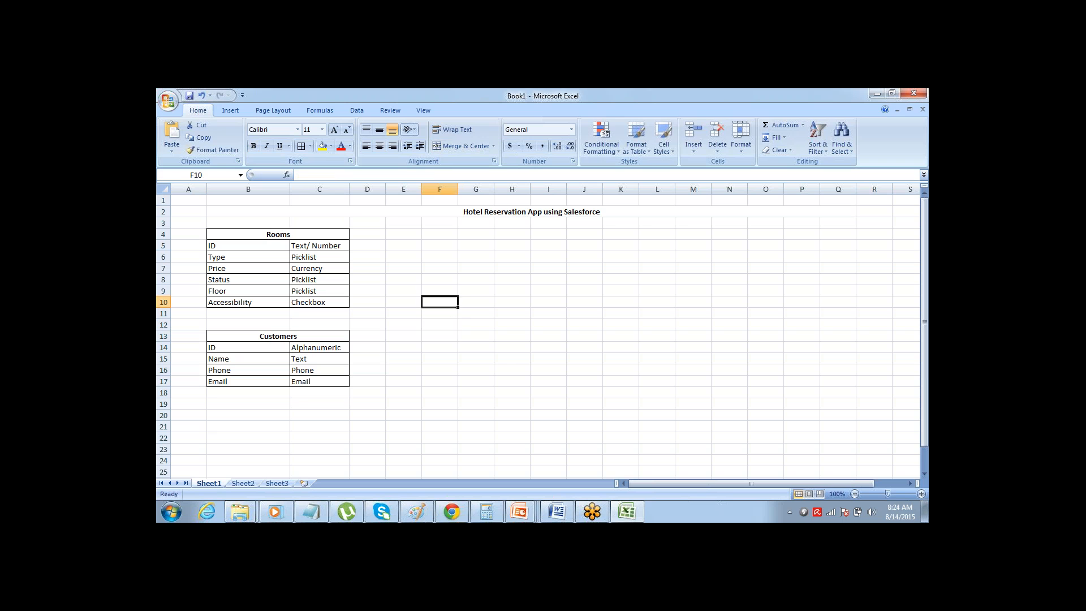
key(shift+Right)
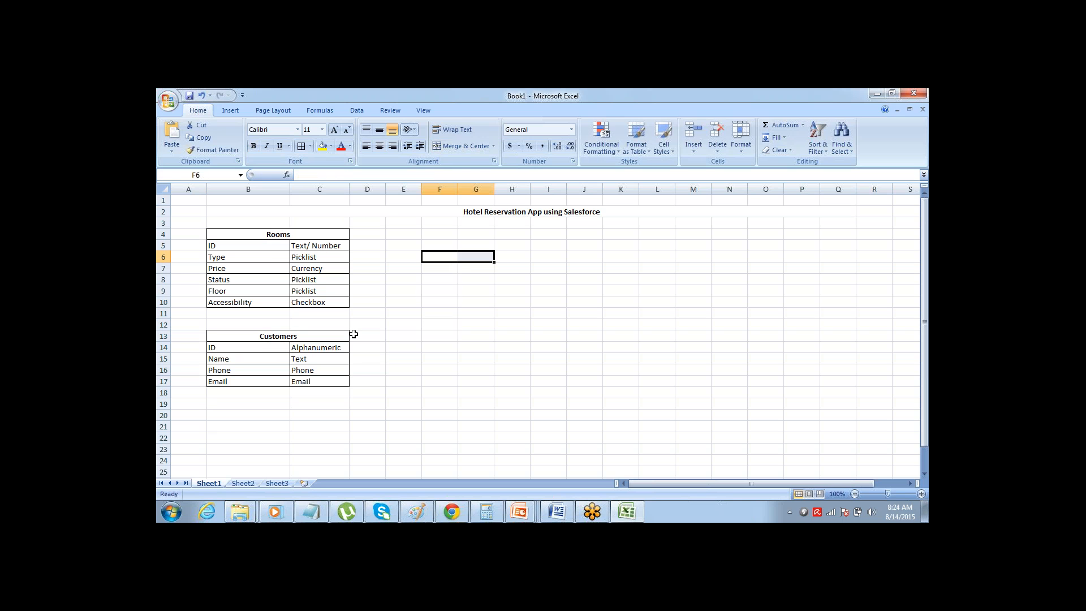
click(455, 146)
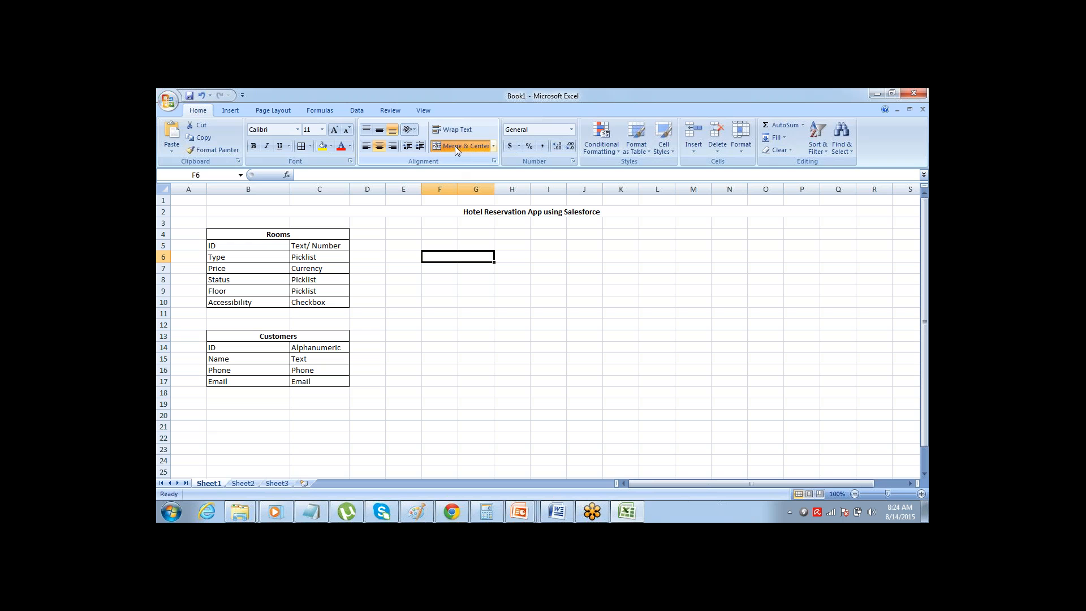
text(Reser)
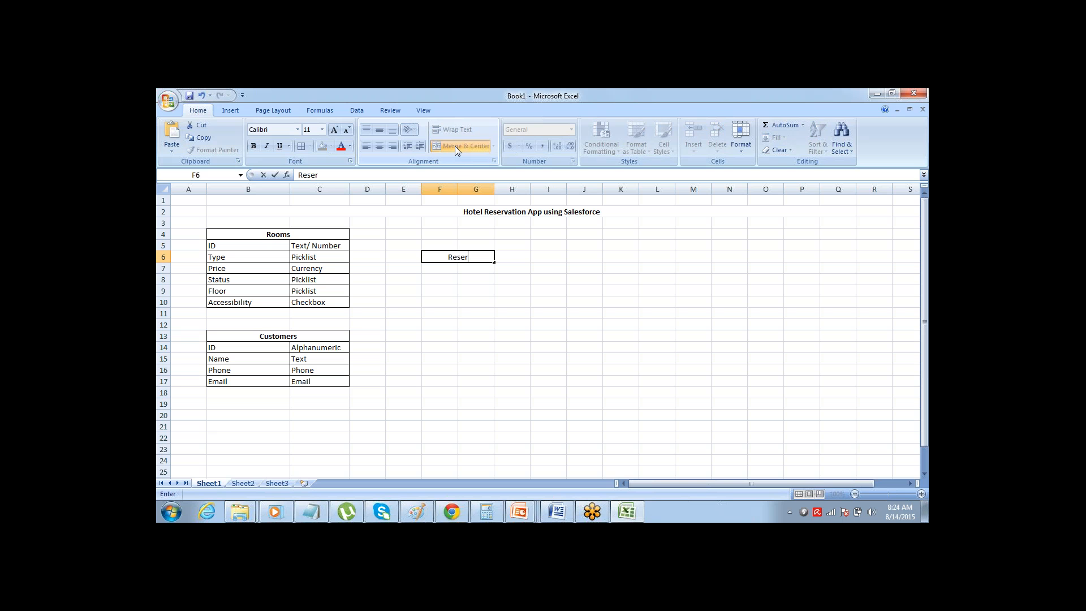
text(vations)
key(Return)
Enter the field name "ID" in F7 under the Reservations heading
key(Up)
key(Left)
key(Down)
key(Right)
key(Down)
key(Up)
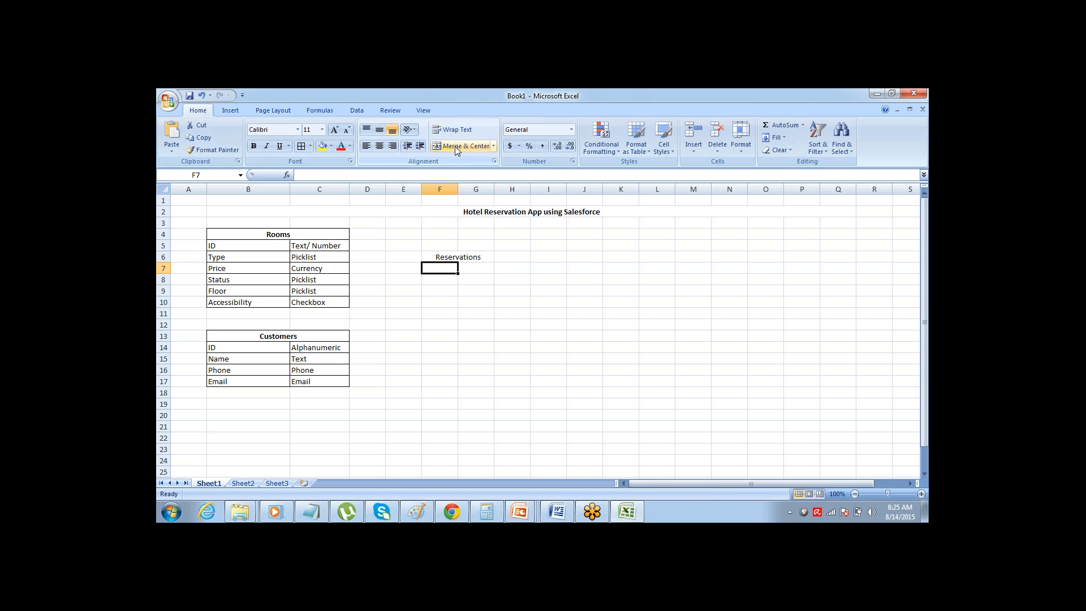
text(ID)
key(Return)
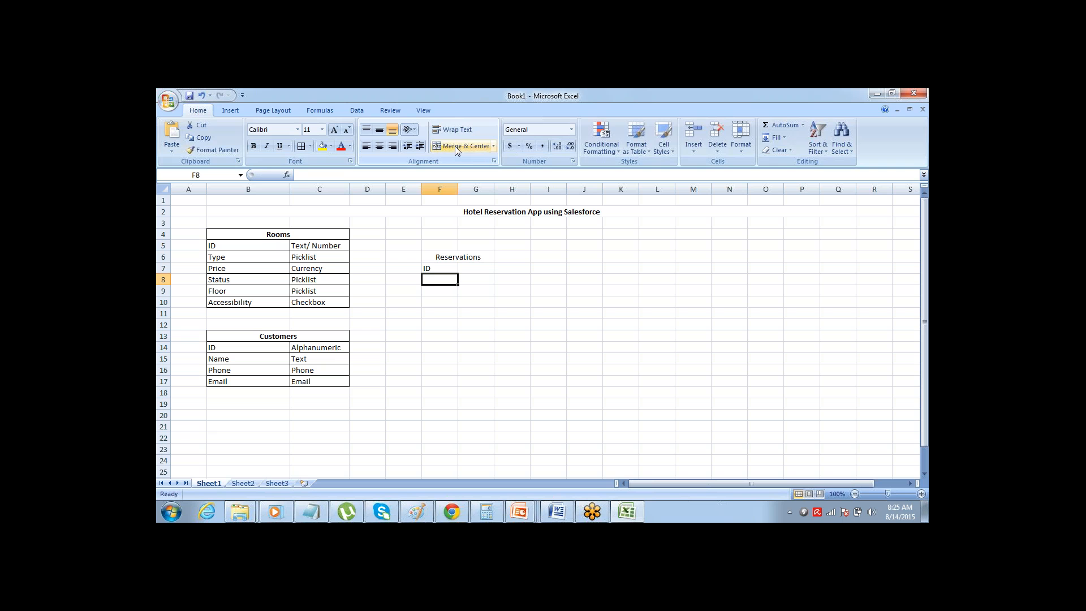
Enter the abbreviated field name "DOR" in F8 for the date of reservation
text(Date of Rese)
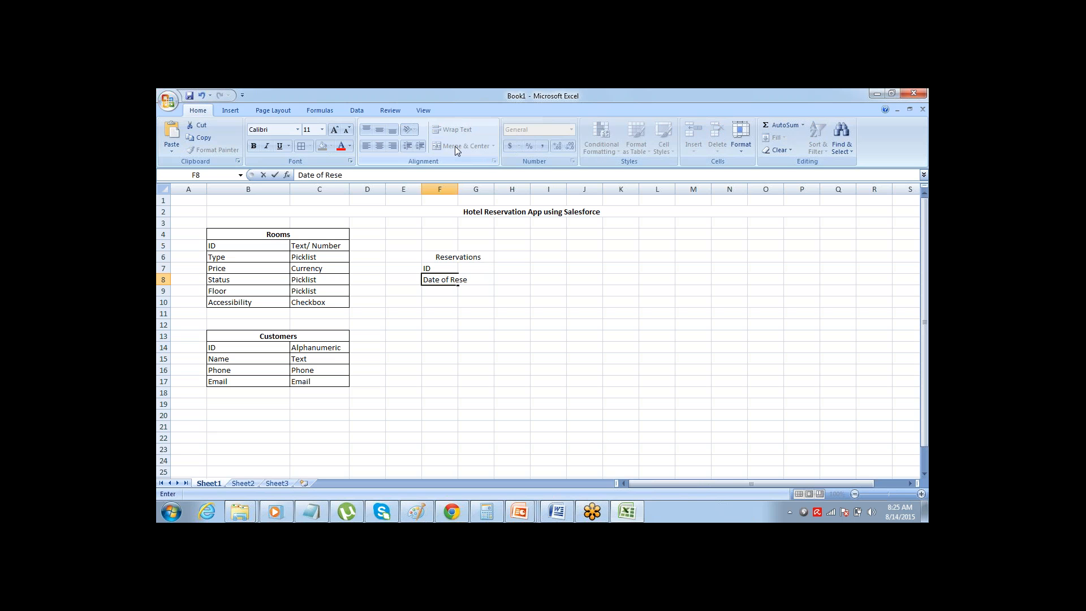
key(ctrl+shift+Left)
key(Right)
key(Left)
key(F2)
key(ctrl+shift+Left)
key(ctrl+shift+Left)
key(ctrl+shift+Left)
text(O)
key(BackSpace)
text(DOR)
key(ctrl+Return)
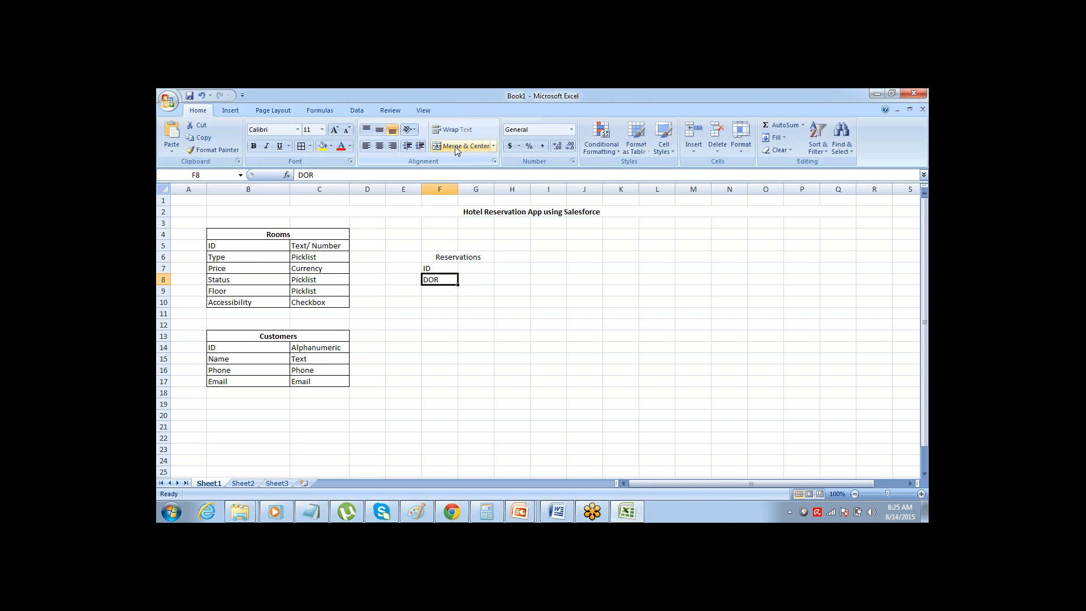
Enter the field names "CID" in F9 and "COD" in F10 of the Reservations list
key(Down)
text(C)
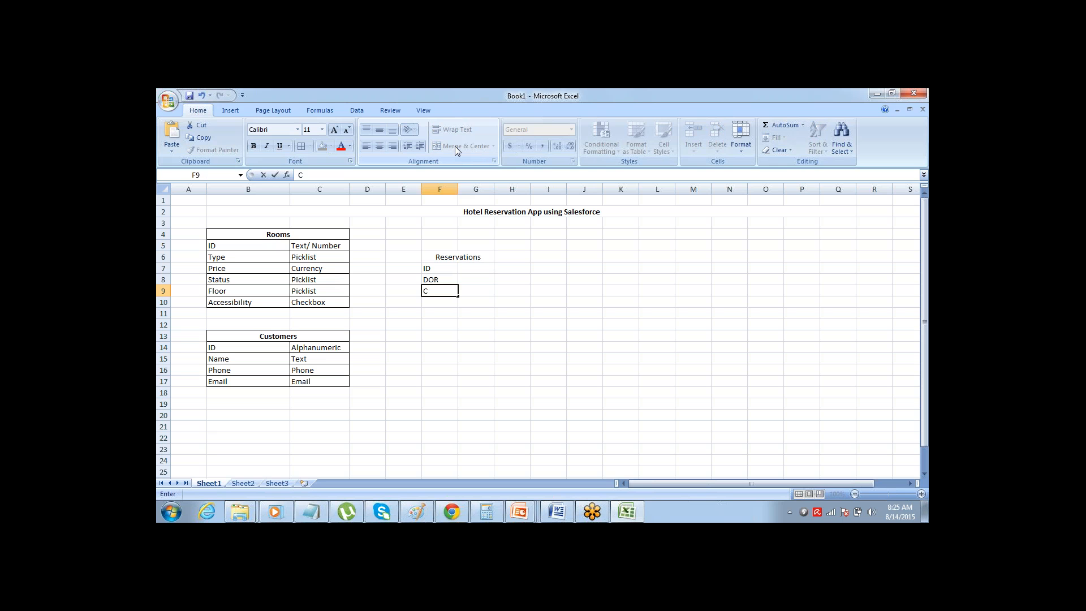
text(ID)
key(Return)
text(C)
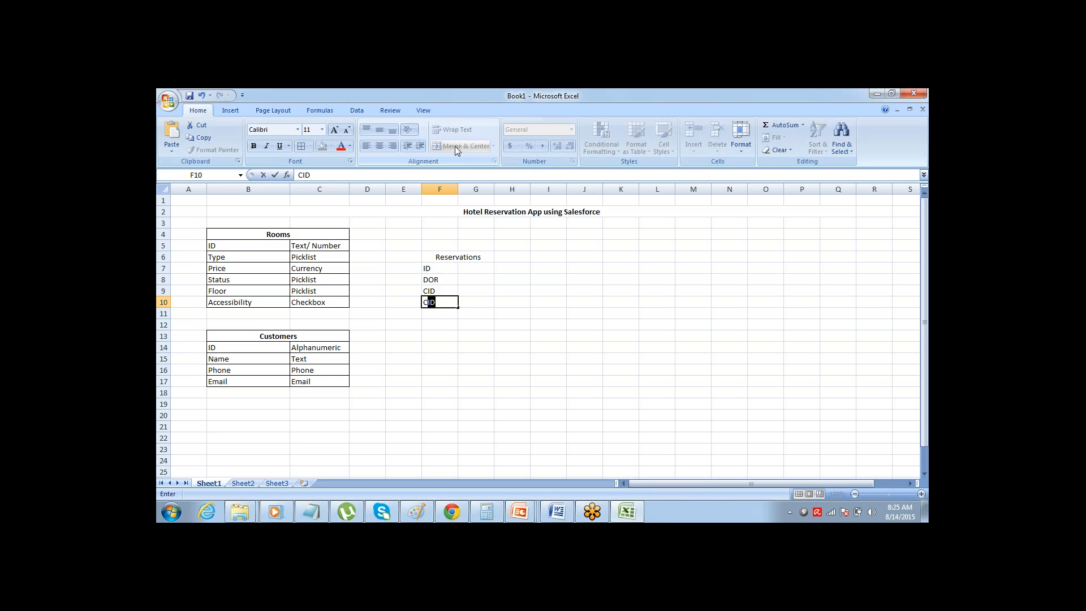
text(OD)
key(Return)
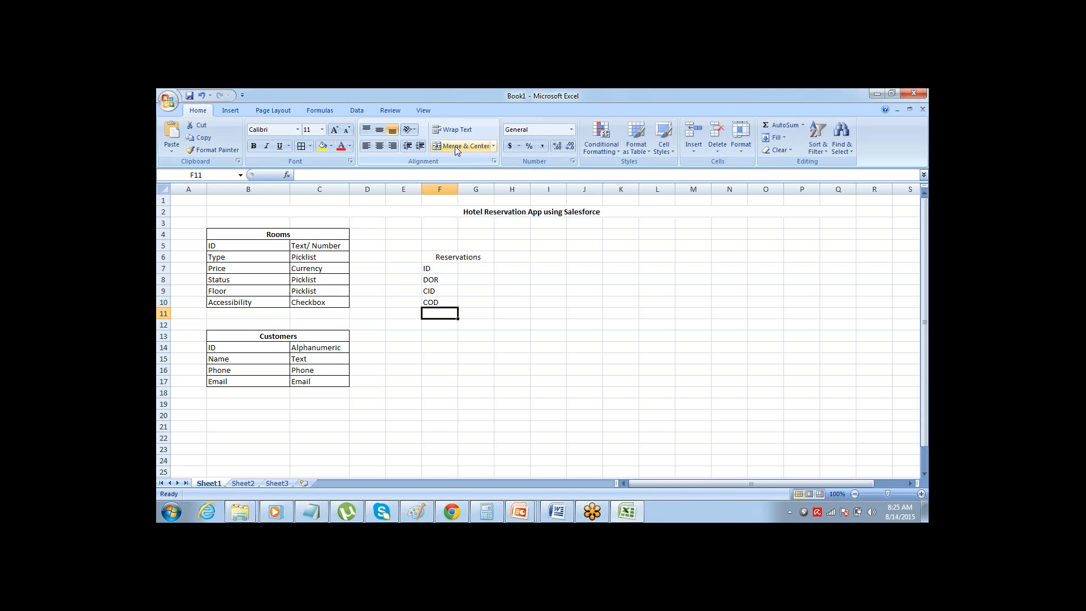
key(Up)
key(Up)
key(Up)
key(Up)
key(Up)
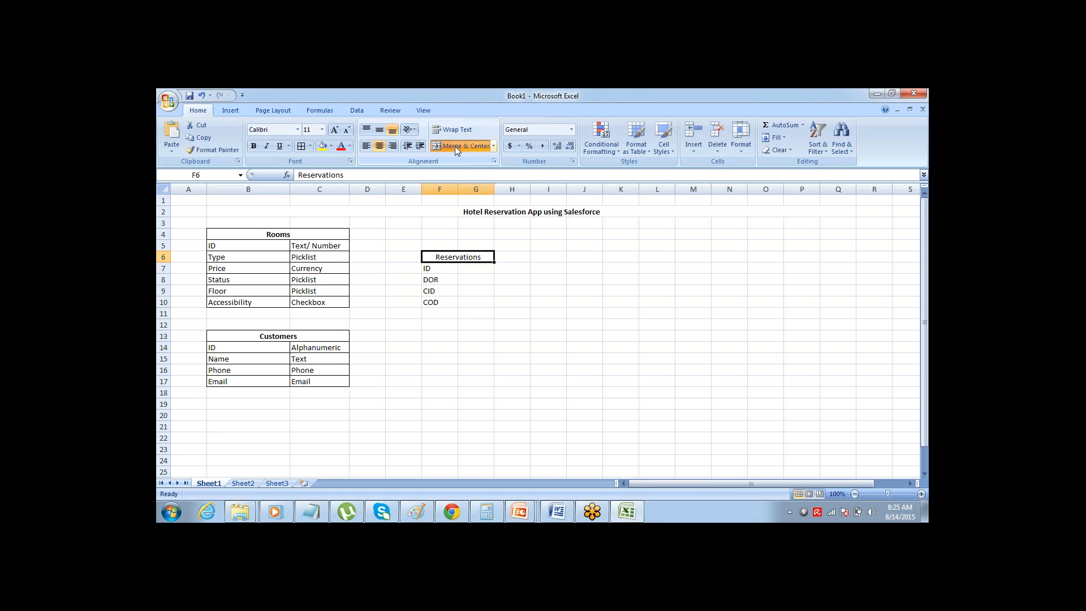
key(shift+Down)
key(shift+Down)
key(shift+Down)
key(shift+Down)
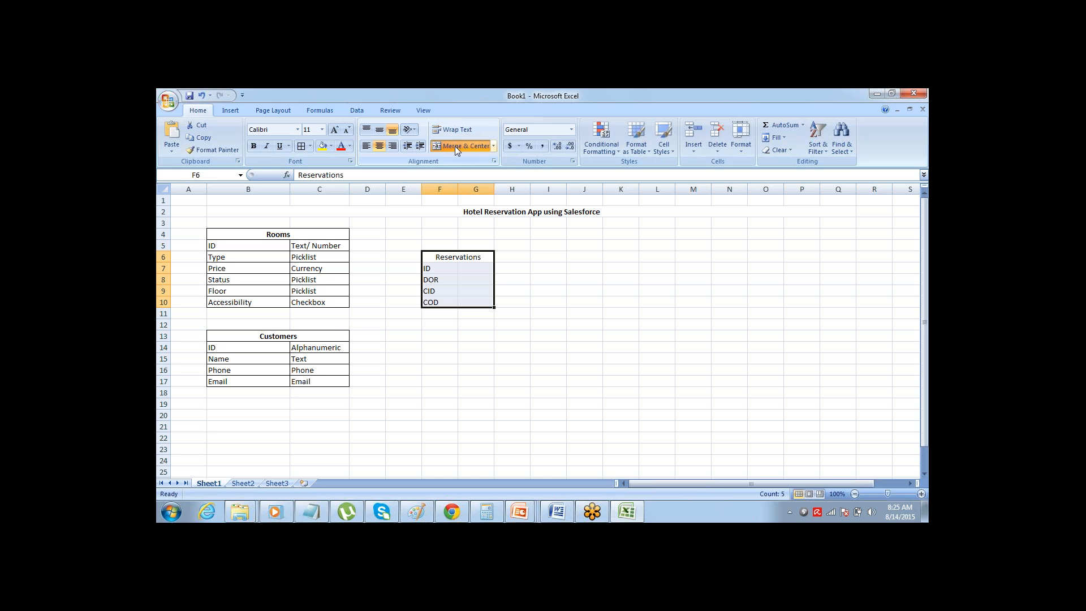
key(Down)
key(Down)
key(Down)
key(Down)
key(Down)
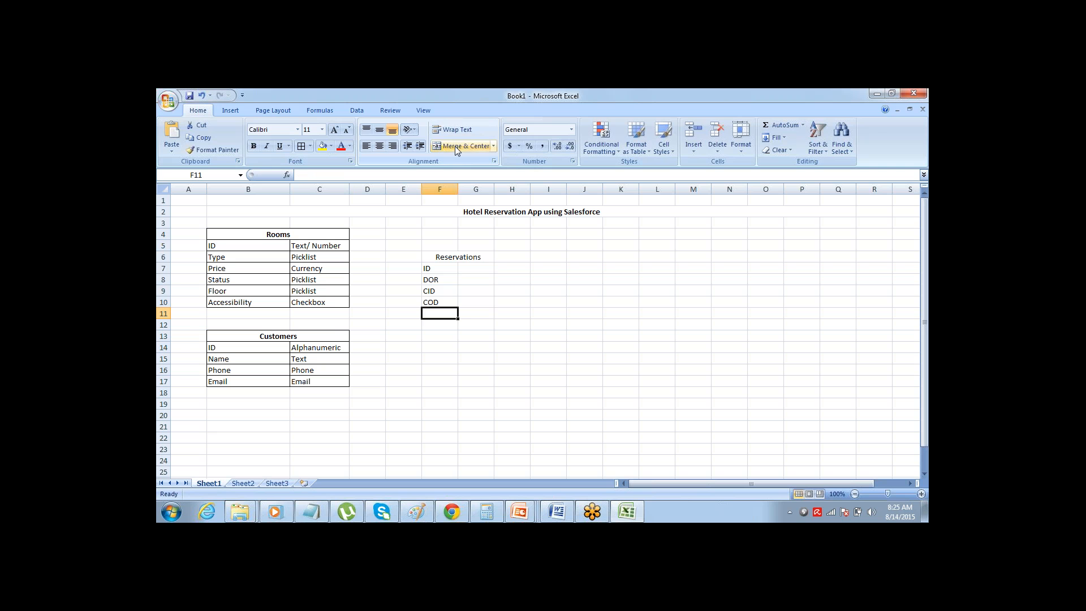
Add the field names "Customer" in F11 and "Room" in F12 to the Reservations list
text(Customer)
key(Tab)
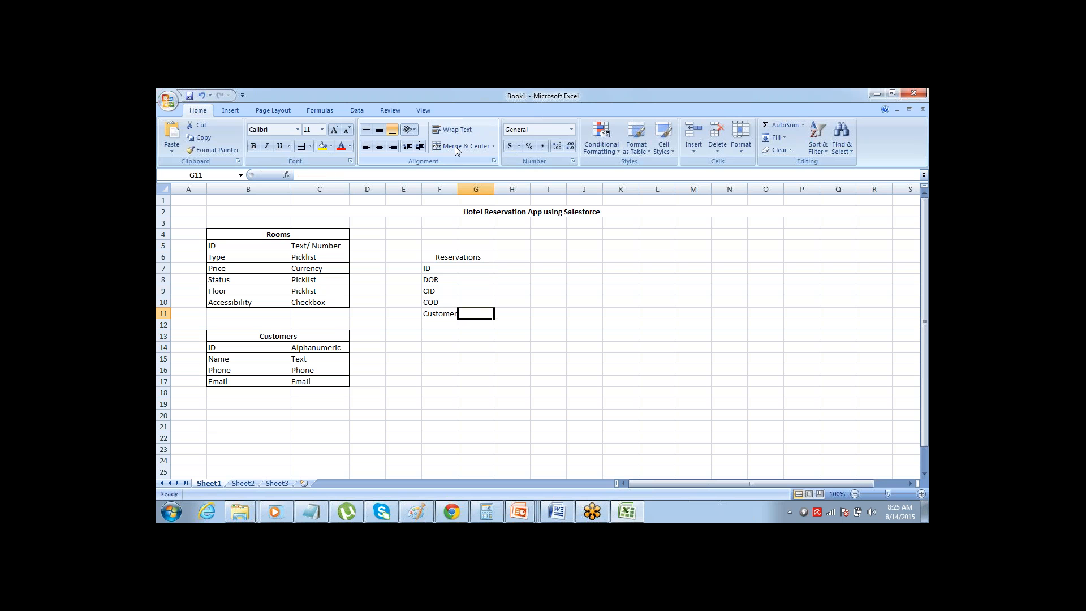
key(Return)
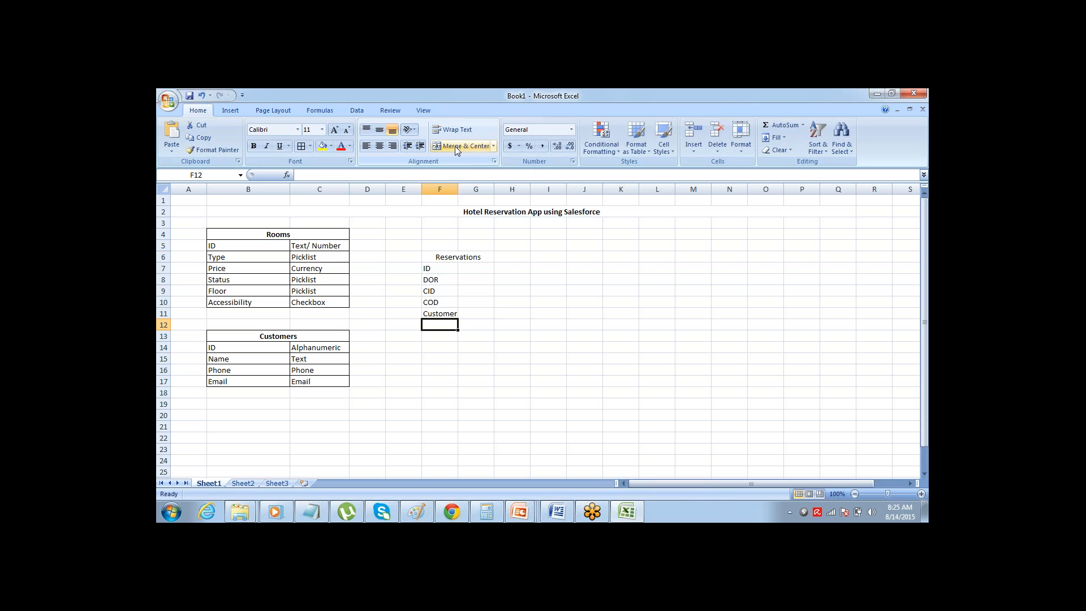
text(Room)
key(Return)
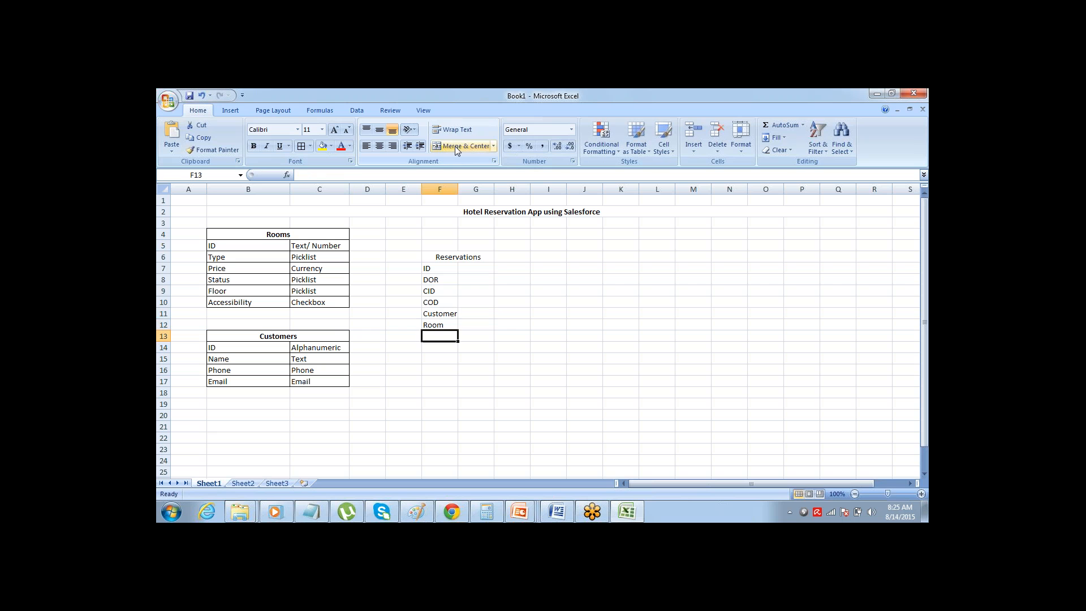
Select the Reservations block F6:G12 and widen column F so its field names fit comfortably
key(Up)
key(Up)
key(Up)
key(Up)
key(Up)
key(Up)
key(Up)
key(shift+Right)
click(455, 146)
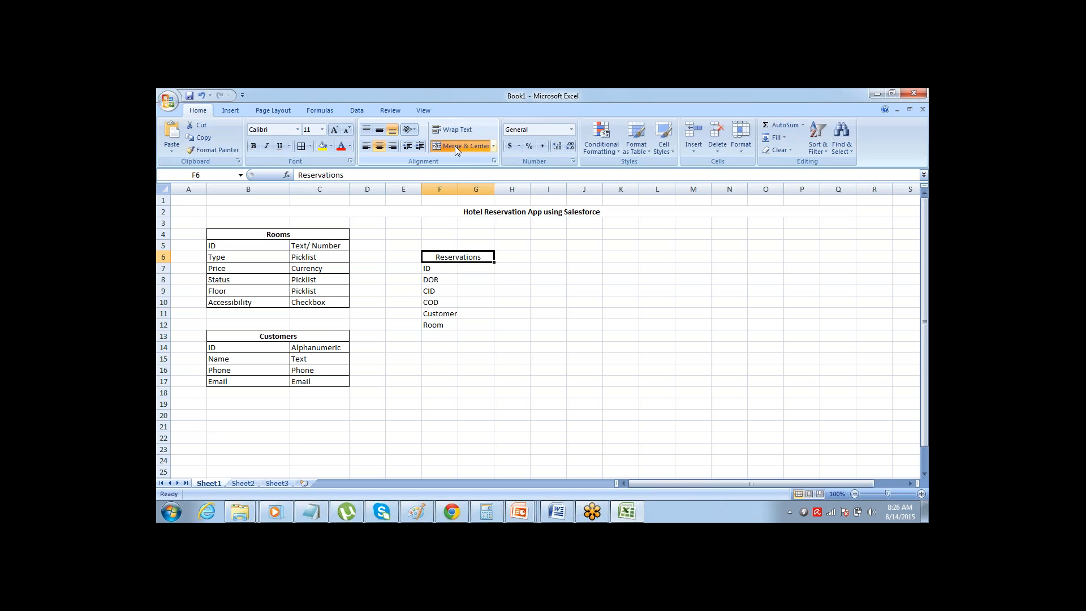
key(shift+Down)
key(shift+Down)
key(shift+Down)
key(shift+Down)
key(shift+Down)
key(shift+Down)
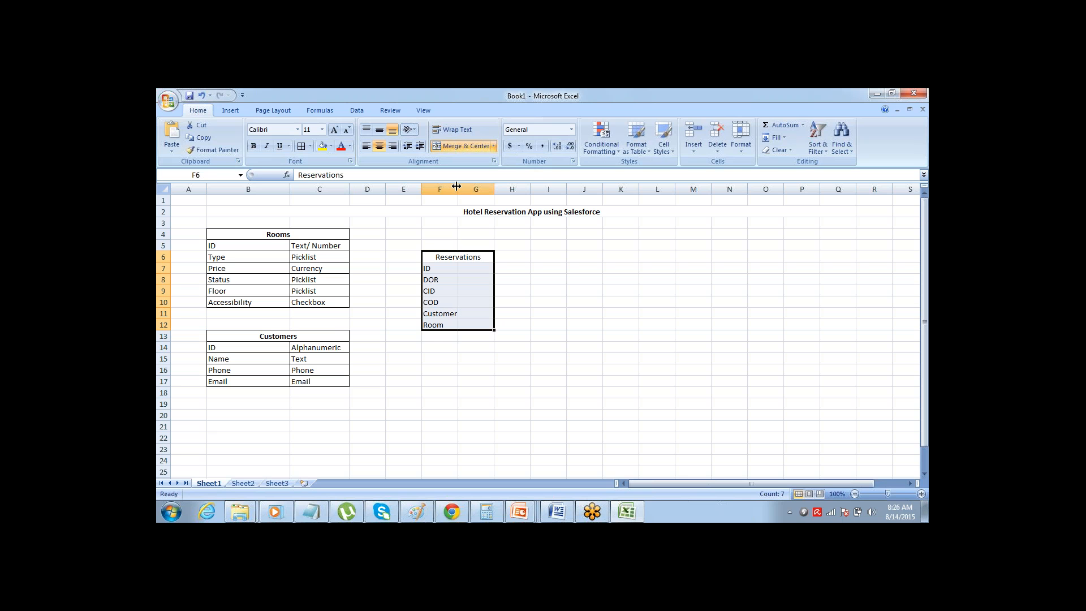
drag(458, 189, 487, 189)
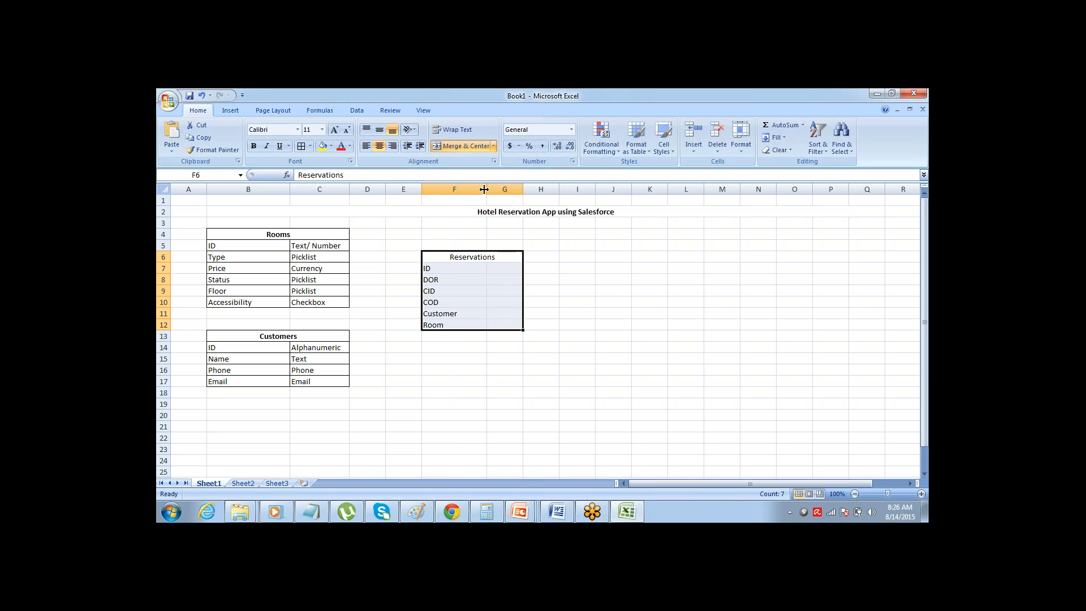
Unmerge the title cells B2:Q2 containing "Hotel Reservation App using Salesforce"
click(455, 212)
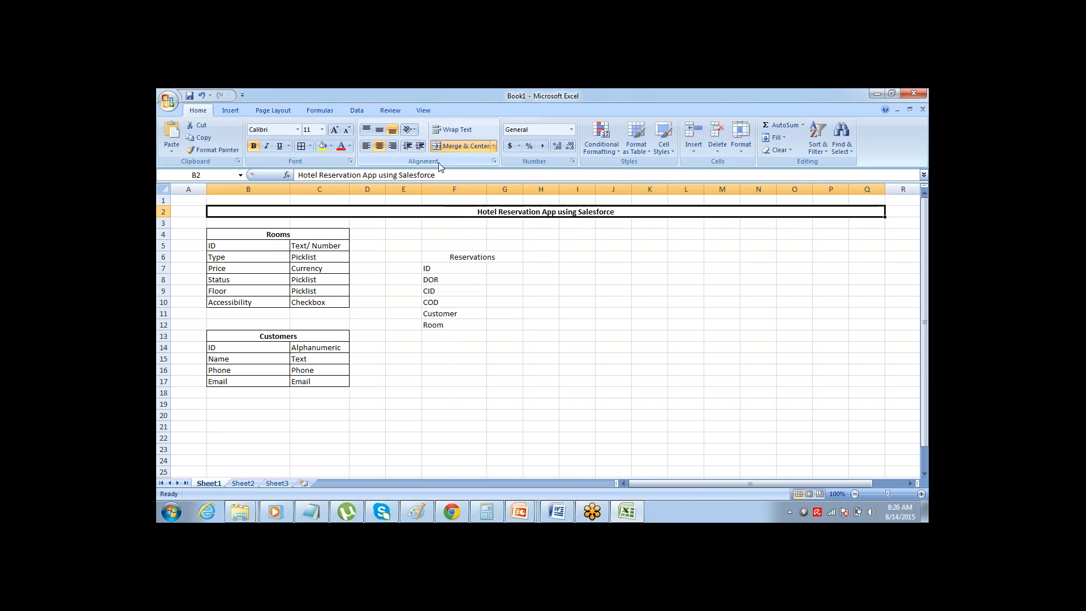
click(448, 149)
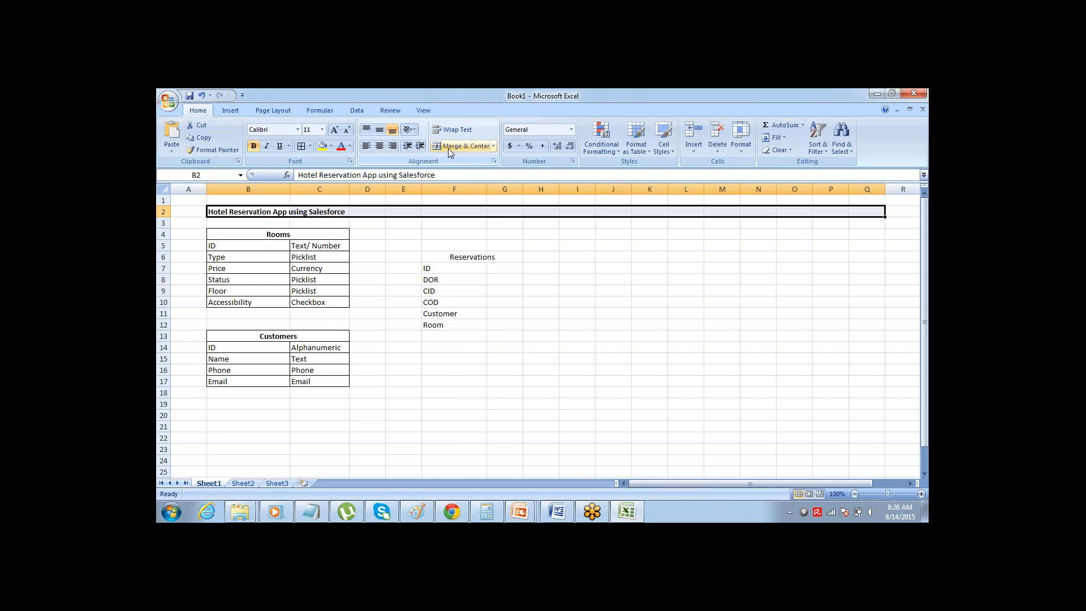
key(Left)
key(Right)
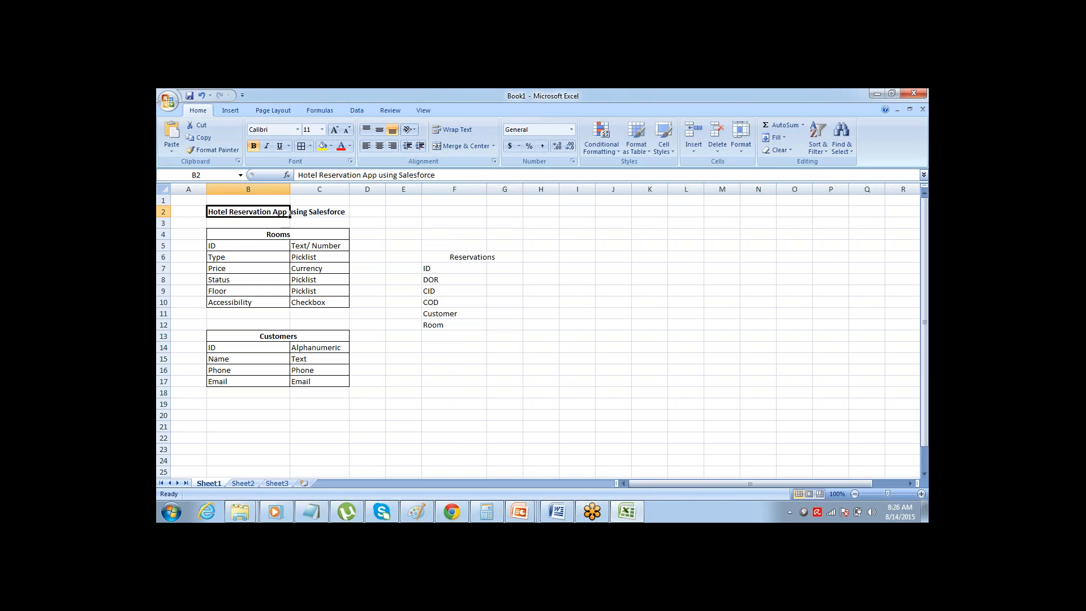
Merge and center the title "Hotel Reservation App using Salesforce" across cells B2:M2
key(shift+Right)
key(shift+Right)
key(shift+Right)
key(shift+Right)
key(shift+Right)
key(shift+Right)
key(shift+Right)
key(shift+Right)
key(shift+Right)
key(shift+Right)
key(shift+Right)
key(shift+Right)
key(shift+Left)
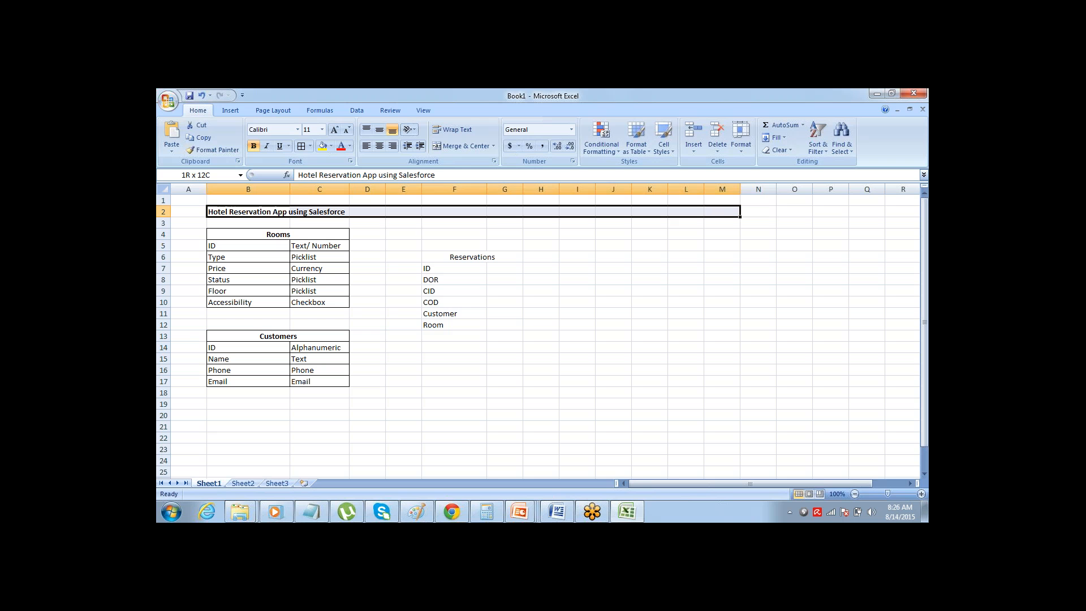
click(461, 146)
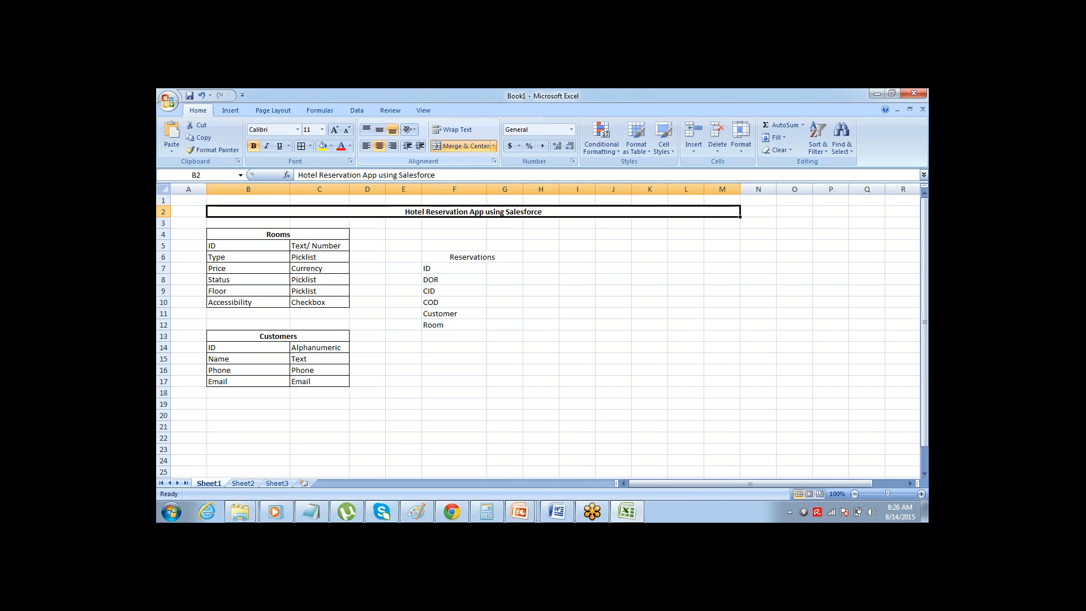
Review the field lists of the Rooms table in B4:C10 and the Customers table below it
click(454, 268)
key(Up)
key(Left)
key(Left)
key(Left)
key(Left)
key(Left)
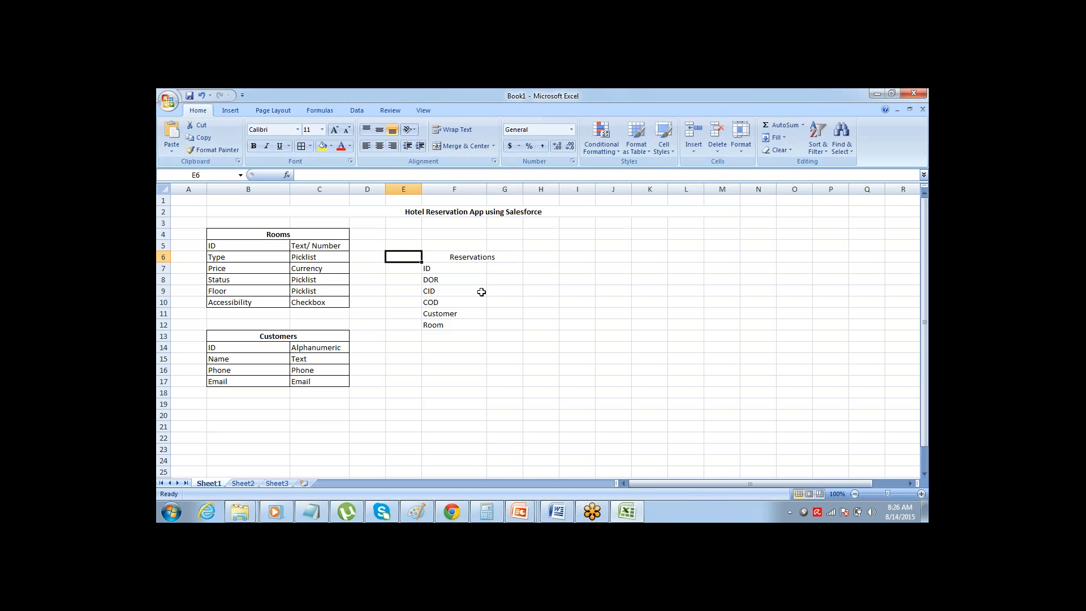
key(Right)
key(Up)
key(Up)
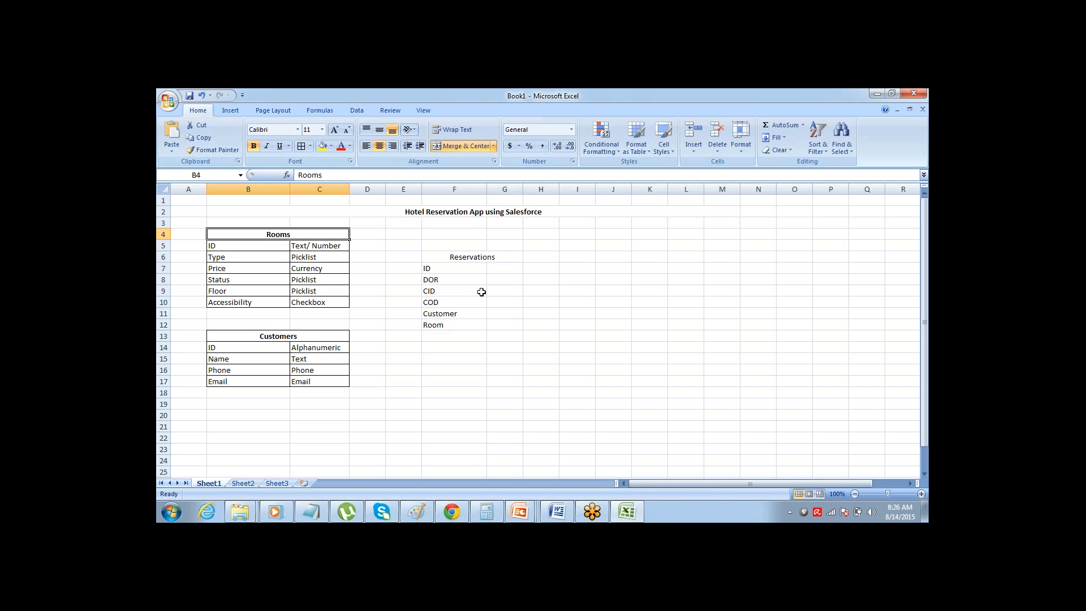
key(ctrl+shift+Down)
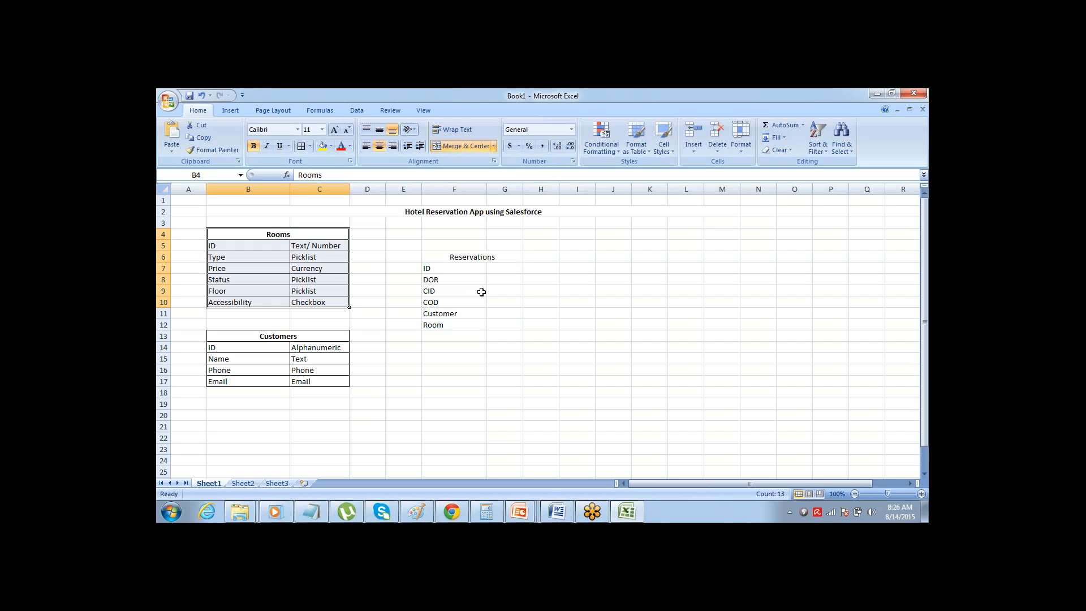
key(Down)
key(Down)
key(Down)
key(Down)
key(Down)
key(Down)
key(Down)
key(Down)
key(Down)
key(ctrl+shift+Down)
key(Right)
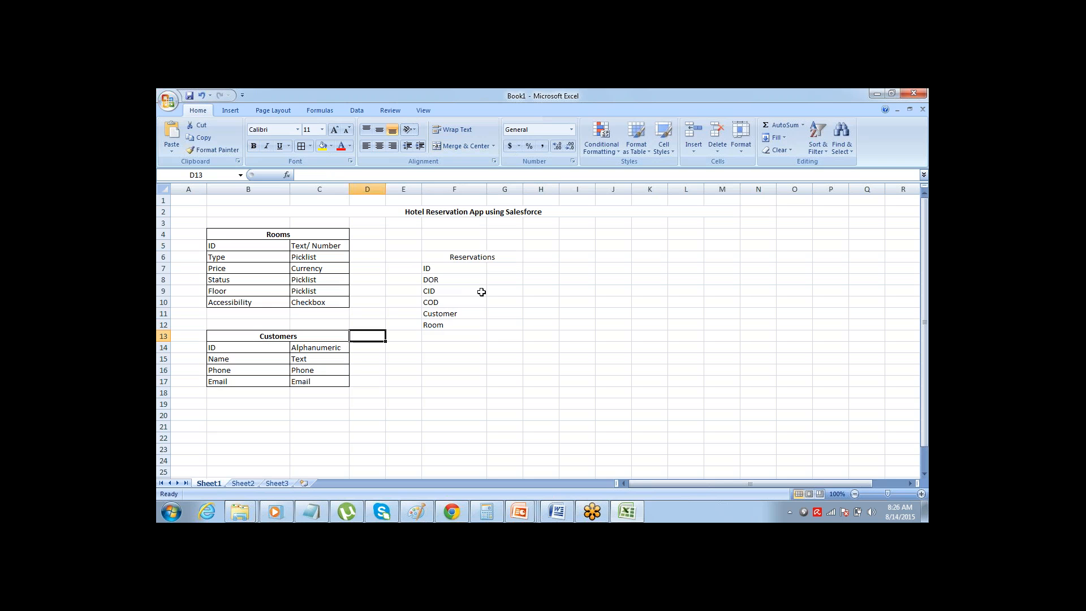
Apply all borders to the Reservations block F6:G12
key(Right)
key(Right)
key(Up)
key(Up)
key(Up)
key(Up)
key(Up)
key(Up)
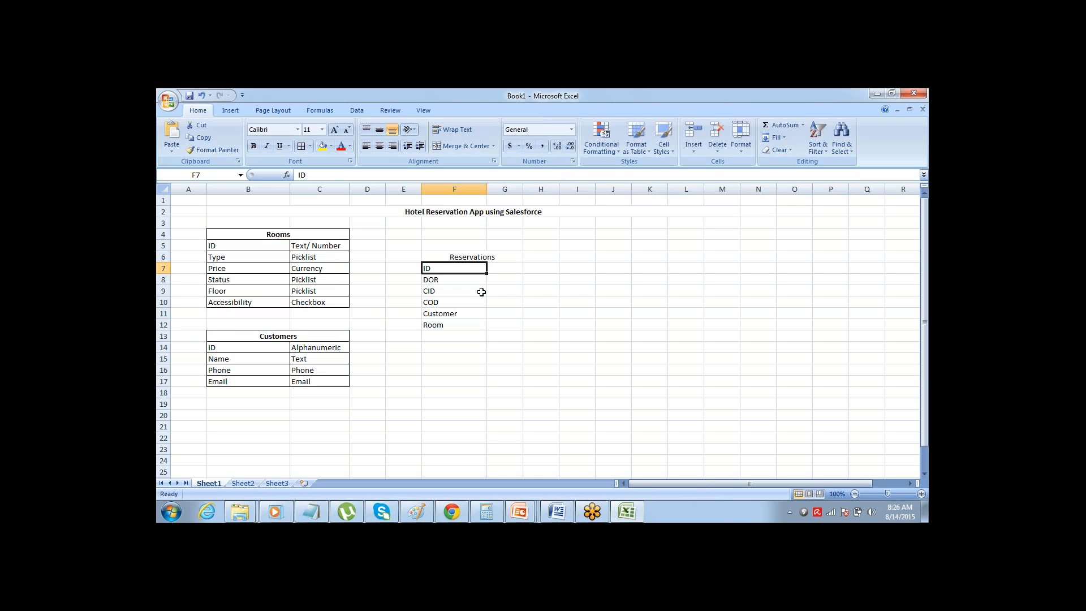
key(Up)
key(ctrl+shift+Down)
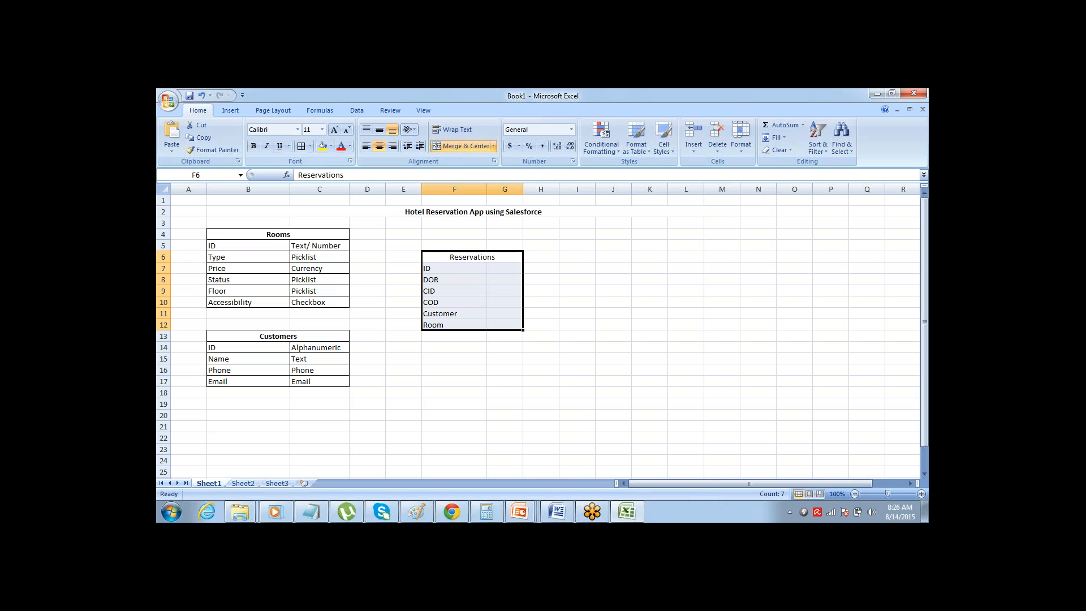
click(299, 150)
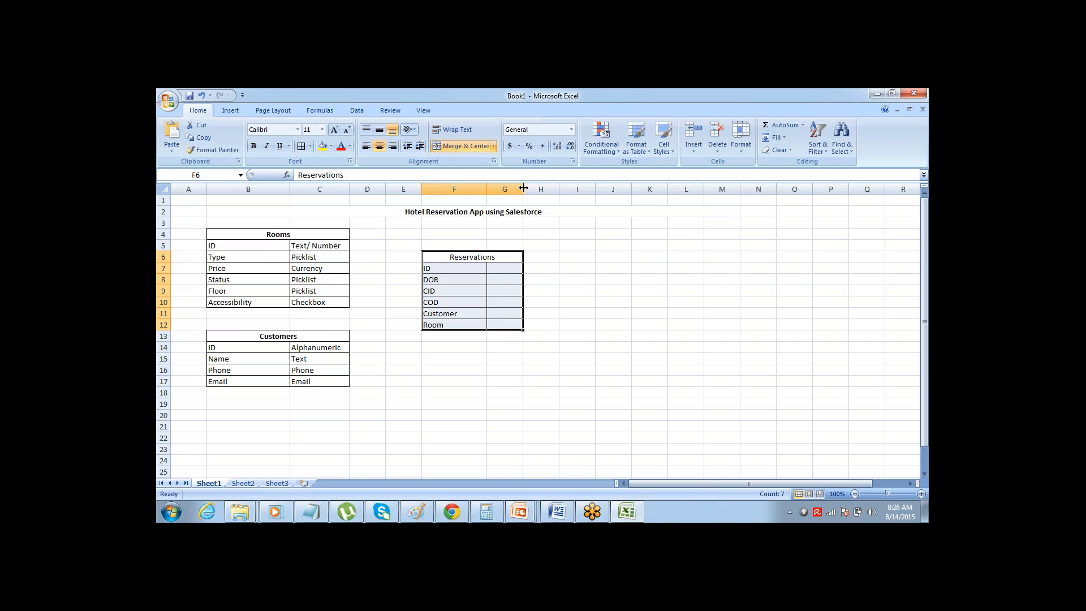
Widen column G and enter "Alphanumeric" in G7 as the data type of the Reservations ID field
drag(522, 189, 552, 193)
click(535, 267)
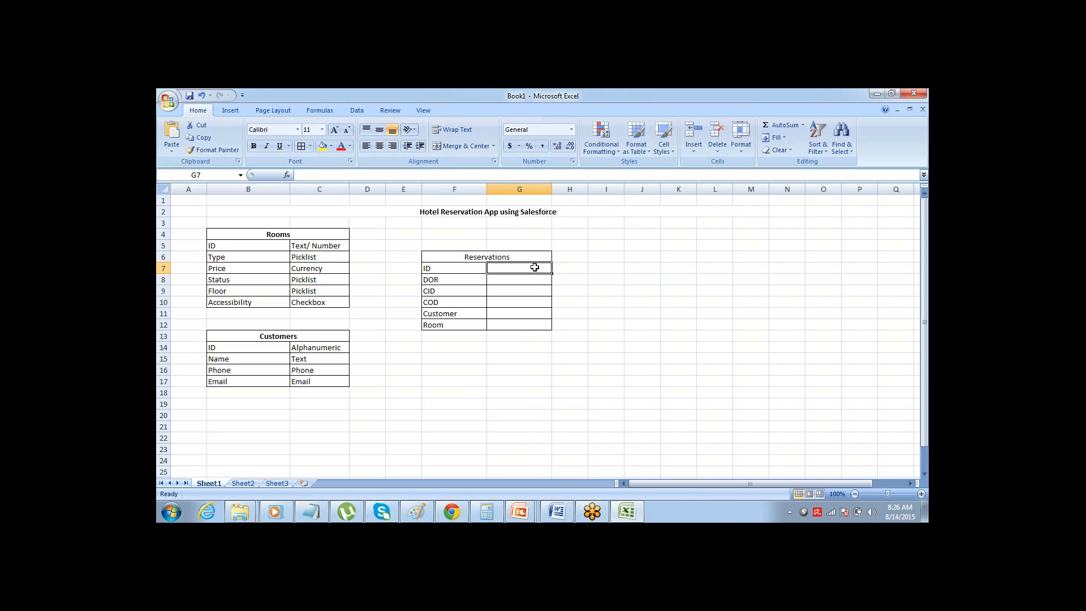
text(ALphanu)
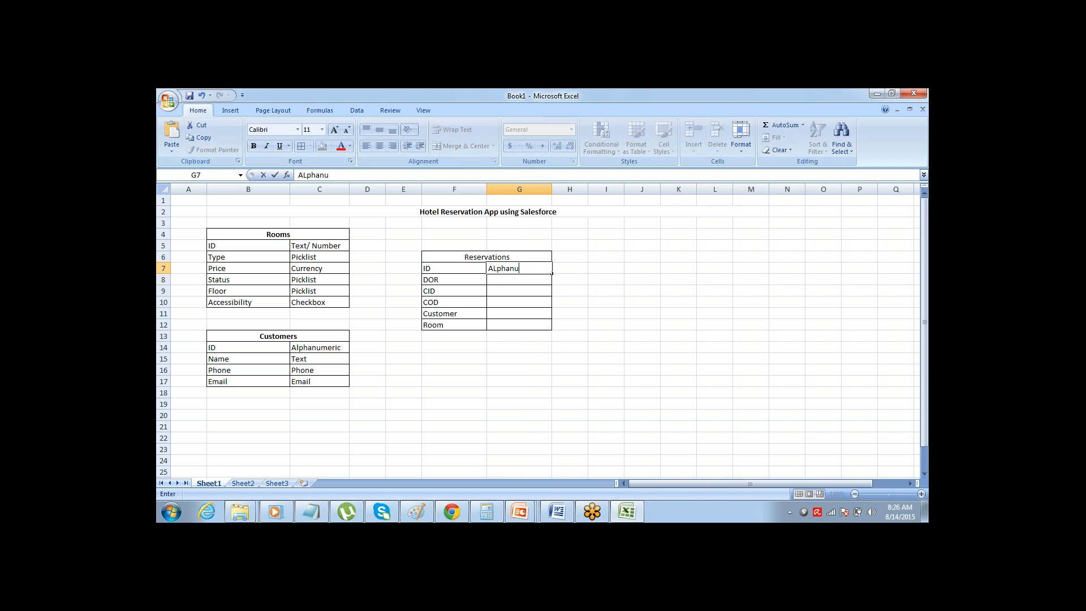
text(meric)
key(Return)
Enter "Date" in G8 for the DOR field and fill it down to G10 for CID and COD
click(485, 283)
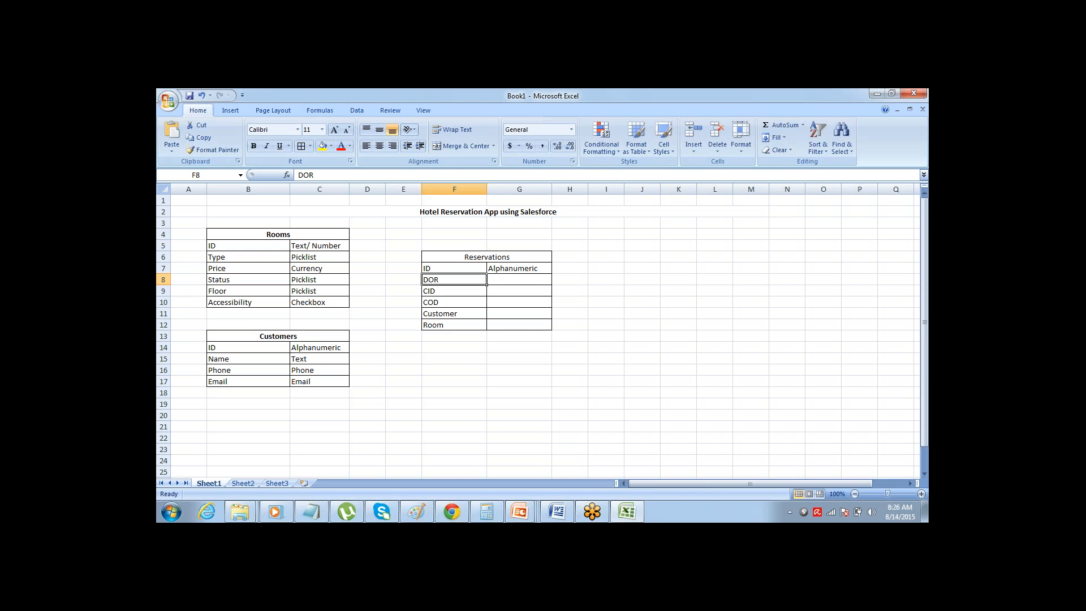
click(519, 279)
text(Date)
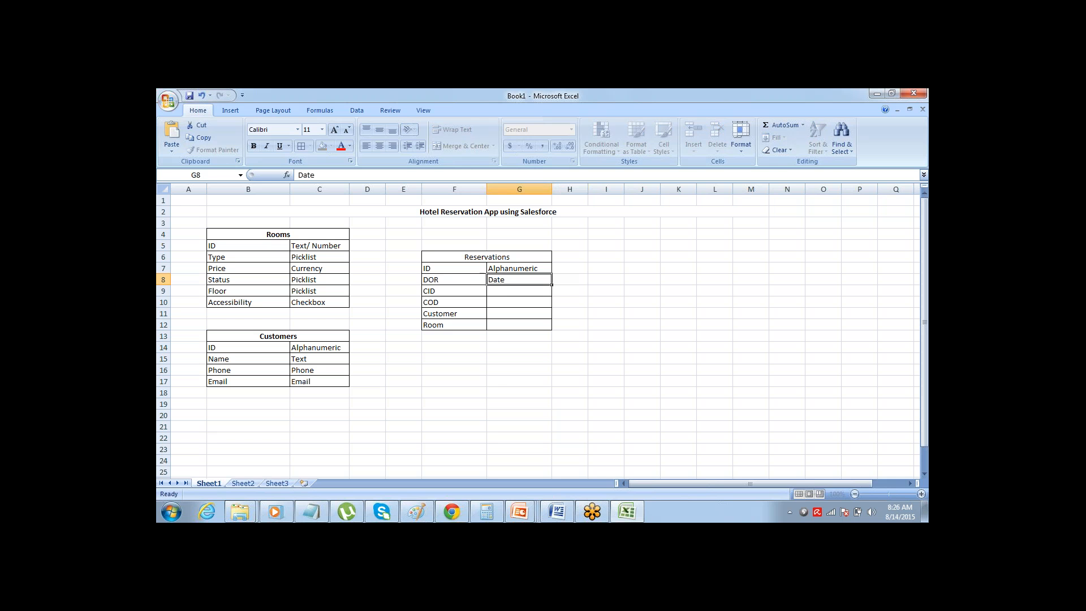
click(455, 290)
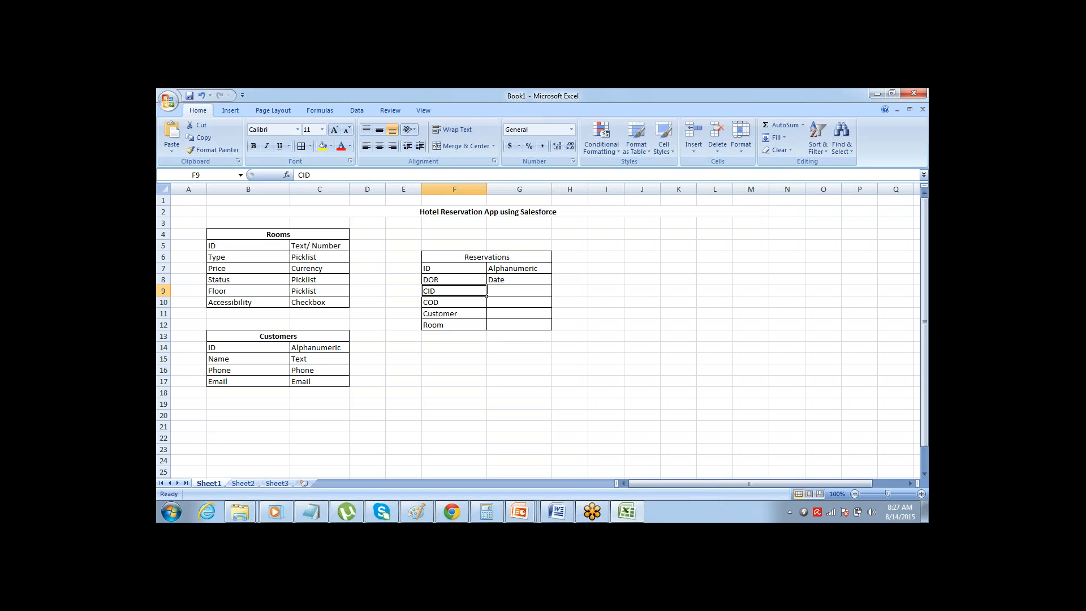
drag(518, 291, 517, 279)
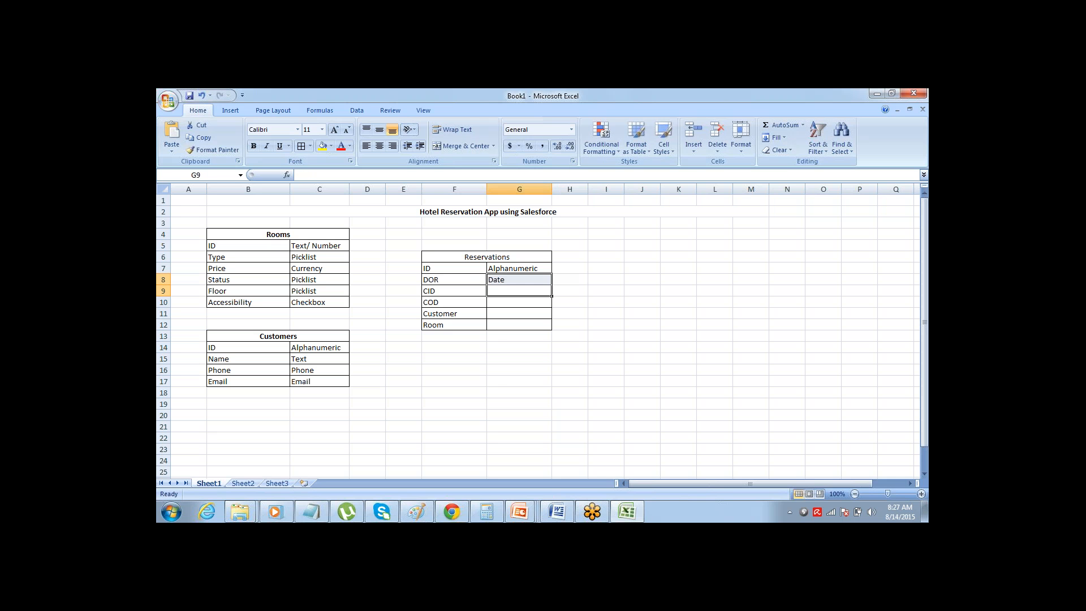
key(ctrl+d)
key(Down)
key(shift+Up)
key(ctrl+d)
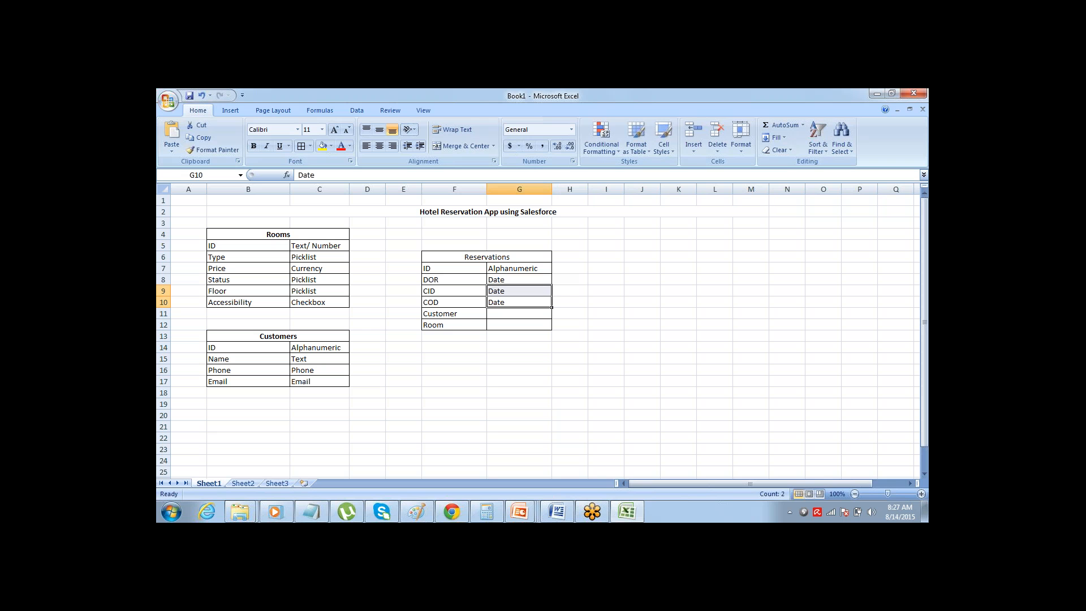
Enter "Lookup" in G11 as the data type of the Customer field
key(Down)
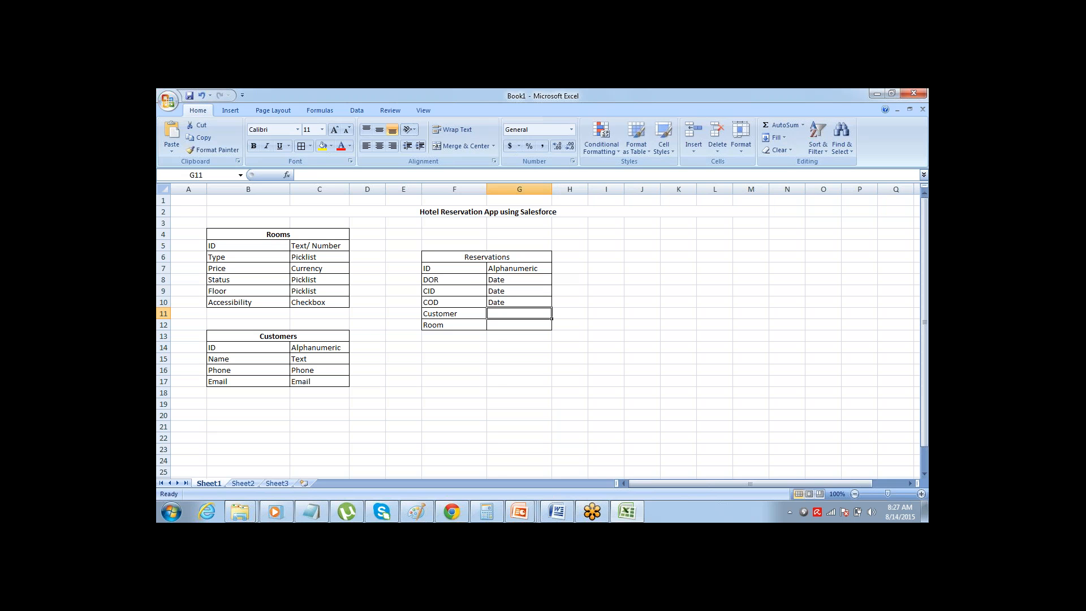
text(Lookup)
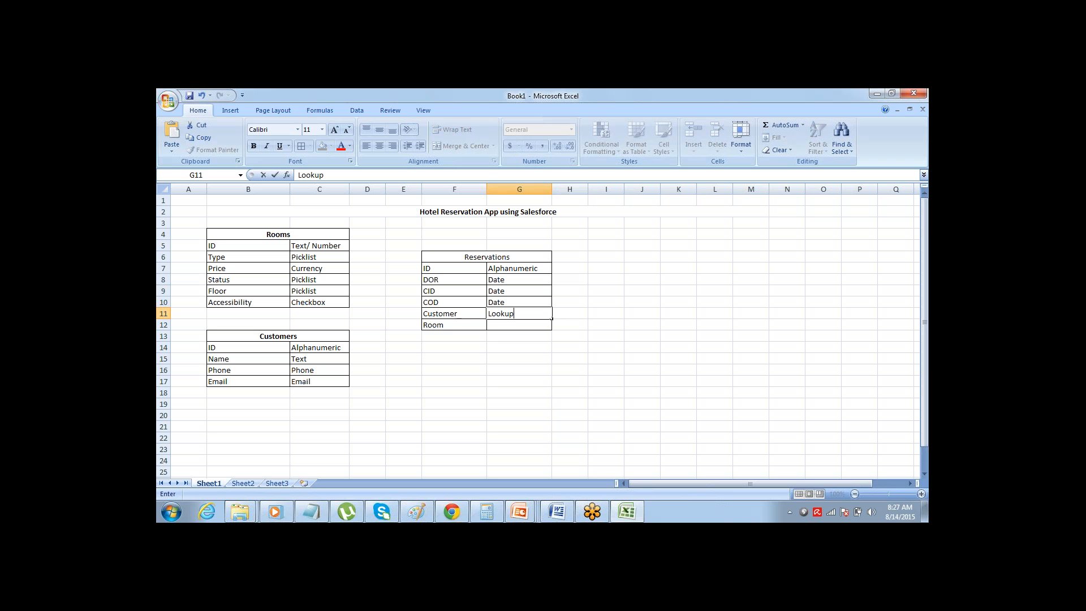
key(Tab)
key(Left)
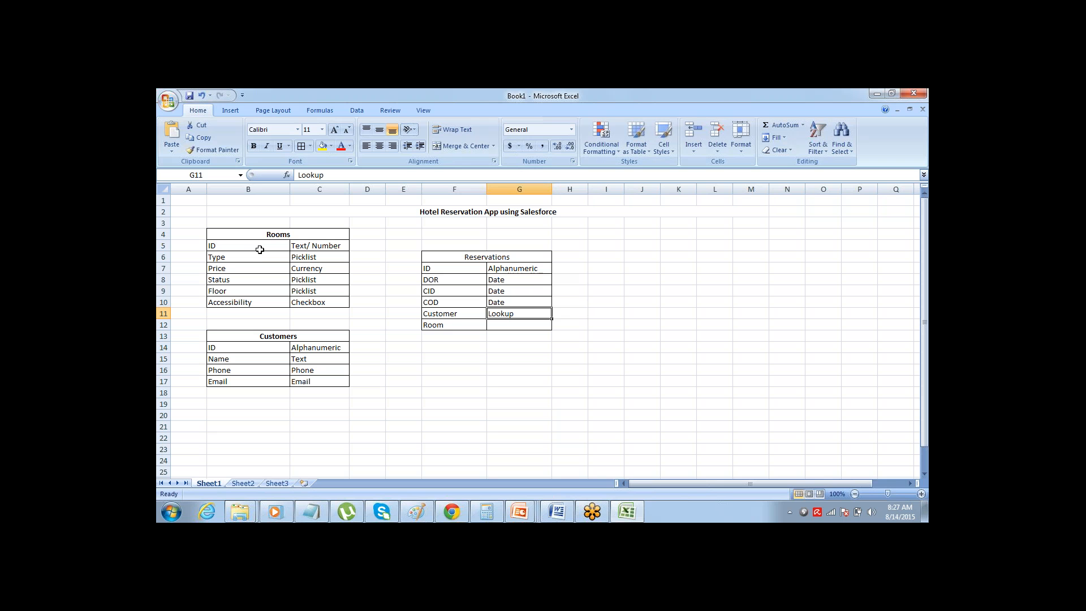
Extend the Customer field's data type in G11 to "Lookup(Customer)", naming the Customers table it refers to
click(452, 313)
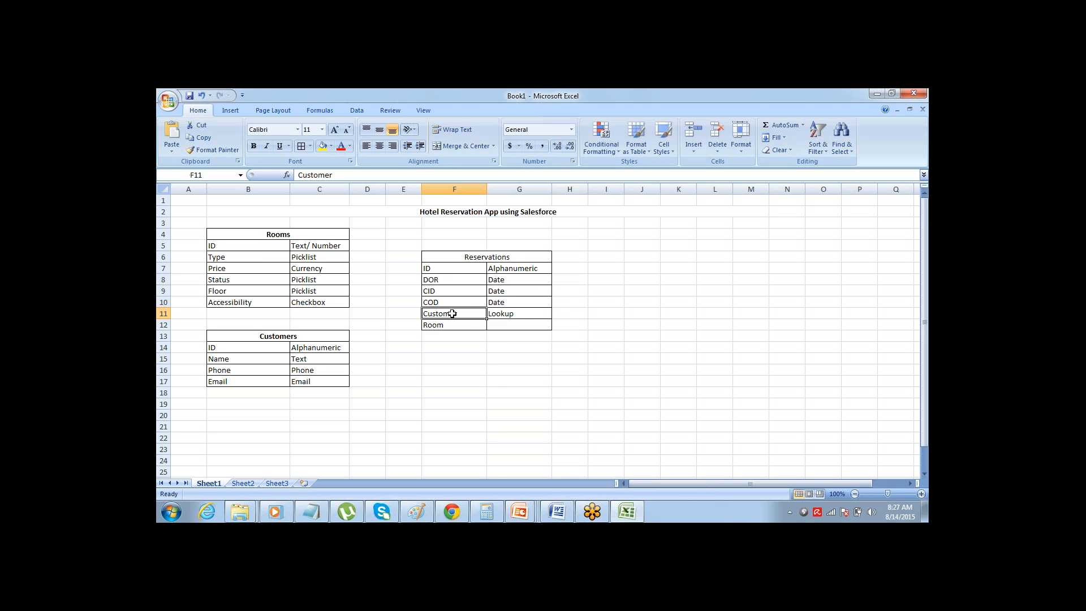
click(516, 313)
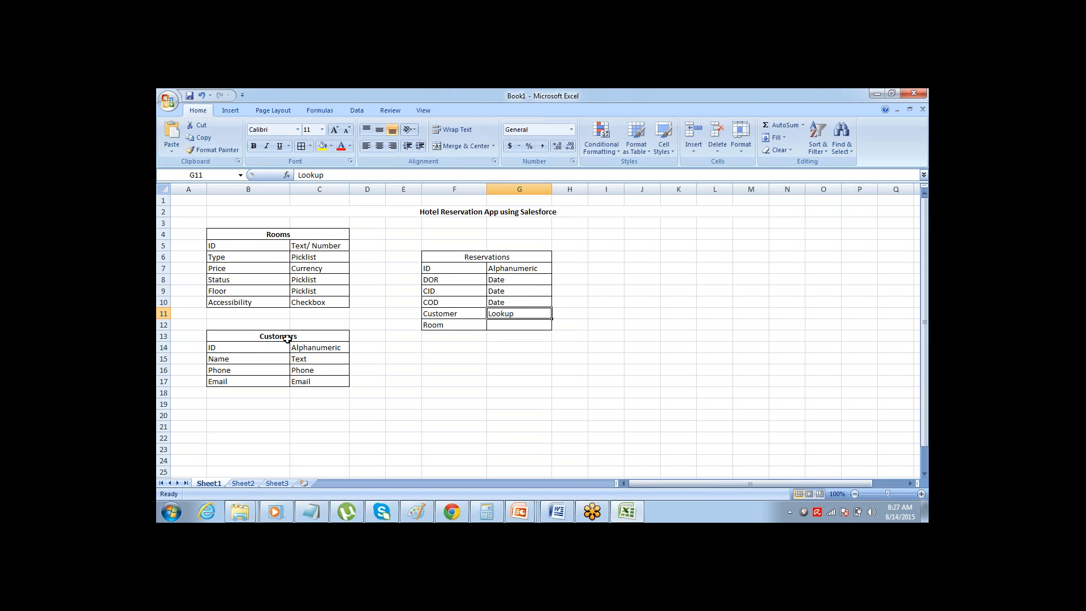
drag(287, 338, 293, 381)
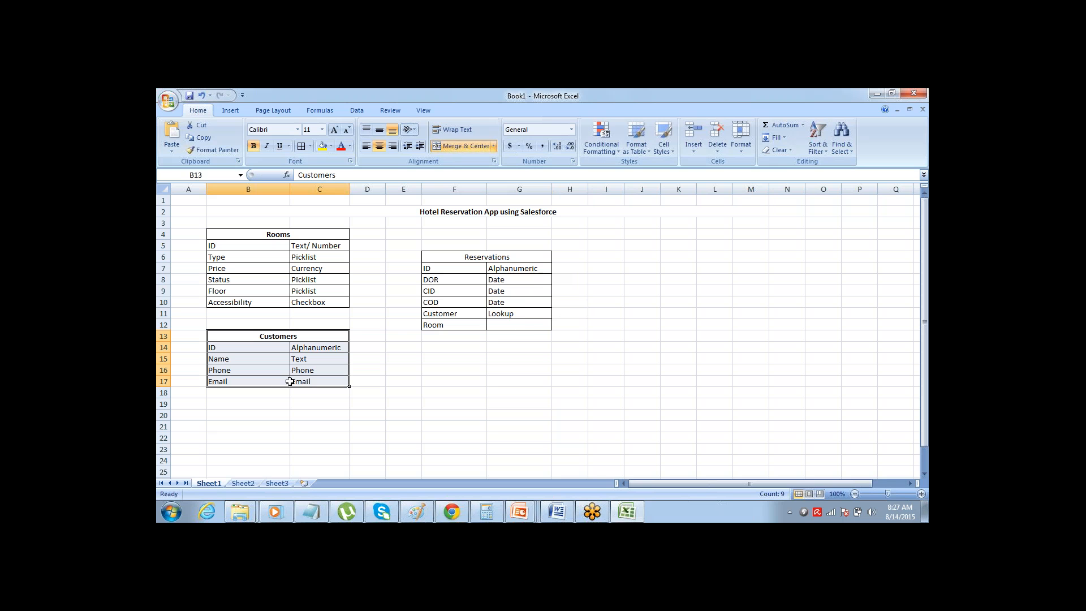
click(521, 314)
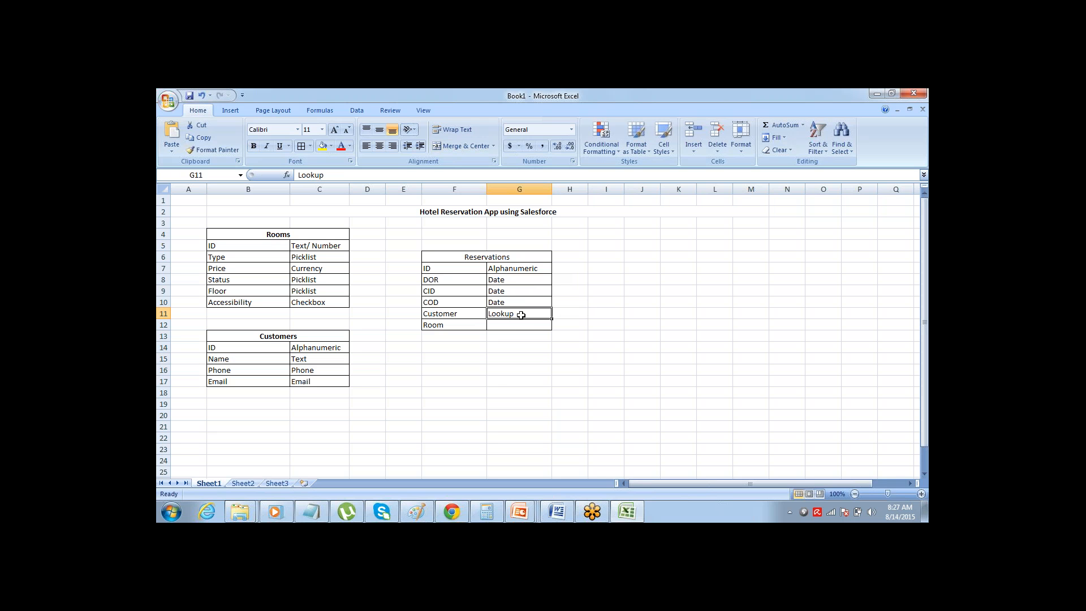
double_click(521, 314)
text((Cust)
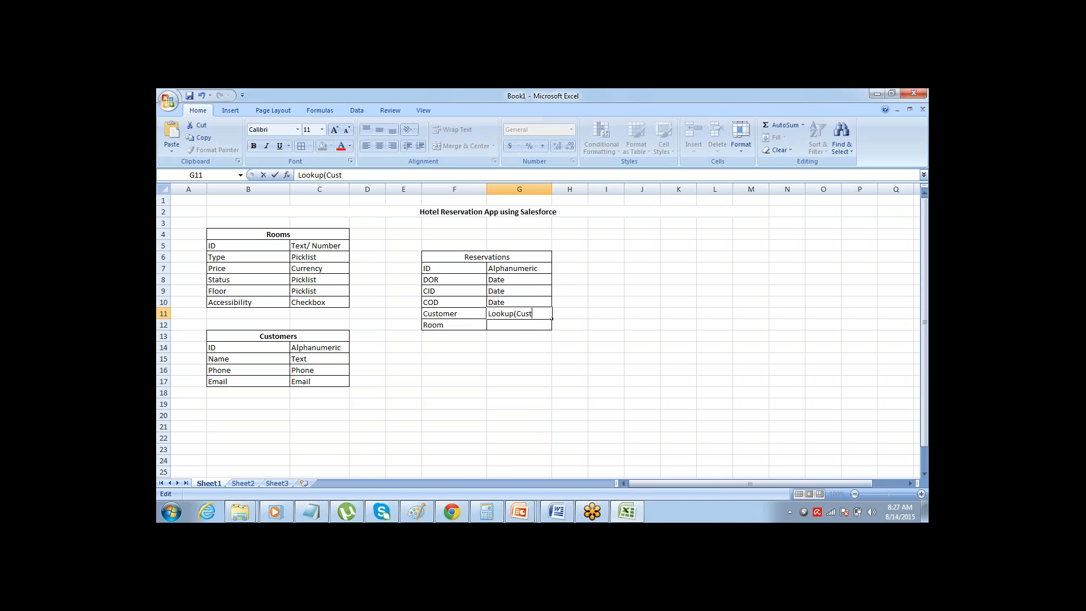
text(omer))
key(Tab)
key(Return)
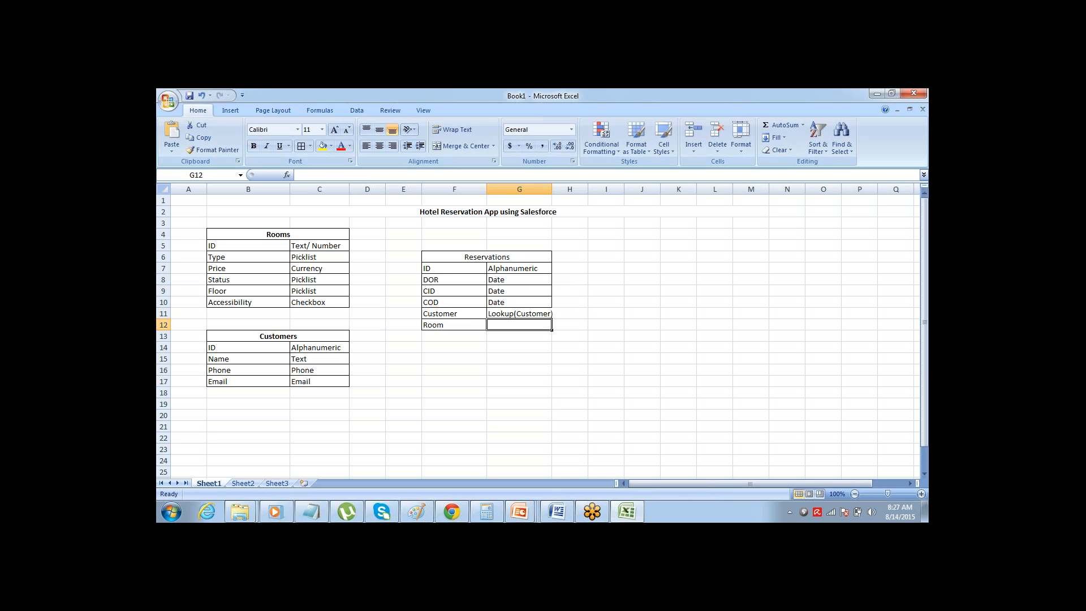
Enter the suggested "Lookup(Customer)" in G12 for the Room field and dismiss the USB device notification
text(Looh)
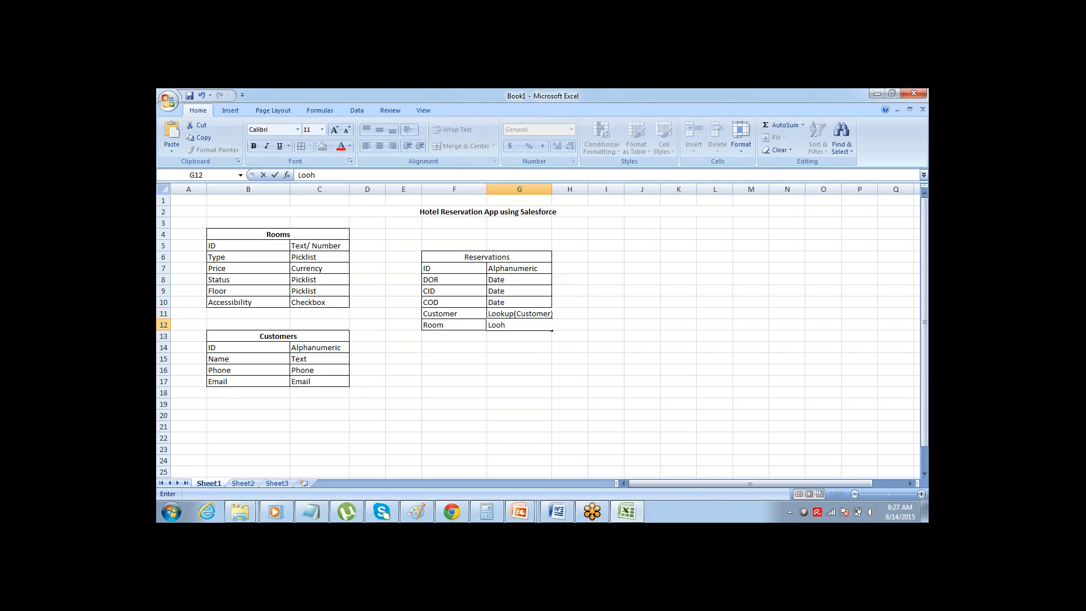
key(BackSpace)
text(kup)
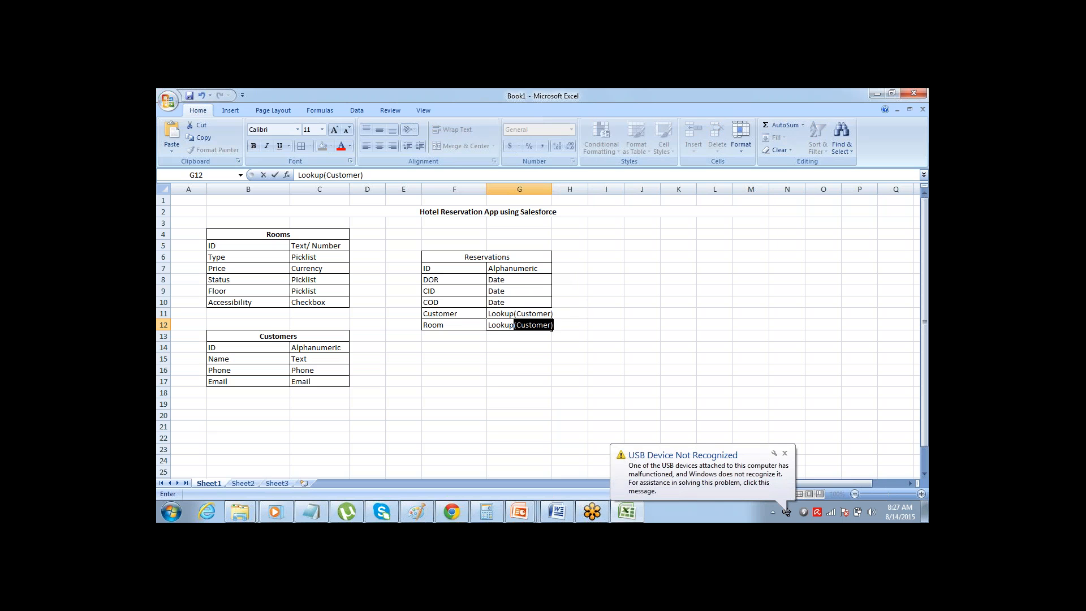
text(()
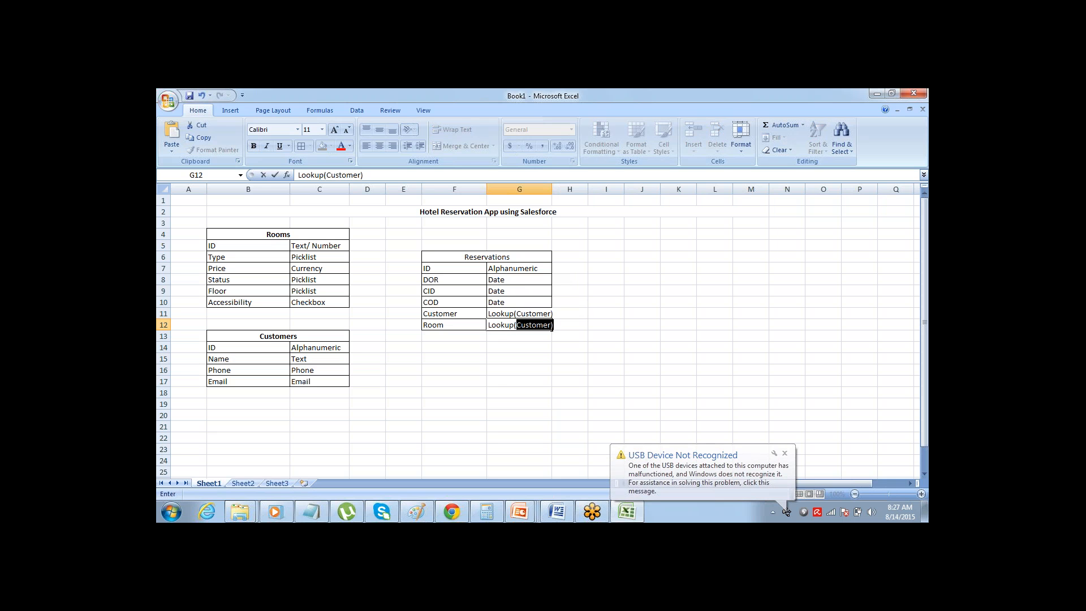
click(785, 453)
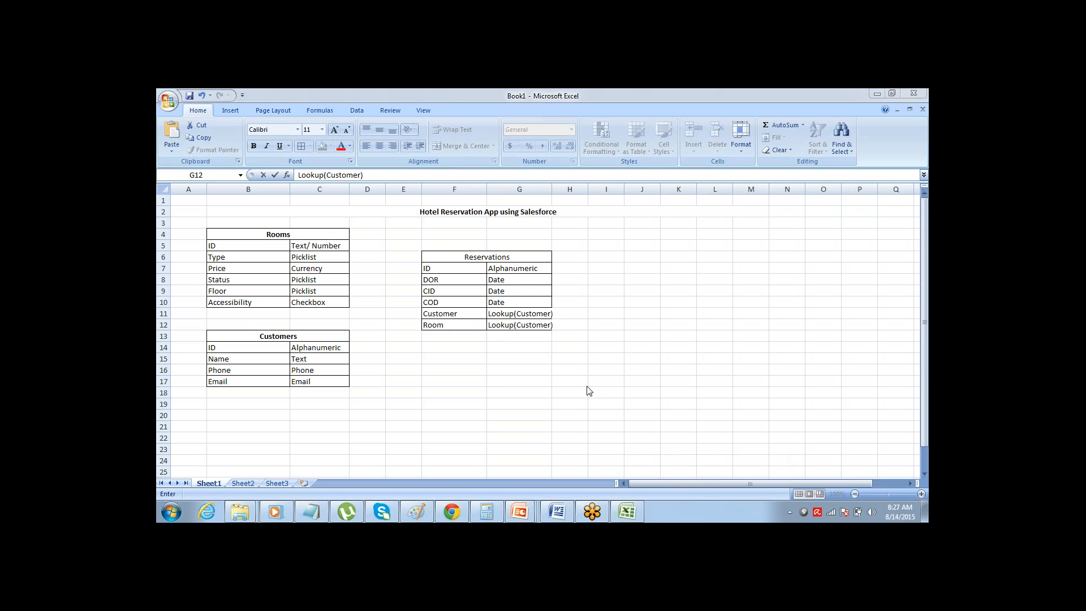
click(550, 326)
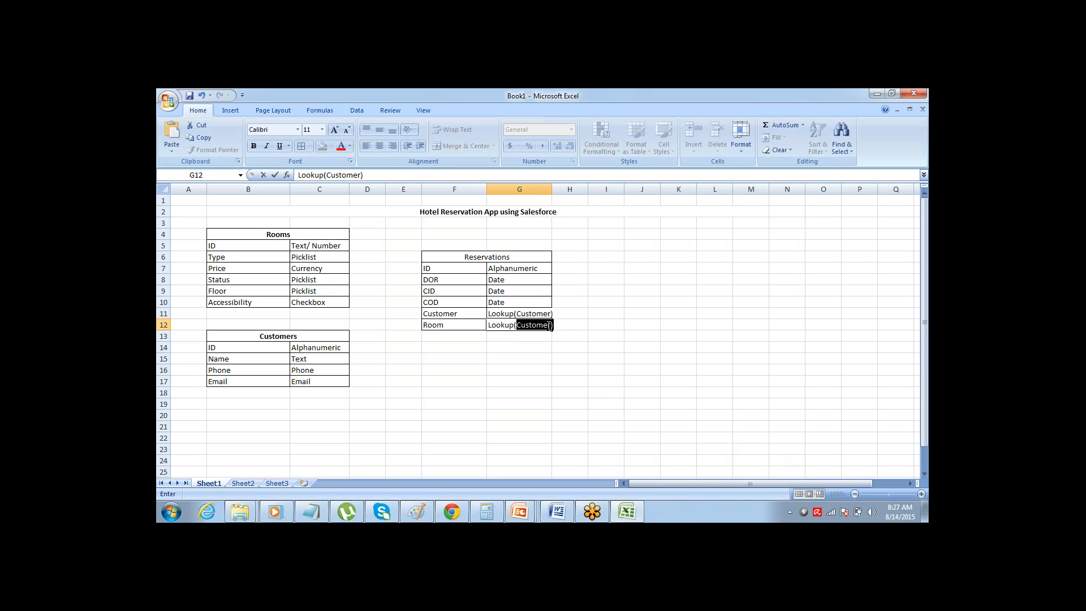
click(484, 326)
click(551, 327)
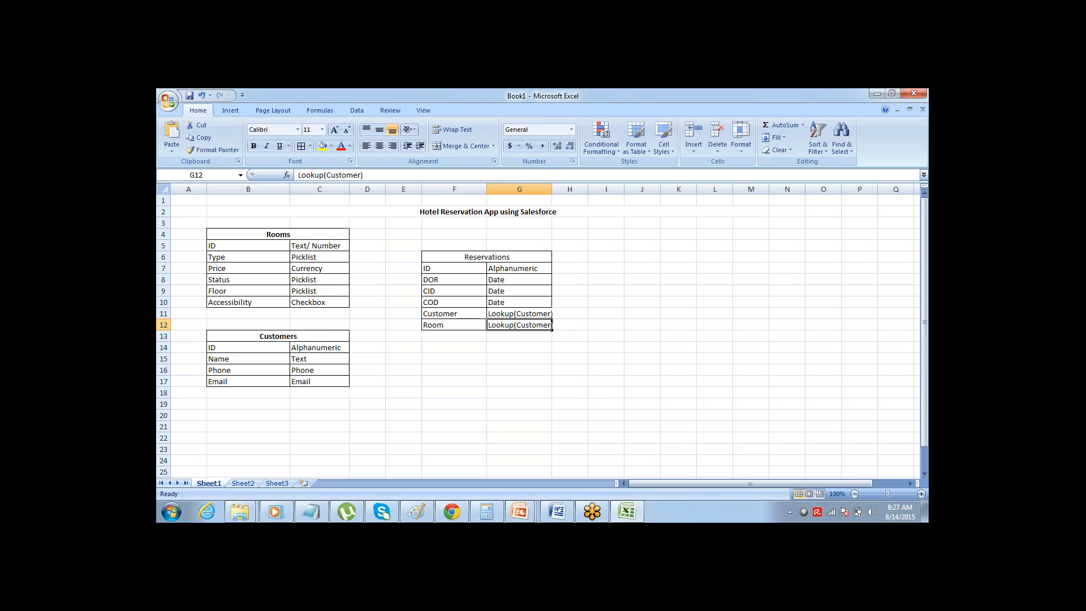
Replace the object name in the Room field's data type so that G12 reads "Lookup(Room)"
double_click(551, 327)
drag(550, 325, 516, 325)
text(Room)
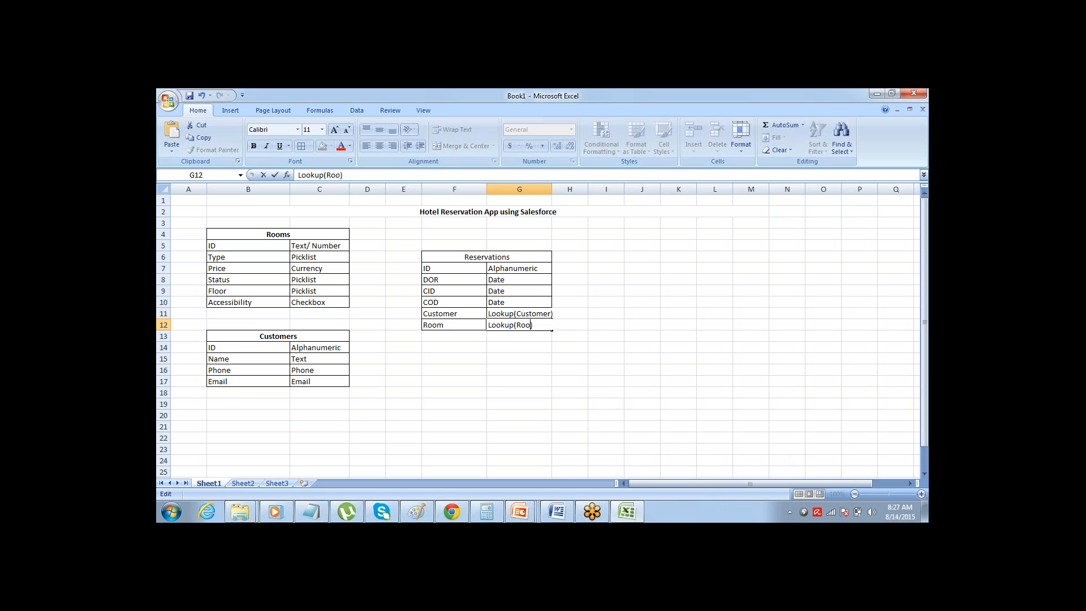
key(Tab)
key(Return)
key(Up)
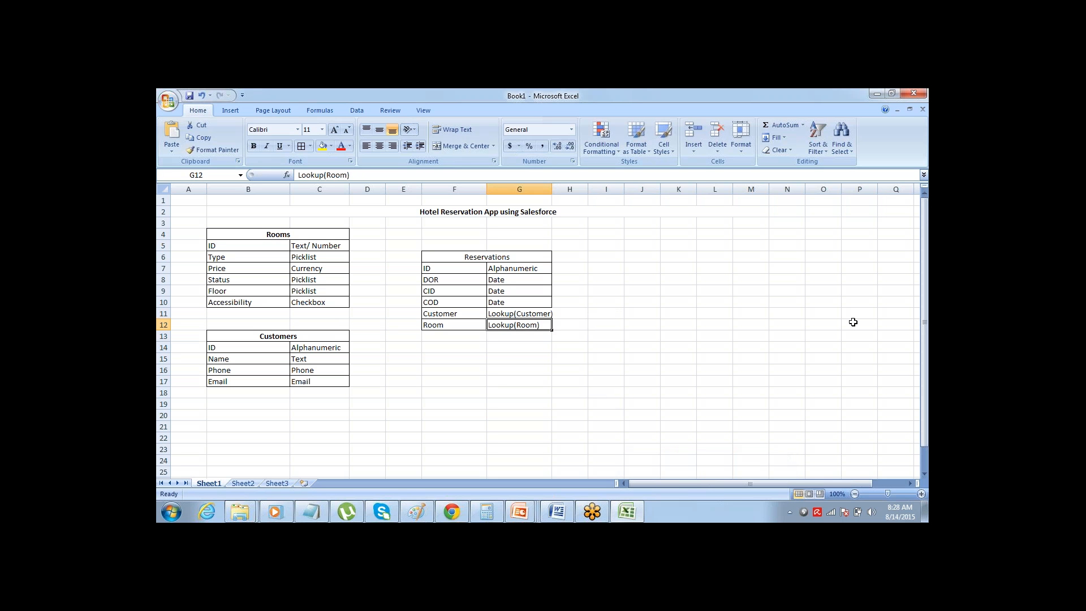
Switch to the blank Notepad document and place the text cursor in it
click(892, 298)
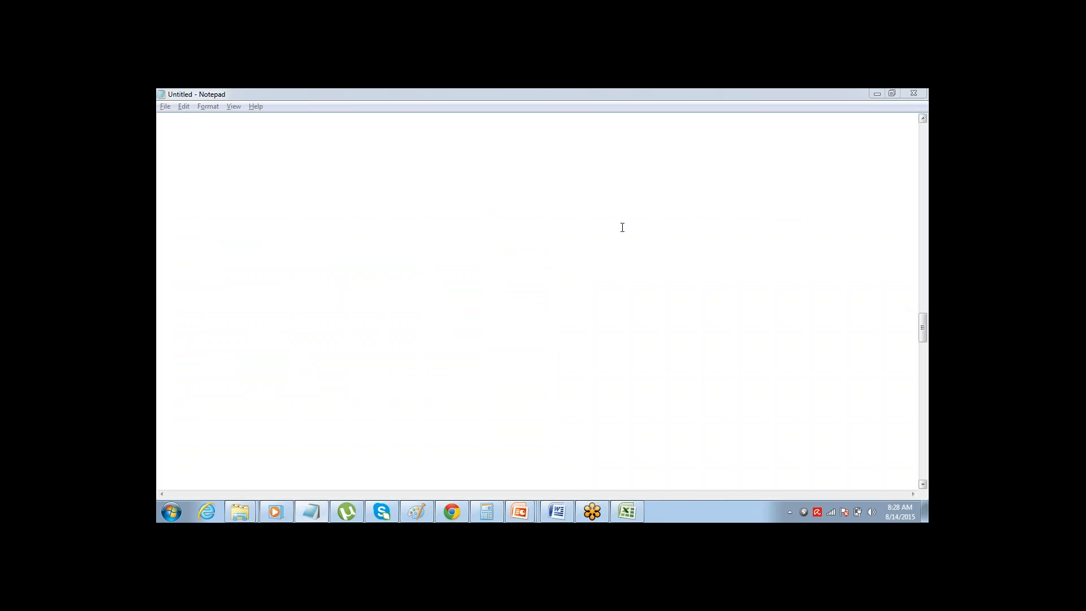
click(161, 136)
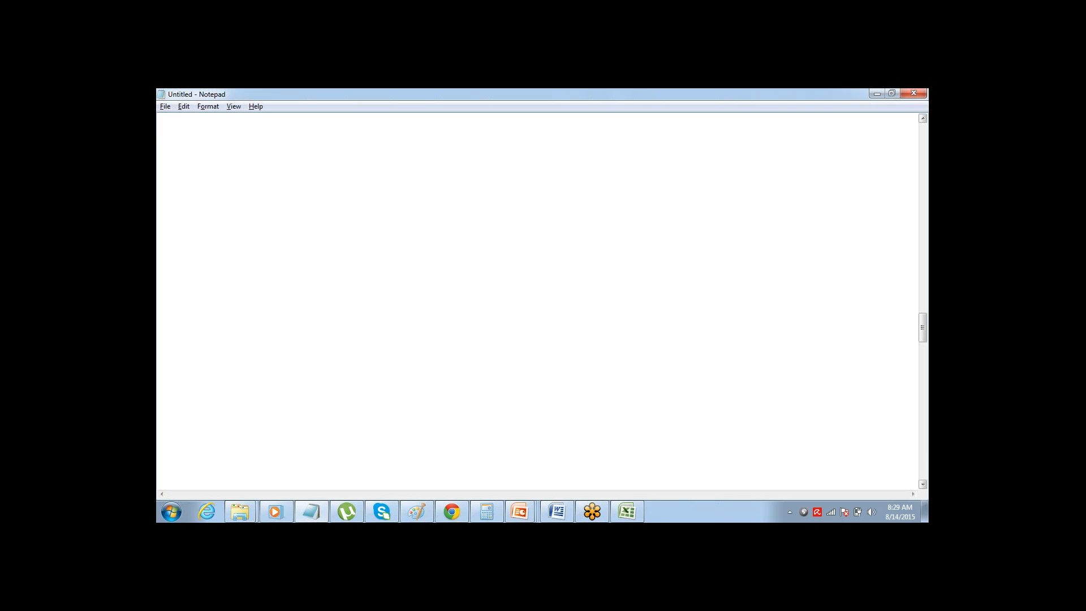
Write "Objects" and "Fields" on separate lines in the blank Notepad document
text(Objects)
text(Fields)
Switch to the Excel workbook, make the Reservations heading bold and select the Rooms field names in B5:B10
key(alt+Tab)
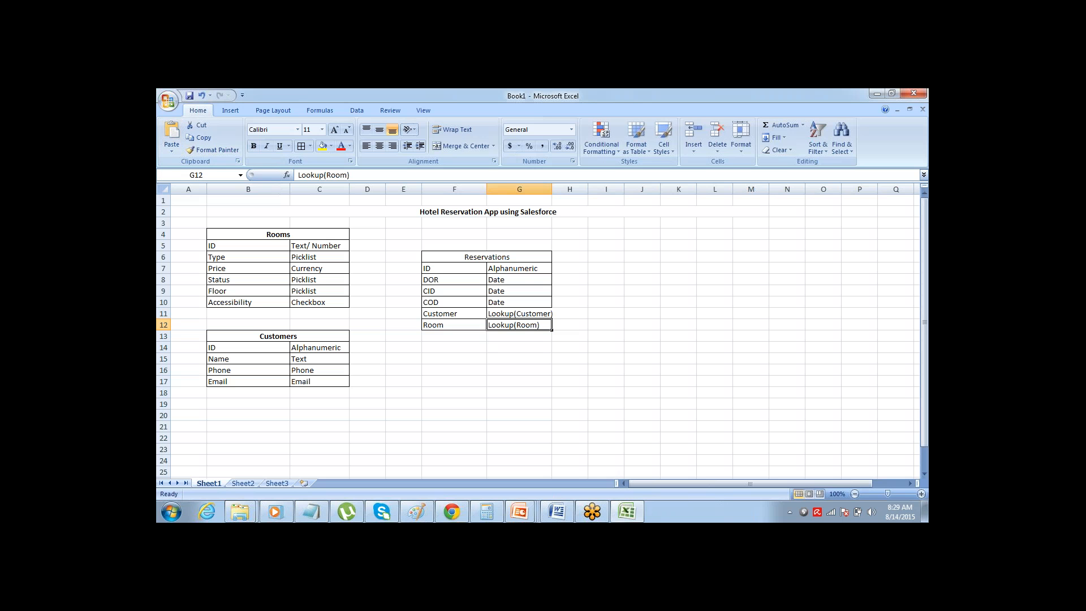
click(264, 236)
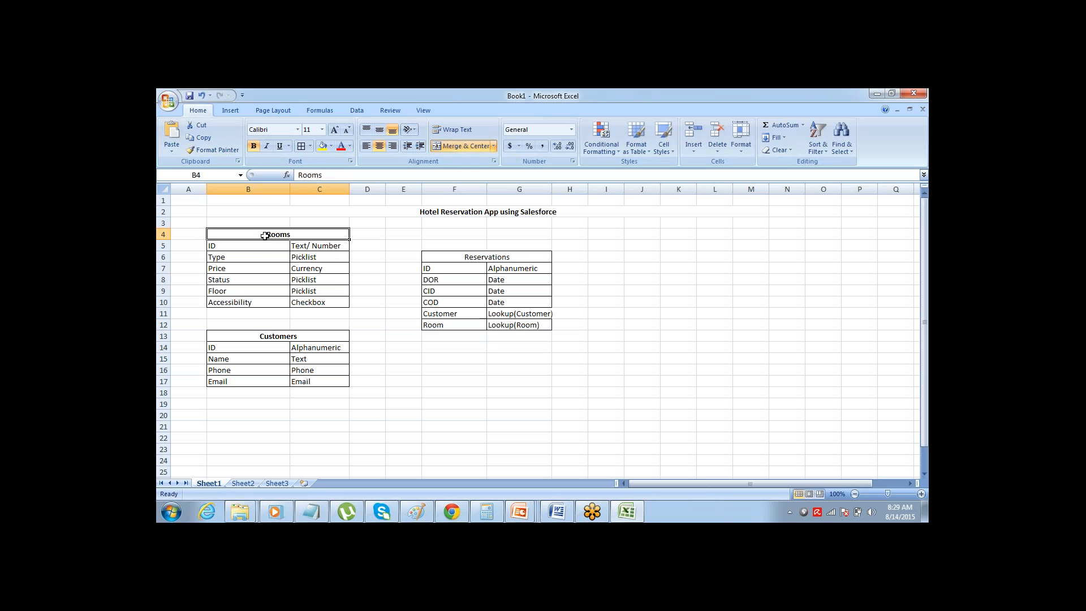
click(259, 335)
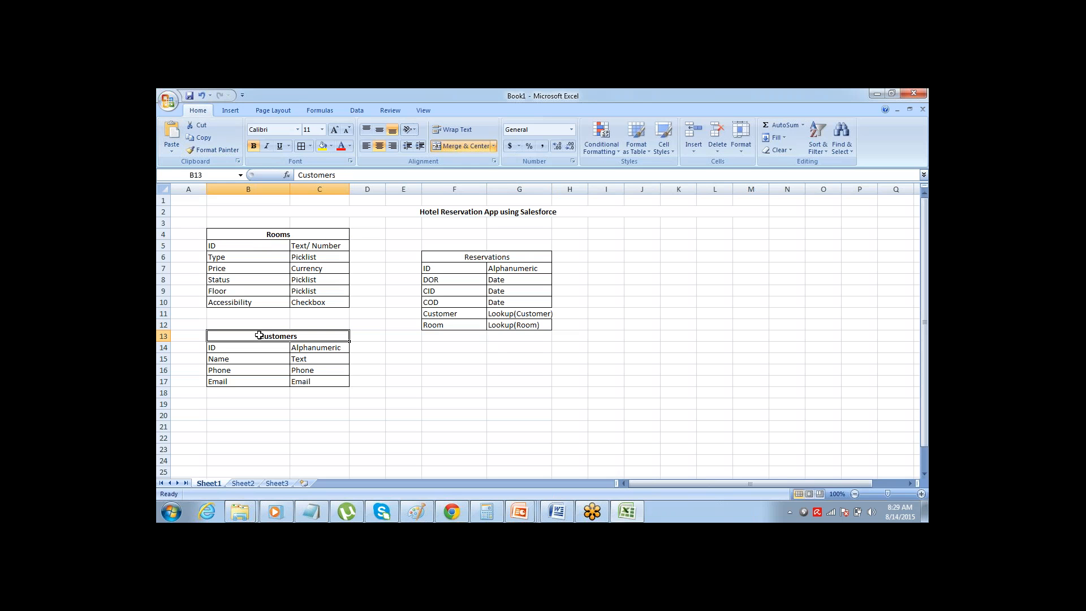
click(447, 258)
key(ctrl+b)
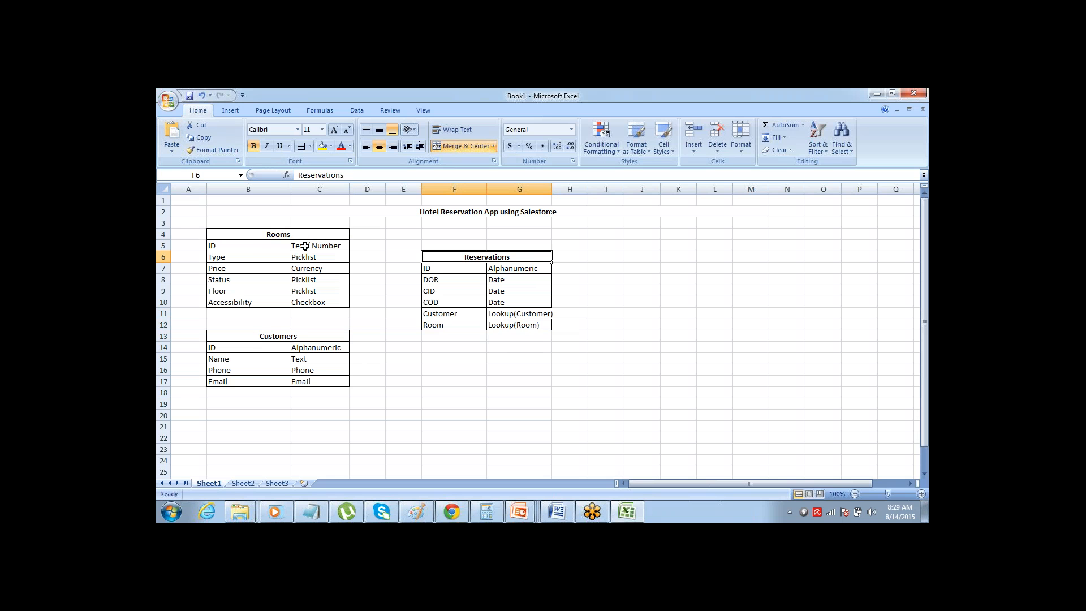
drag(268, 248, 270, 300)
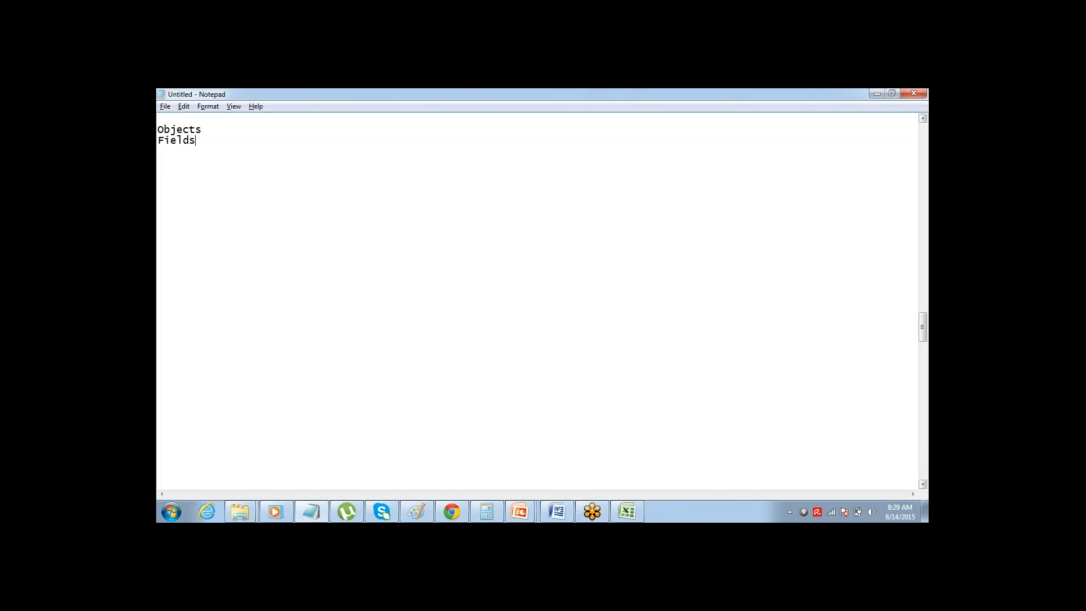
Return to Notepad and add the line "Tabs - Buttons to connect to DB Object" below a blank line
text(Tabs - COonector)
key(ctrl+shift+Left)
text(Buttons to connect to )
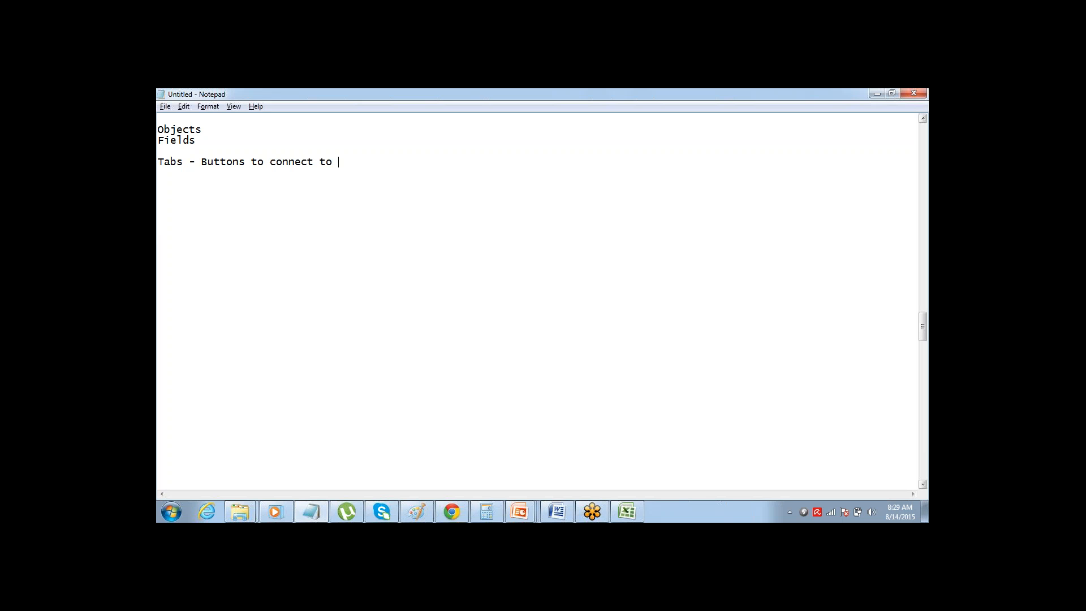
text(DB Object)
Review the tables in the Excel workbook, return to Notepad and begin a new line with "App" below the Tabs line
key(alt+Tab)
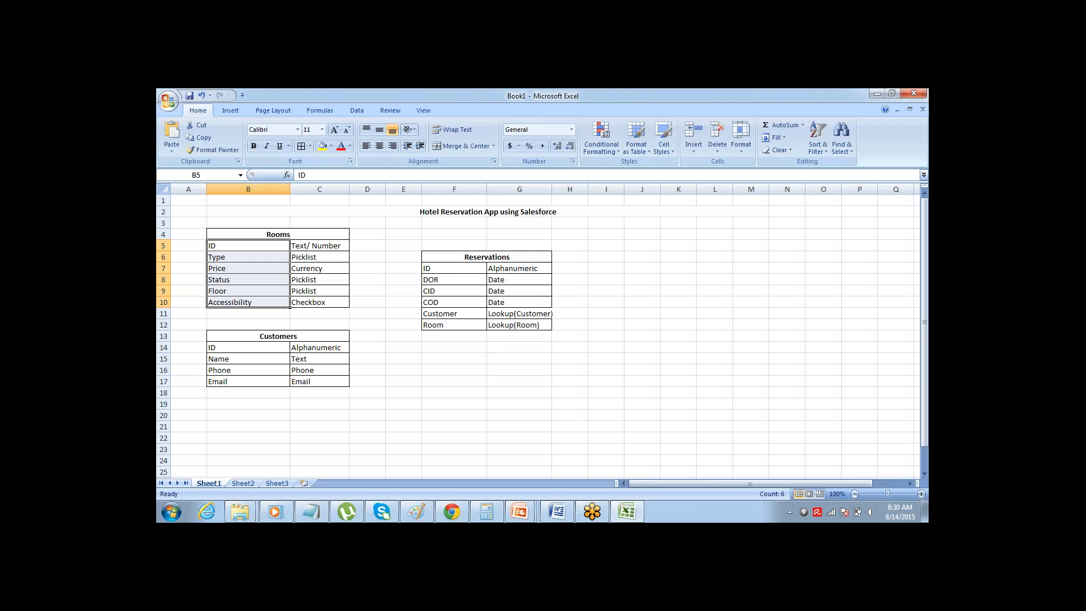
key(alt+Tab)
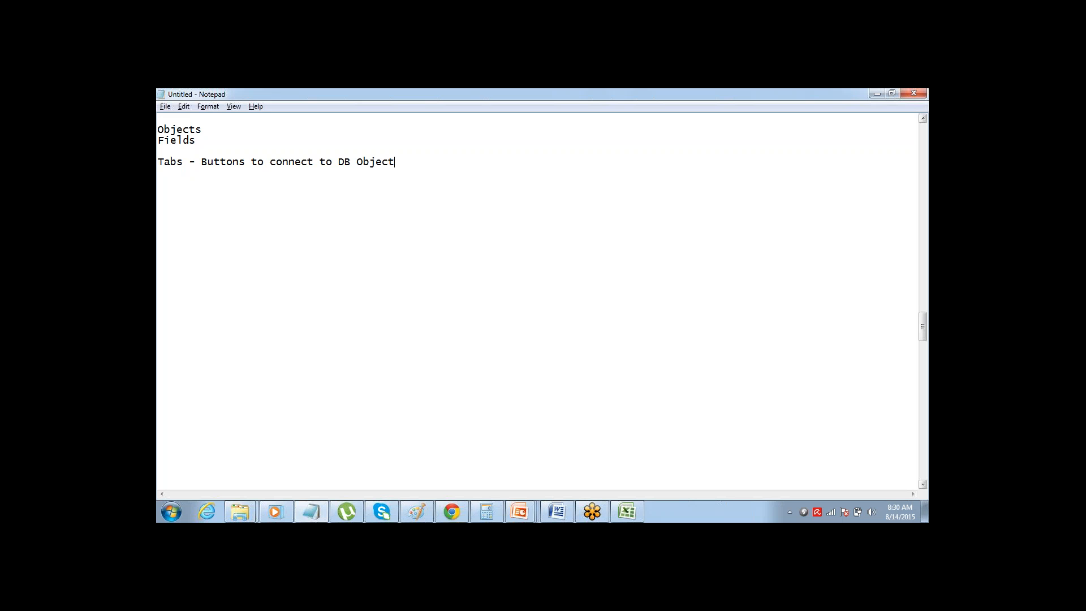
key(alt+Tab)
key(Return)
key(Return)
text(App)
Check the list of available apps in Salesforce in Chrome, and complete the Notepad line as "App - Collection of Tabs"
click(450, 510)
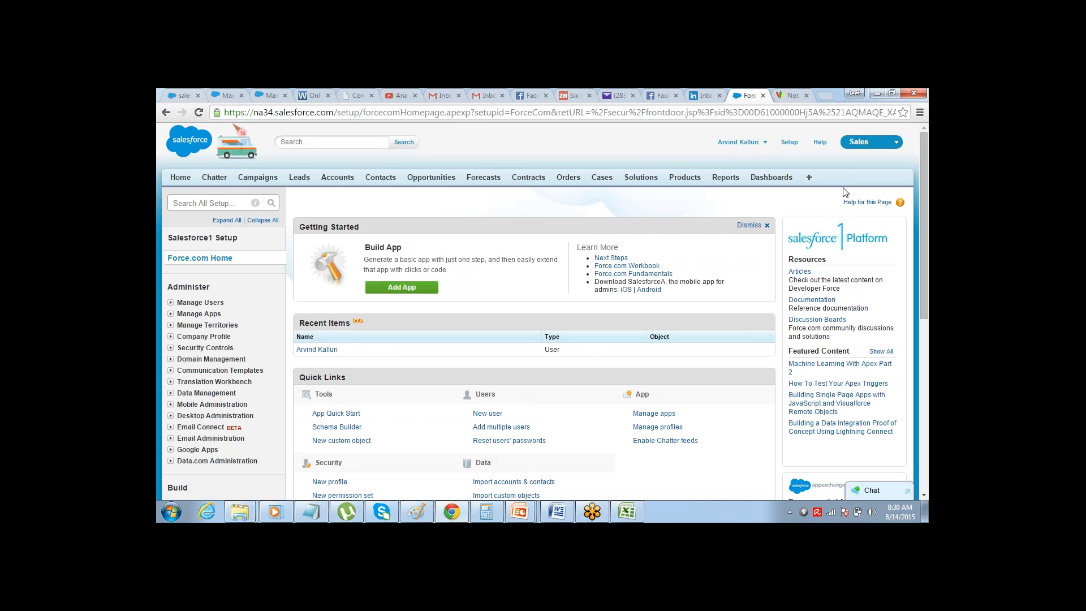
click(877, 146)
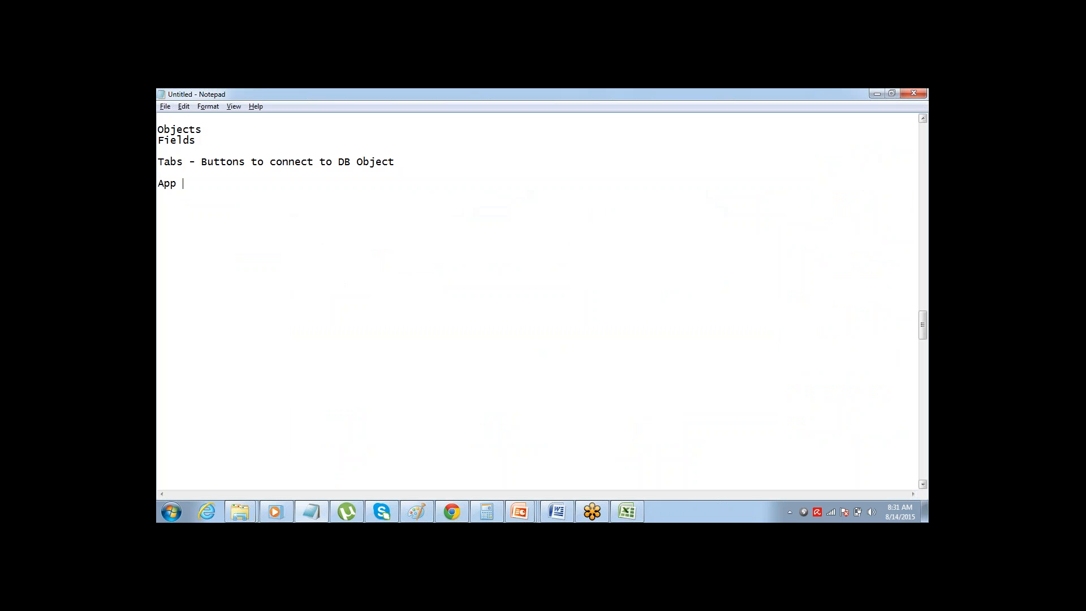
text(- Collection of Tabs)
key(ctrl+shift+Left)
key(ctrl+shift+Left)
key(ctrl+shift+Left)
key(ctrl+shift+Left)
key(ctrl+shift+Left)
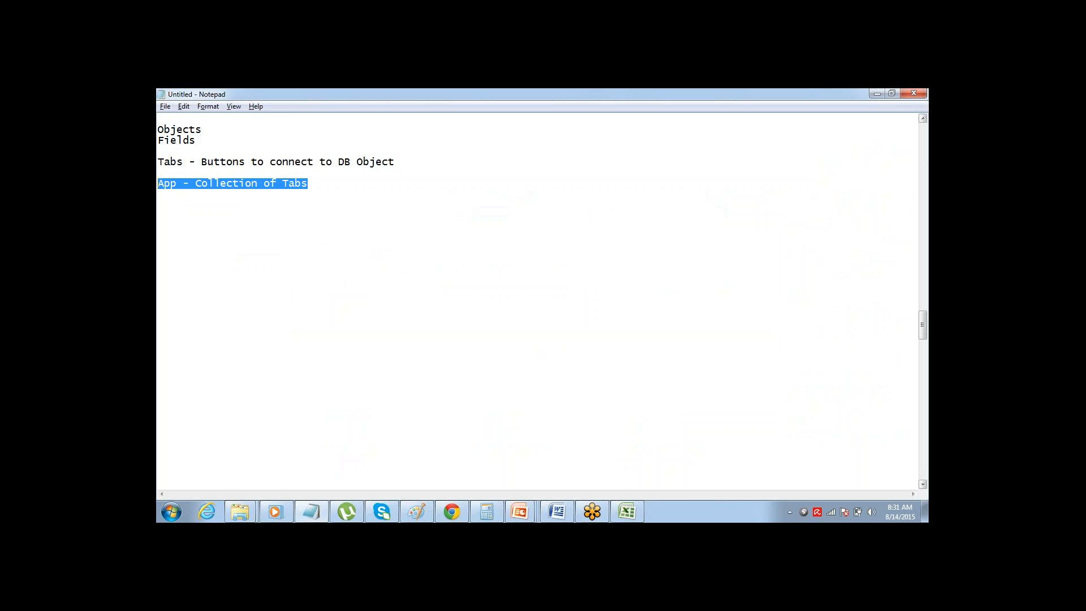
key(End)
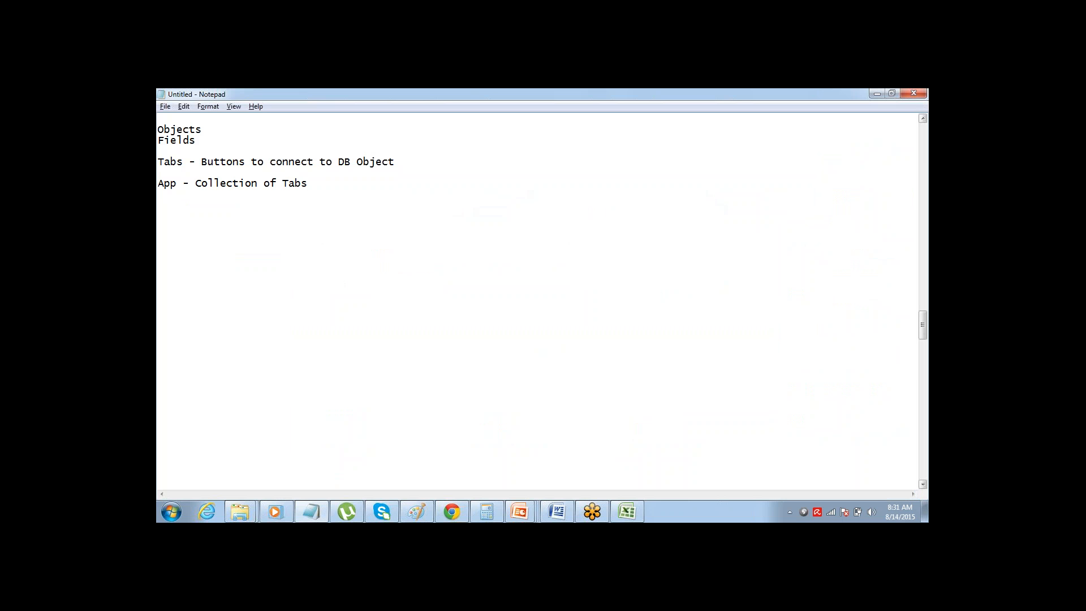
key(ctrl+shift+Left)
key(ctrl+shift+Left)
key(ctrl+shift+Left)
key(ctrl+shift+Left)
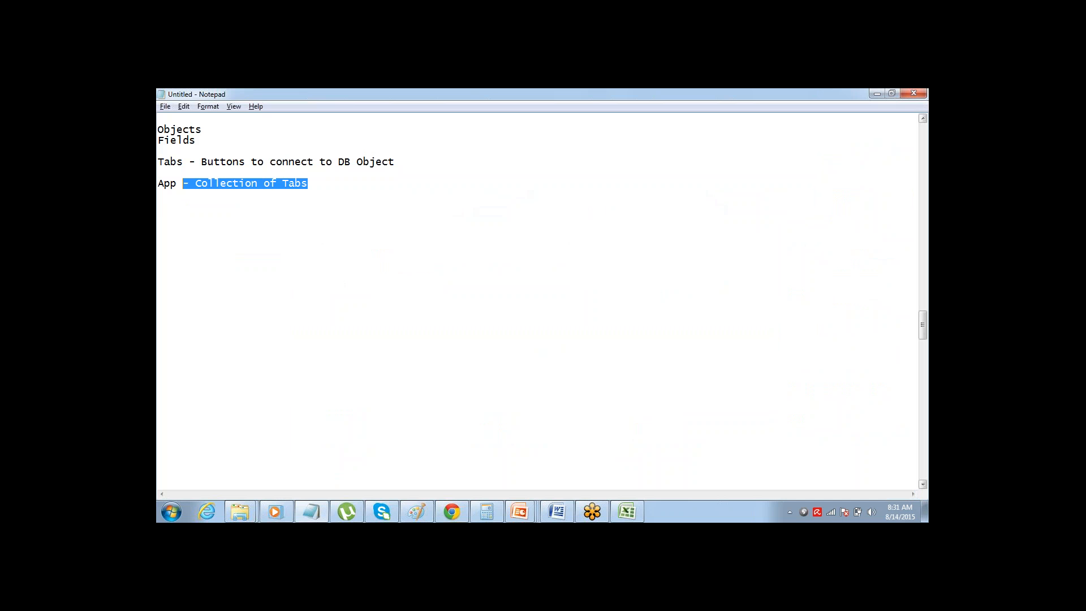
key(End)
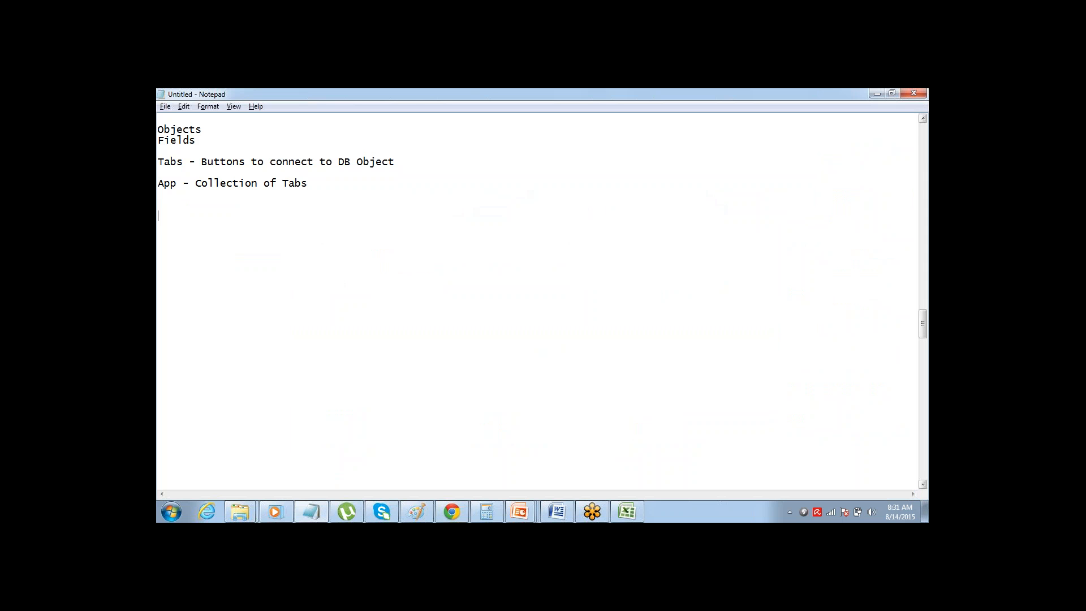
Add the numbered lines "1> Ceate an App", "2> Create Object" and "3> Create Tab" below the App definition
text(1> )
text(Ceate an A)
text(pp )
text(2>)
text( Create)
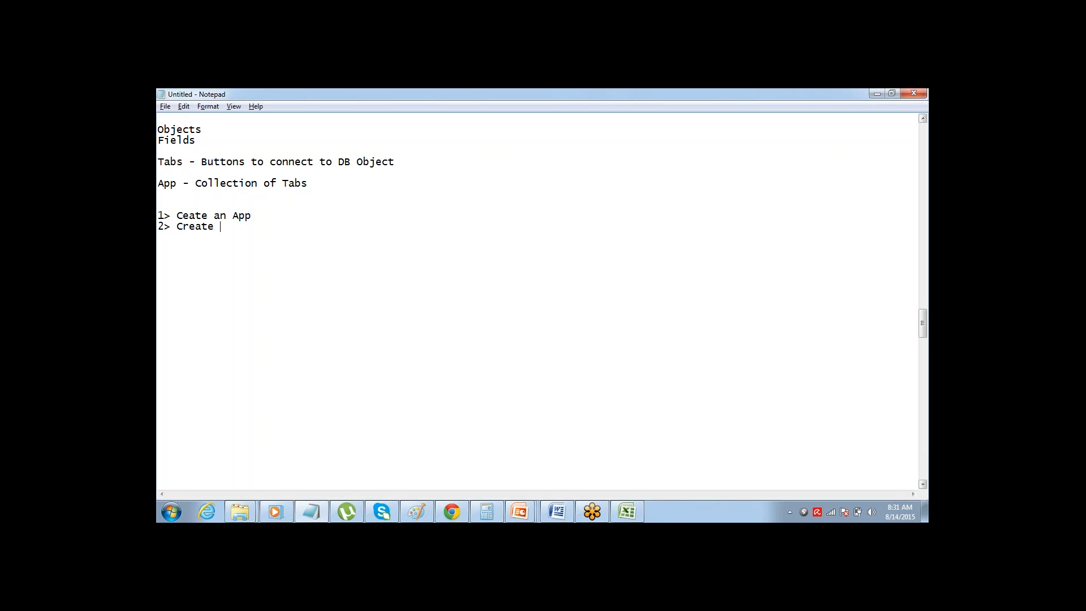
text( Object)
key(Return)
text(3> Create Tab)
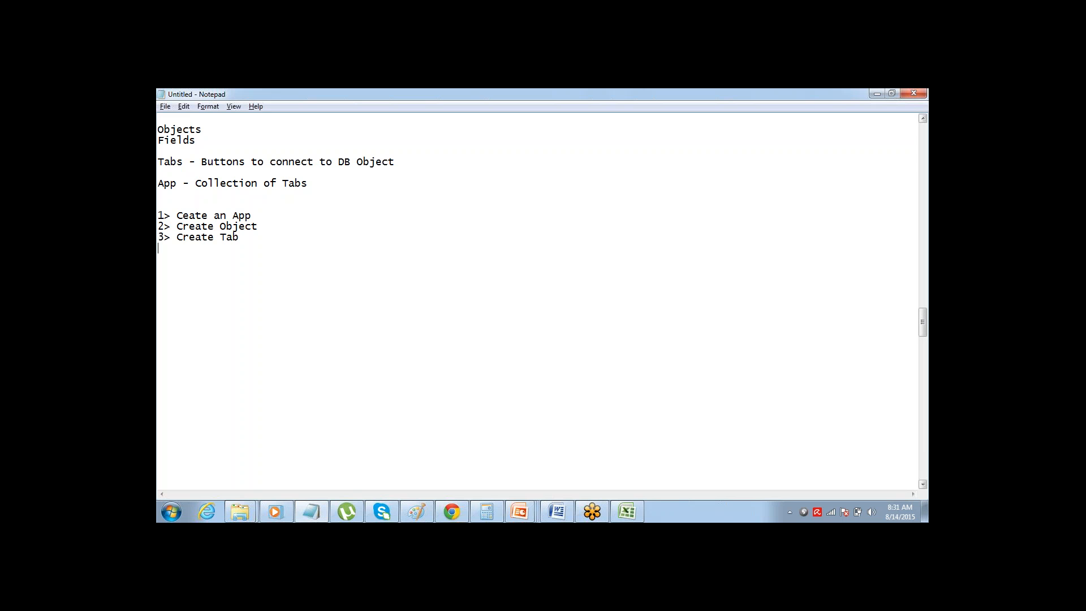
Add the line "4> Repeat Step 2 & 3" and extend line 2 to read "Create Object & Fields"
text(4> Repeat )
text(Step)
text( 2 & 3)
text(& Fields)
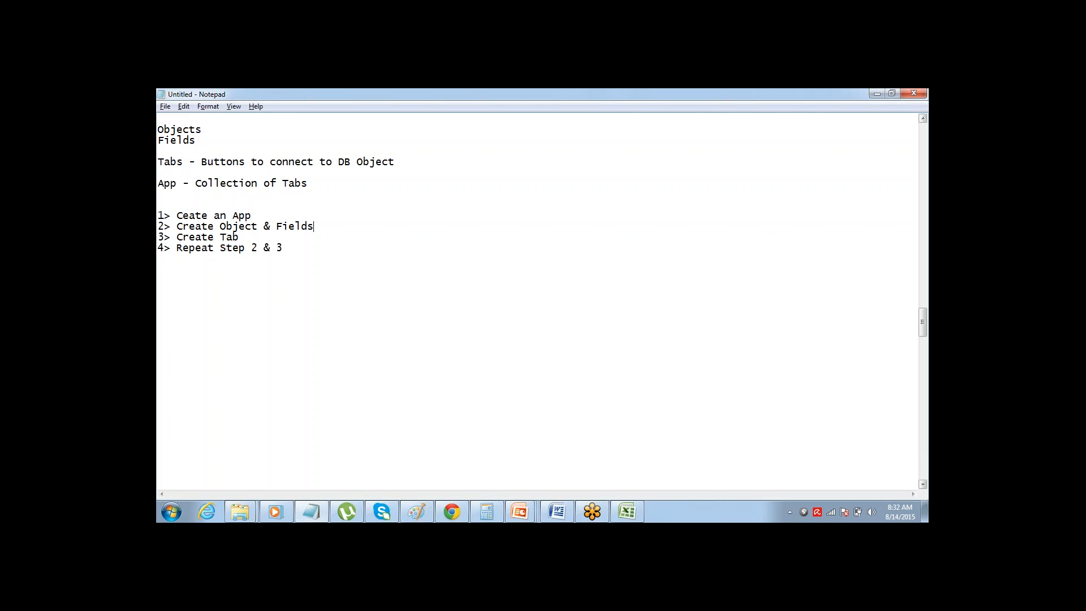
Switch to Salesforce in Chrome, close the list of apps and look over the Force.com Home setup page
key(alt+Tab)
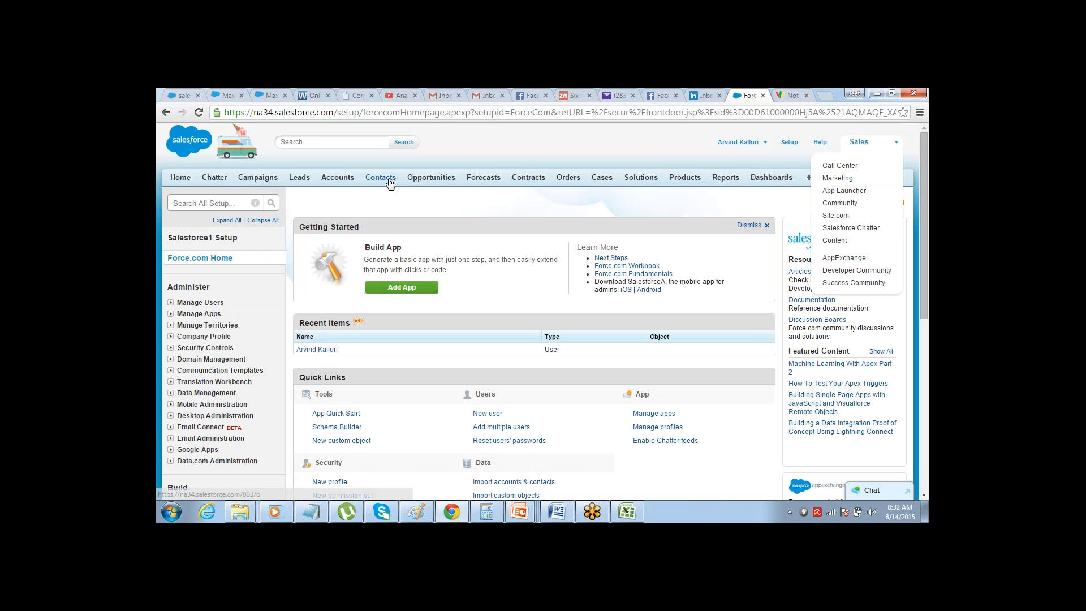
click(453, 208)
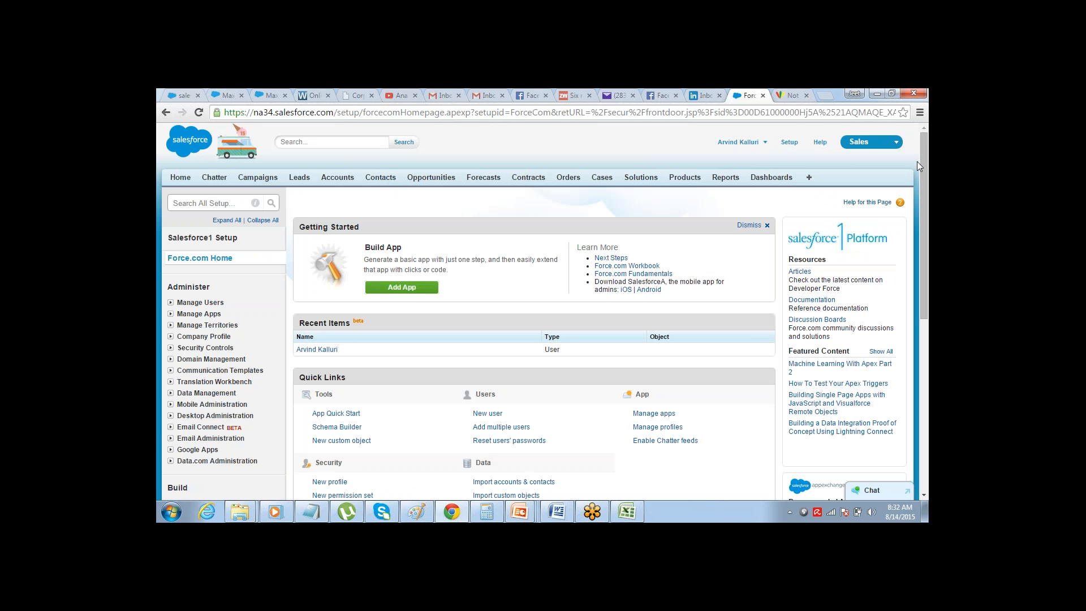
mouse_move(925, 158)
mouse_down()
mouse_move(912, 227)
mouse_move(928, 138)
mouse_up()
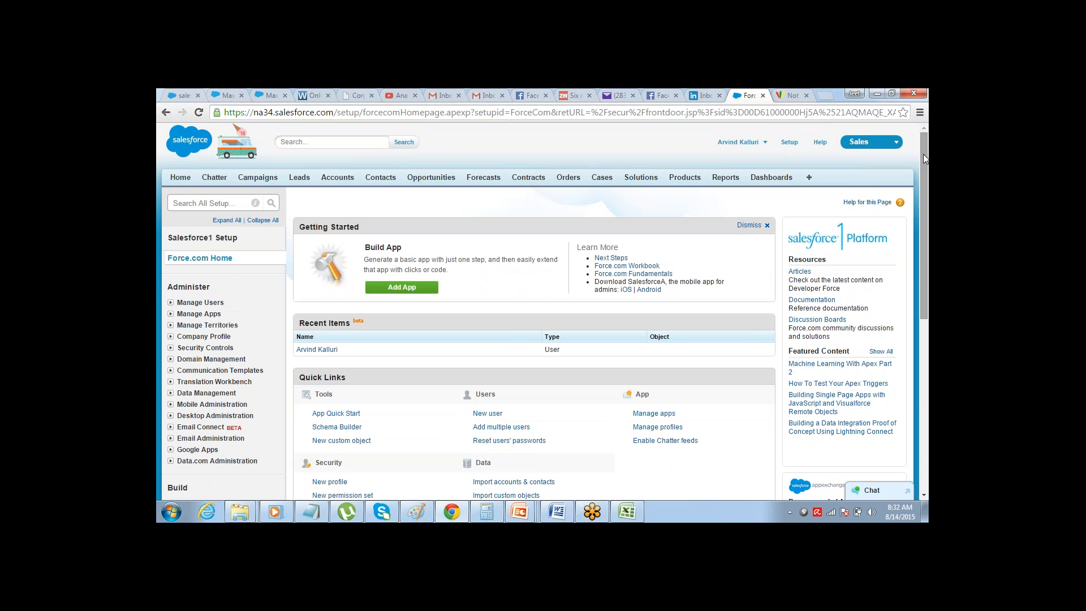
drag(923, 153, 891, 286)
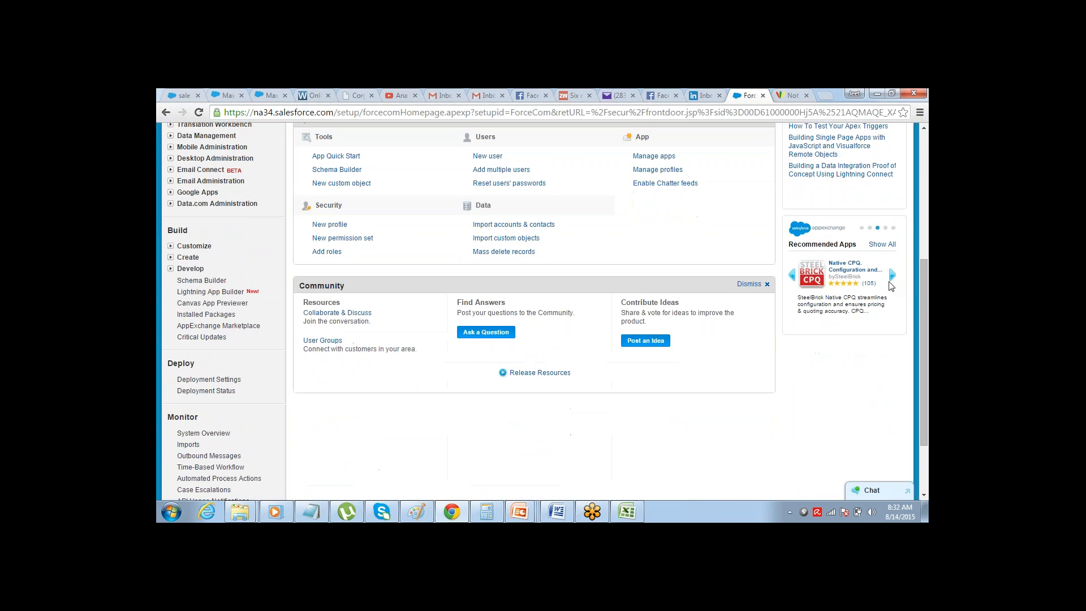
drag(922, 429, 902, 301)
drag(923, 185, 924, 185)
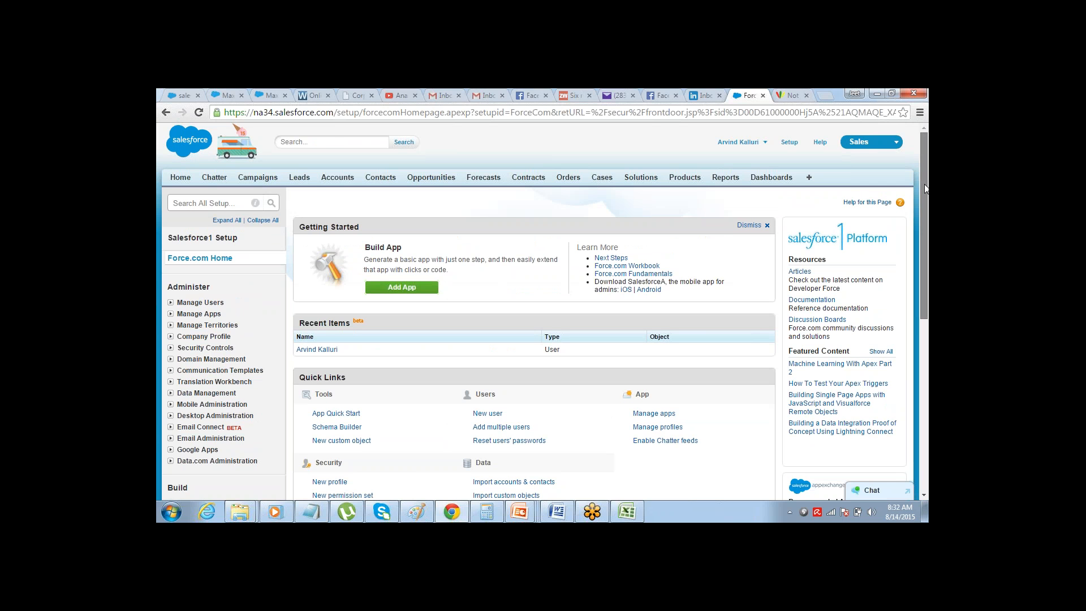
mouse_move(926, 188)
mouse_down()
mouse_move(912, 197)
mouse_move(924, 172)
mouse_move(896, 316)
mouse_move(925, 176)
mouse_up()
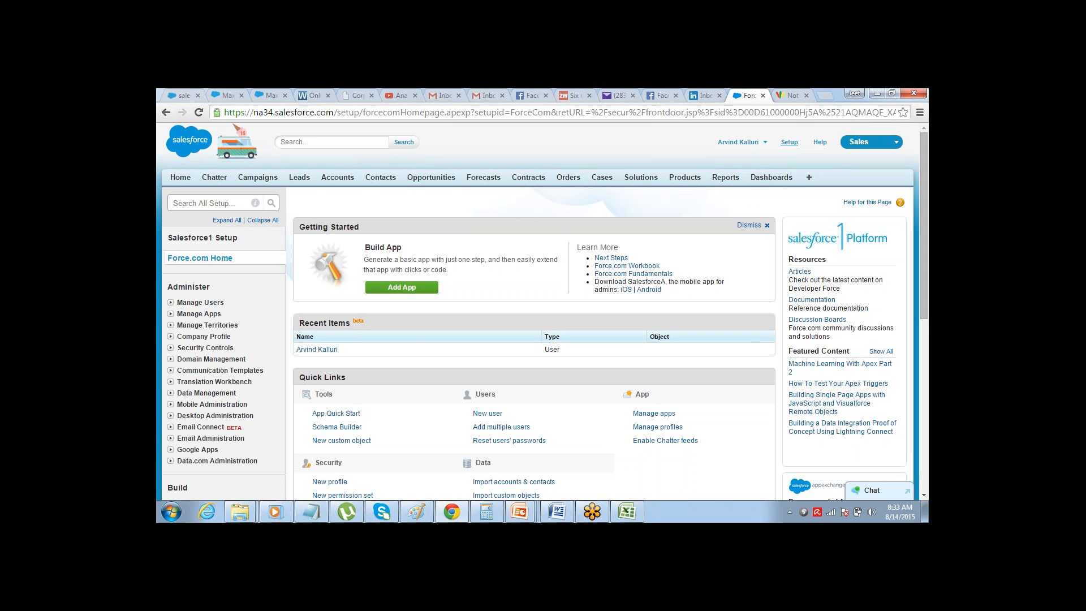
Open Salesforce Setup and go to the Apps page in the Create section under Build
click(789, 142)
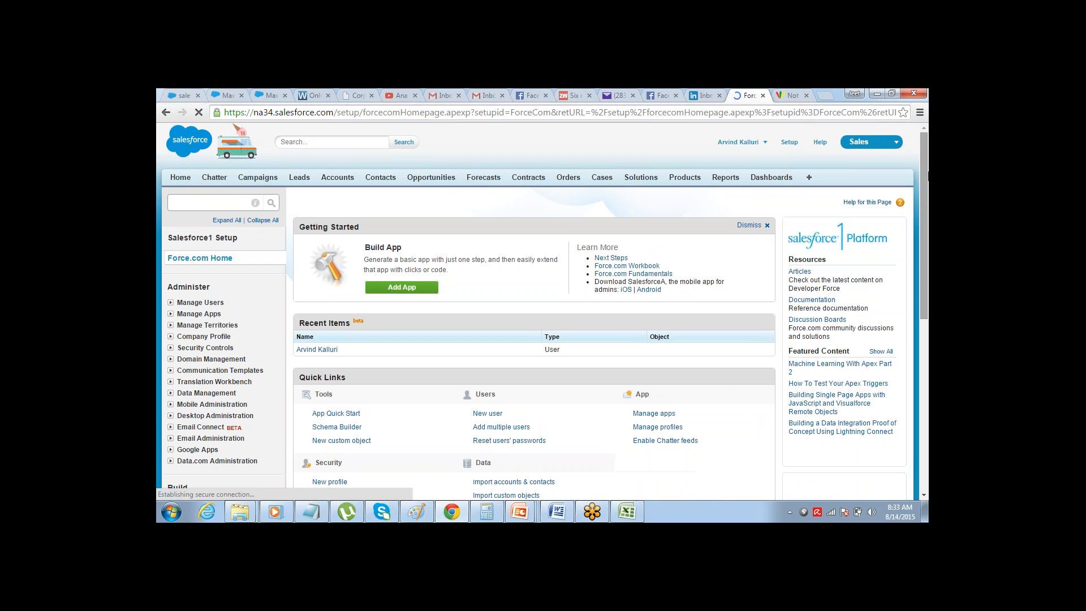
drag(919, 157, 914, 216)
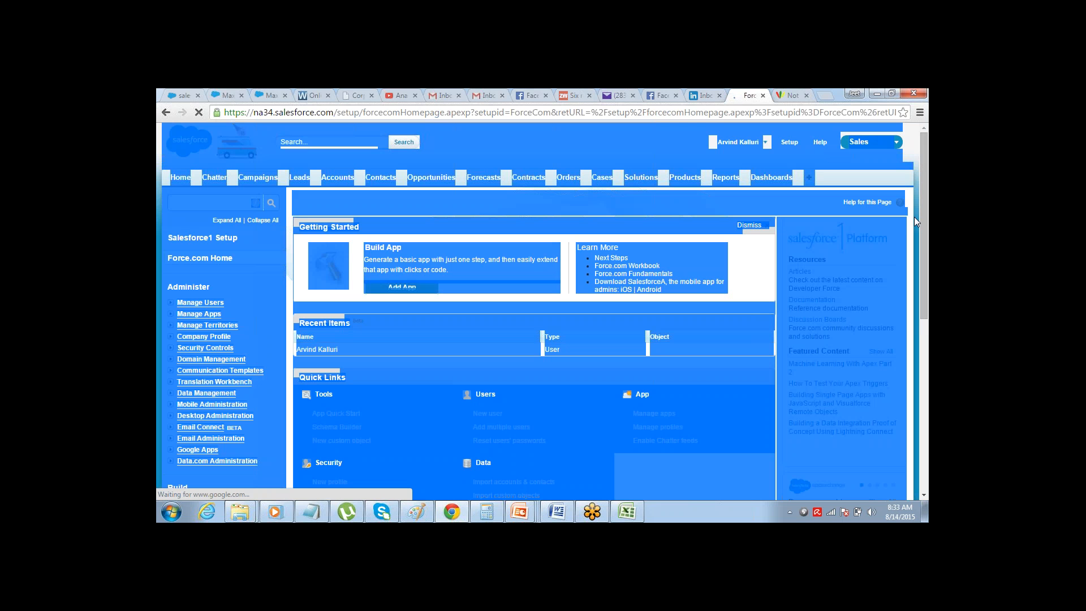
click(909, 157)
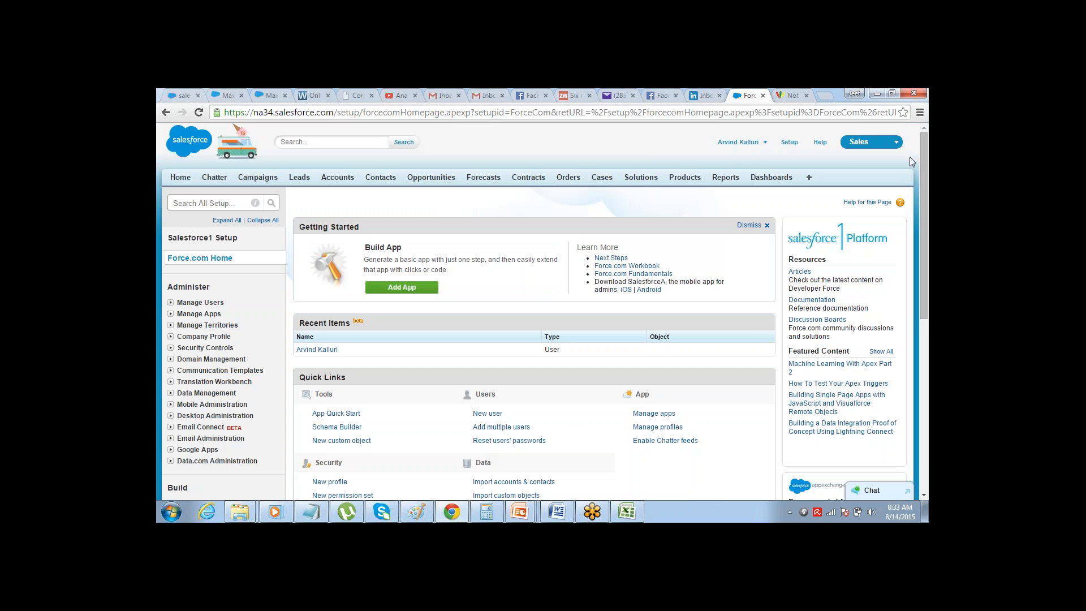
scroll(914, 206, down, 3)
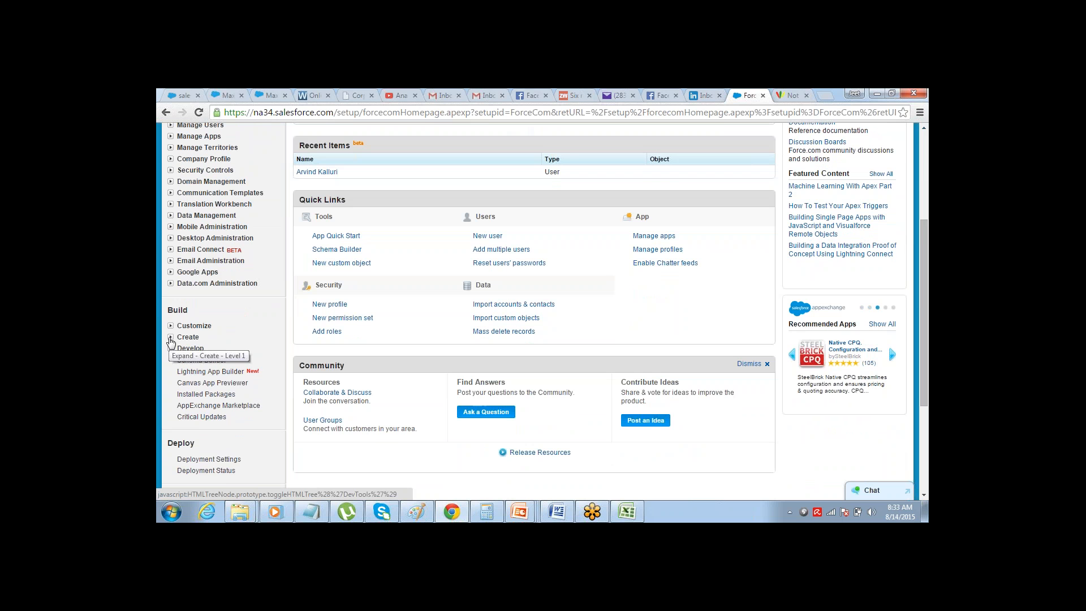
click(171, 337)
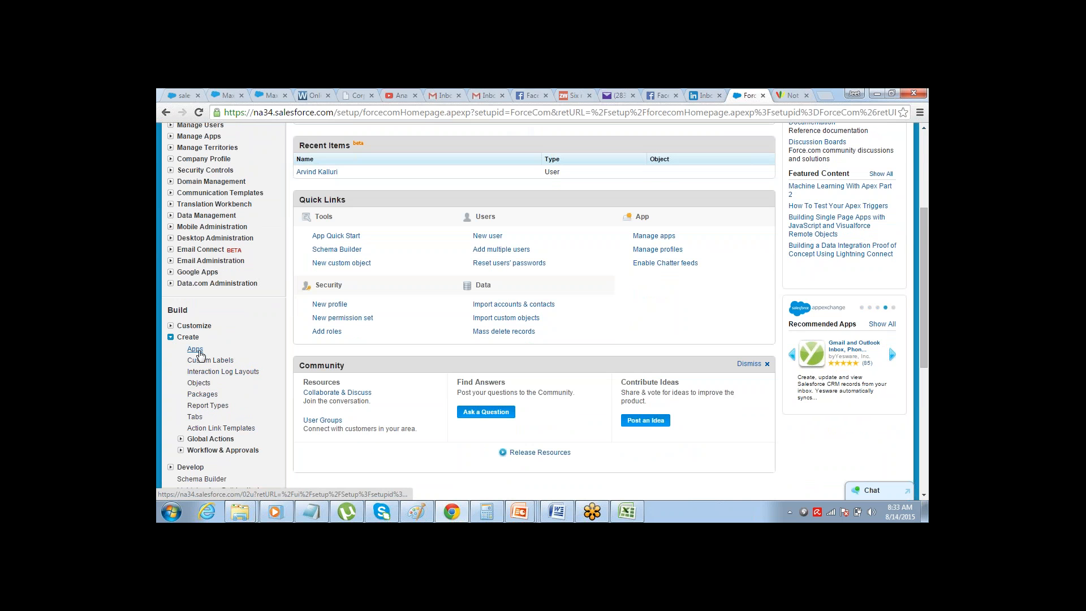
click(195, 349)
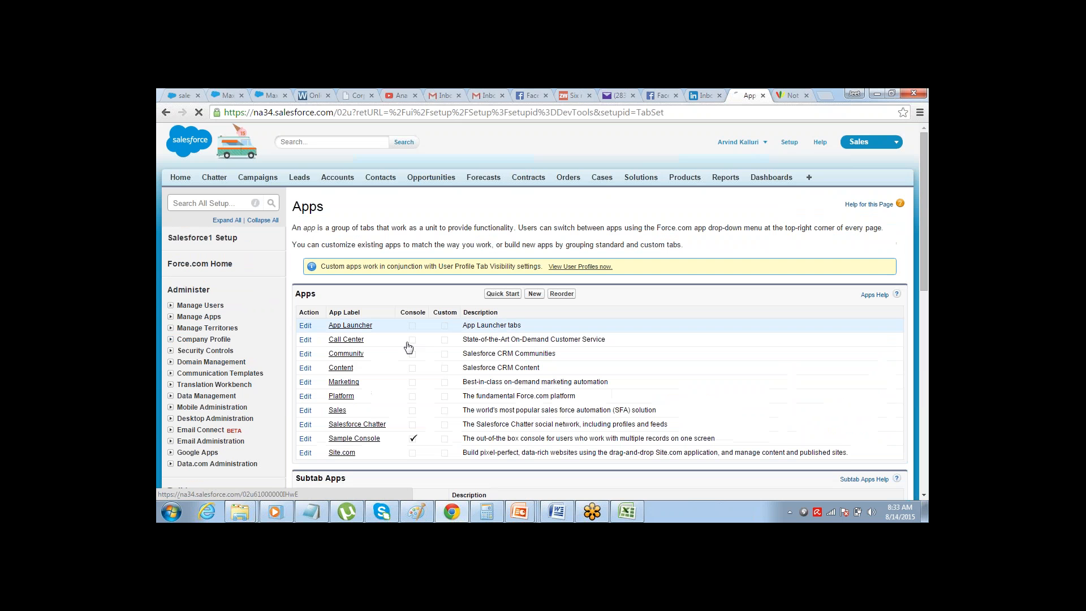
click(535, 294)
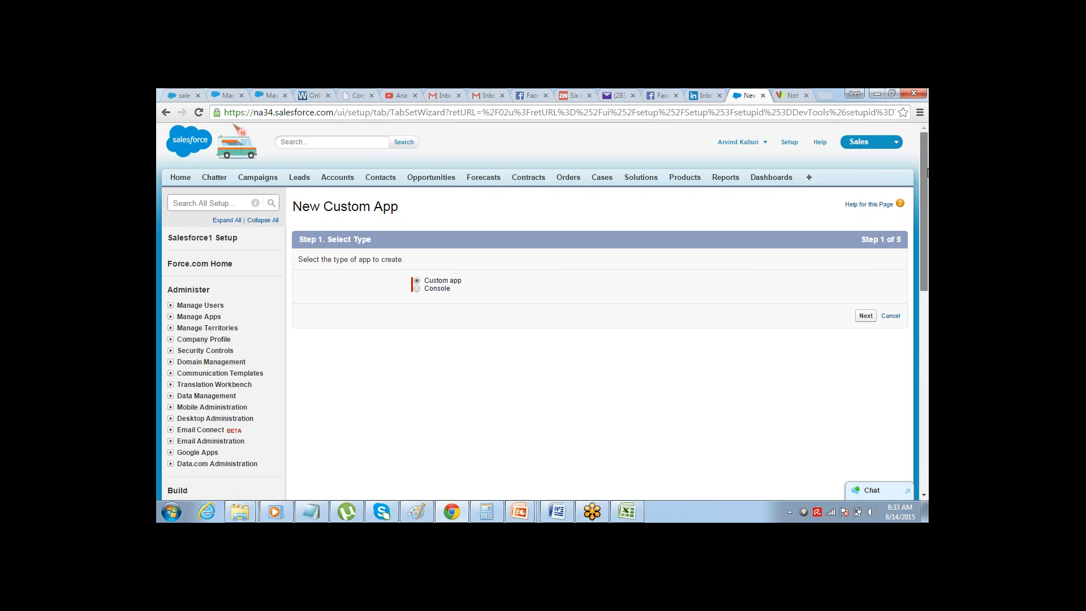
scroll(911, 234, down, 2)
scroll(911, 233, down, 1)
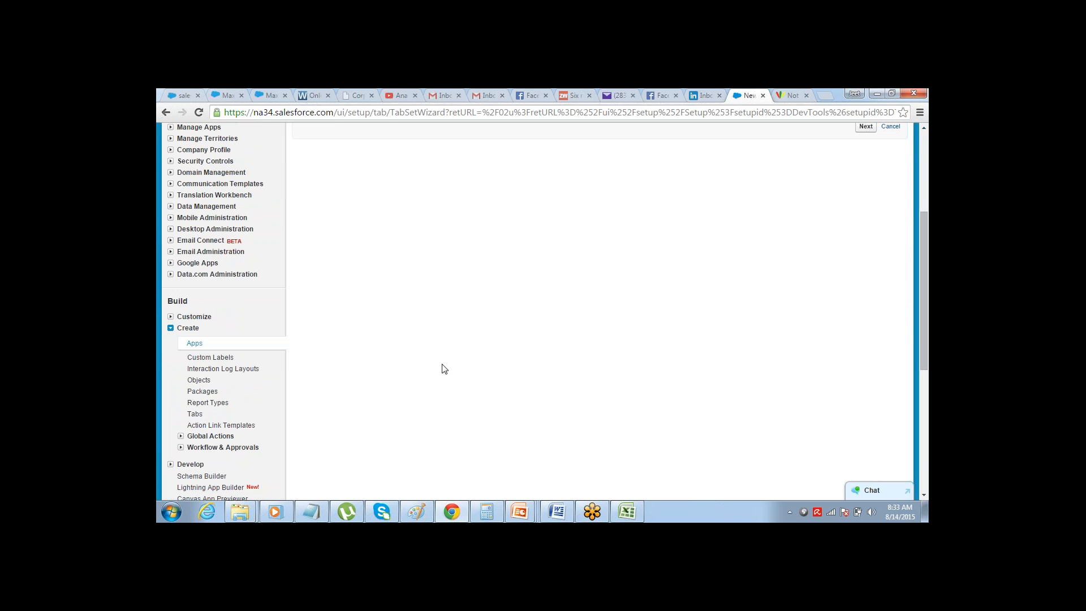
click(194, 343)
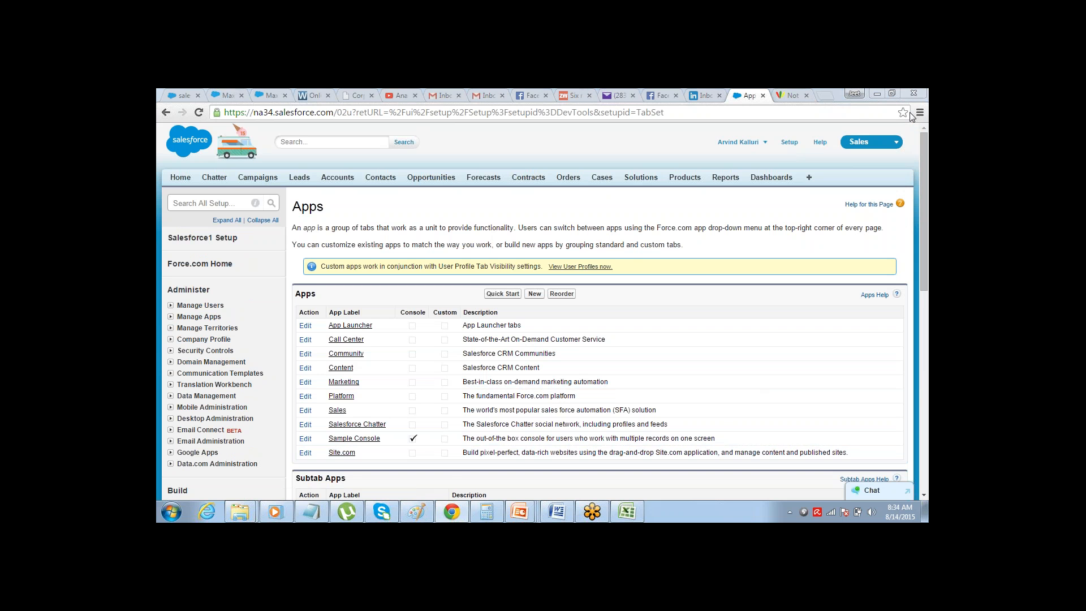
Start a new app from the Apps list and choose Custom app as its type
scroll(922, 172, down, 1)
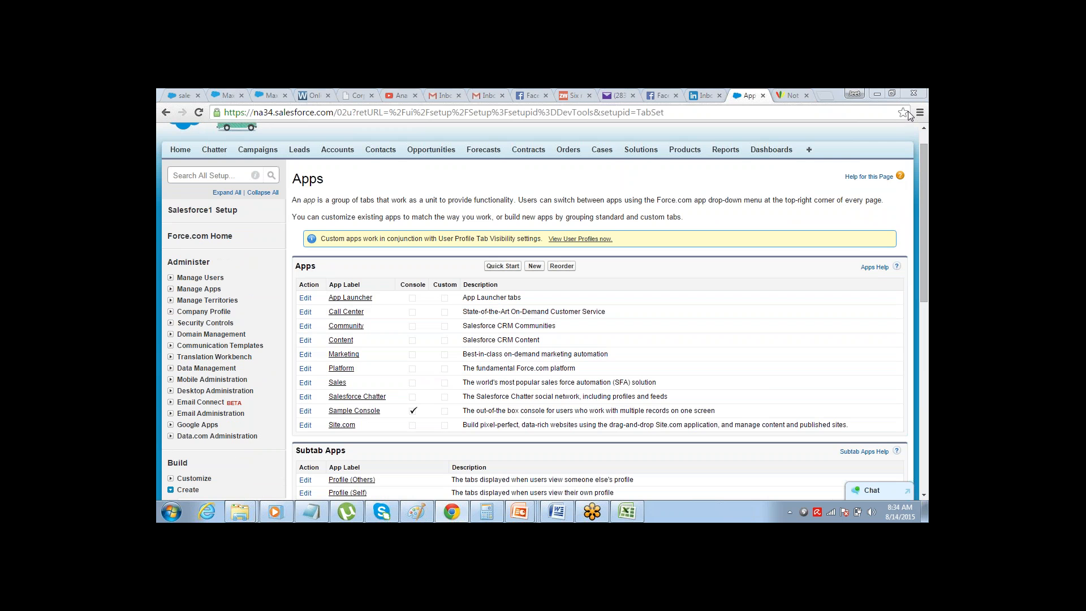
drag(926, 170, 927, 181)
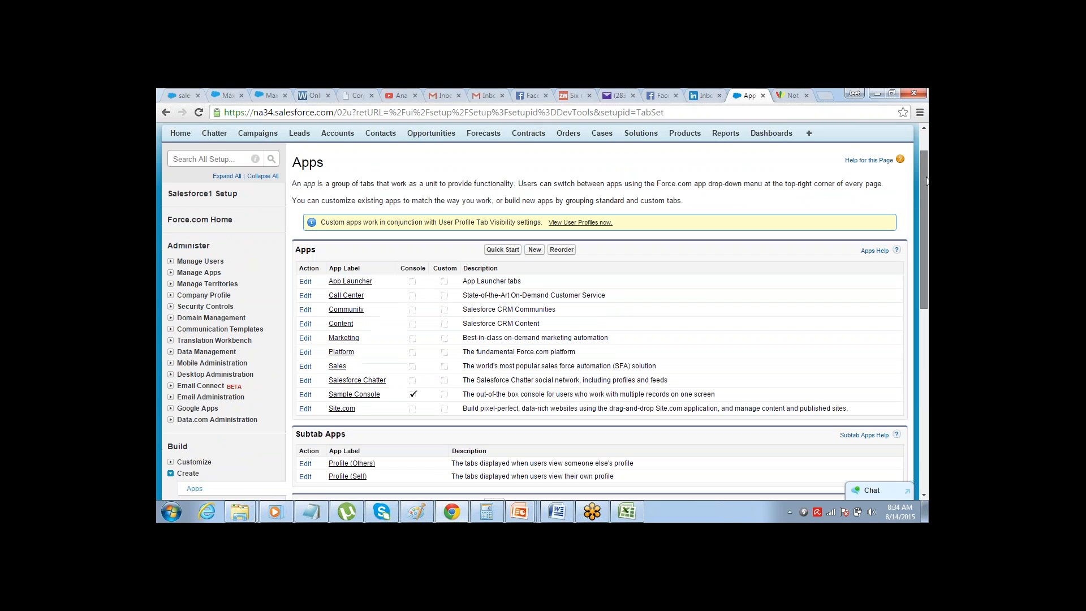
click(532, 249)
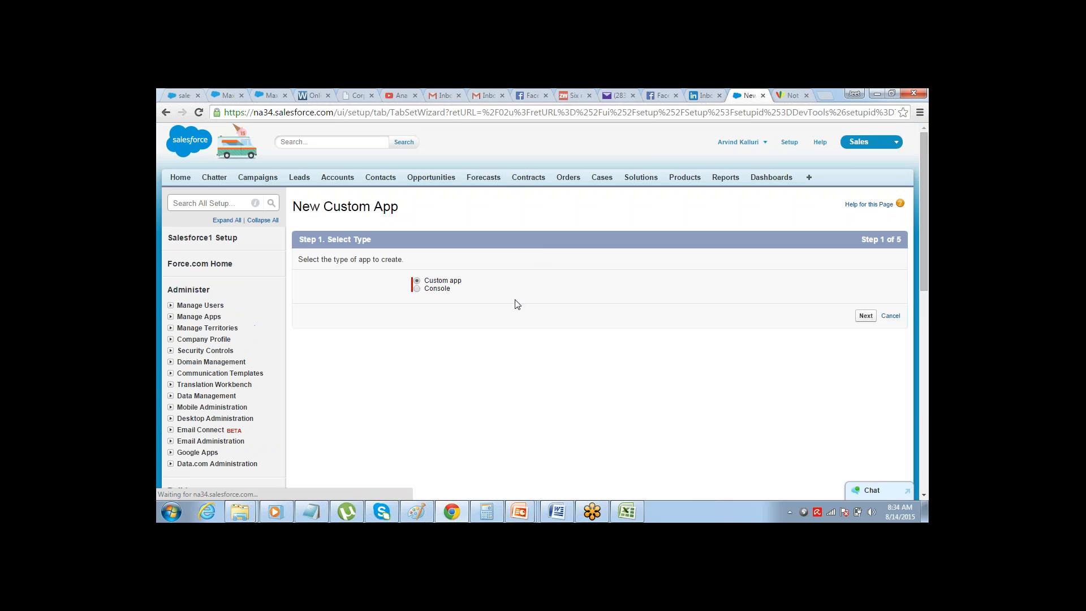
click(867, 316)
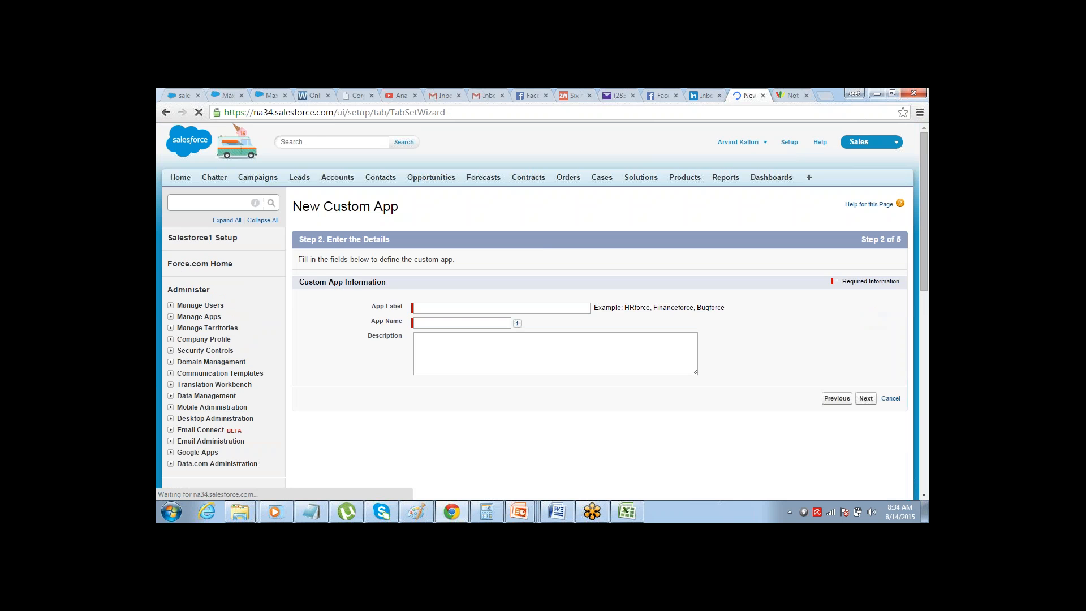
Set the new custom app's label to "Hotel Reservation App"
click(552, 310)
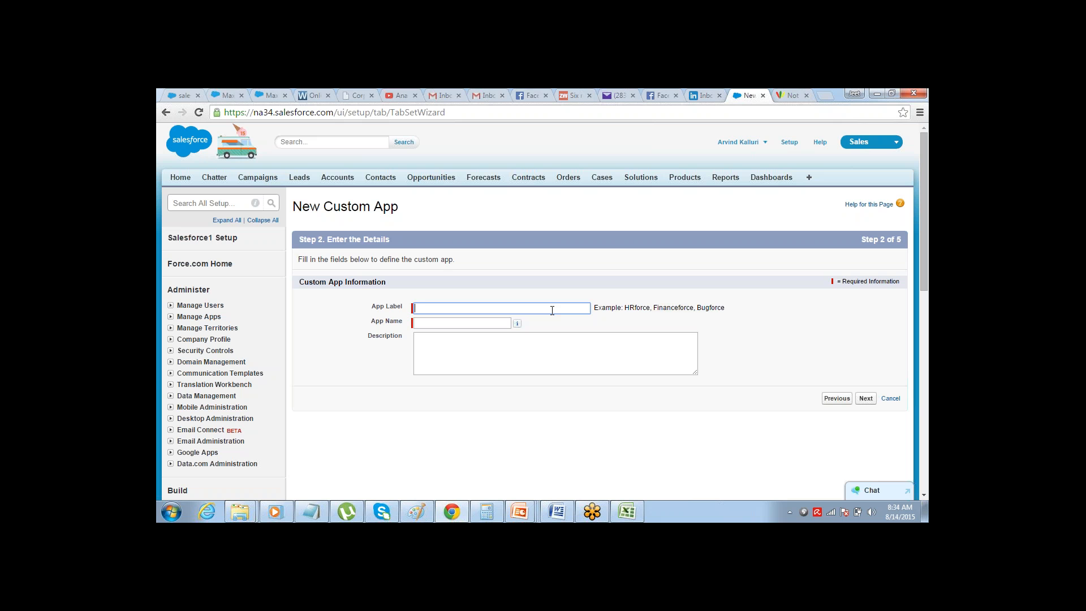
text(Hotel Rserevation App)
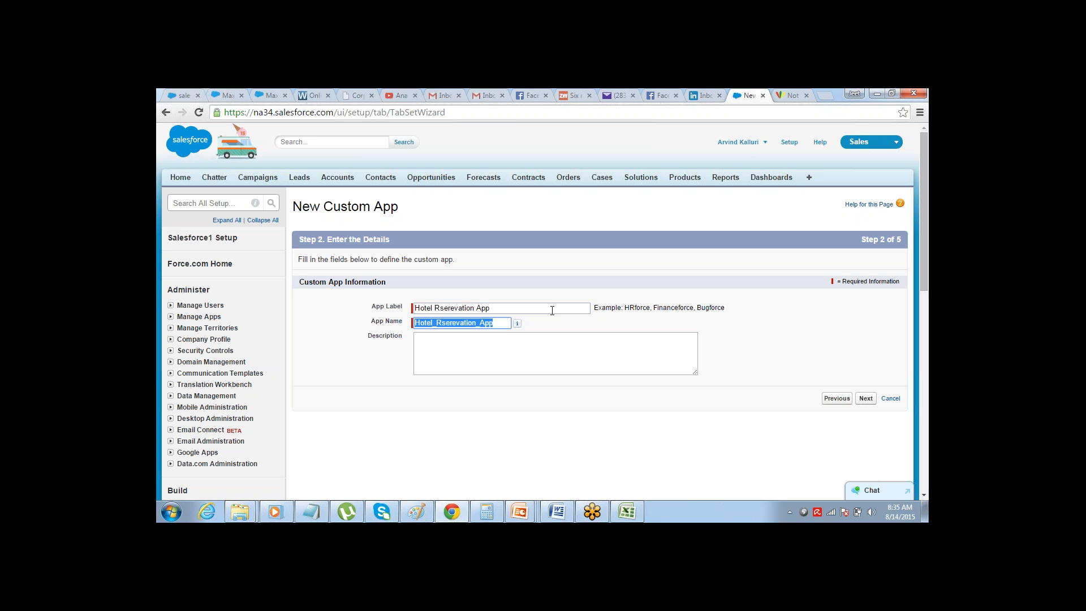
key(shift+Tab)
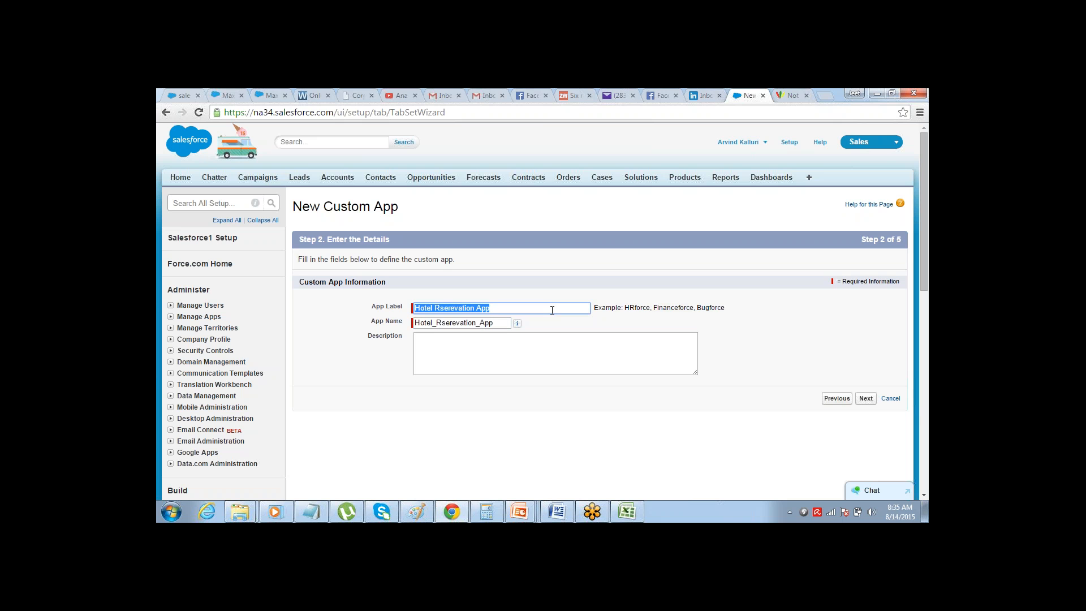
click(552, 311)
key(ctrl+shift+Left)
text(Reservat)
text(ion)
Set the app name to "HRA", leave the description empty and continue to the logo step
key(Tab)
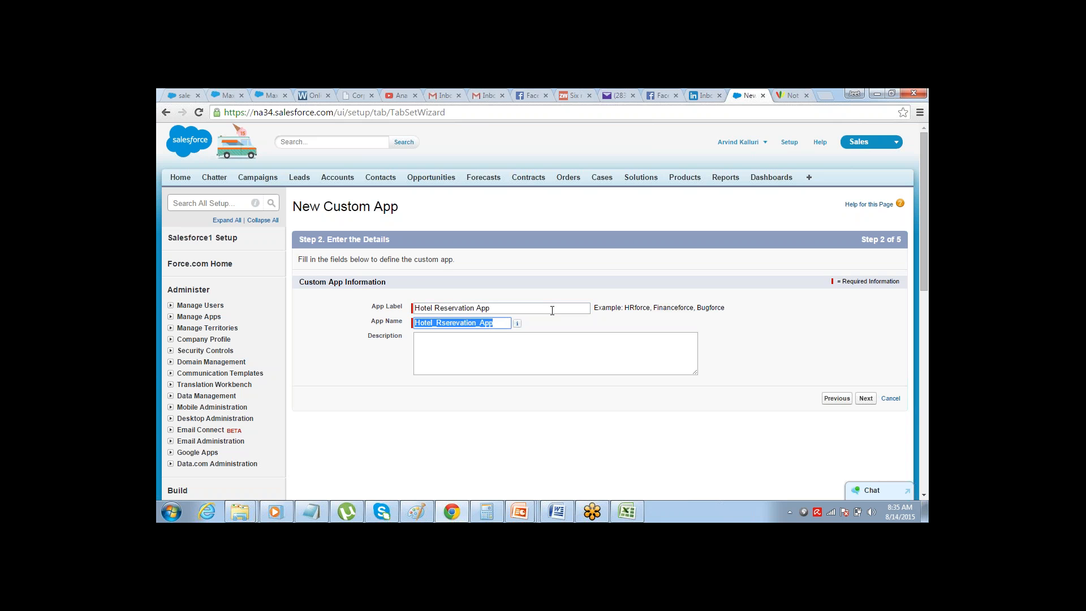
text(Hotel)
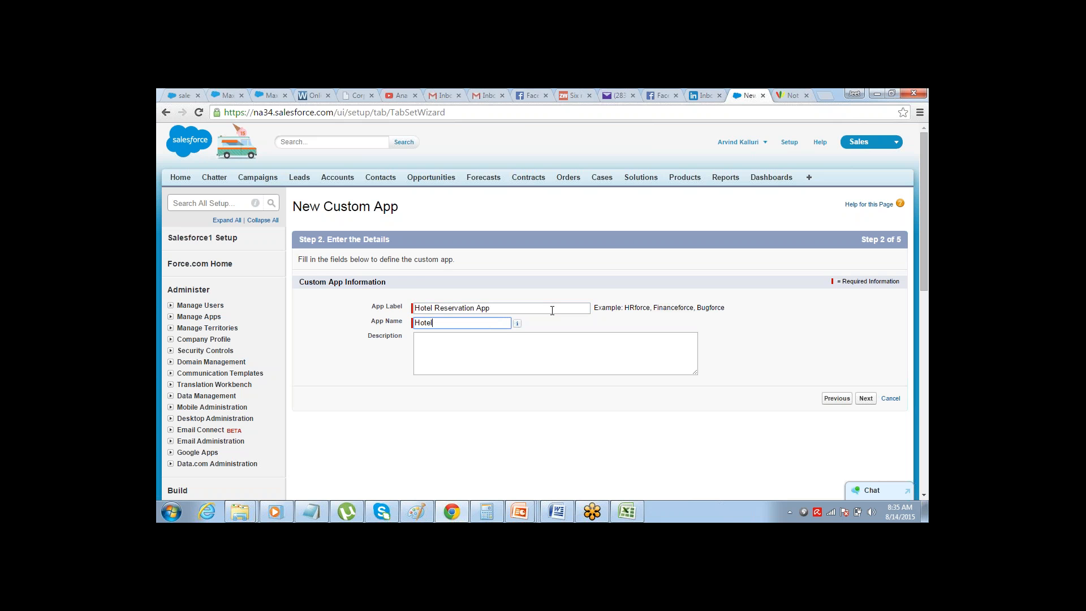
key(shift+Tab)
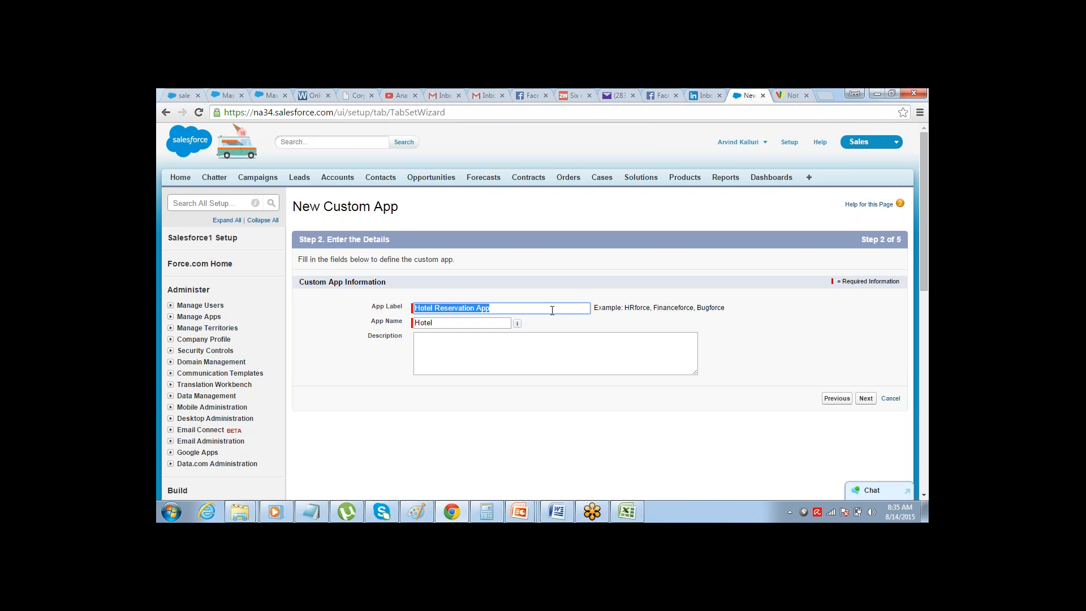
click(507, 308)
key(Tab)
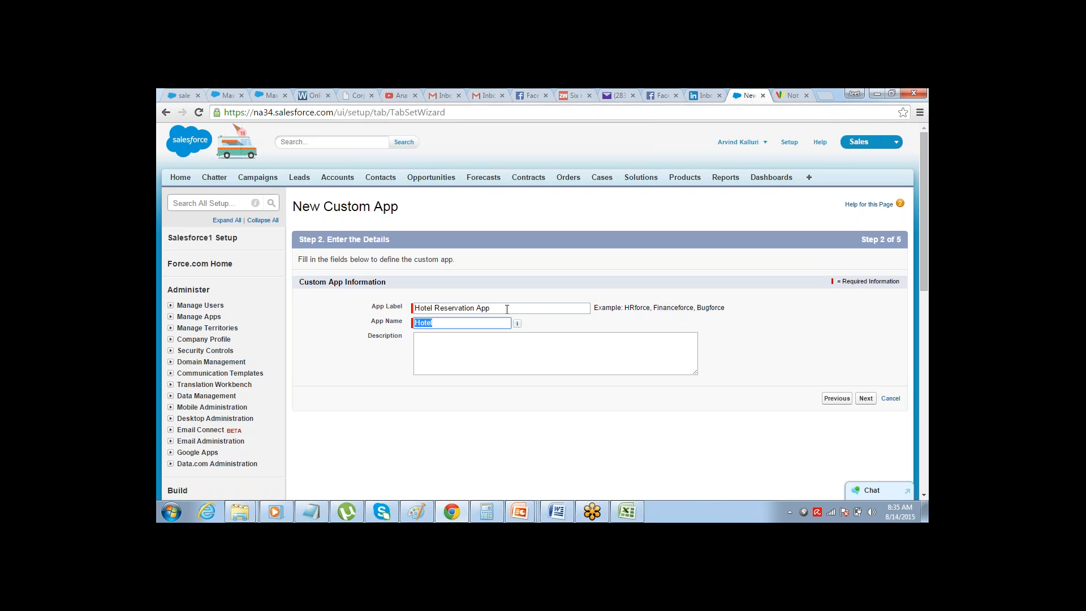
text(HRA)
click(867, 400)
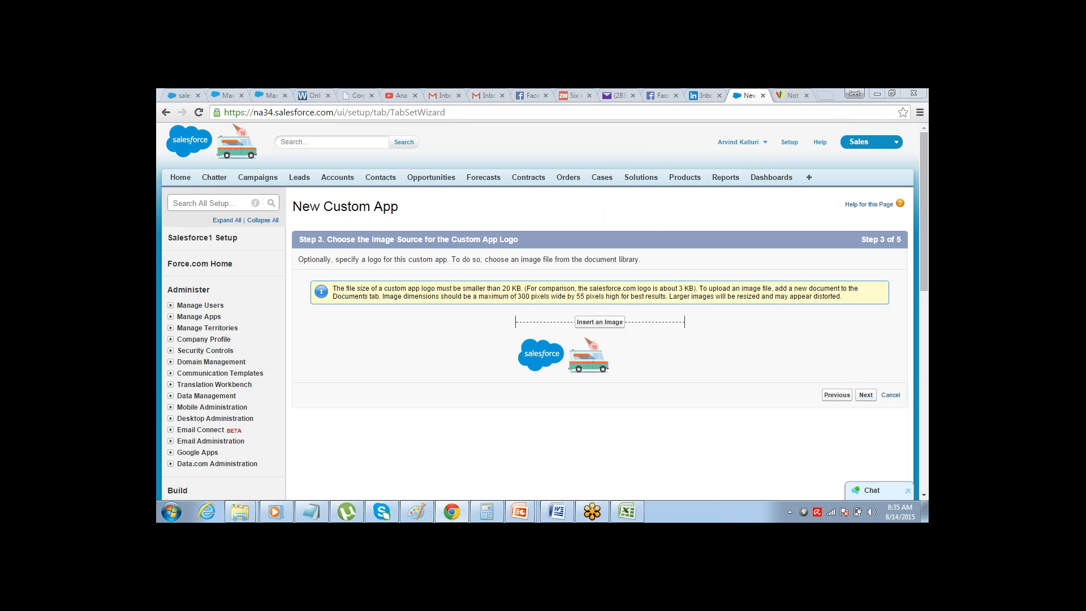
Skip the app logo and continue with Home as the only selected tab and the default landing tab
click(865, 395)
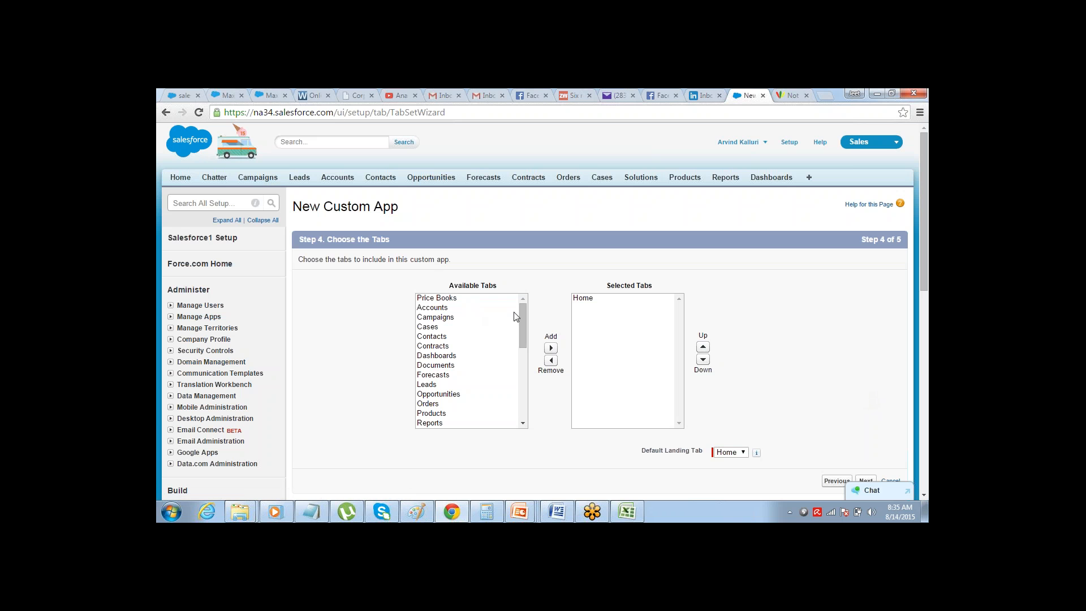
mouse_move(521, 316)
mouse_down()
mouse_move(522, 409)
mouse_move(524, 310)
mouse_up()
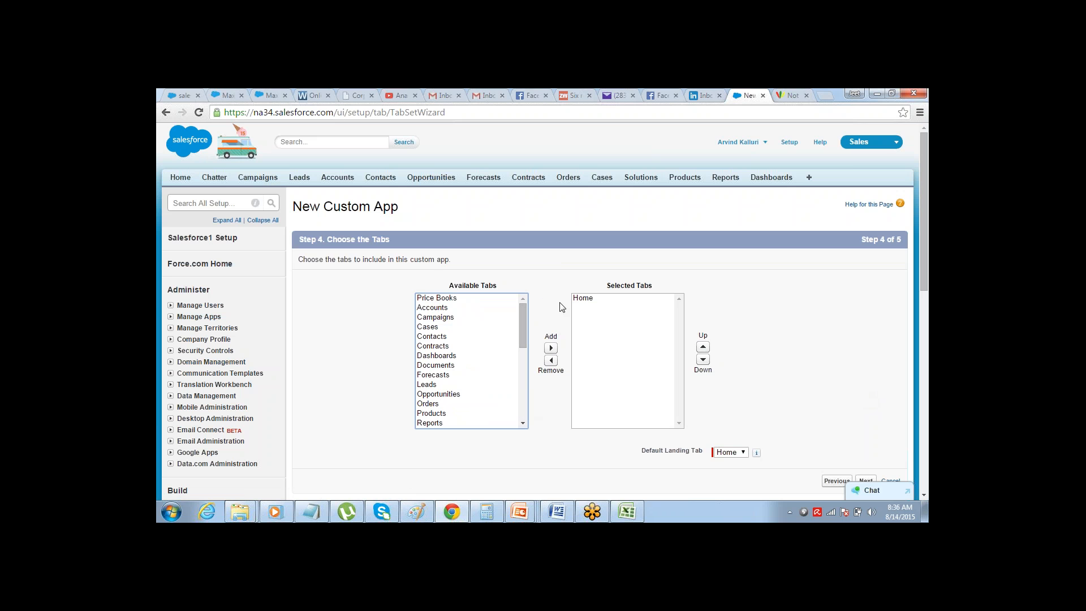
click(585, 302)
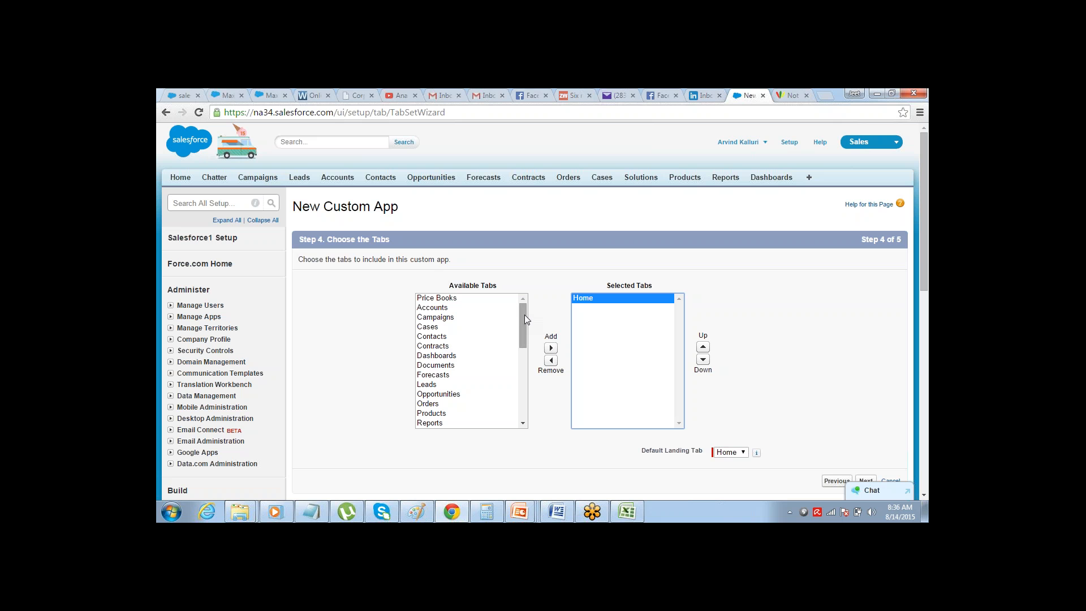
mouse_move(524, 314)
mouse_down()
mouse_move(520, 408)
mouse_move(528, 303)
mouse_up()
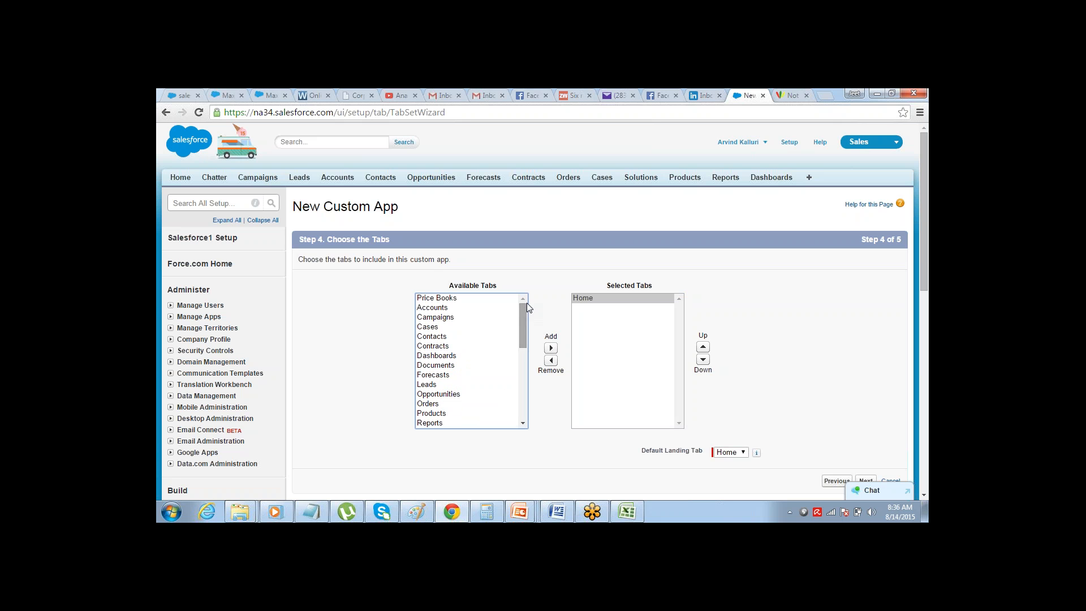
click(923, 495)
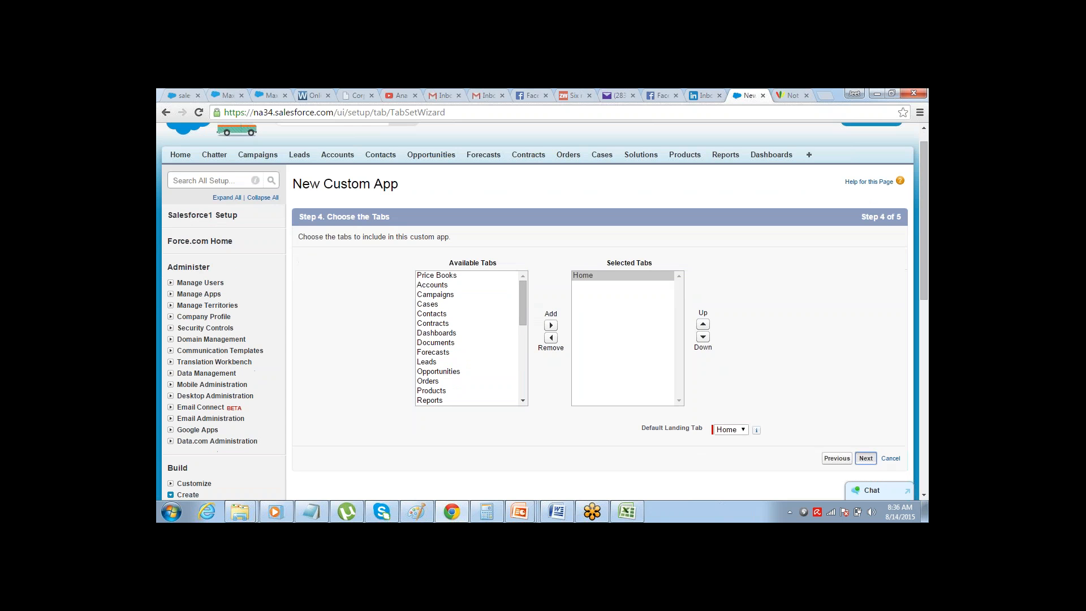
click(865, 480)
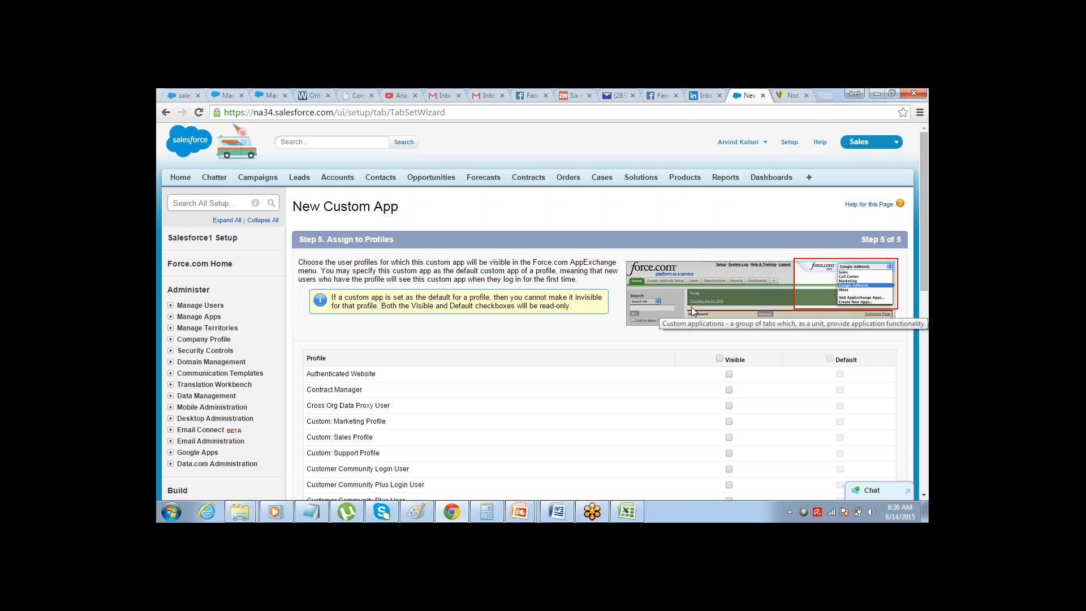
Make the app visible to all profiles without setting it as default, and save it
click(720, 359)
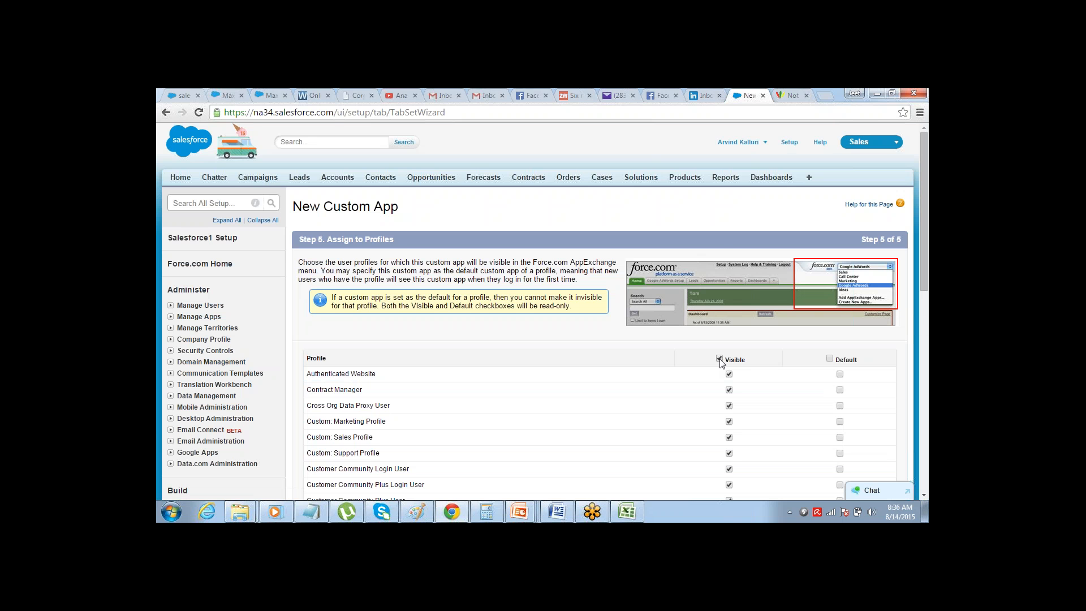
scroll(884, 306, down, 5)
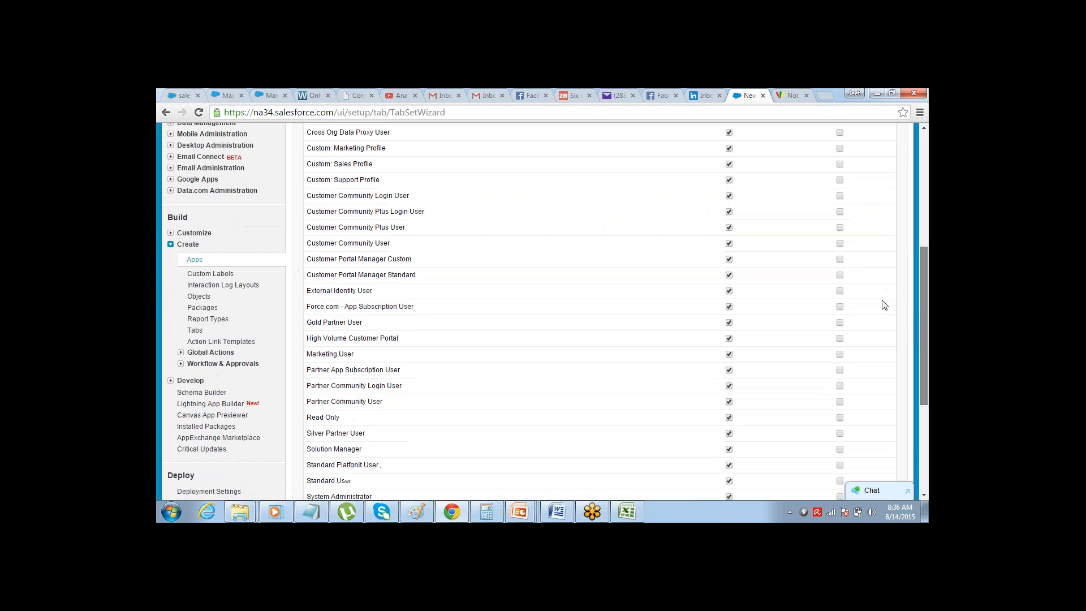
scroll(882, 314, down, 1)
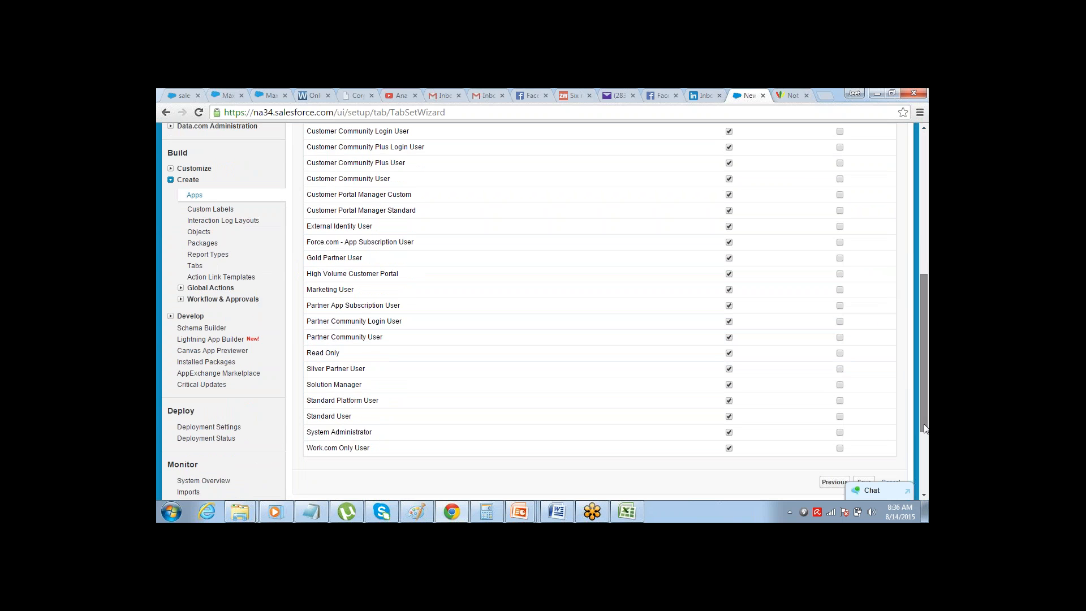
scroll(905, 430, down, 1)
click(864, 448)
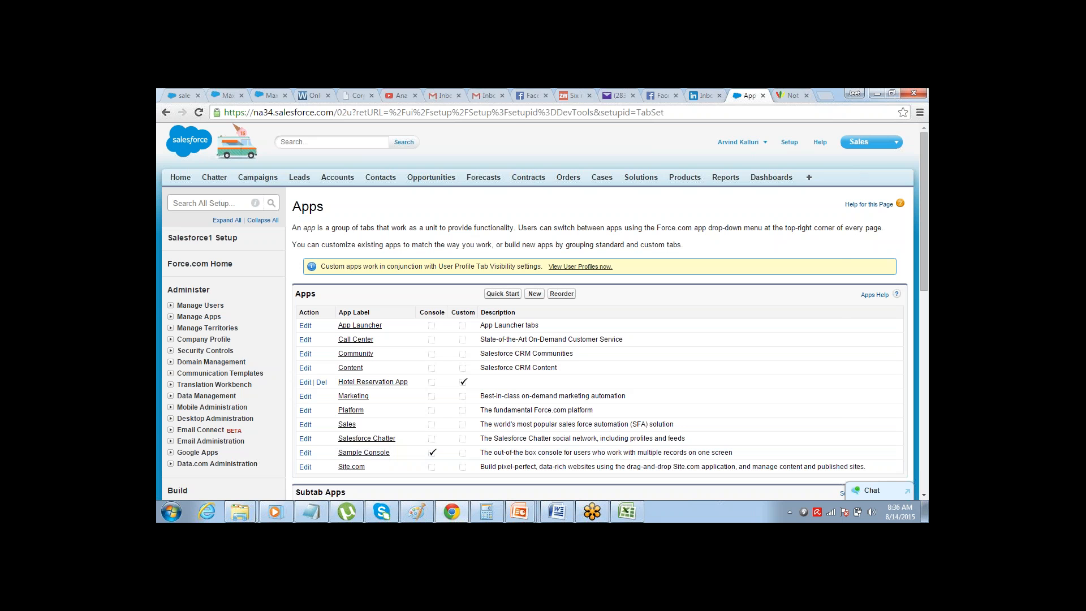
Switch Salesforce to the Hotel Reservation App, check the planned tables in the Excel workbook and return to Chrome
click(896, 144)
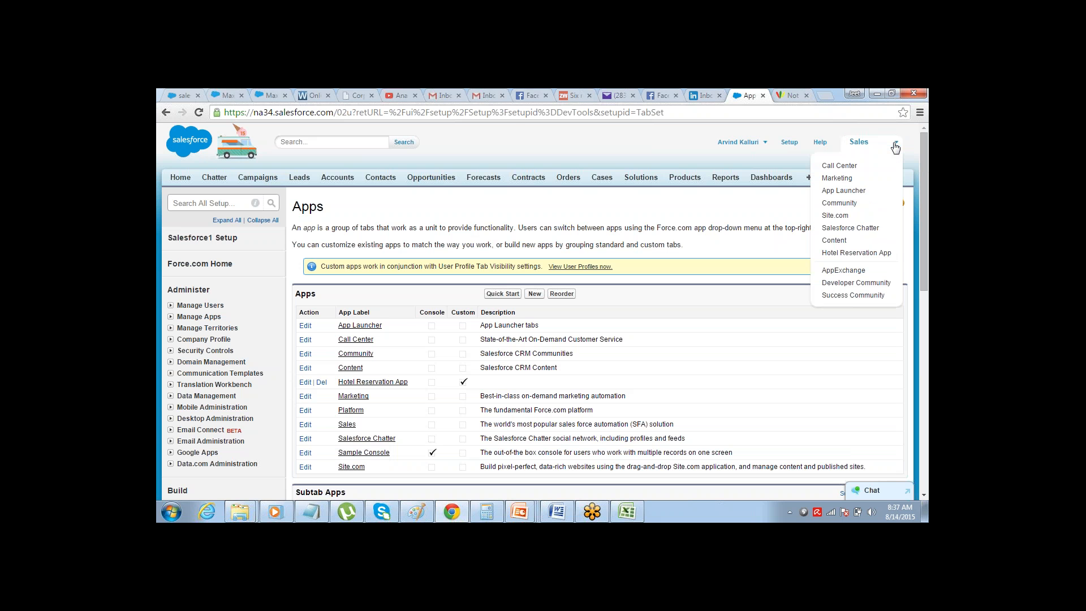
click(860, 253)
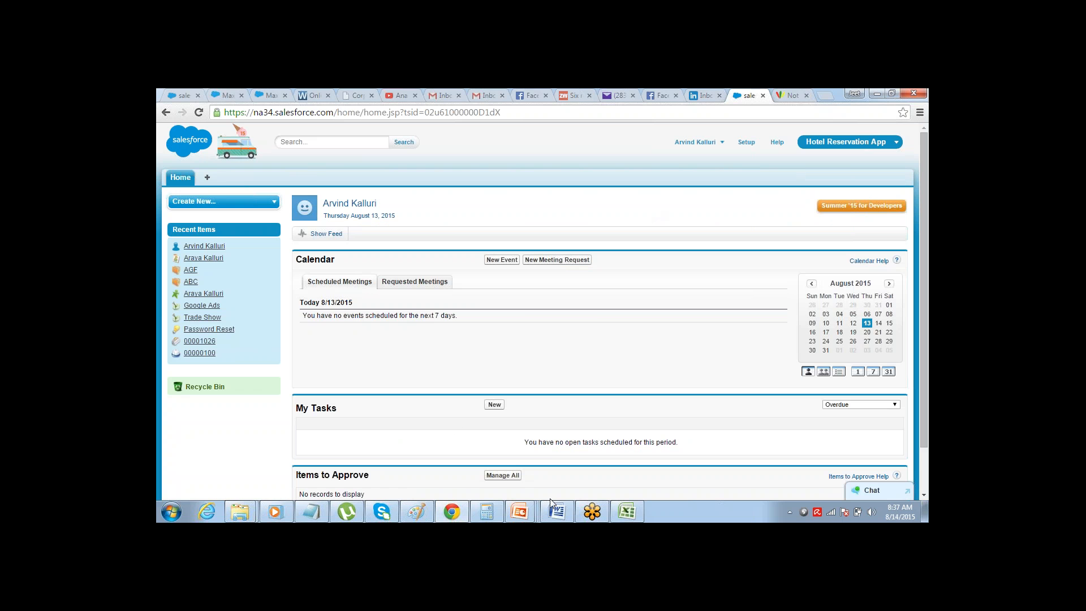
click(628, 513)
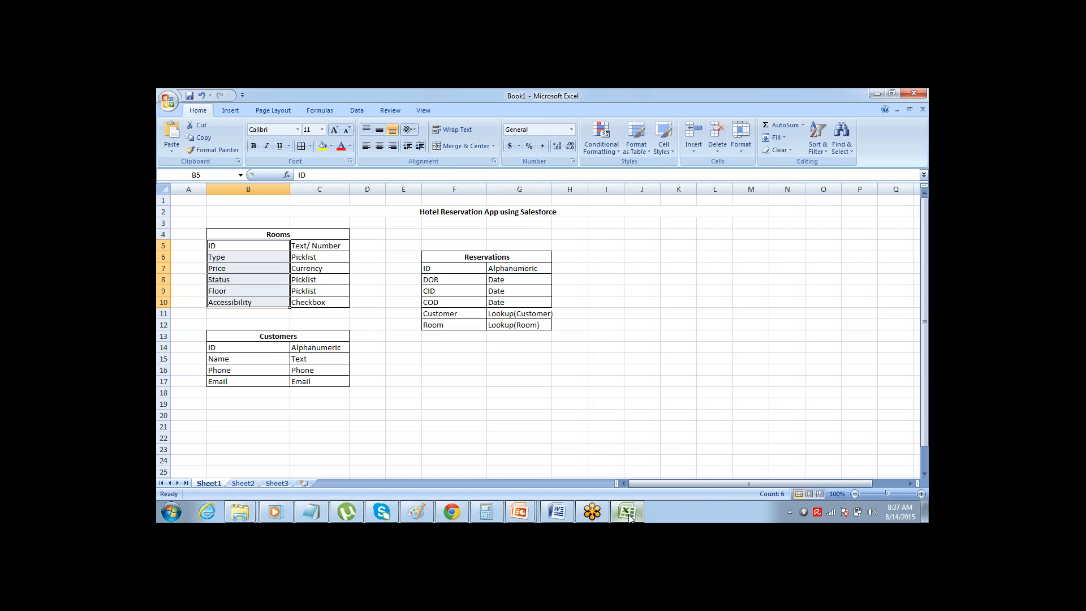
click(628, 513)
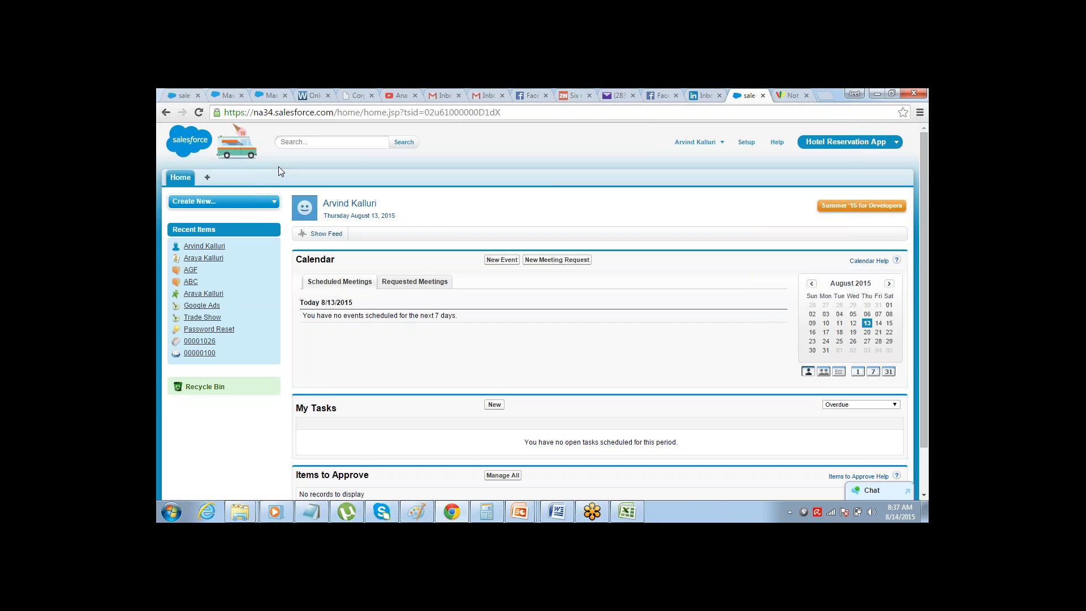
key(alt+Tab)
key(alt+Tab)
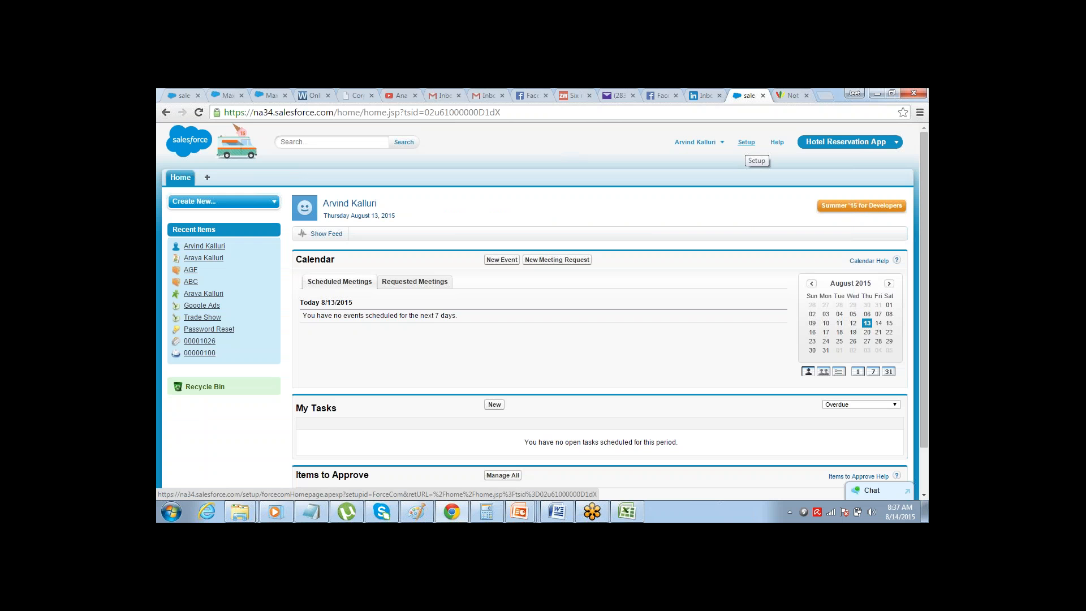
Open Salesforce Setup and go to the custom Objects page in the Create section under Build
click(746, 142)
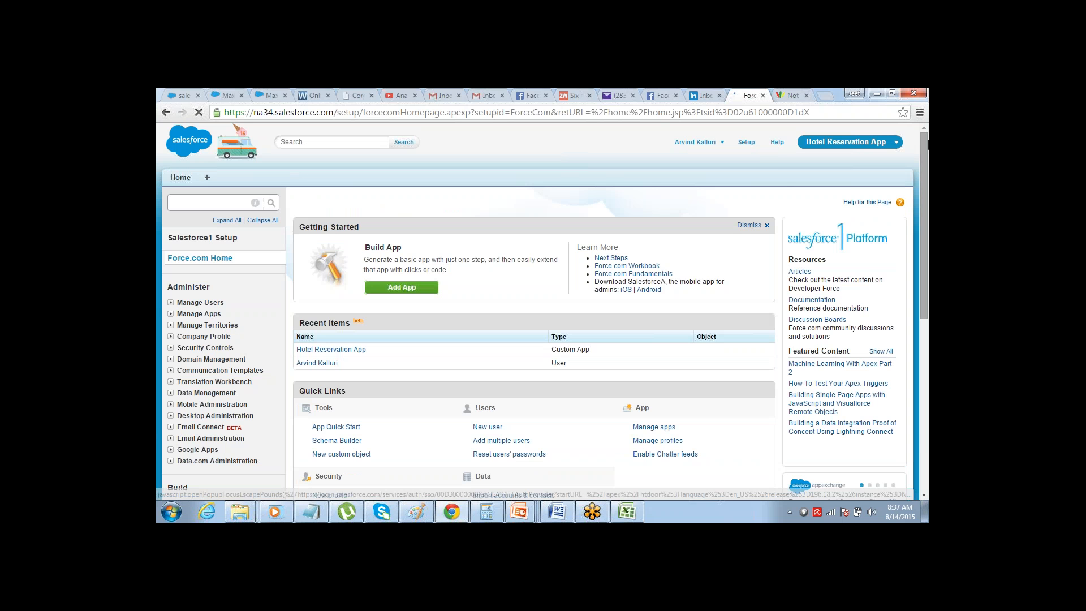
scroll(923, 140, down, 4)
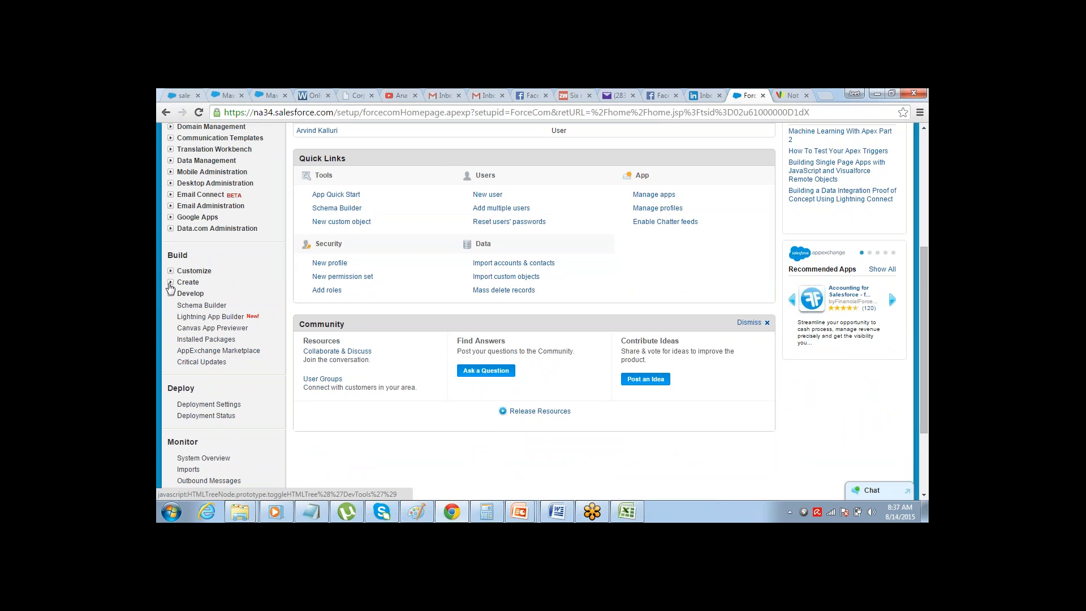
click(170, 283)
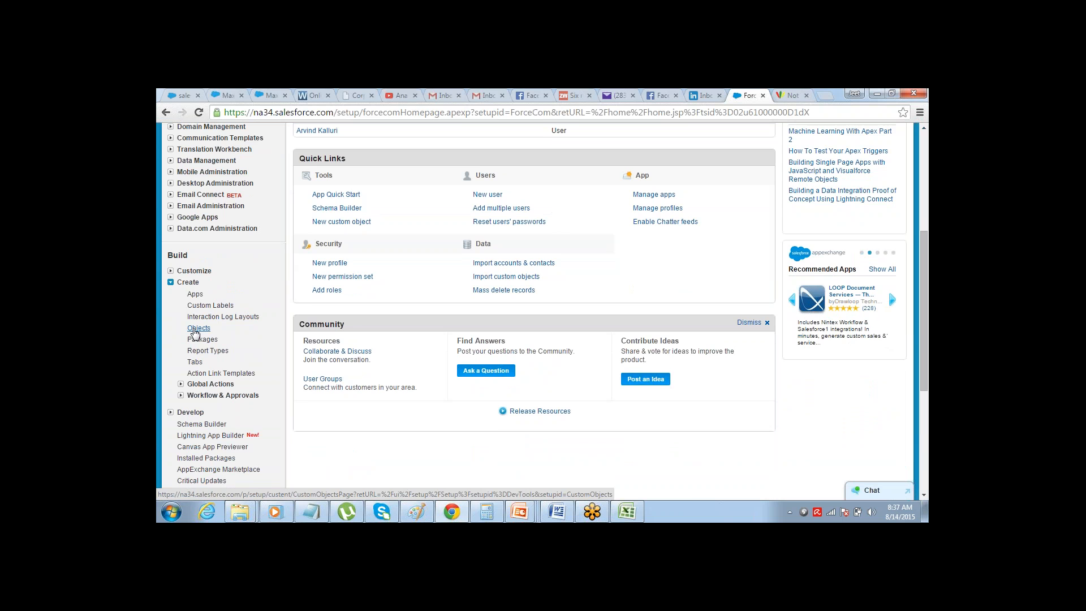
click(198, 329)
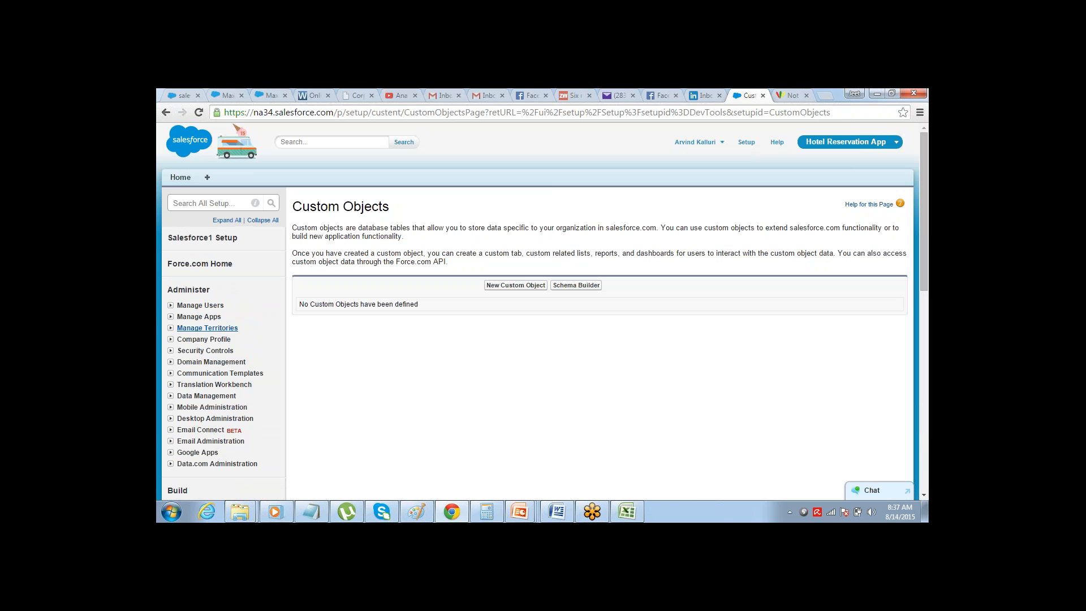
Create and save a custom object with label "Room" and plural label "Rooms", and go to its Custom Fields & Relationships section
click(513, 286)
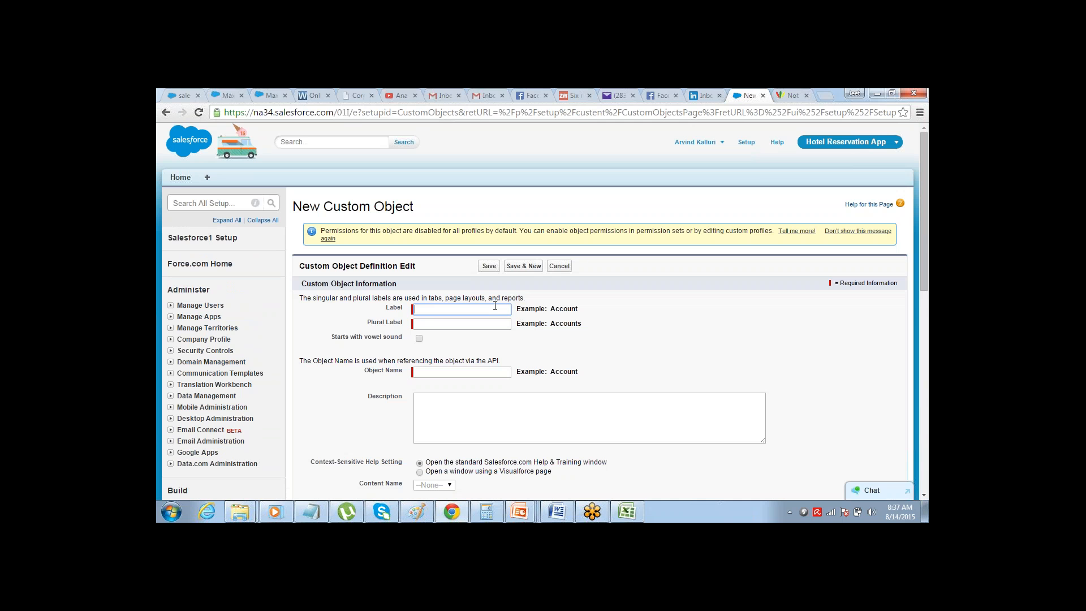
text(Room)
key(Tab)
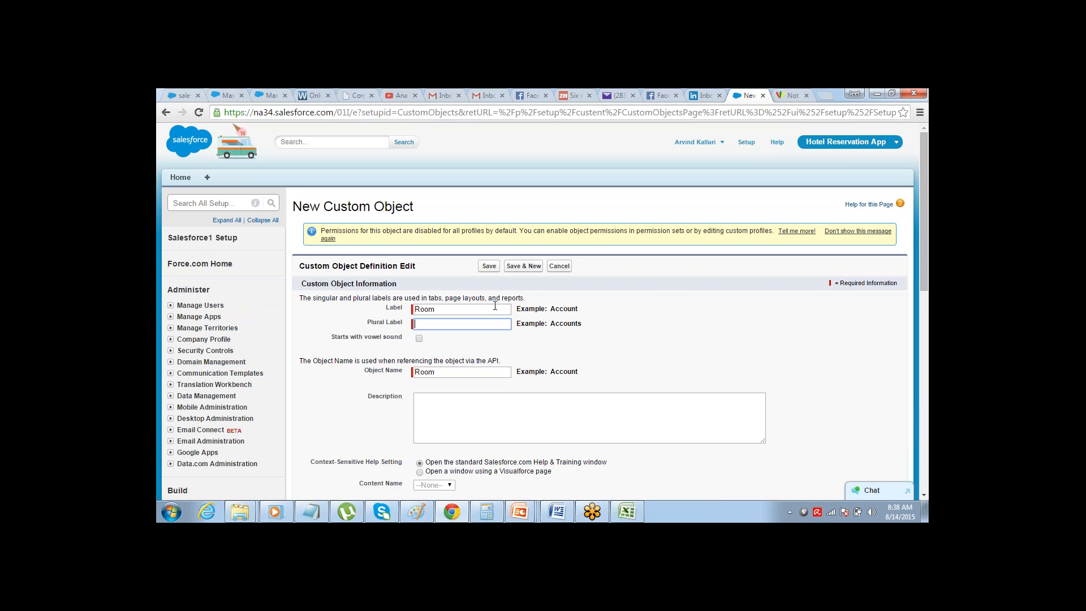
text(Rooms)
key(Tab)
click(488, 265)
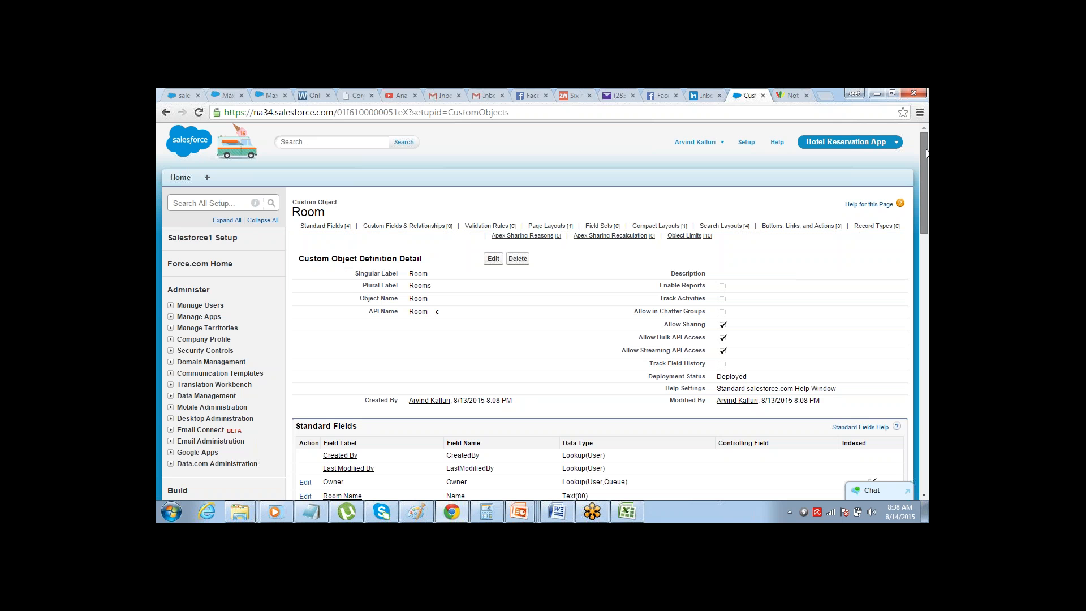
drag(926, 153, 894, 221)
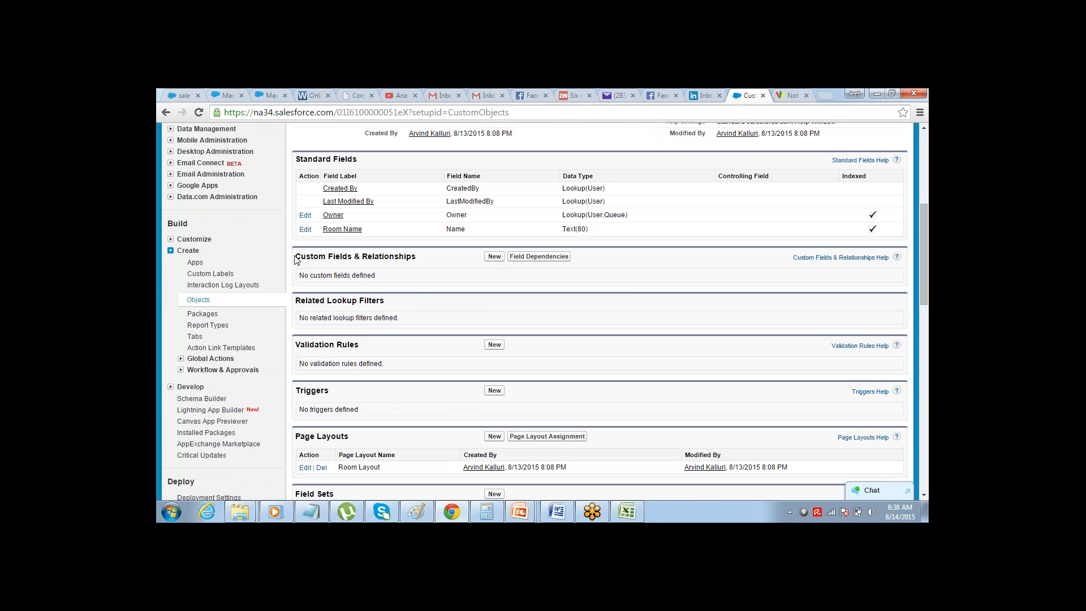
Review the planned fields and data types of the Rooms table in the Excel workbook, and return to Chrome
drag(295, 258, 405, 256)
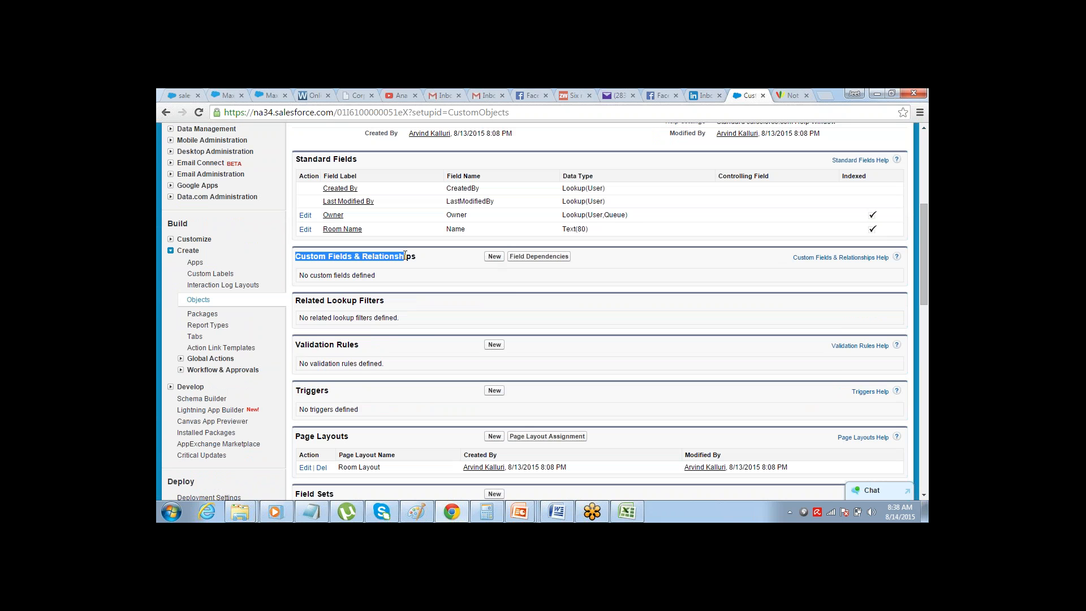
key(alt+Tab)
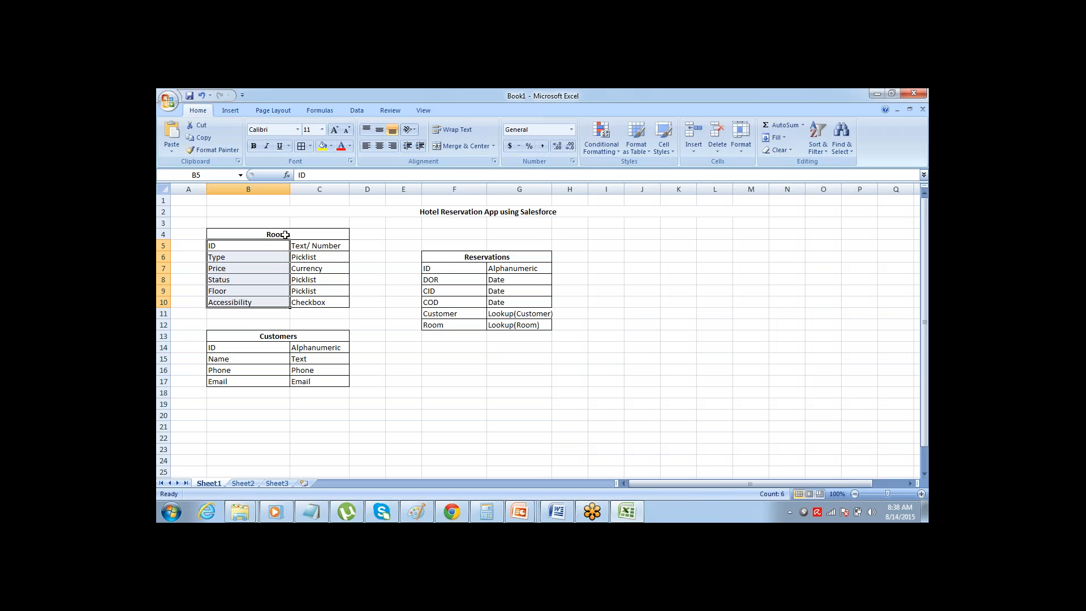
click(285, 235)
key(ctrl+a)
click(285, 235)
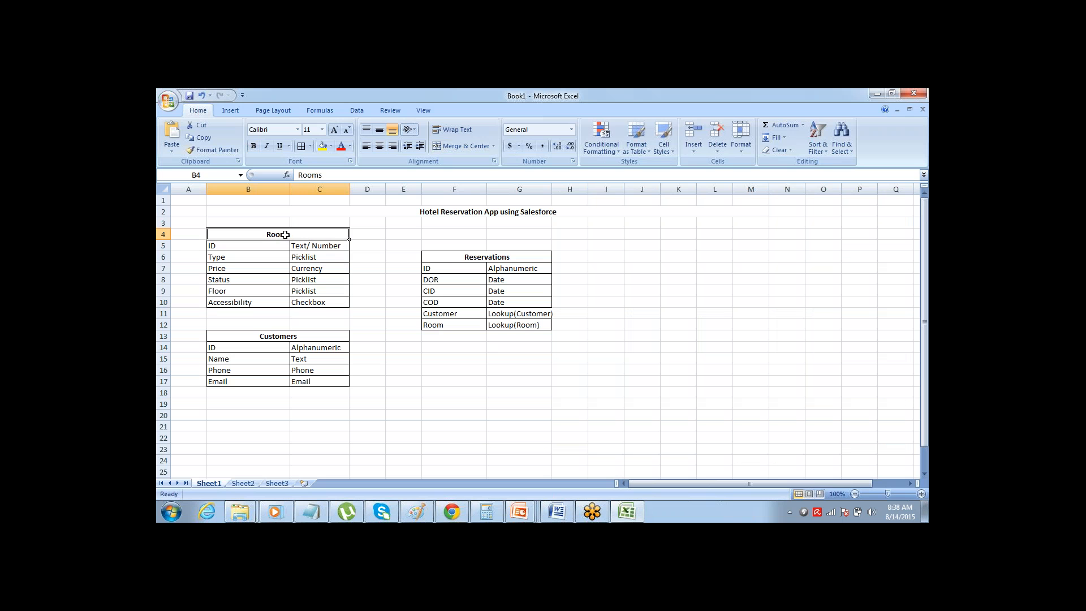
key(Down)
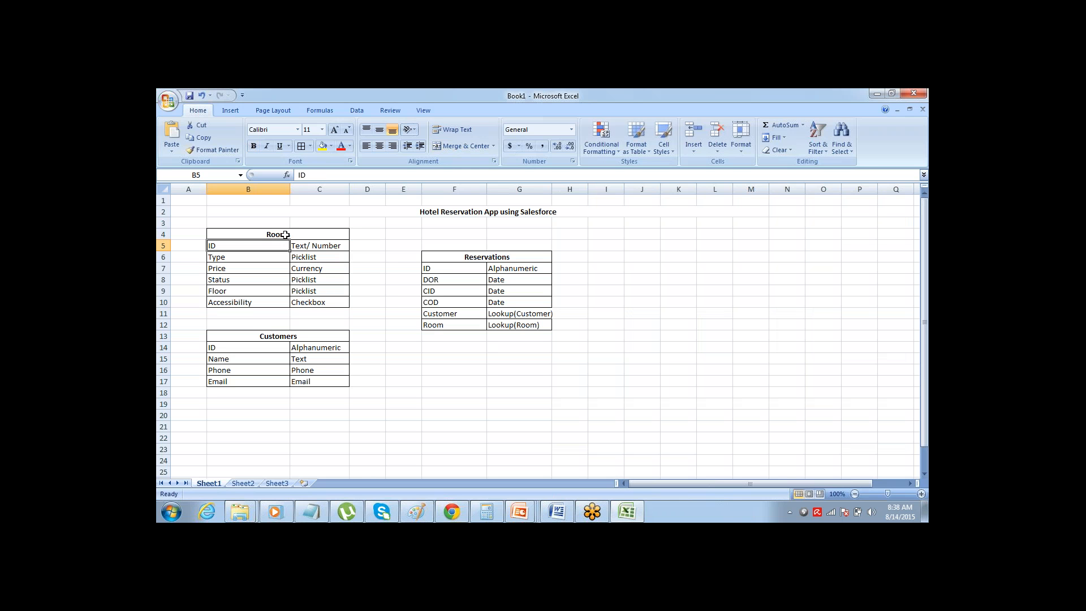
key(shift+Down)
key(shift+Down)
key(shift+Down)
key(shift+Down)
key(shift+Down)
key(shift+Right)
key(shift+Right)
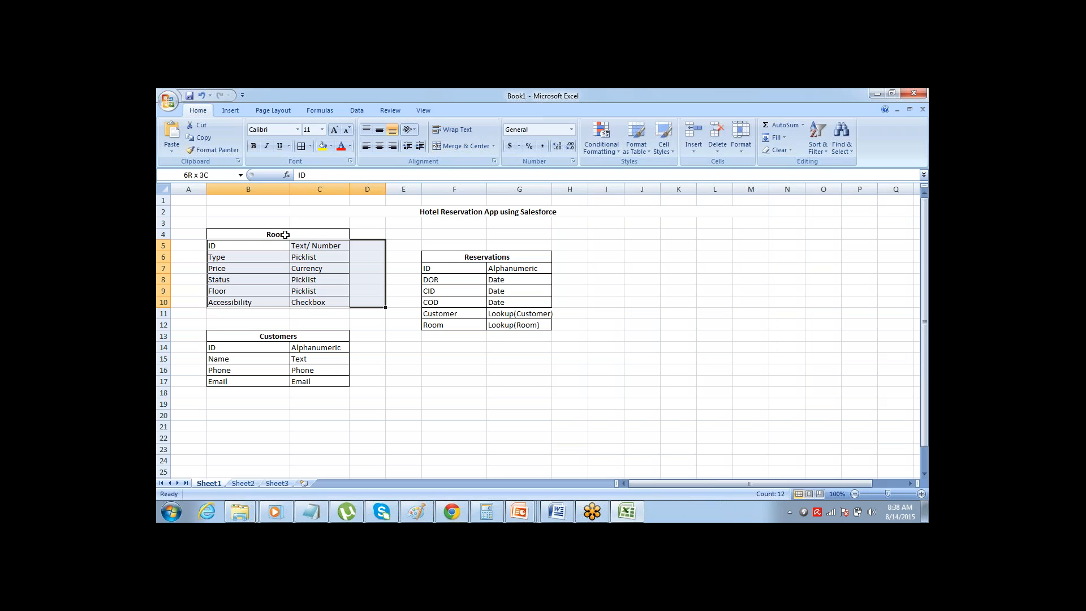
key(shift+Left)
key(Down)
key(Up)
key(shift+Down)
key(shift+Down)
key(shift+Down)
key(shift+Down)
key(shift+Down)
key(shift+Right)
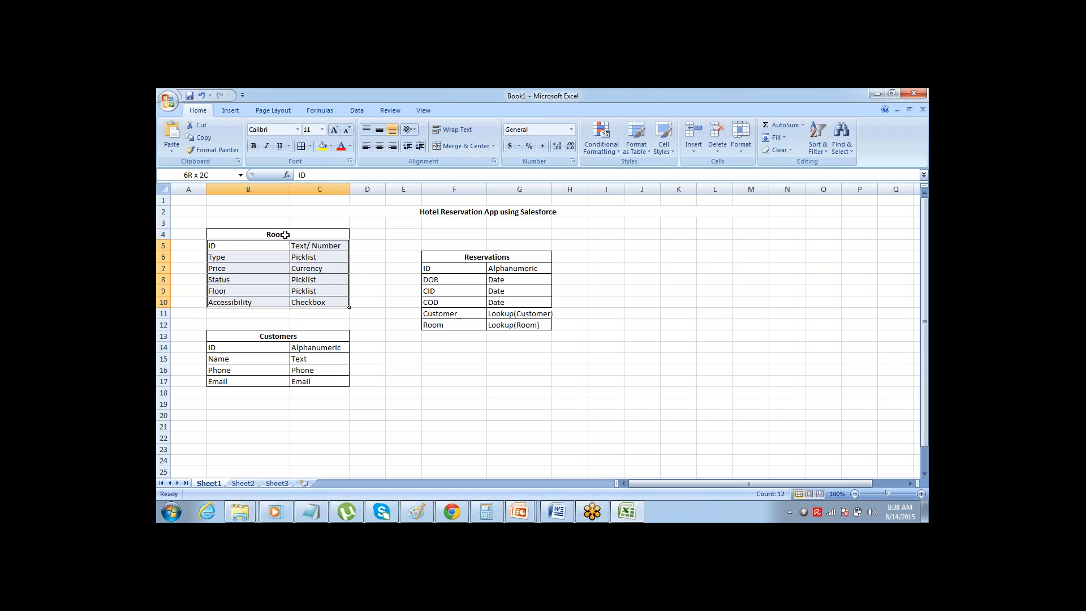
key(alt+Tab)
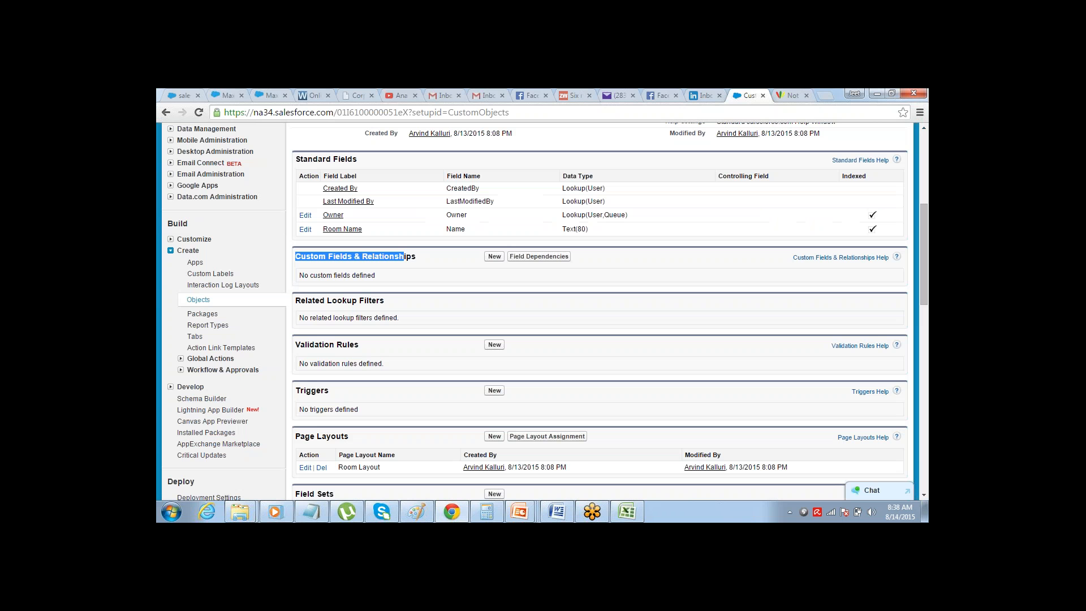
Examine the Custom Fields & Relationships section and the Standard Fields list of the Room object
click(355, 255)
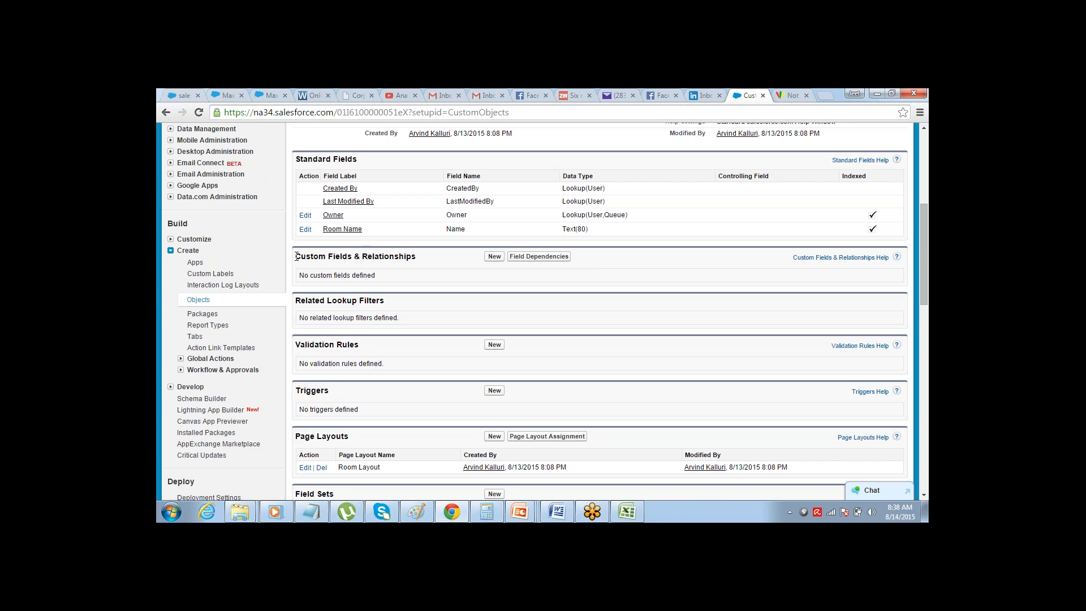
drag(295, 258, 353, 260)
drag(301, 176, 408, 234)
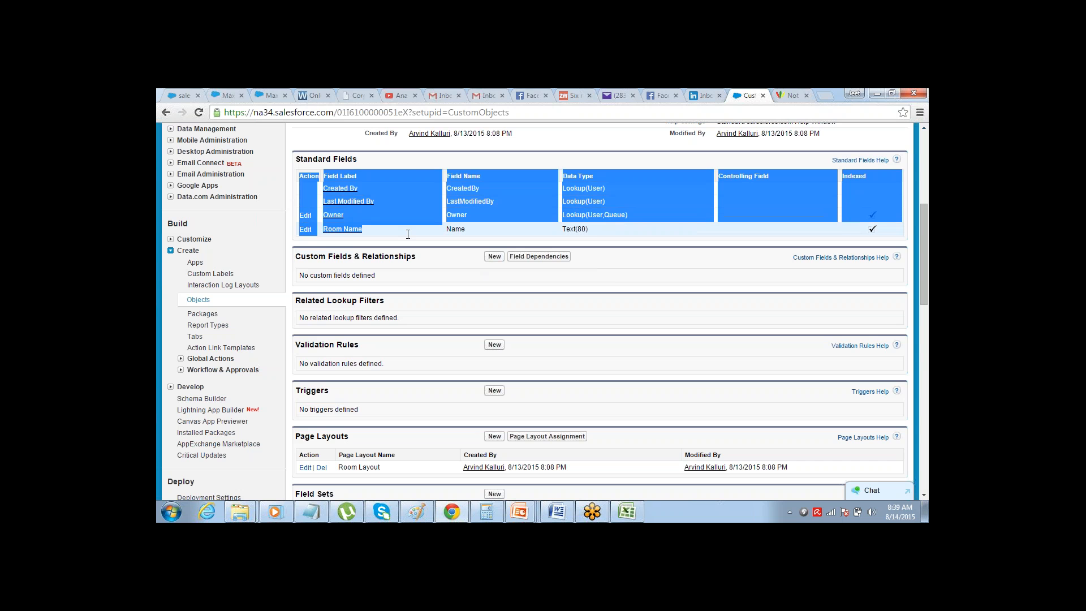
click(407, 234)
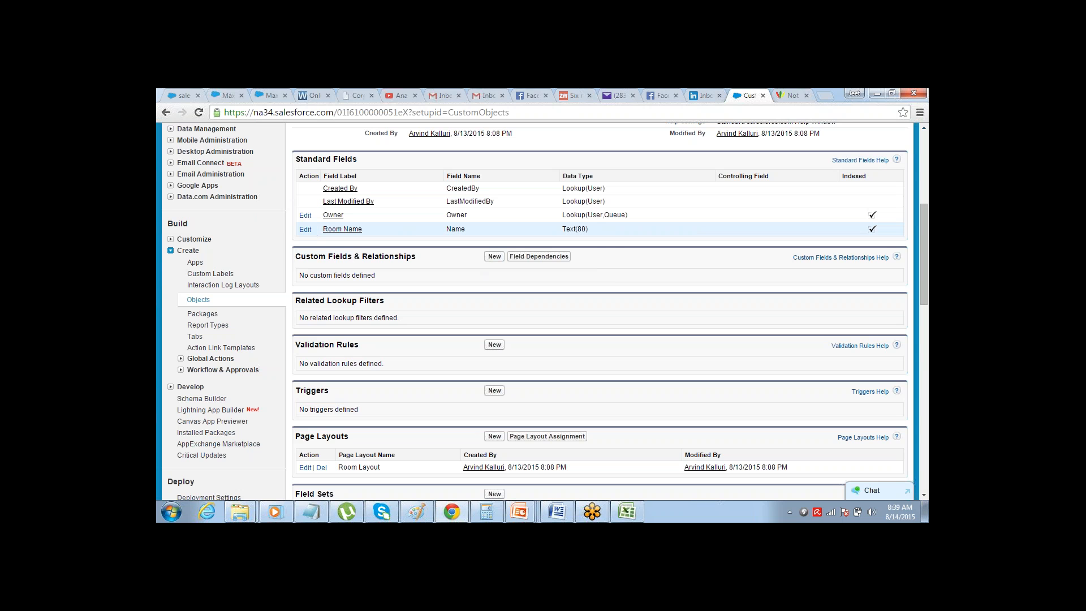
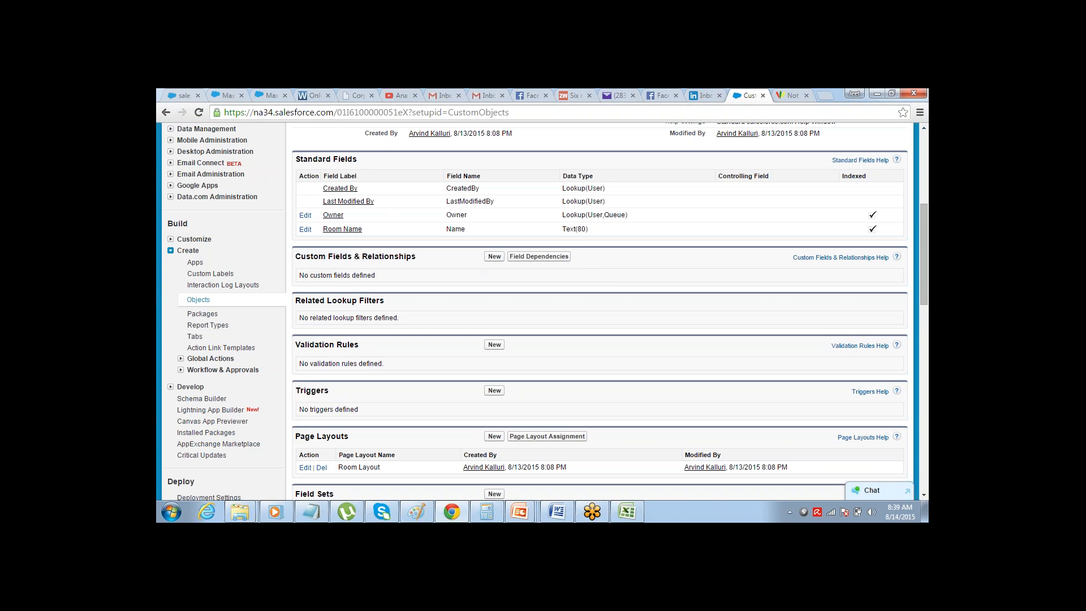
Examine the Last Modified By and Room Name entries in the Room object's Standard Fields list
double_click(313, 161)
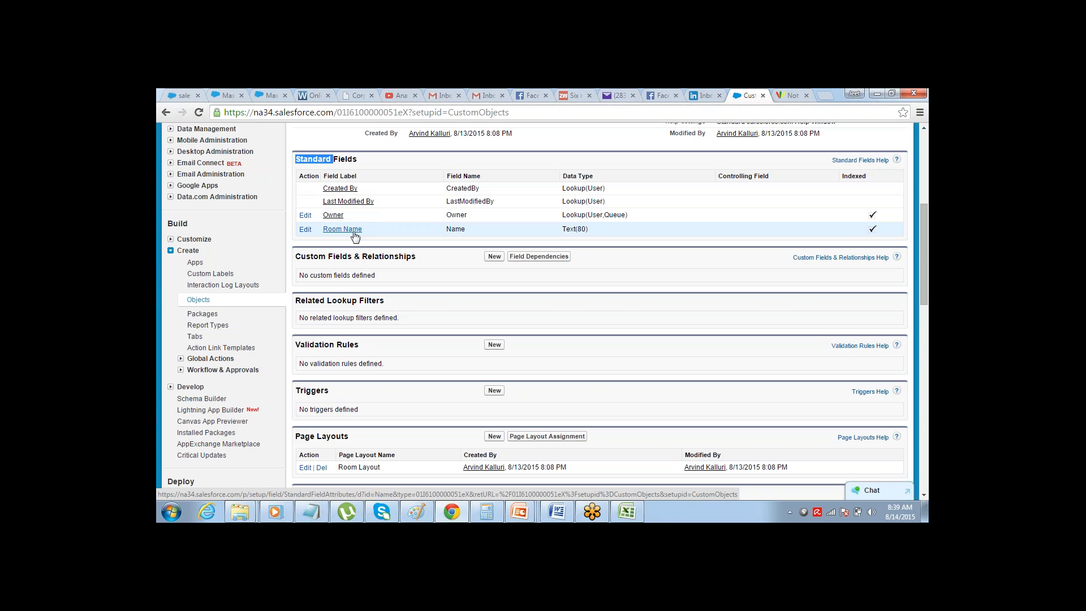
drag(363, 229, 327, 205)
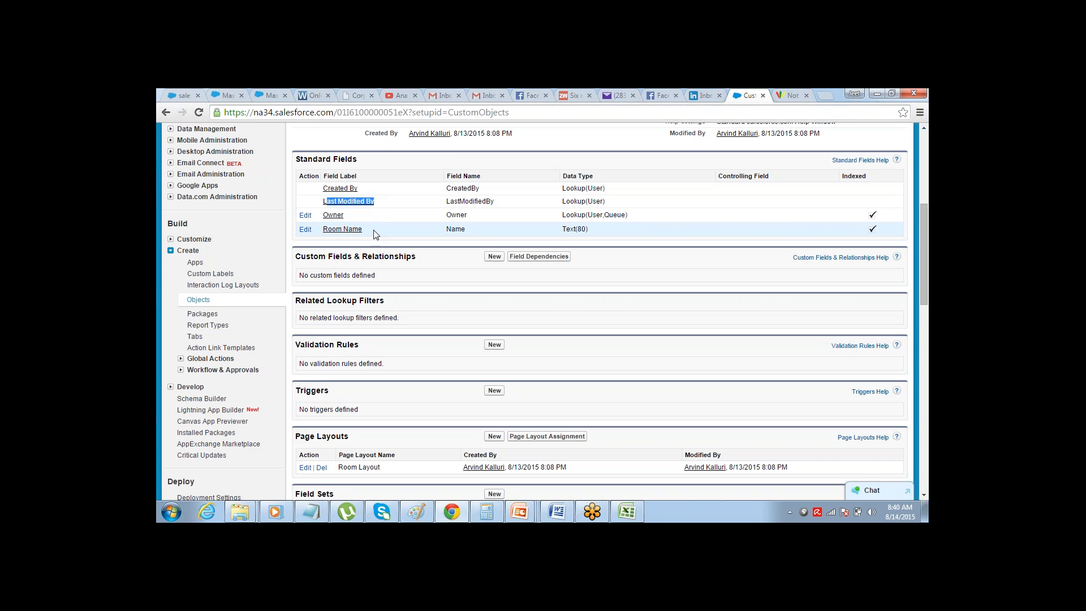
drag(373, 233, 325, 235)
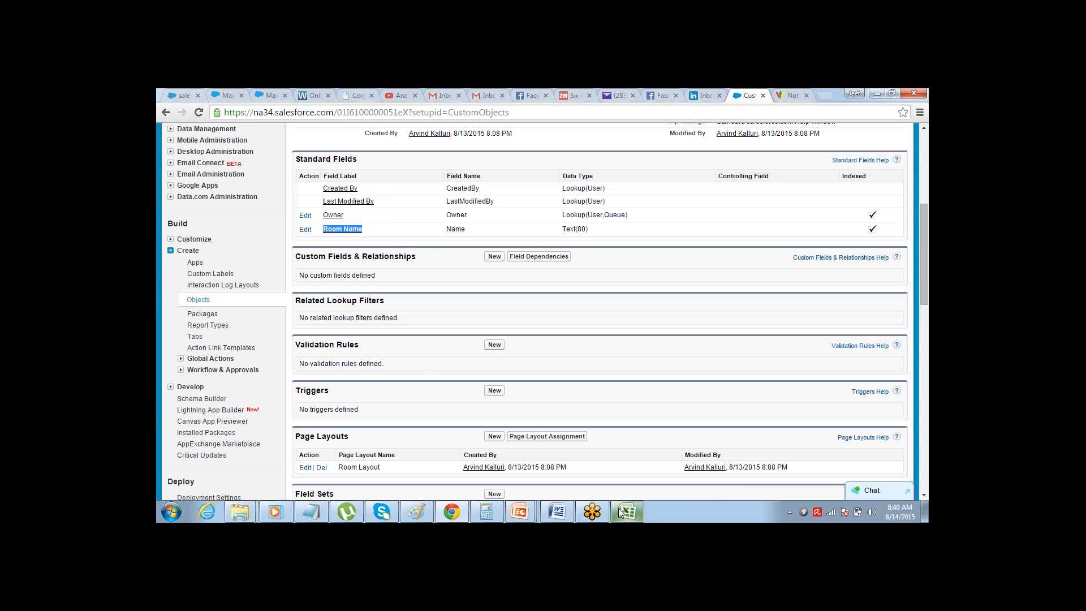
In the Excel workbook, mark the ID row of the Rooms table as "Done" in cell A5, highlight the remaining fields, and return to Chrome
click(632, 512)
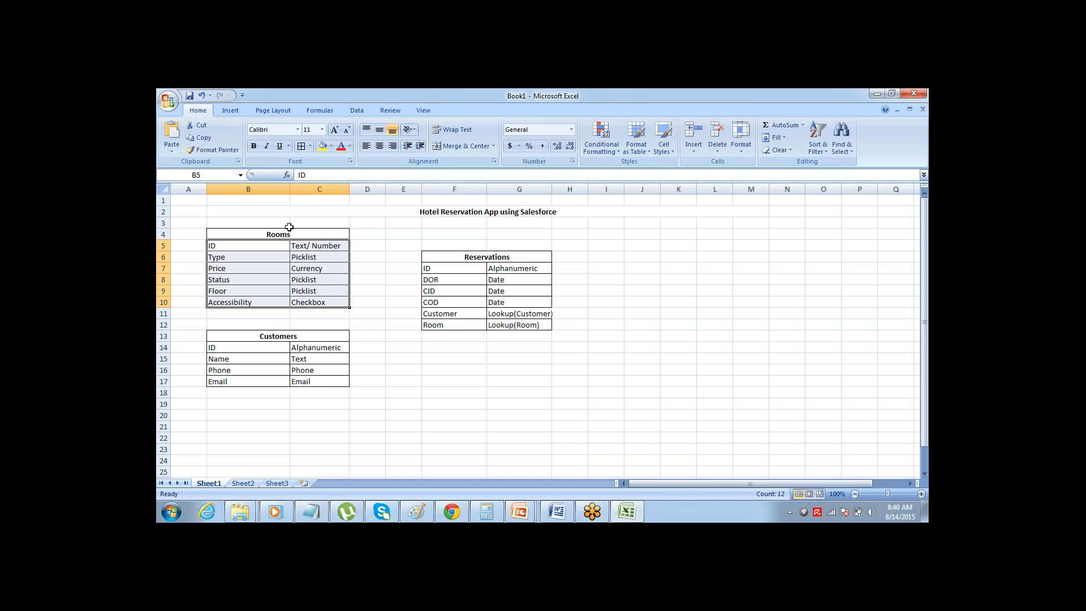
click(228, 245)
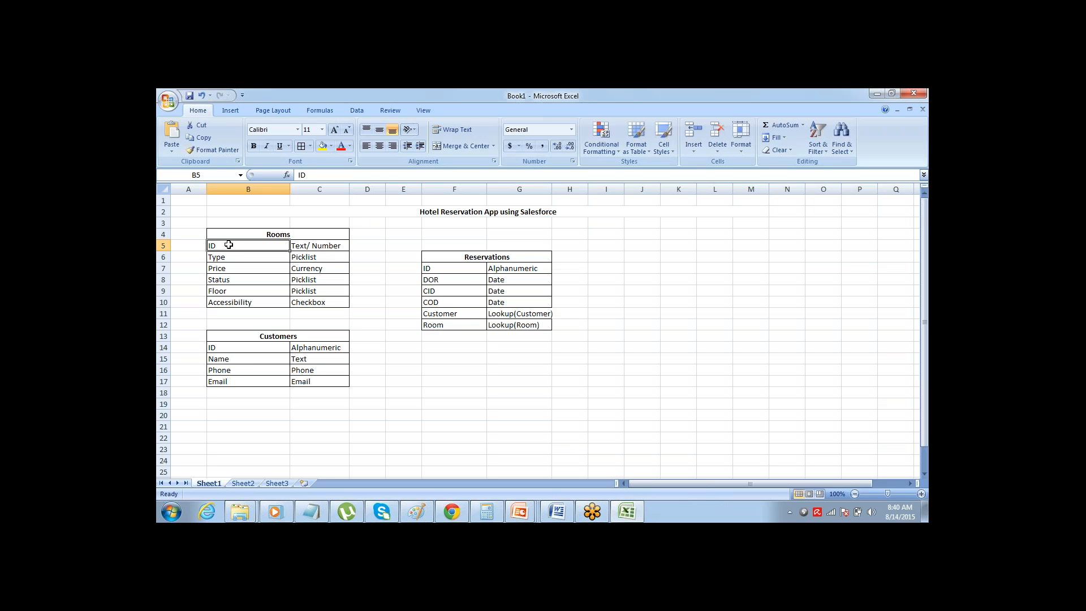
key(Left)
text(Done)
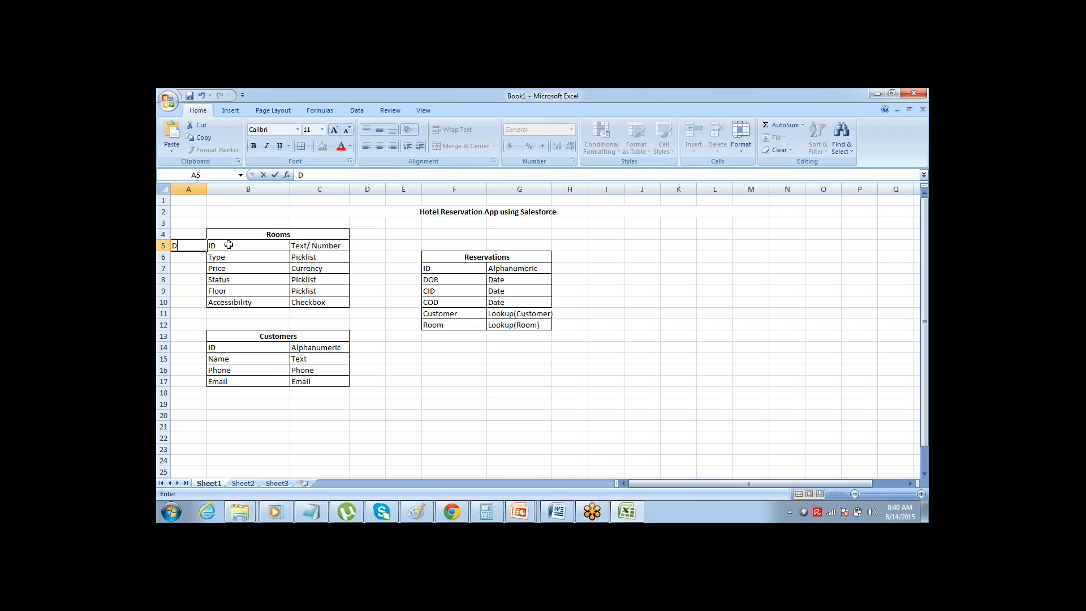
key(Return)
key(Right)
key(shift+Down)
key(shift+Down)
key(shift+Down)
key(shift+Down)
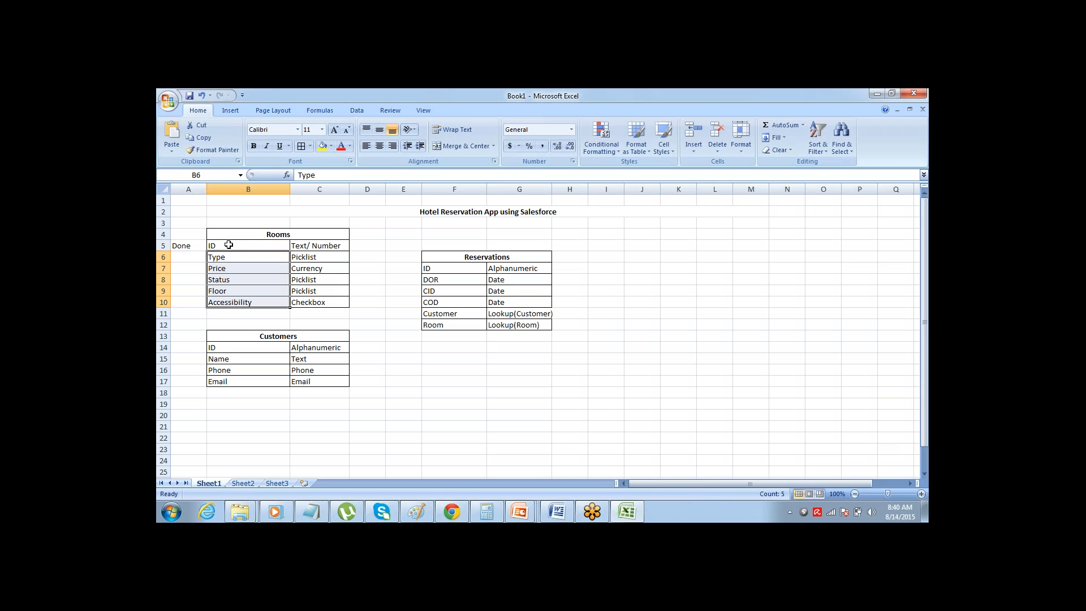
key(alt+Tab)
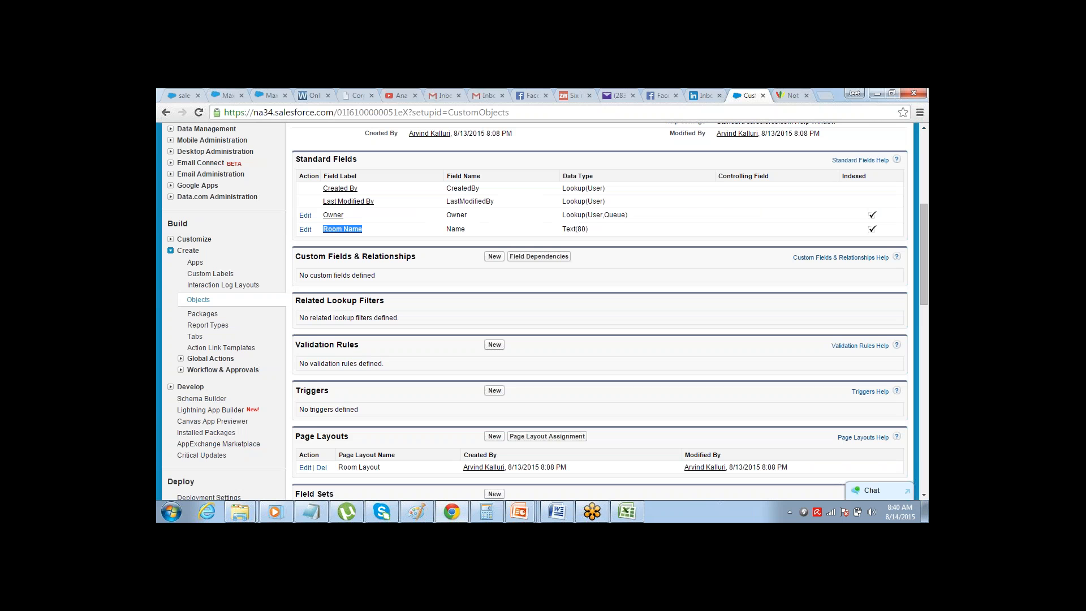
Start a new custom field on the Room object and review the available data types
click(478, 275)
click(494, 257)
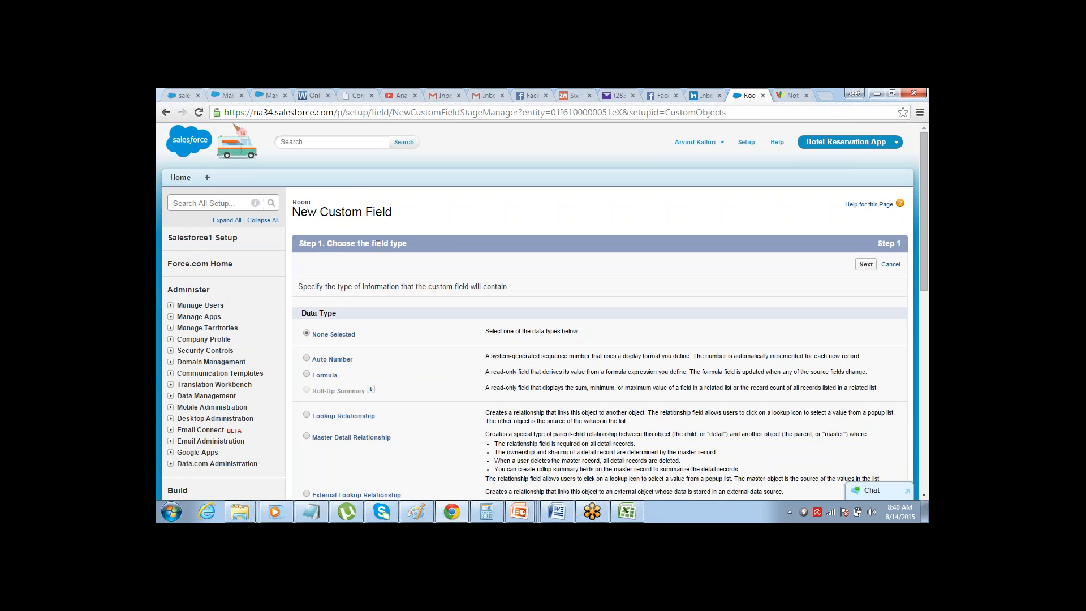
drag(377, 245, 407, 245)
scroll(923, 146, down, 2)
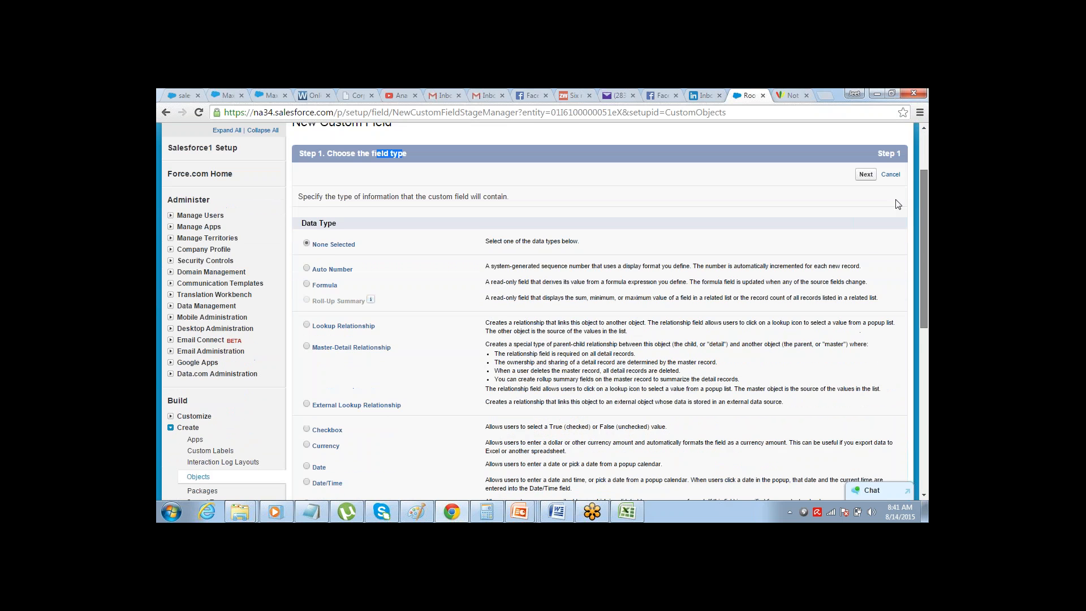
scroll(898, 204, down, 3)
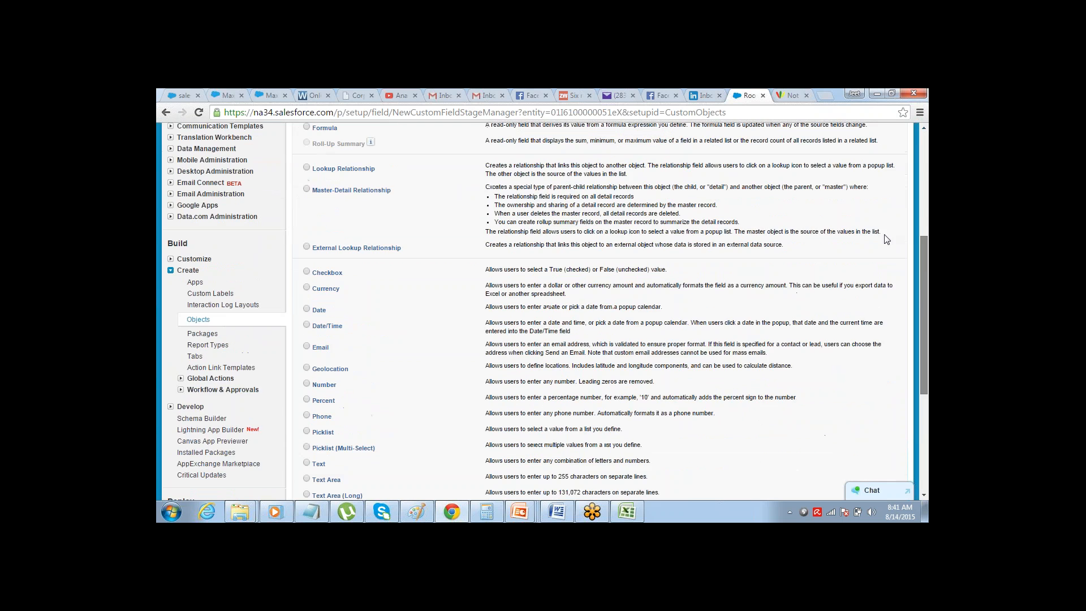
scroll(881, 185, up, 2)
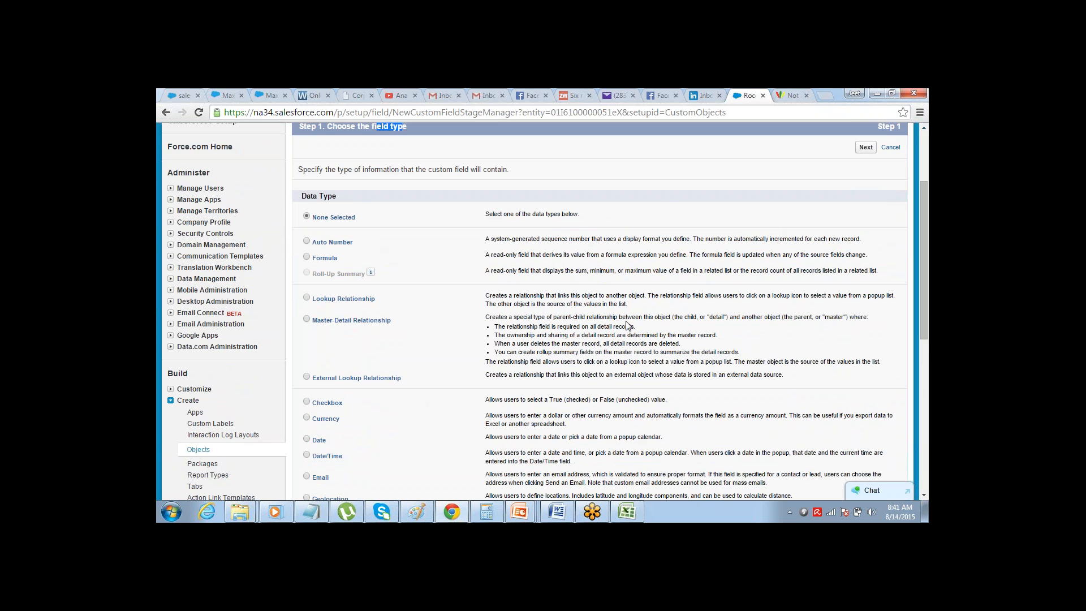
drag(926, 203, 860, 312)
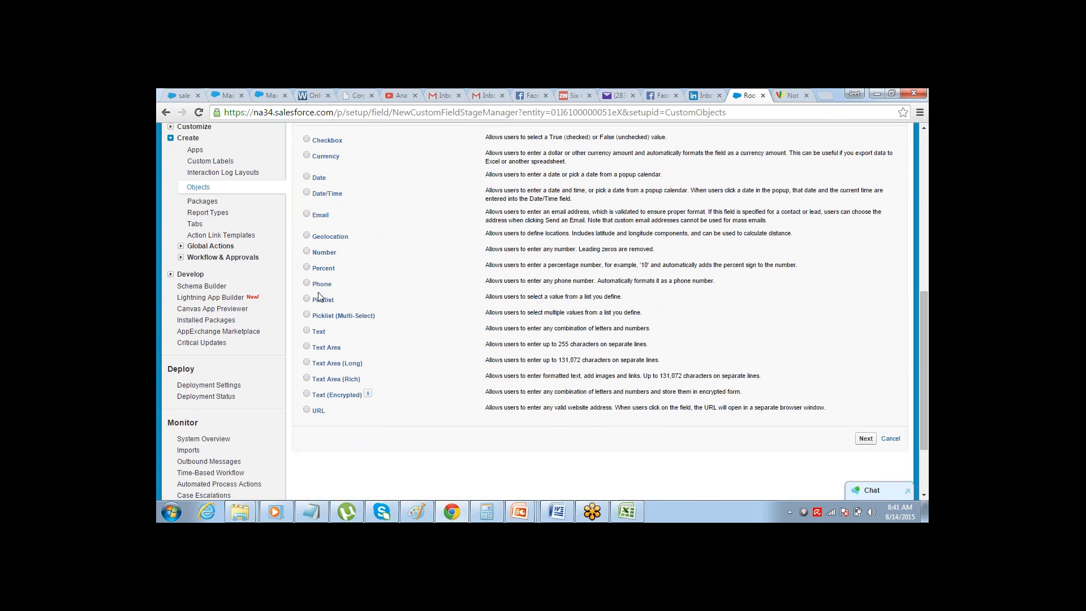
Compare the planned data types of the Type through Accessibility fields in the Excel workbook with the data types offered in Salesforce
key(alt+Tab)
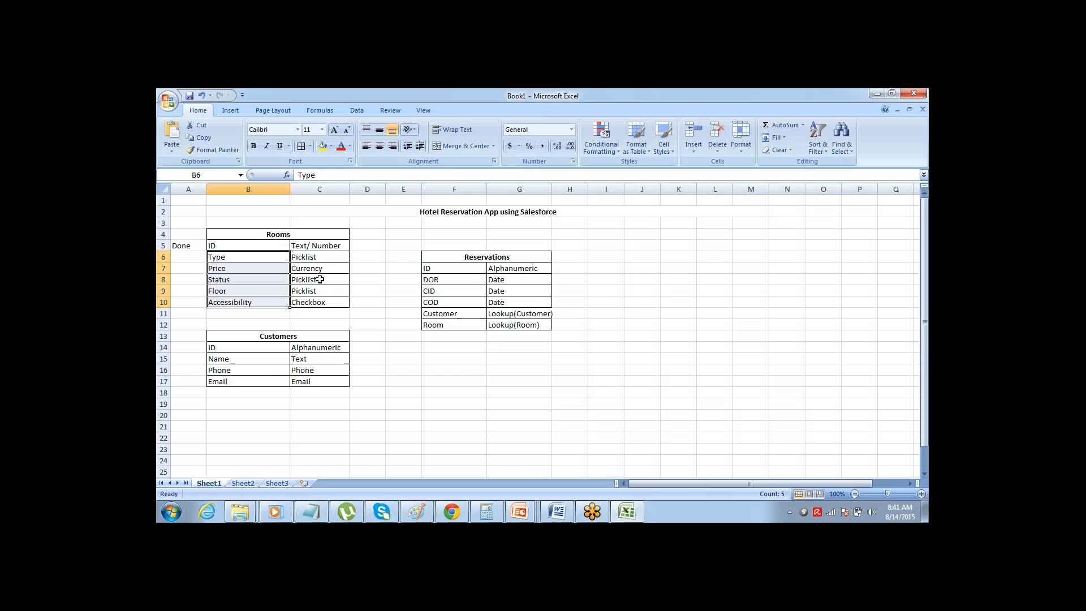
click(321, 258)
drag(322, 257, 318, 302)
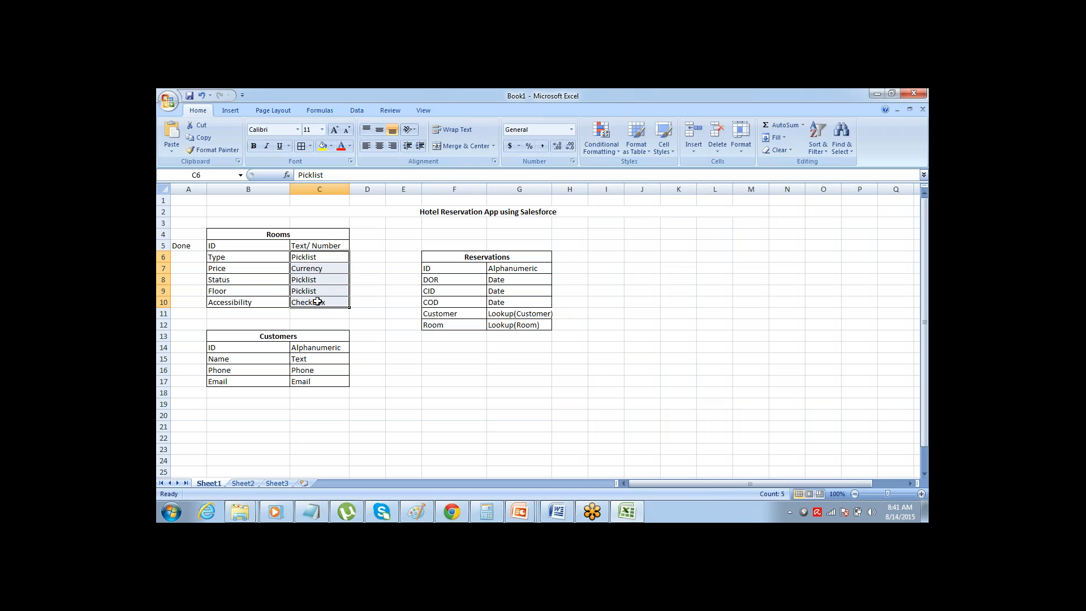
key(alt+Tab)
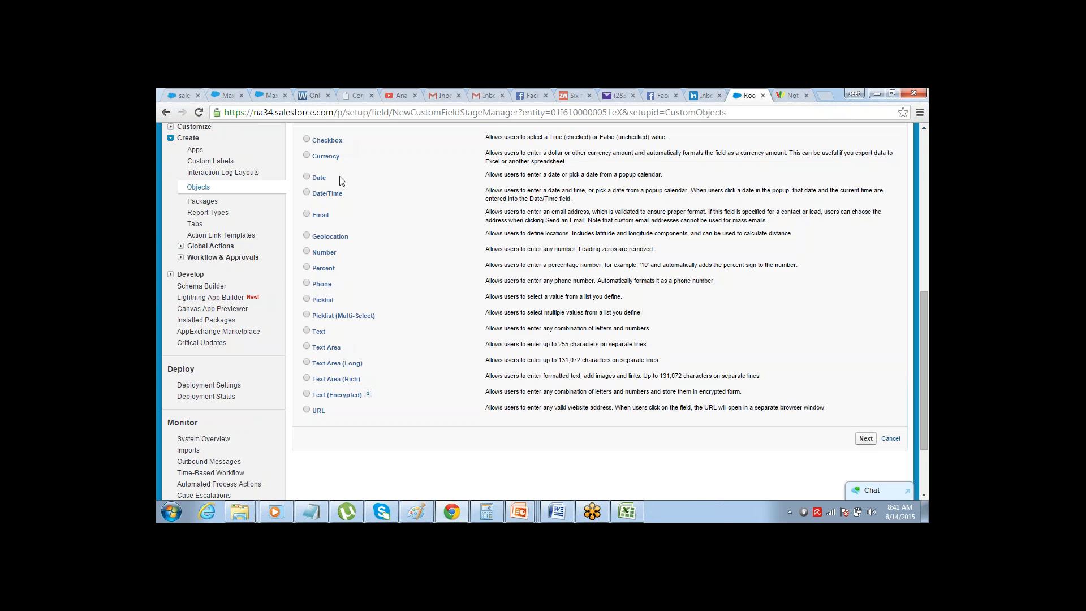
click(923, 127)
click(924, 127)
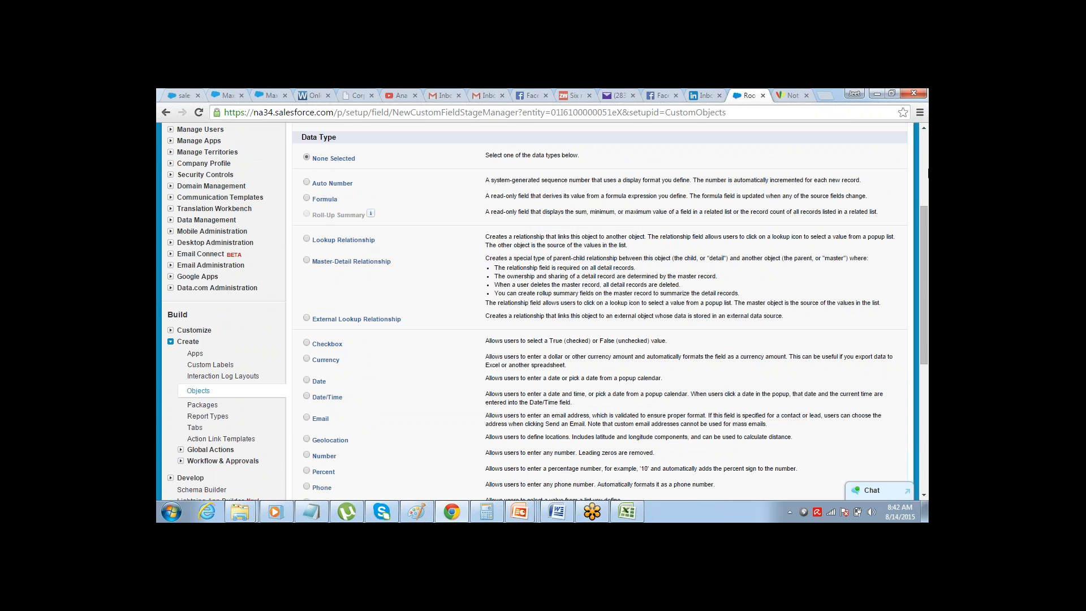
scroll(901, 247, down, 4)
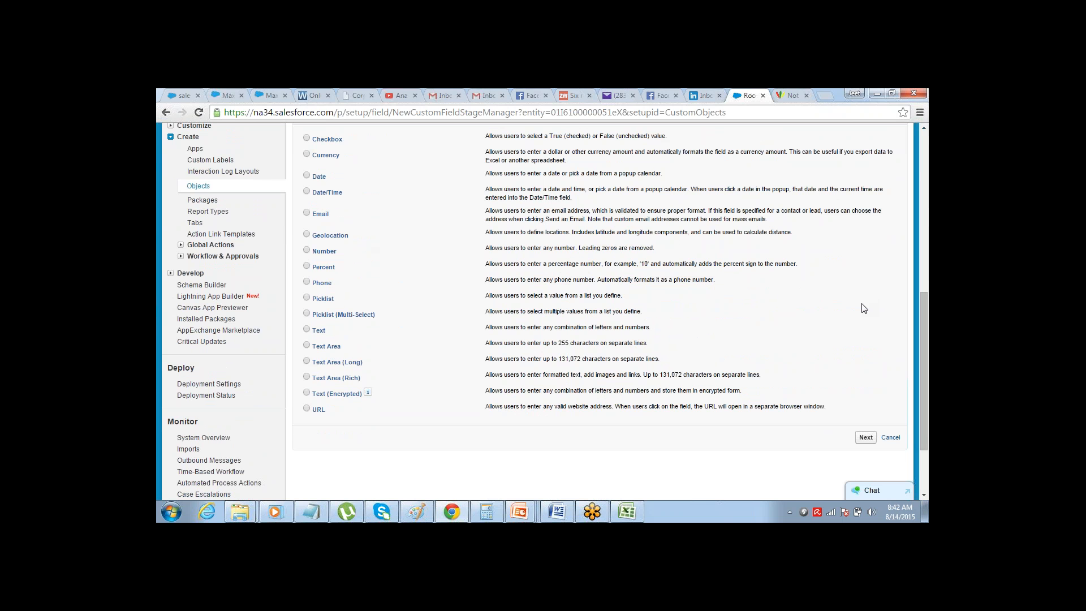
Check the planned Type field in the Excel workbook, choose the Picklist data type for the new Room field, and continue to its details
key(alt+Tab)
click(257, 261)
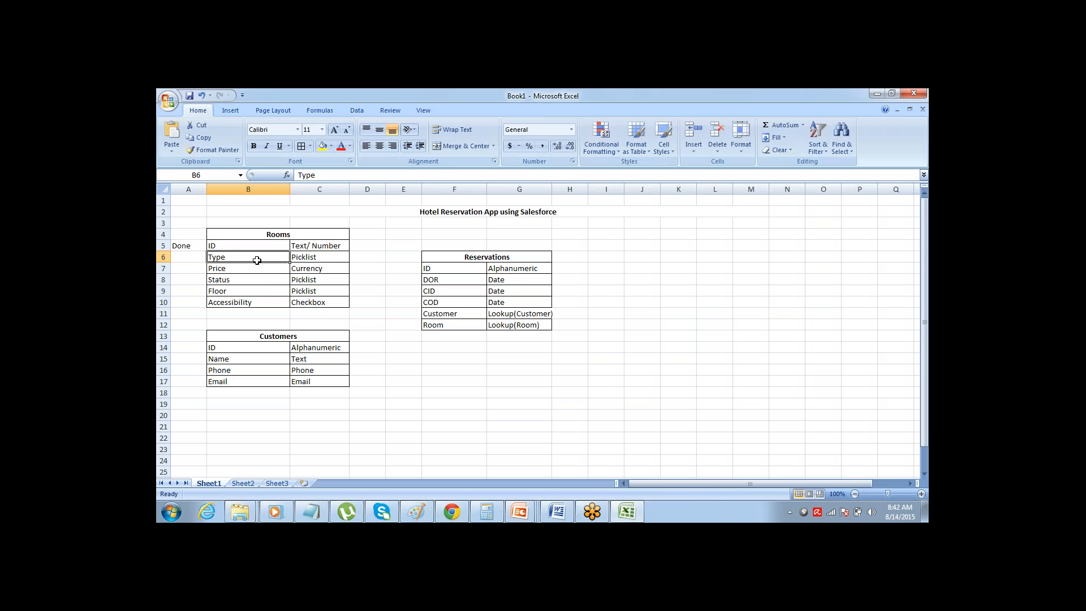
key(alt+Tab)
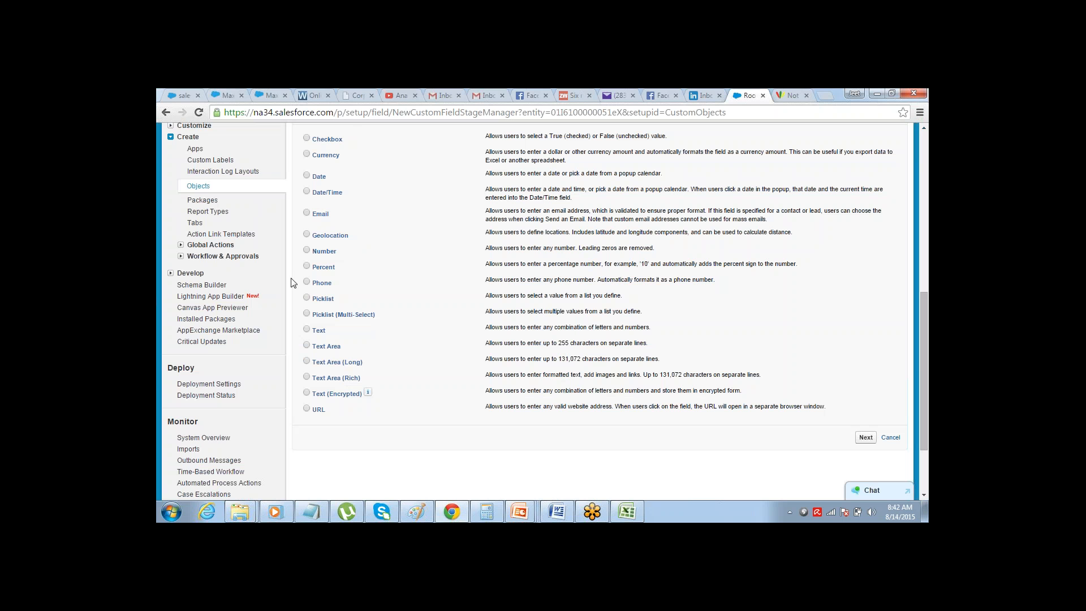
click(307, 298)
click(858, 441)
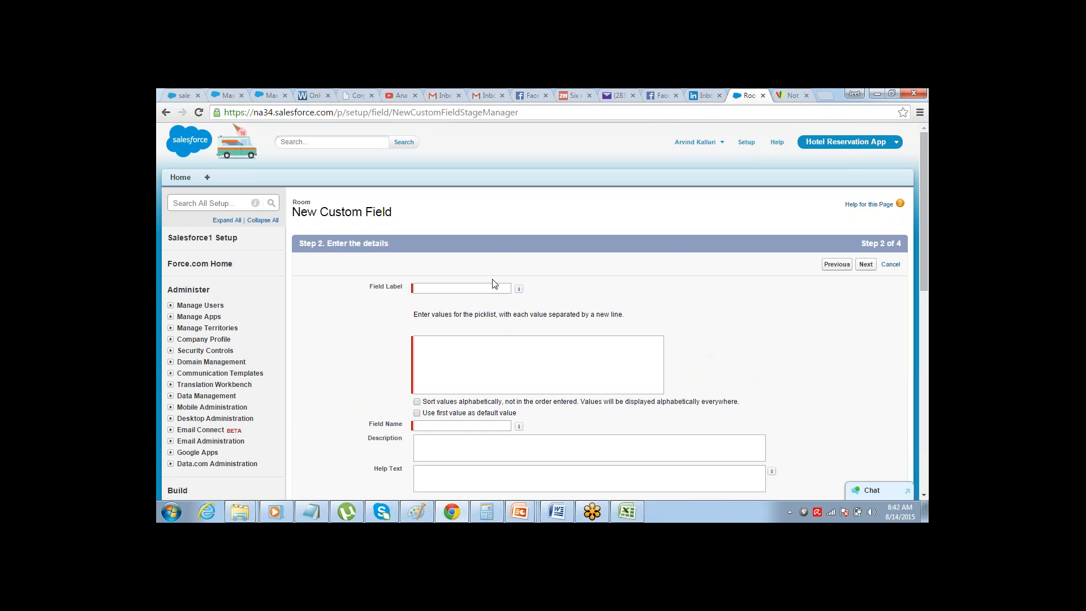
Label the picklist field "Type" and enter the values Type A, Type B and Type C on separate lines
click(489, 286)
text(Type)
key(Tab)
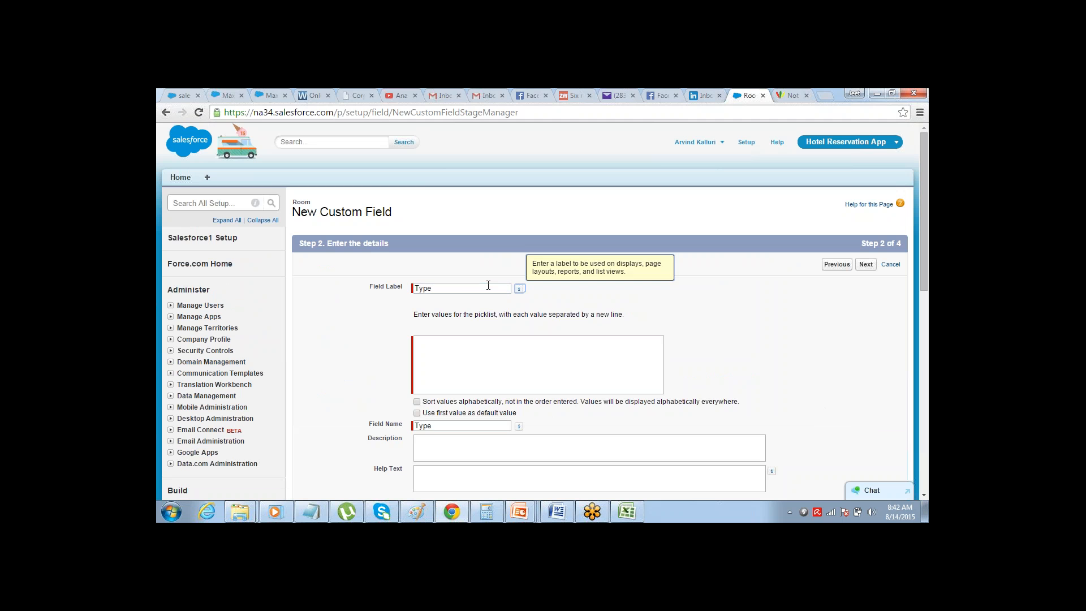
click(460, 350)
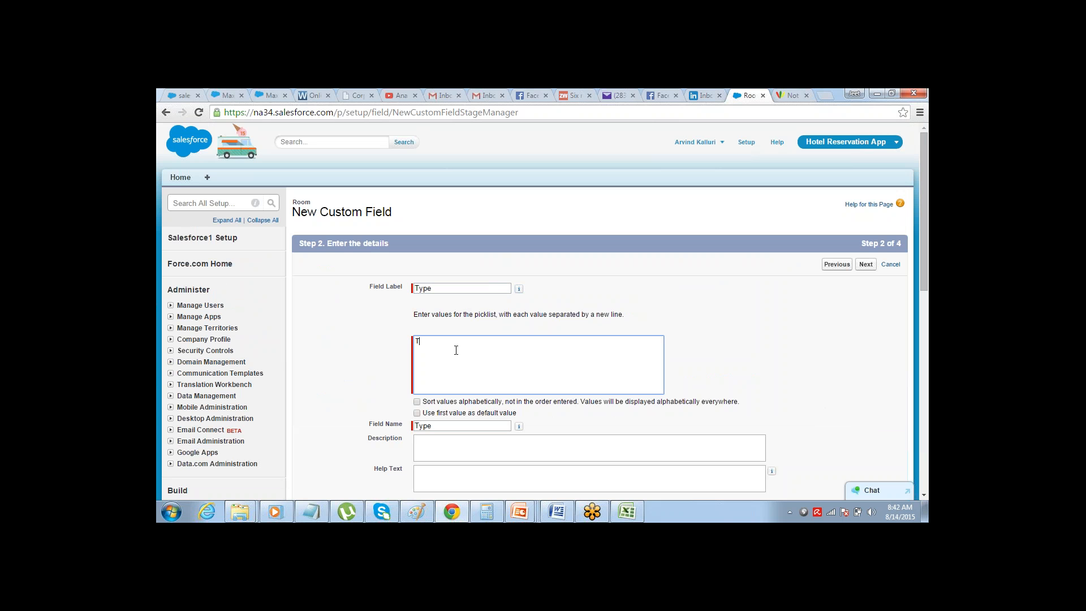
text(Type A)
key(Return)
text(Ty)
click(710, 337)
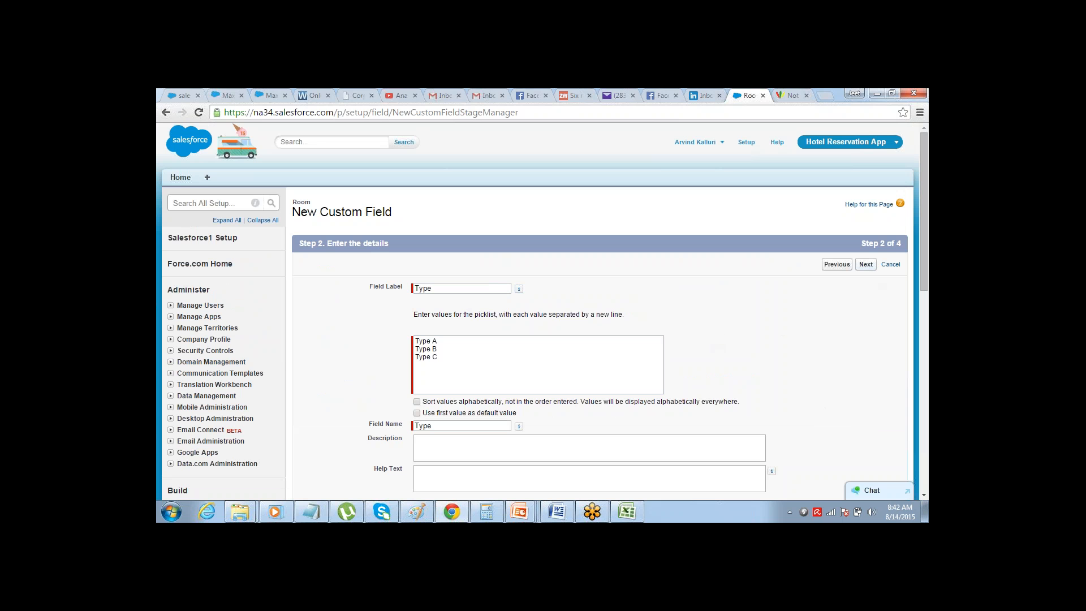
Make the Type field visible to all profiles, keep it on the Room Layout, and save it
click(866, 264)
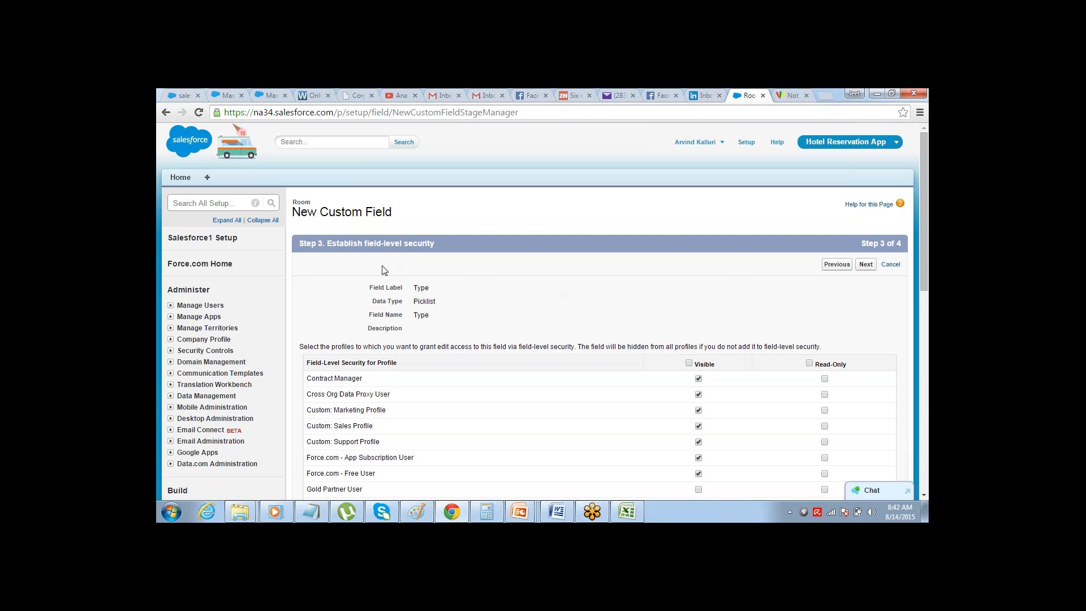
click(688, 364)
click(866, 264)
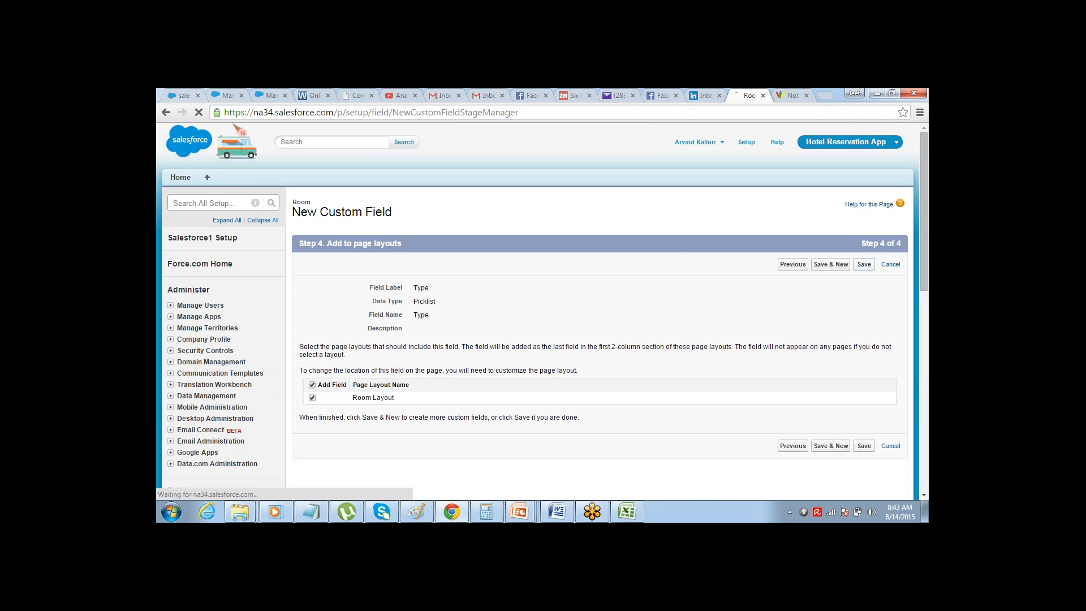
click(864, 264)
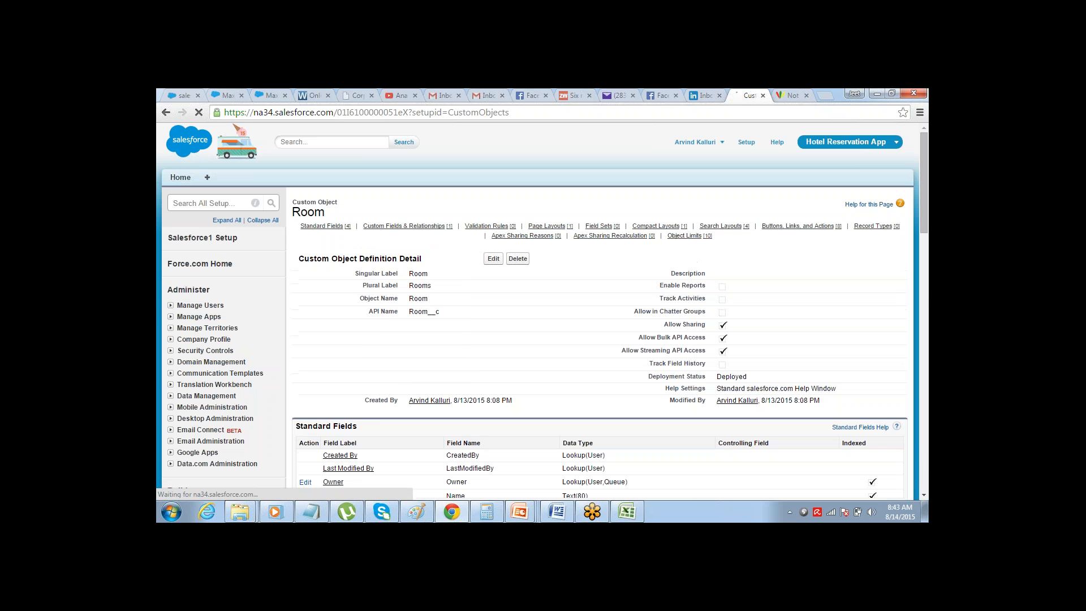
Start another custom field on the Room object with the Currency data type and label it "Price", checking the plan in the Excel workbook
scroll(922, 169, down, 6)
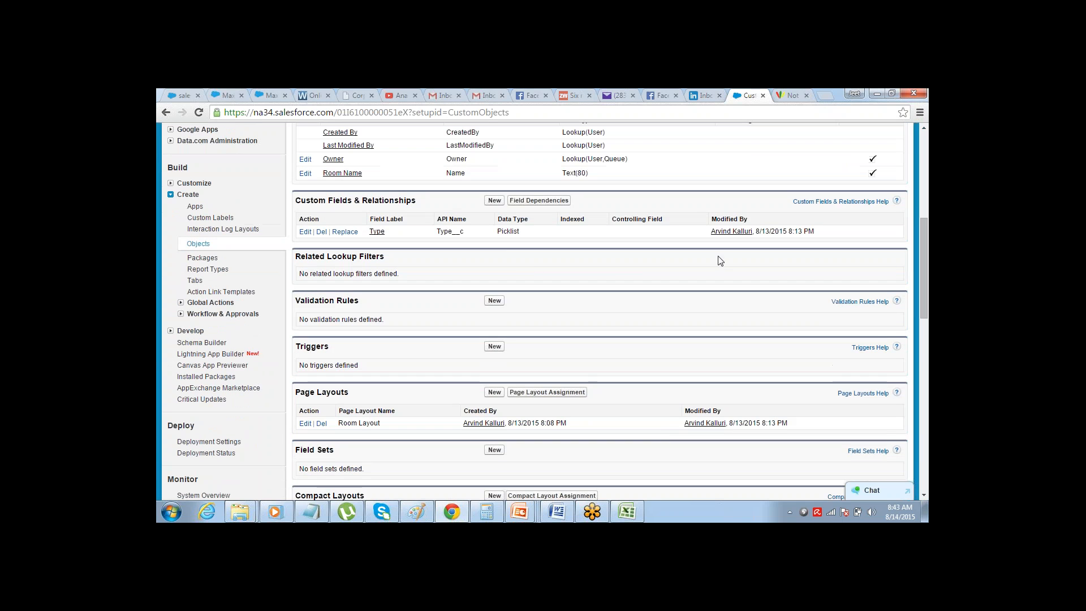
click(495, 201)
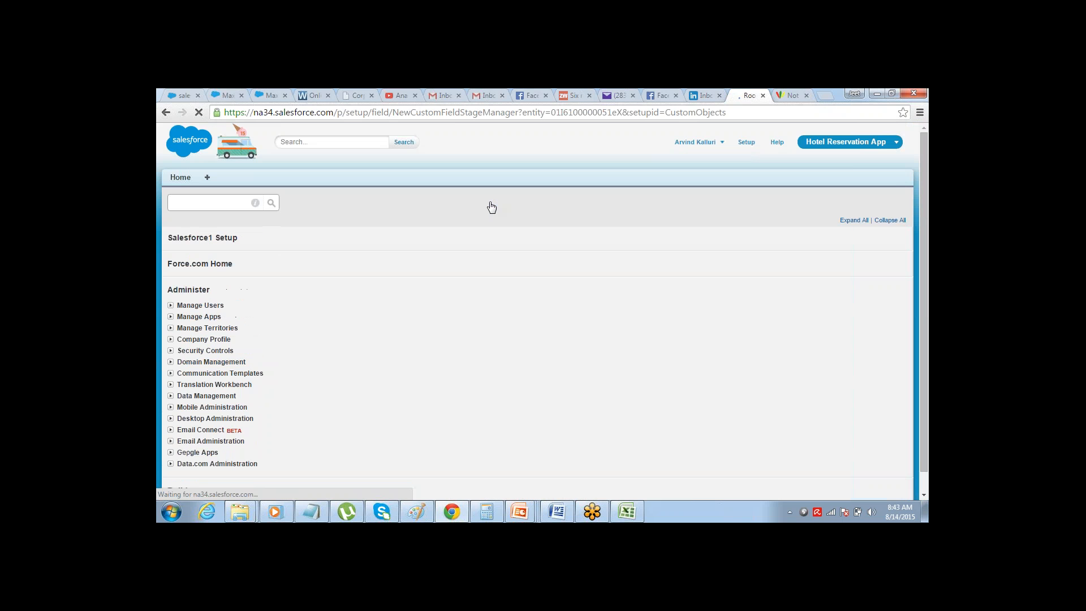
key(alt+Tab)
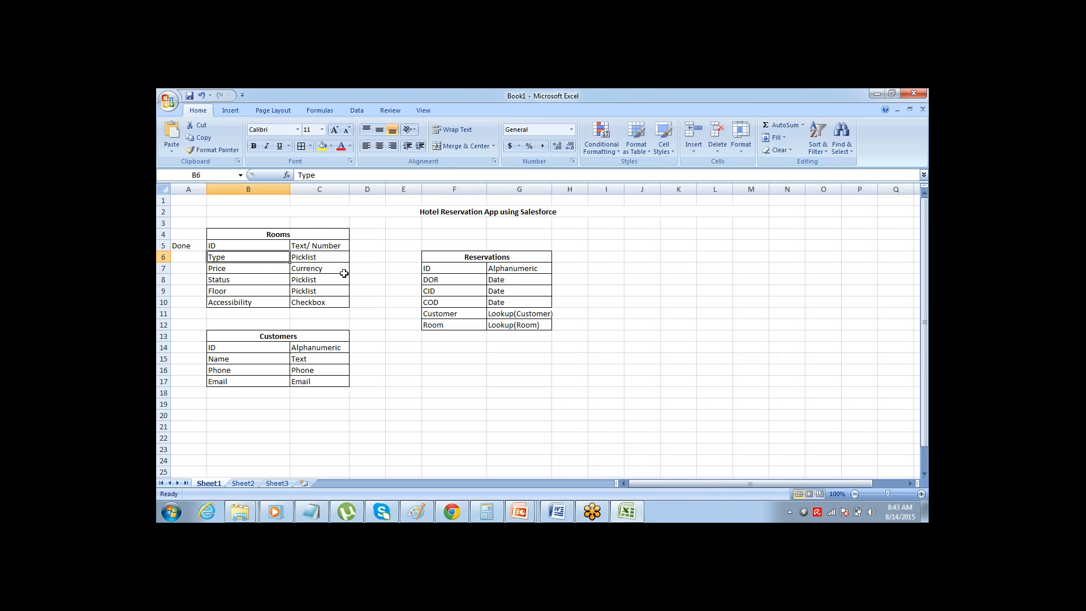
key(alt+Tab)
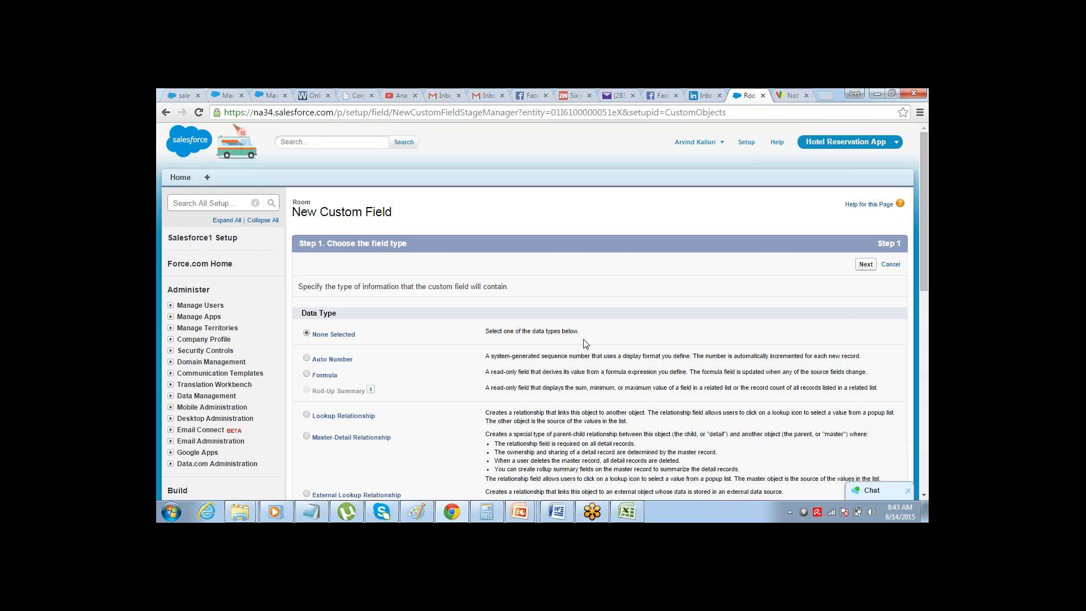
click(923, 496)
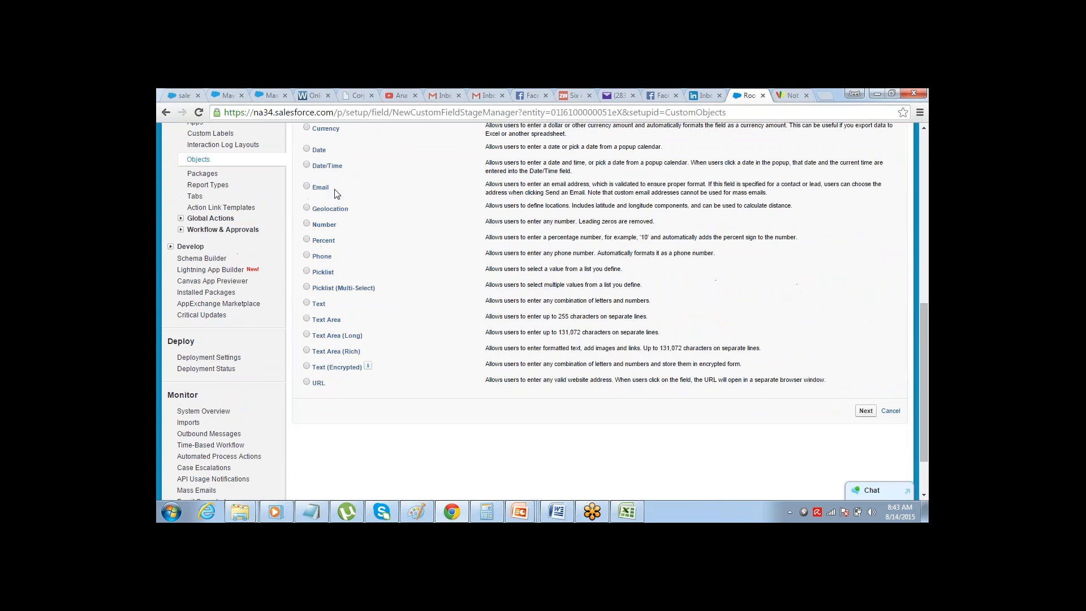
click(306, 127)
click(866, 411)
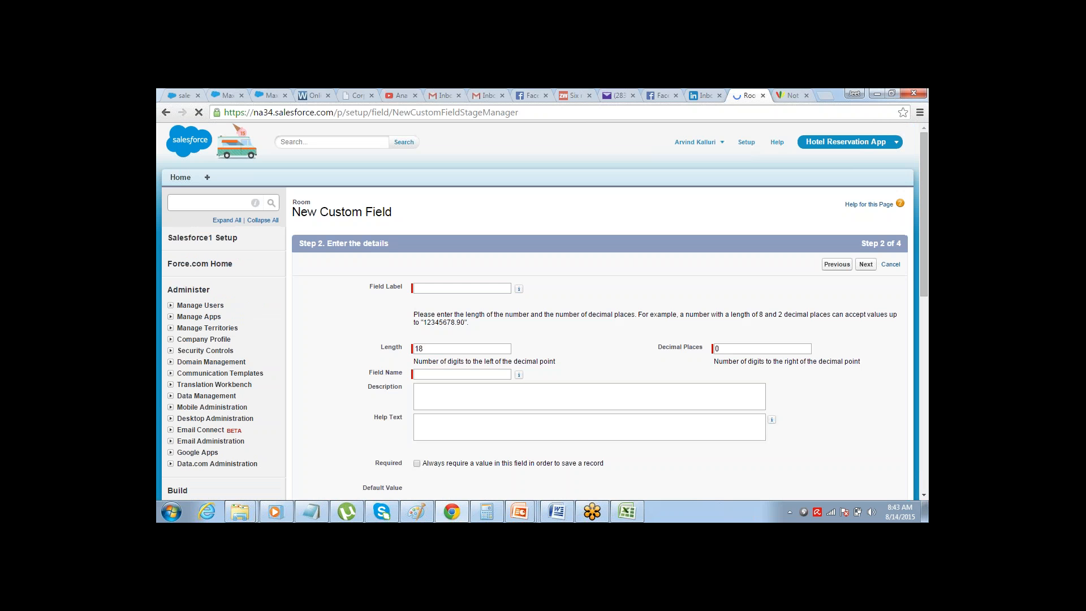
text(Price)
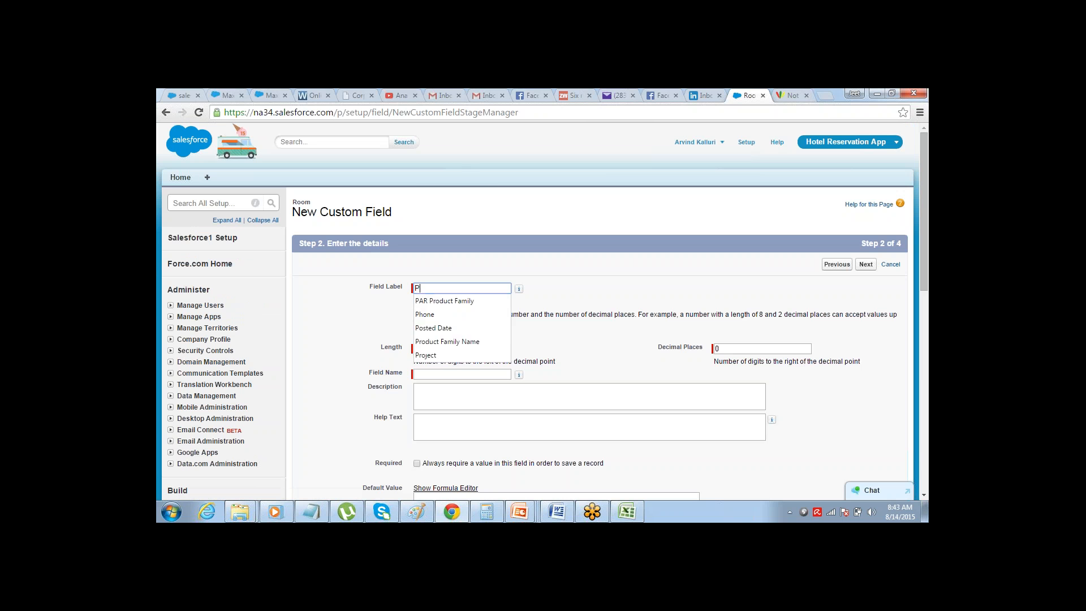
key(Tab)
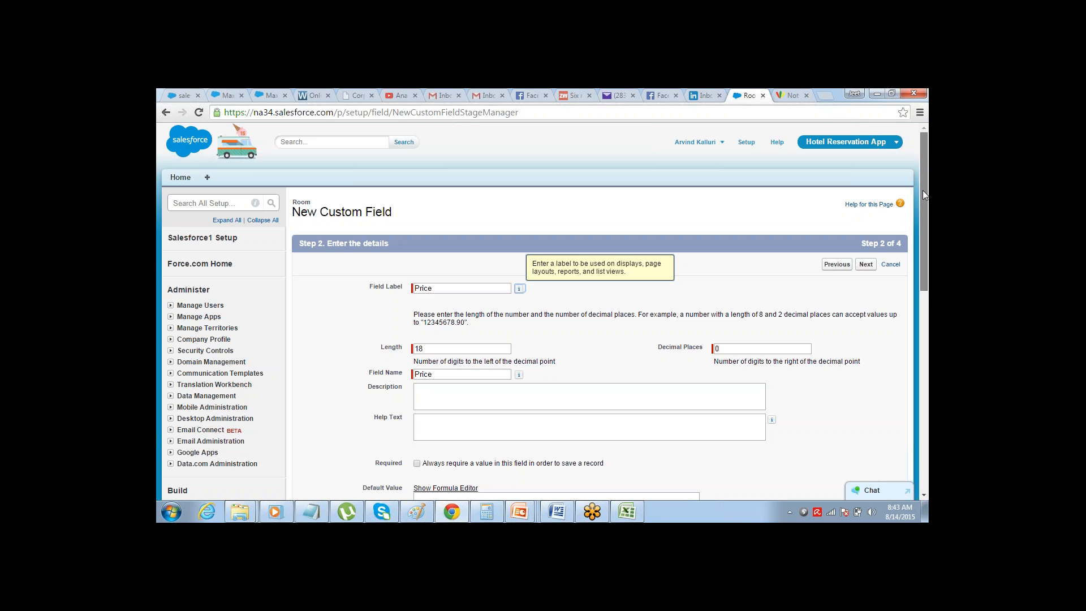
Set the Price currency field's length to 10 digits with 0 decimal places and continue to field-level security
scroll(922, 190, down, 1)
click(457, 296)
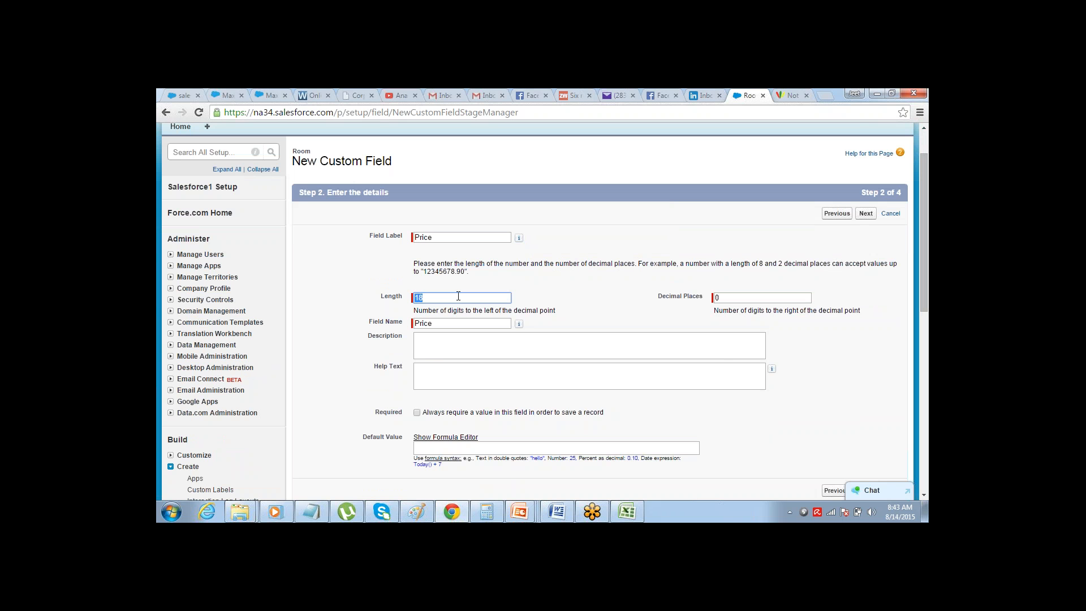
click(458, 296)
click(701, 255)
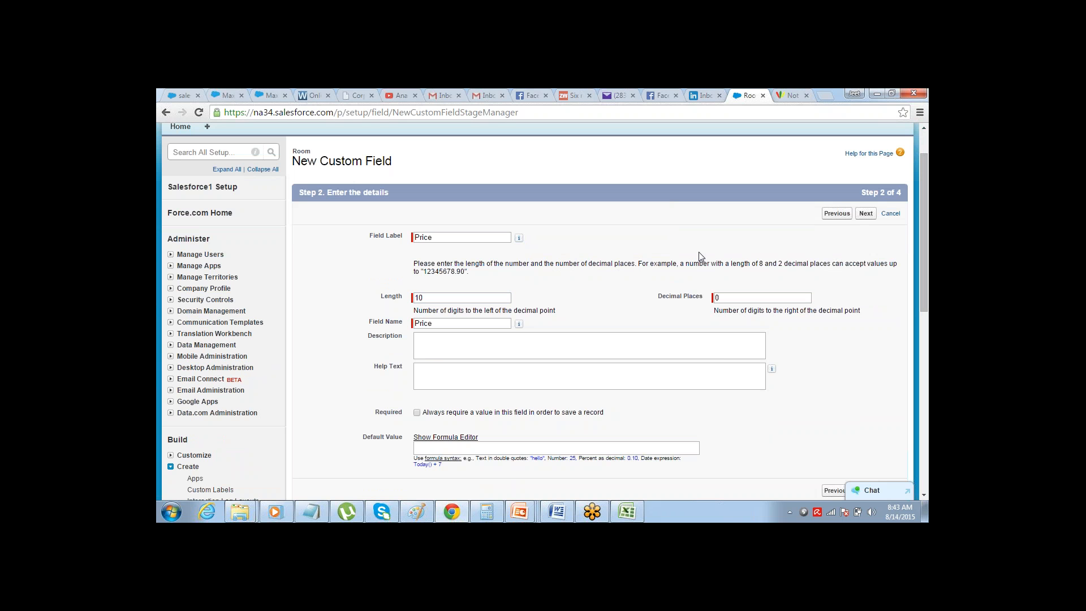
click(865, 214)
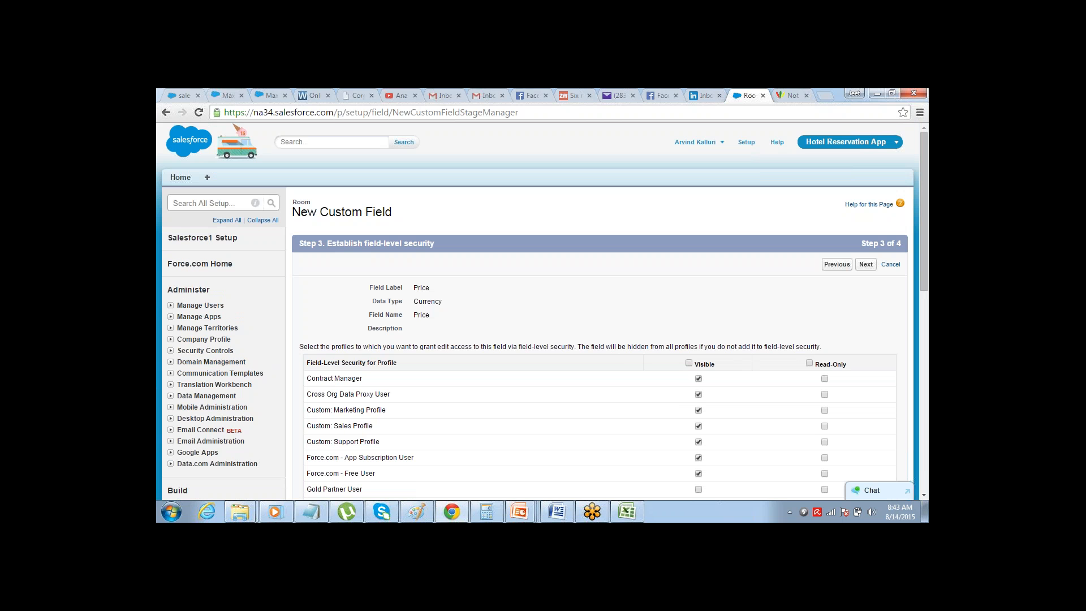
Make the Price field visible to all profiles, keep it on the Room Layout, and save it
click(689, 362)
click(866, 264)
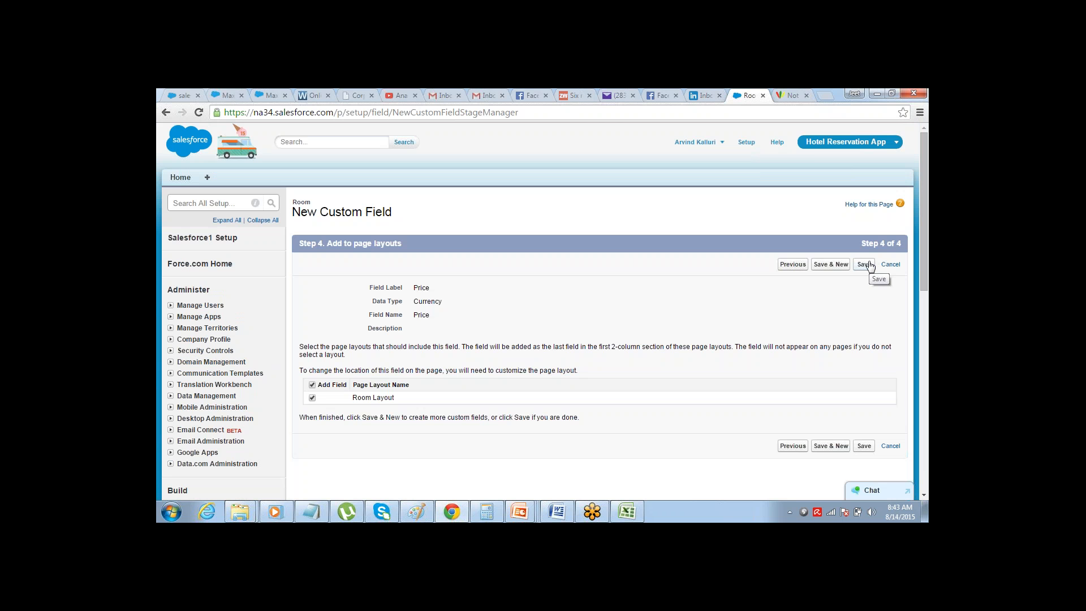
click(866, 264)
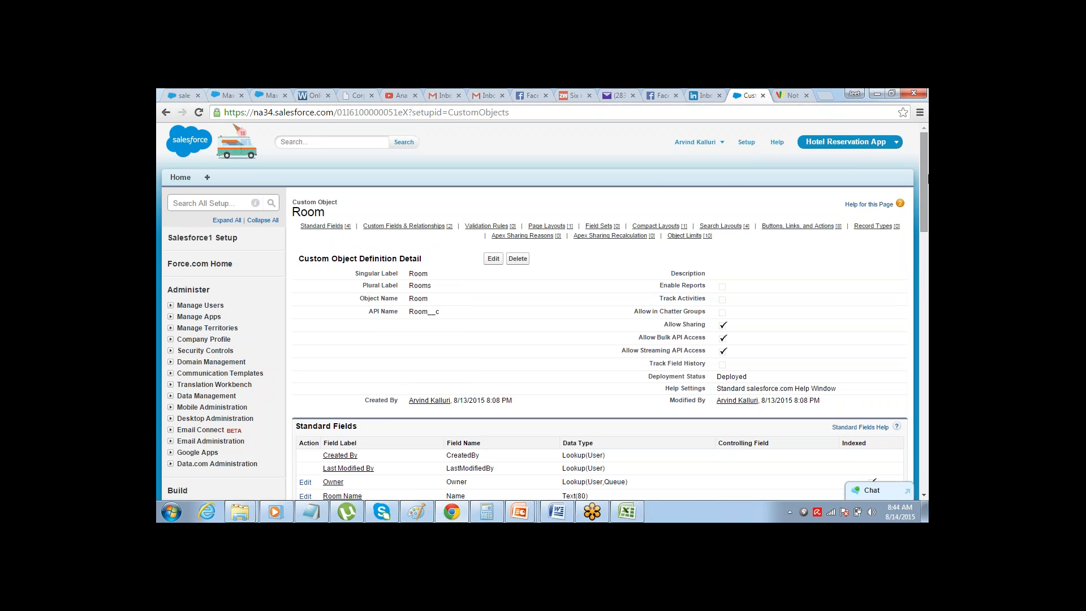
Check the remaining planned Rooms fields in the Excel workbook down to the Accessibility row, and return to Salesforce
scroll(906, 230, down, 3)
key(alt+Tab)
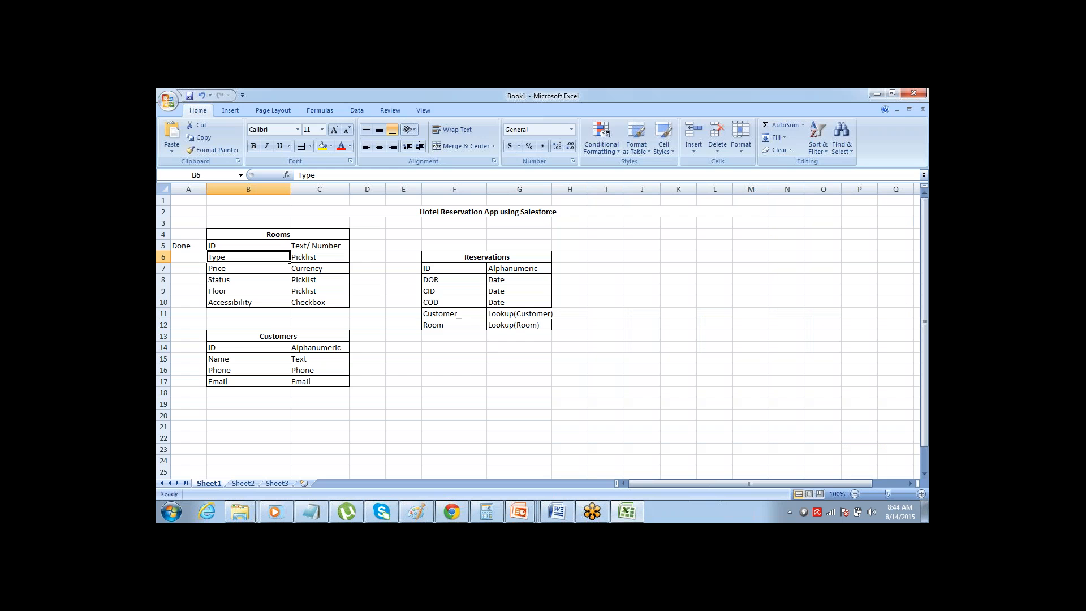
key(Down)
key(Down)
key(Down)
key(Down)
drag(290, 304, 349, 307)
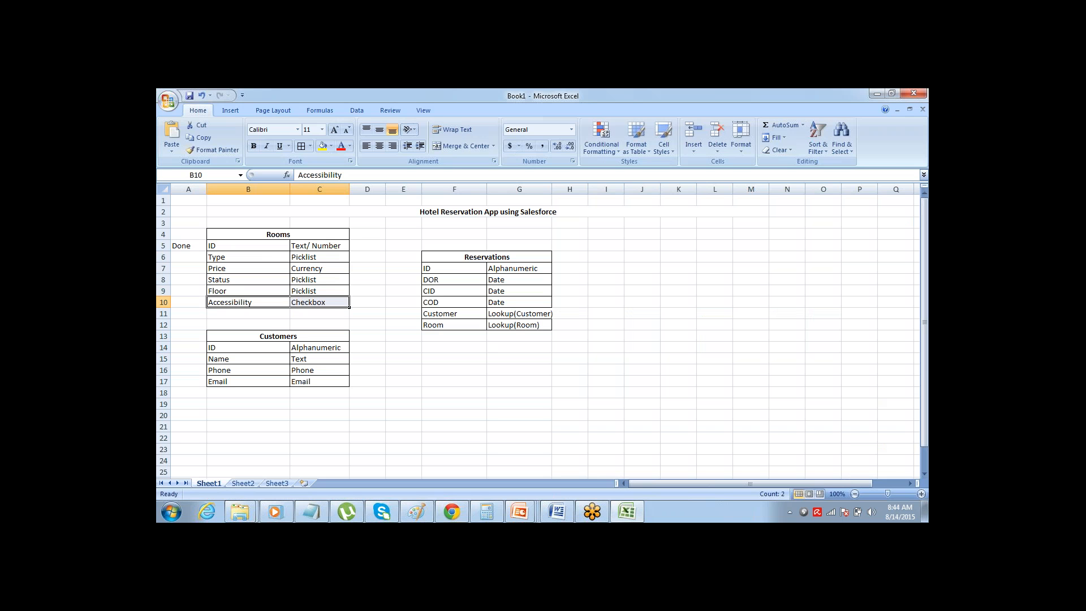
key(alt+Tab)
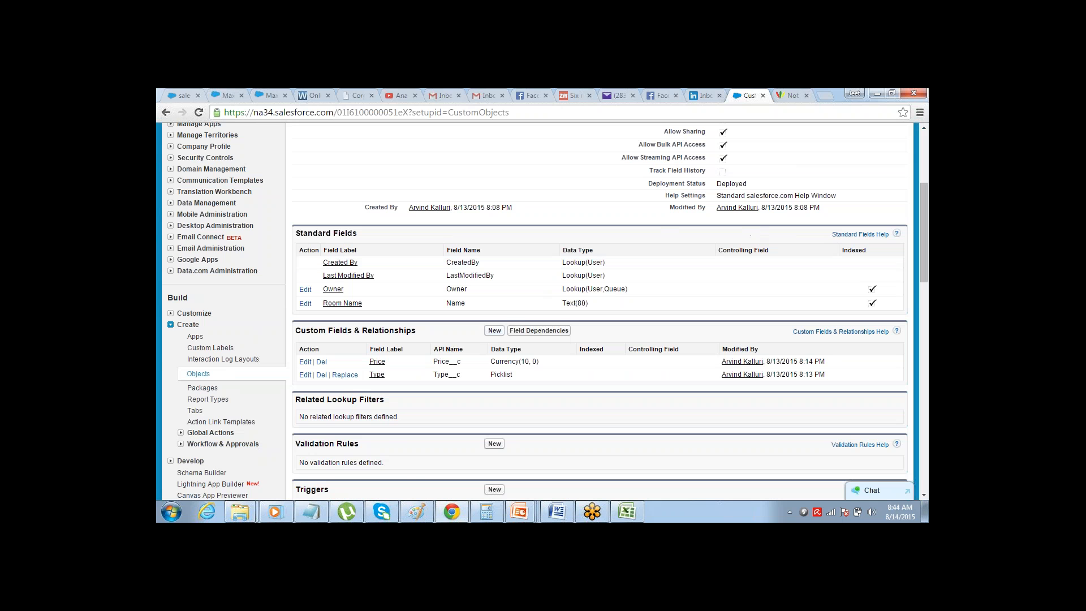
Start another custom field on the Room object with the Checkbox data type and continue to its details
click(495, 330)
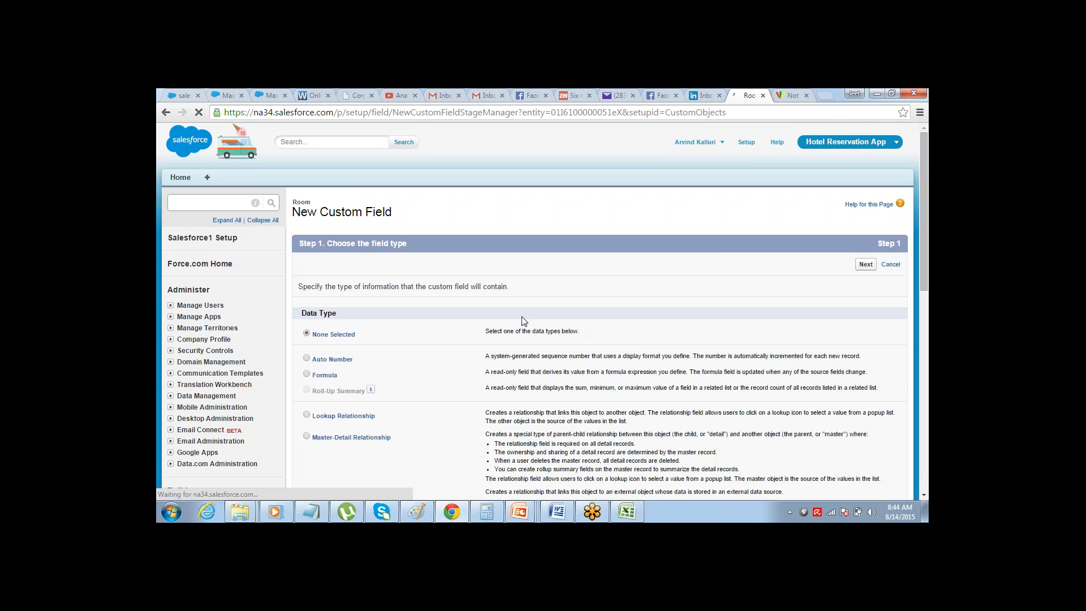
drag(925, 153, 915, 283)
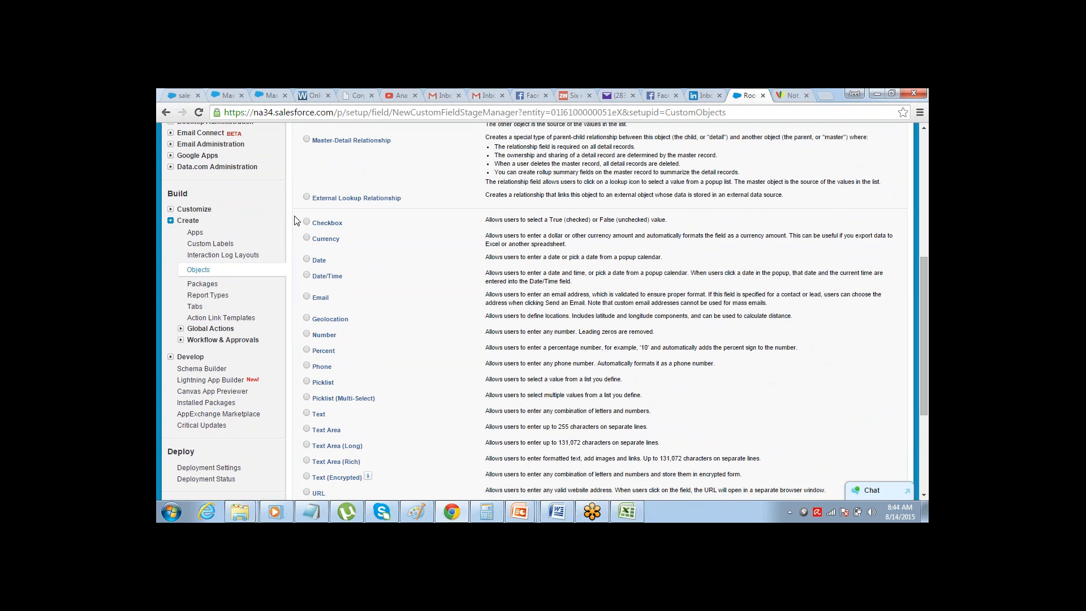
click(315, 226)
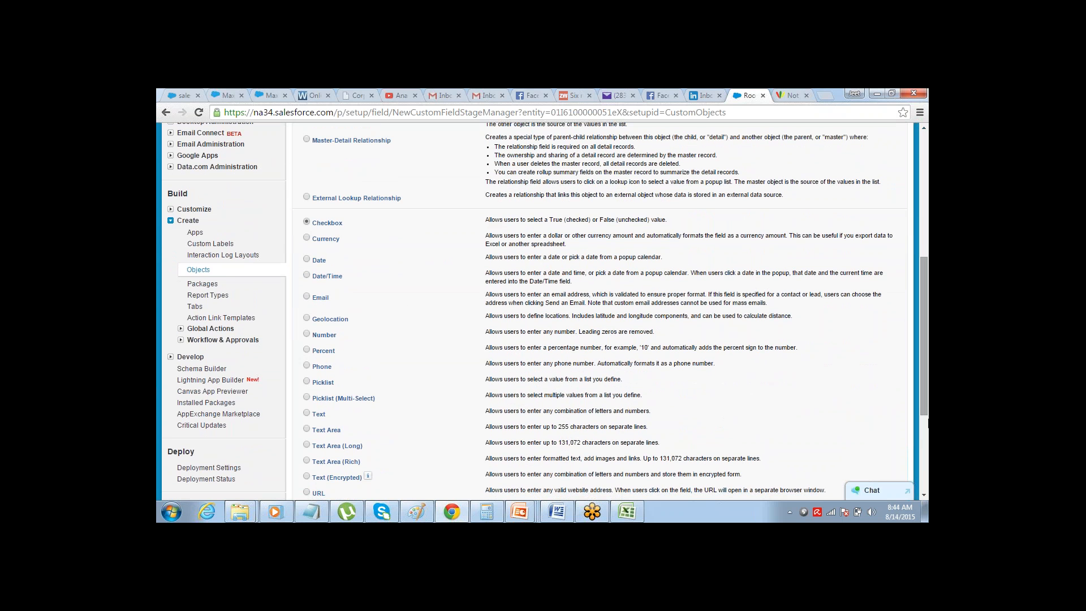
scroll(923, 492, down, 3)
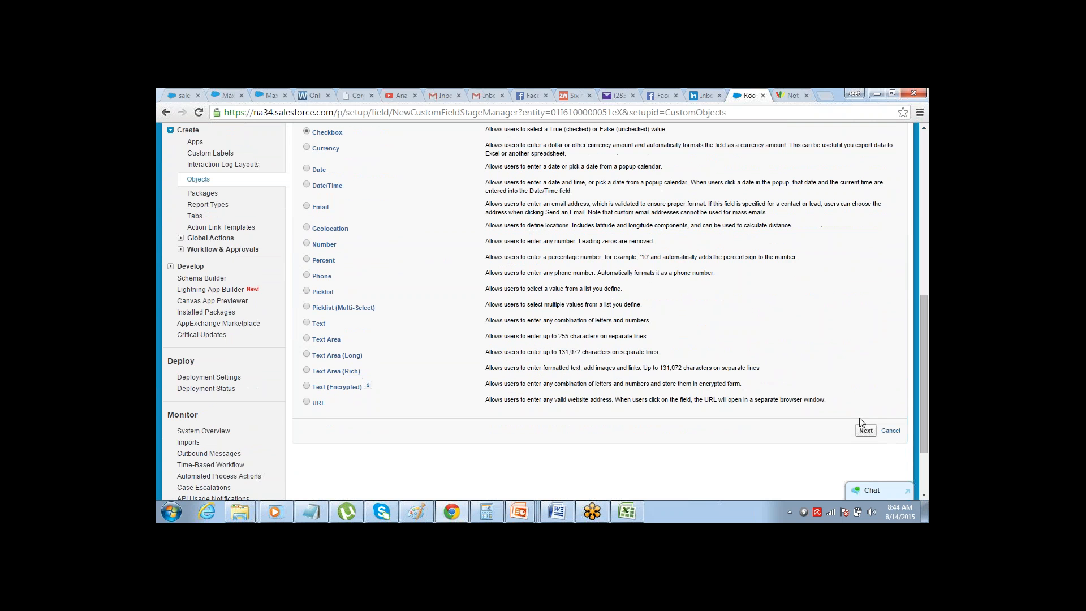
click(861, 429)
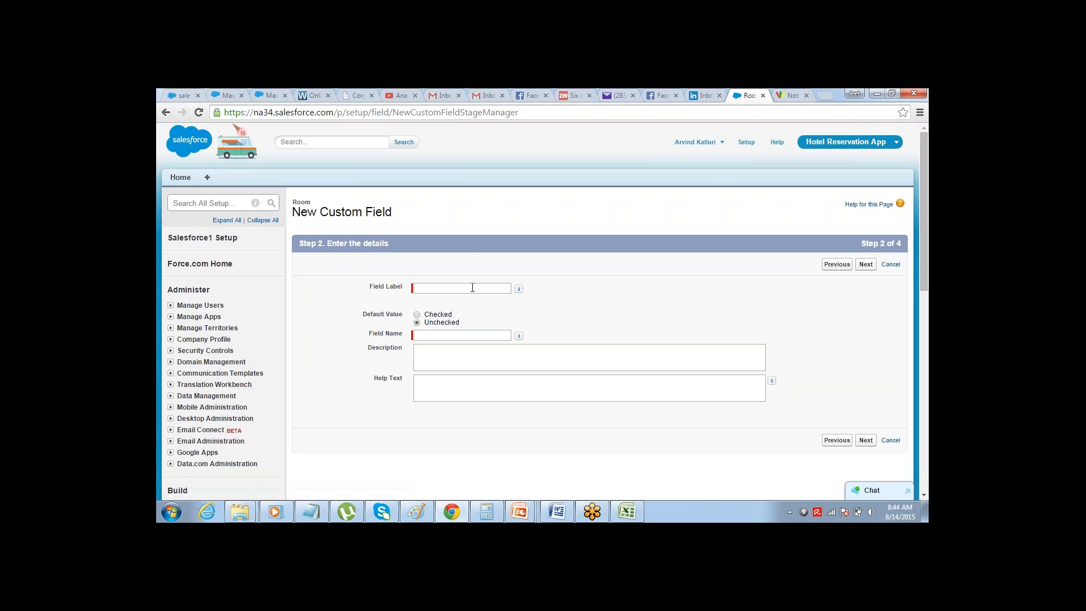
Label the checkbox field "Accessible" and let the matching field name fill in
click(472, 287)
text(C)
key(BackSpace)
text(Acc)
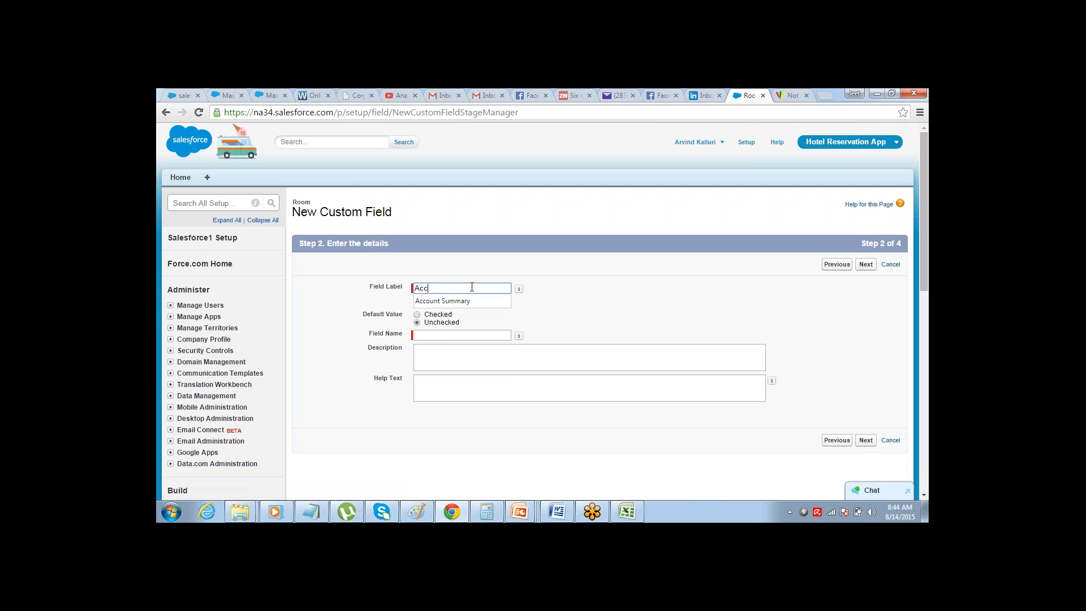
text(essible)
key(Tab)
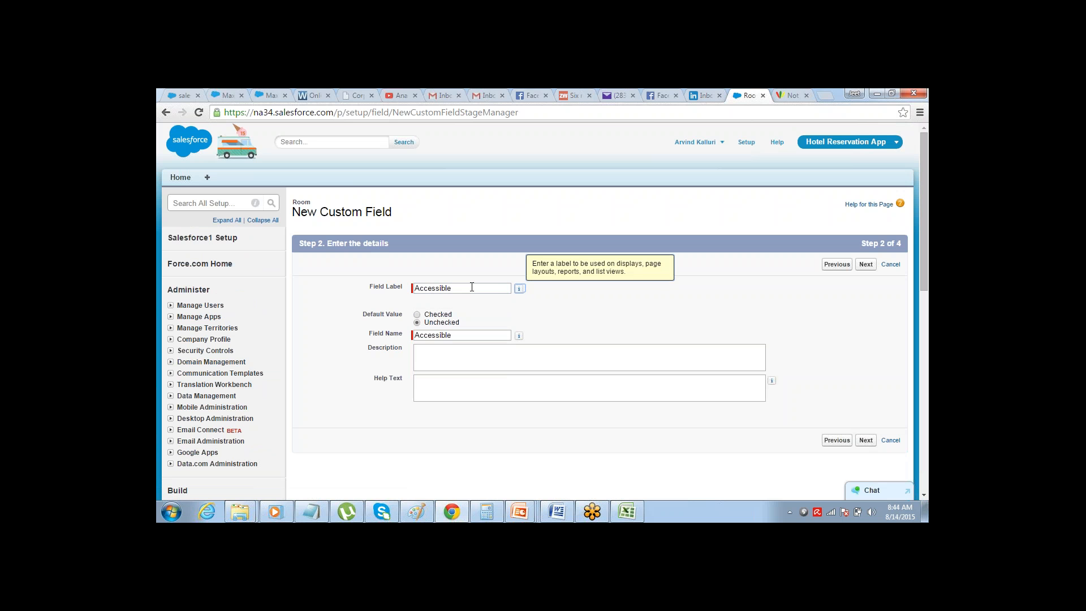
click(472, 287)
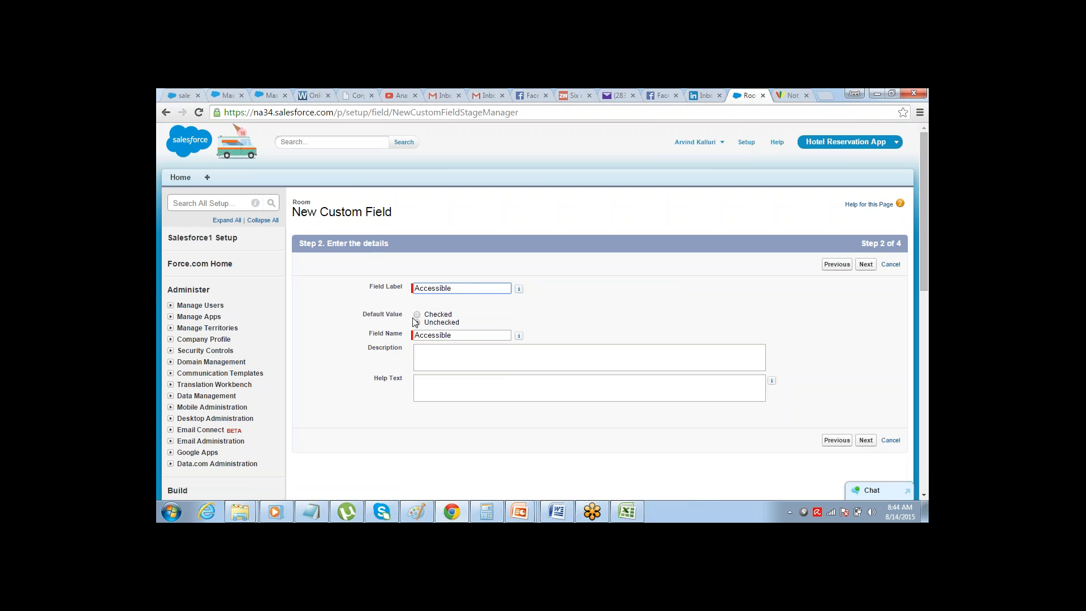
Keep the Accessible field unchecked by default, accept the field-level security and page layout settings, and save it
click(363, 315)
click(865, 263)
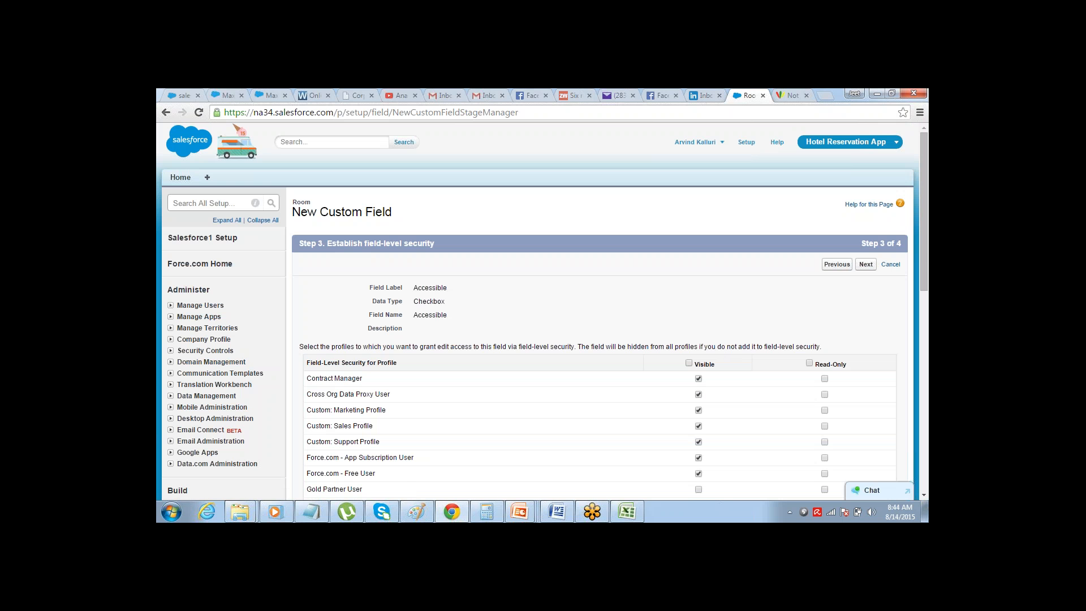
click(866, 264)
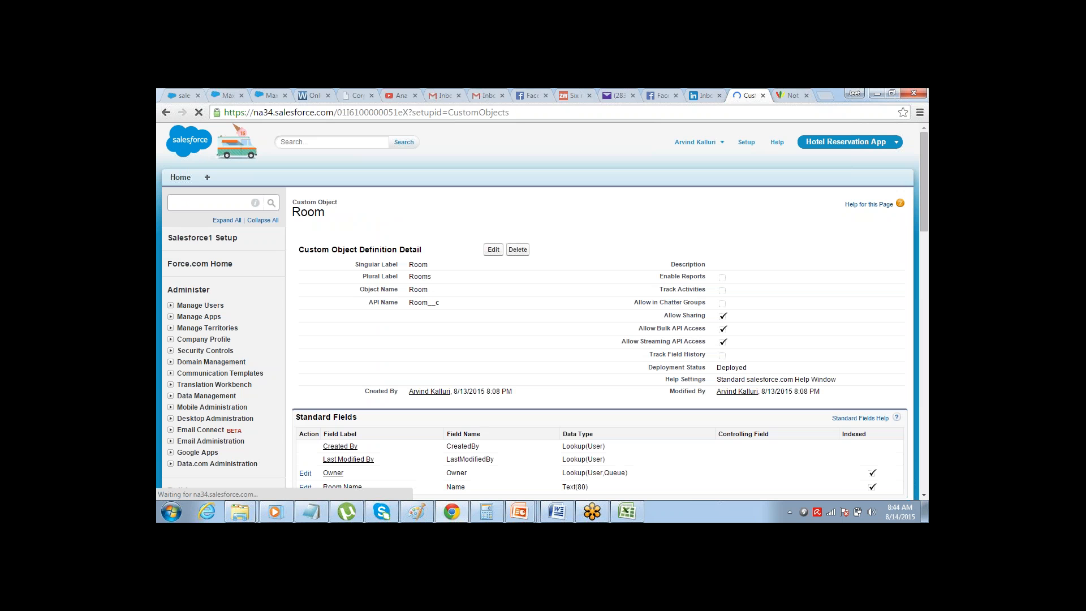
Examine the Room object's standard and custom fields and its layouts, reopening Room from the list of custom objects
drag(923, 179, 905, 252)
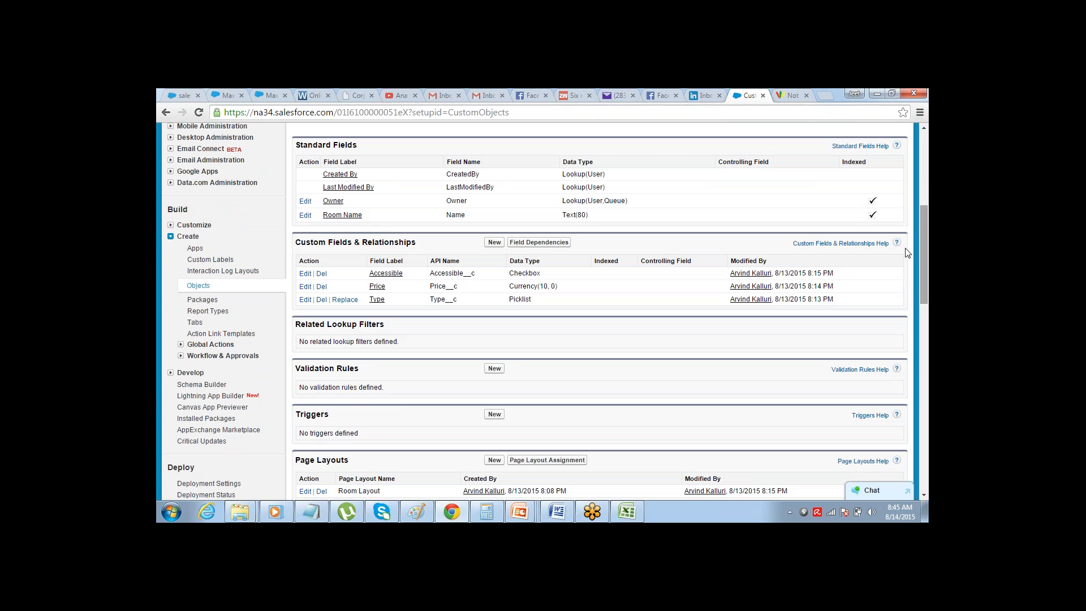
drag(926, 213, 927, 143)
drag(928, 140, 927, 141)
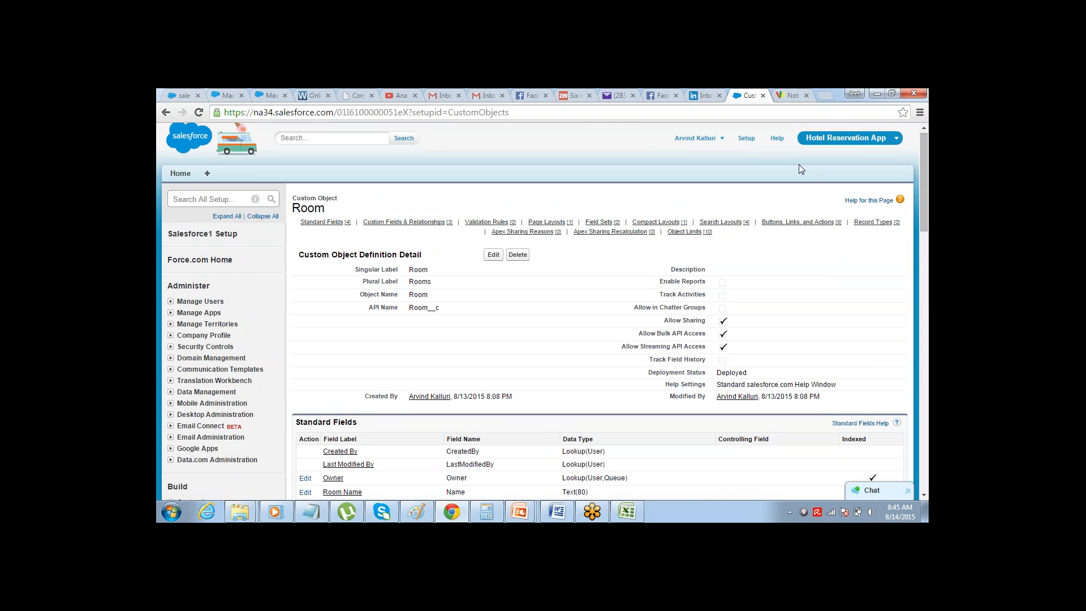
drag(923, 227, 909, 362)
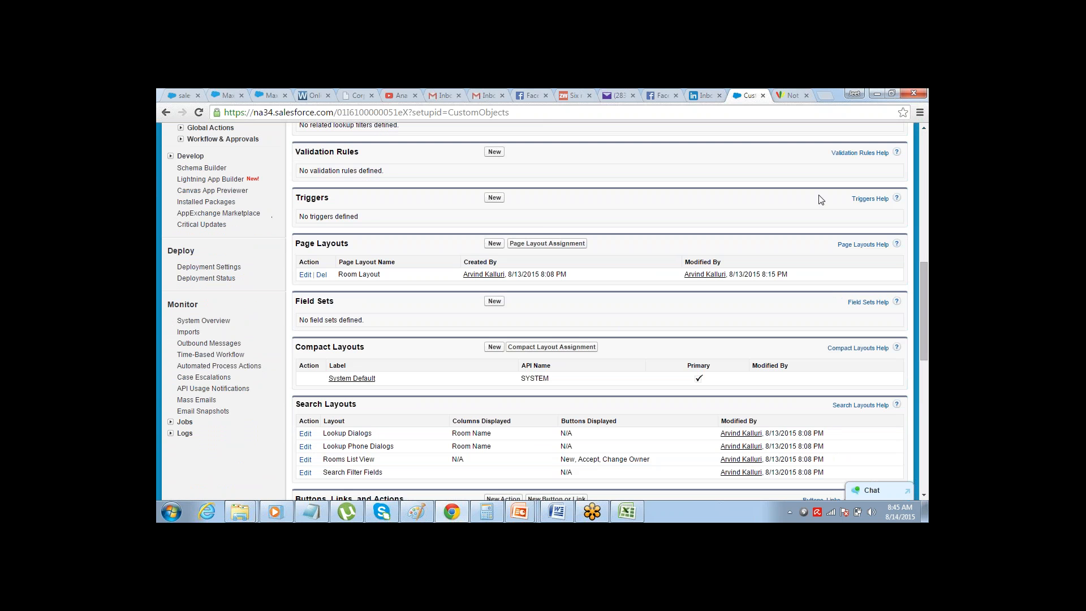
click(924, 128)
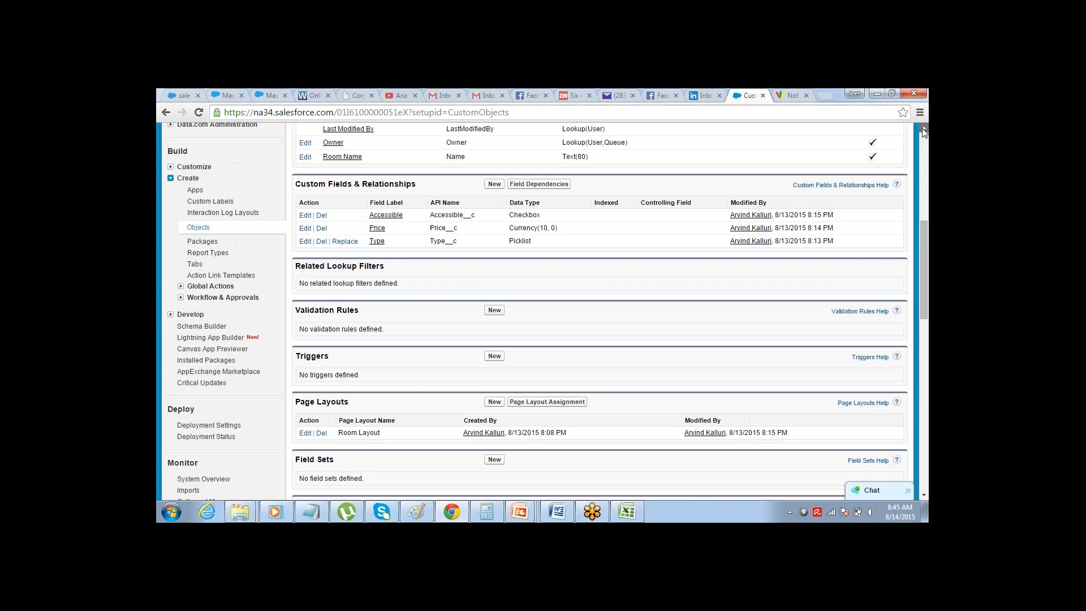
click(199, 227)
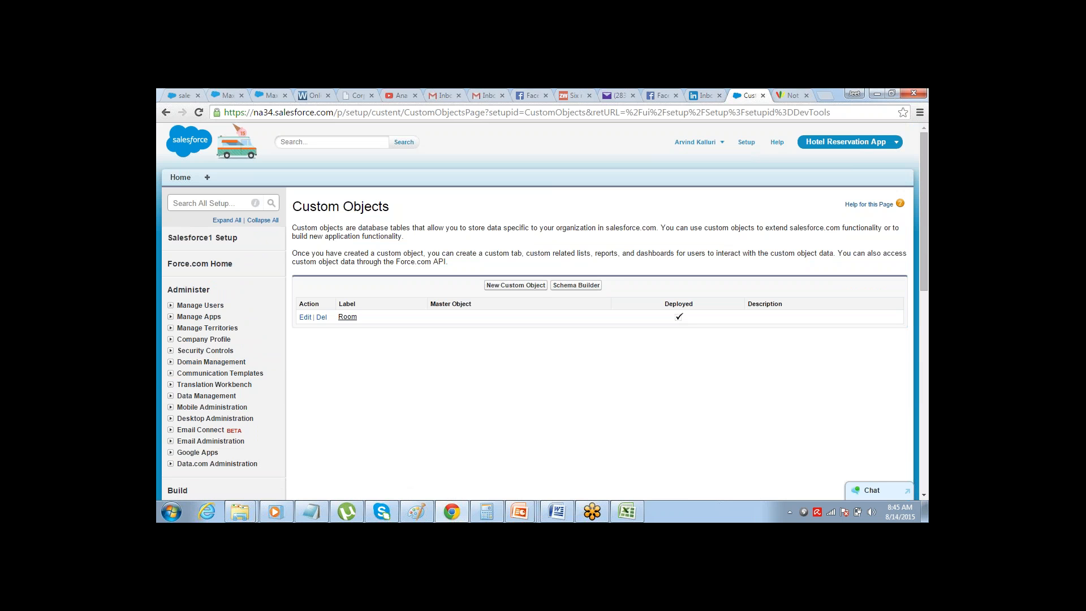
click(347, 317)
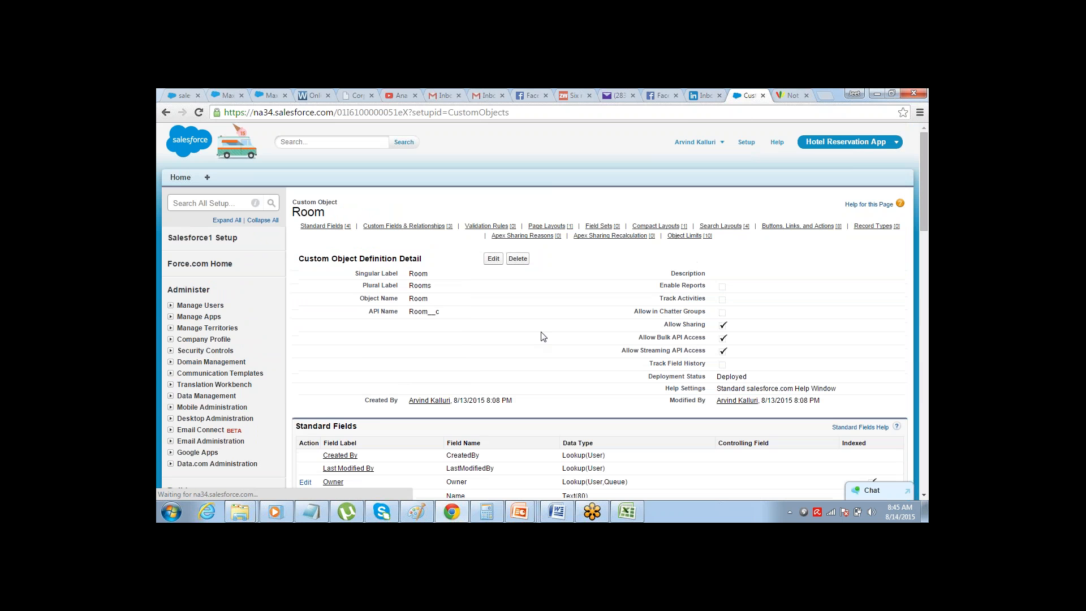
click(924, 496)
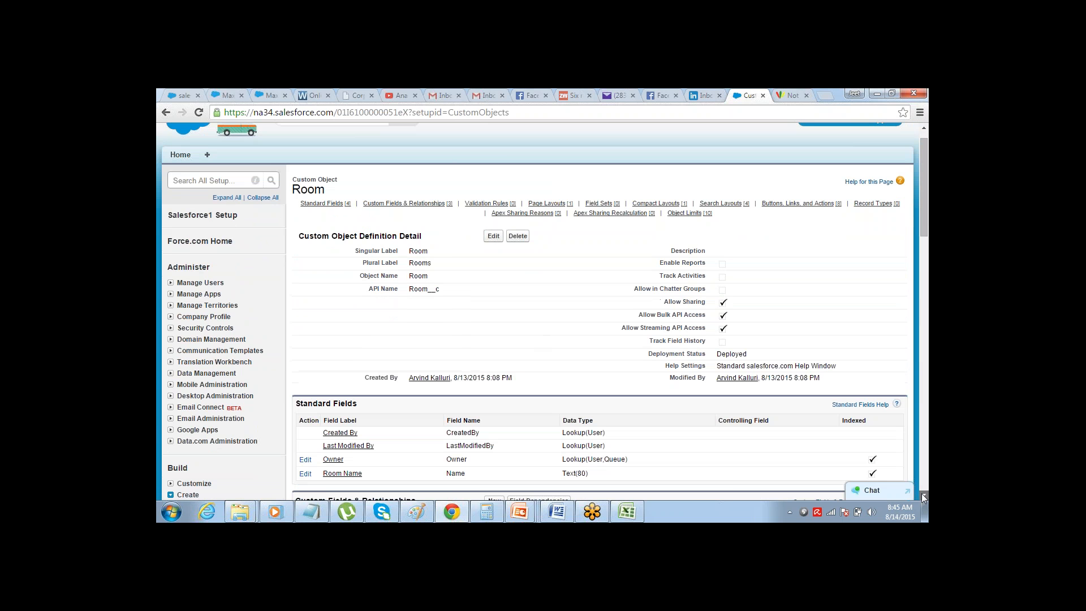
click(924, 496)
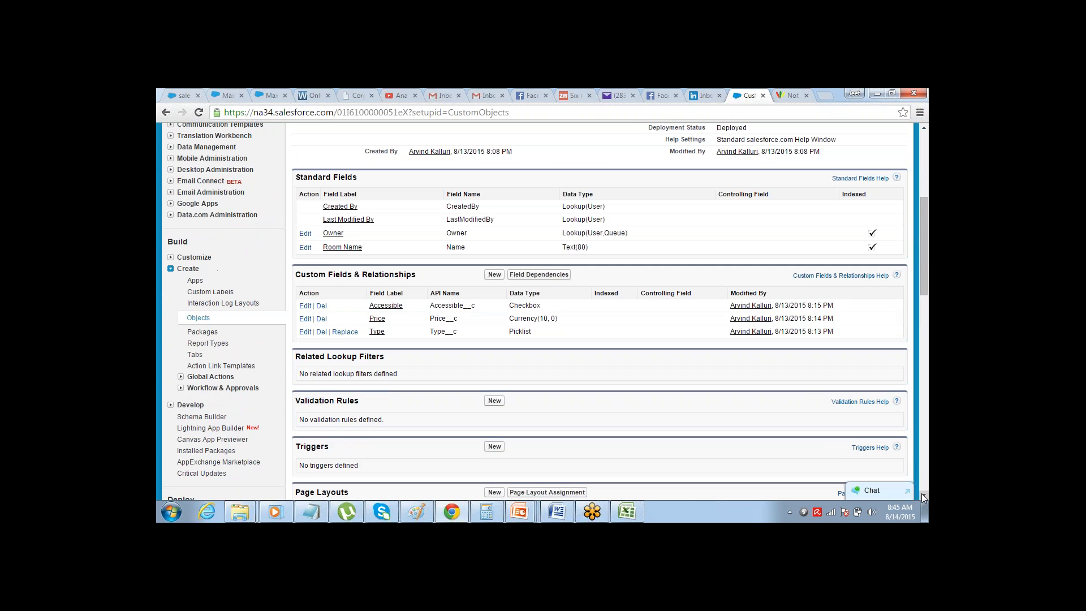
drag(926, 224, 926, 143)
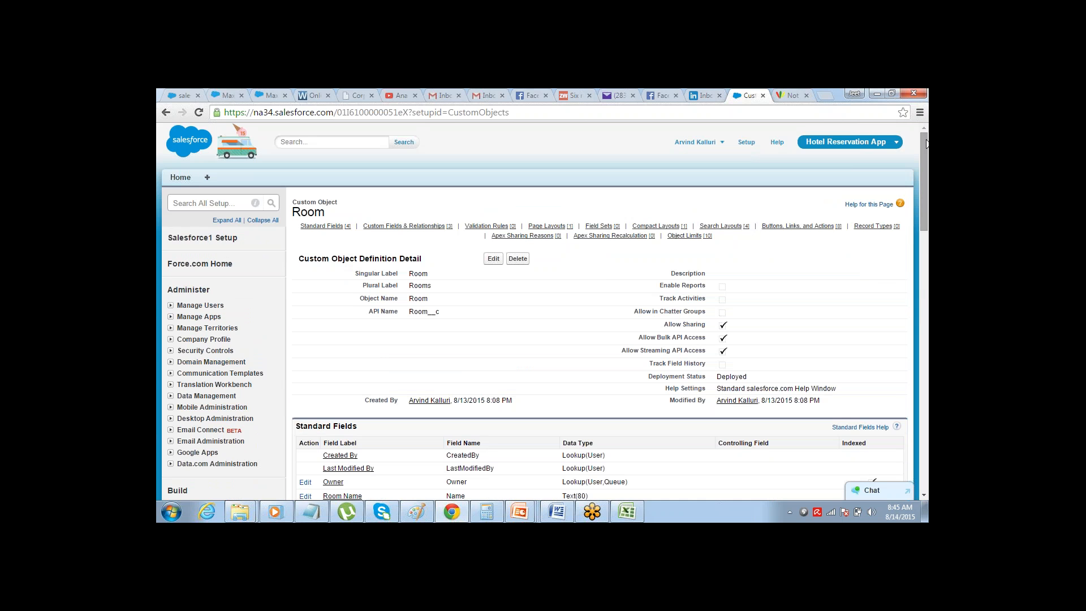
Rename the Room object's standard Room Name field to "Room Number", keep its Text data type, and save
drag(927, 144, 927, 198)
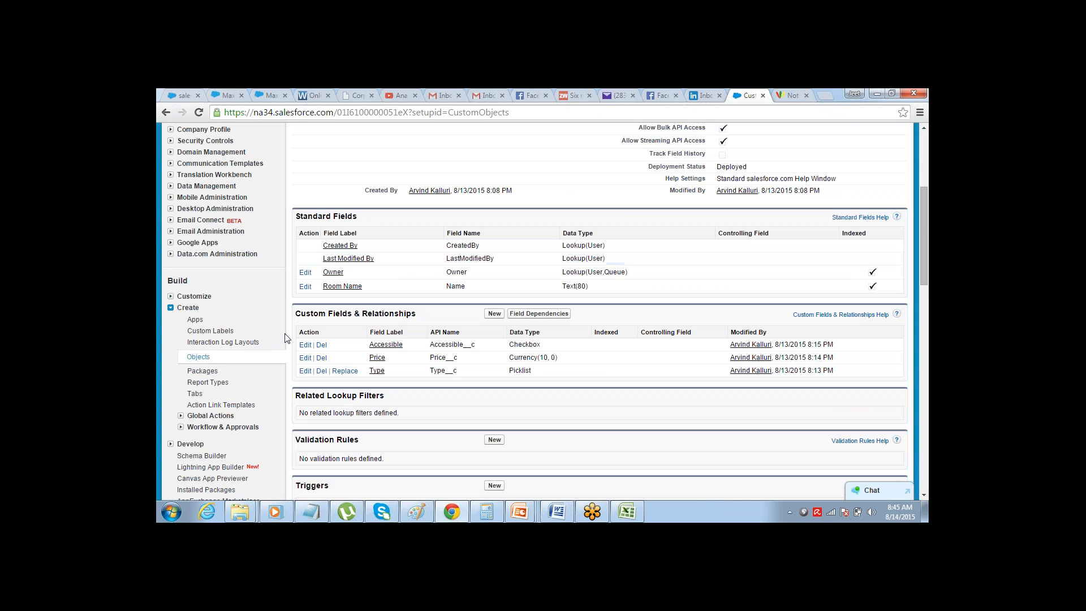
click(305, 286)
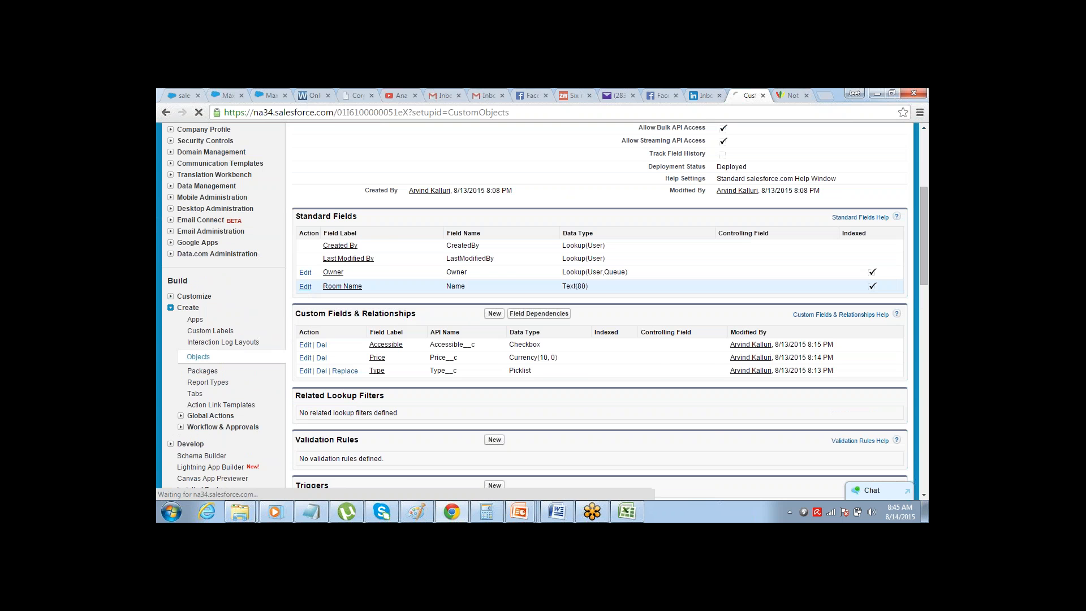
click(407, 283)
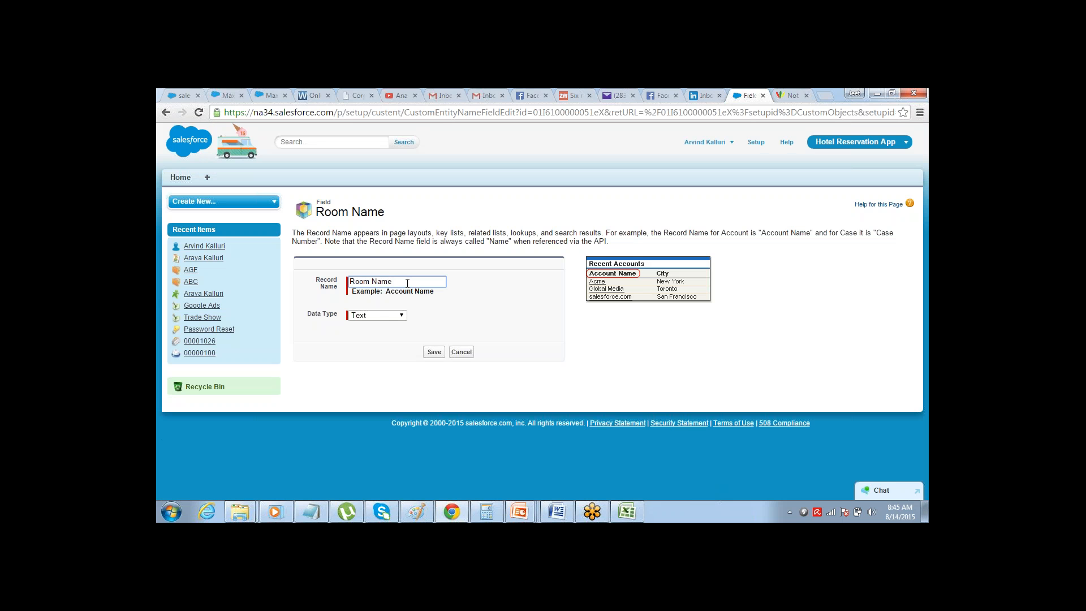
double_click(407, 283)
text(Number)
click(434, 351)
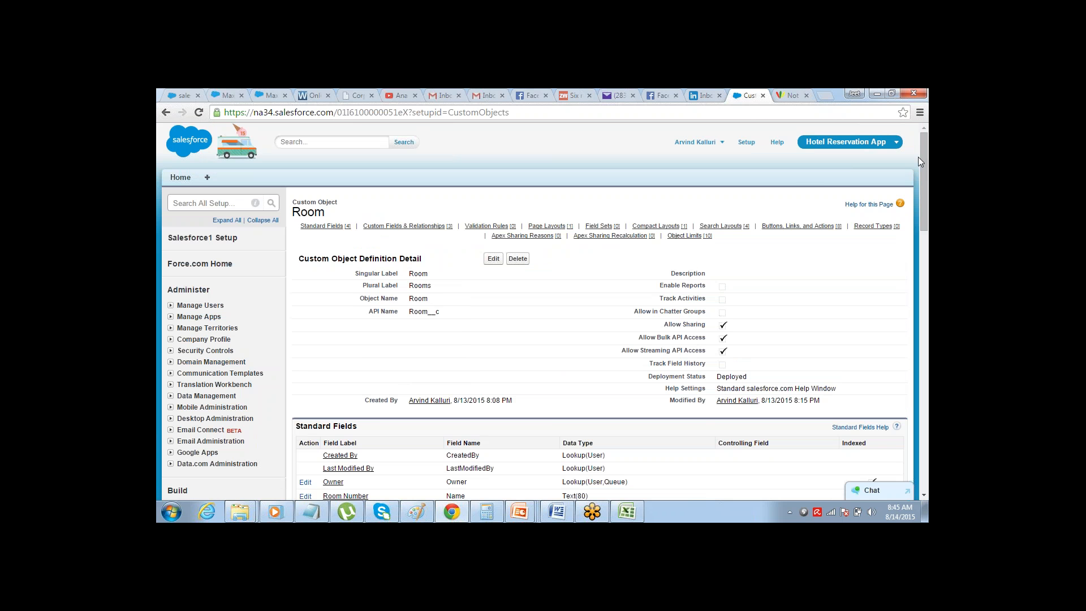
Review the Room object's standard and custom fields, then open the setup page for custom tabs
drag(921, 171, 920, 239)
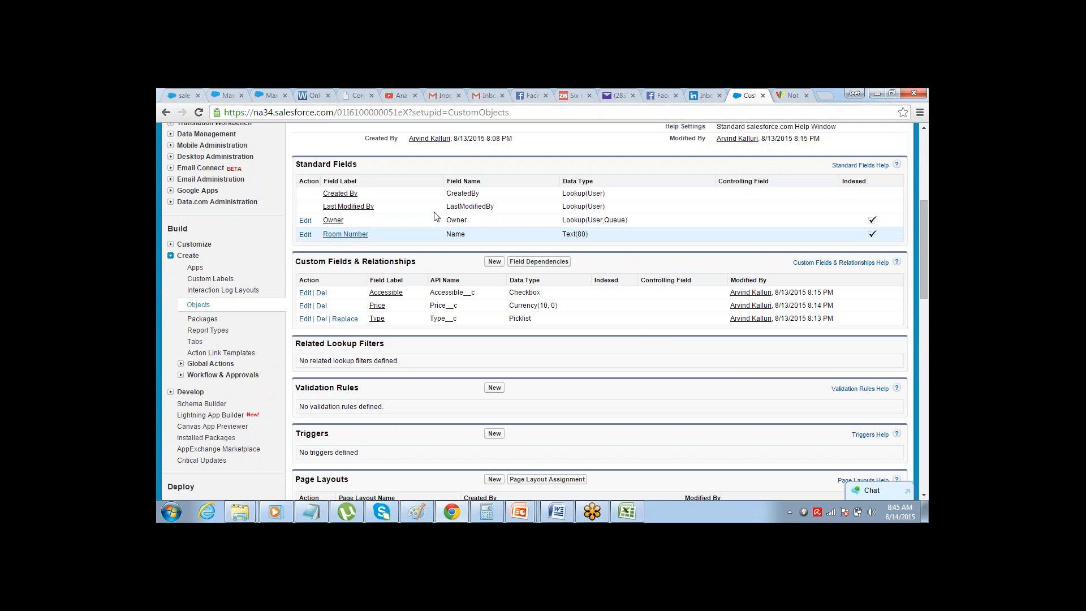
drag(924, 212, 921, 189)
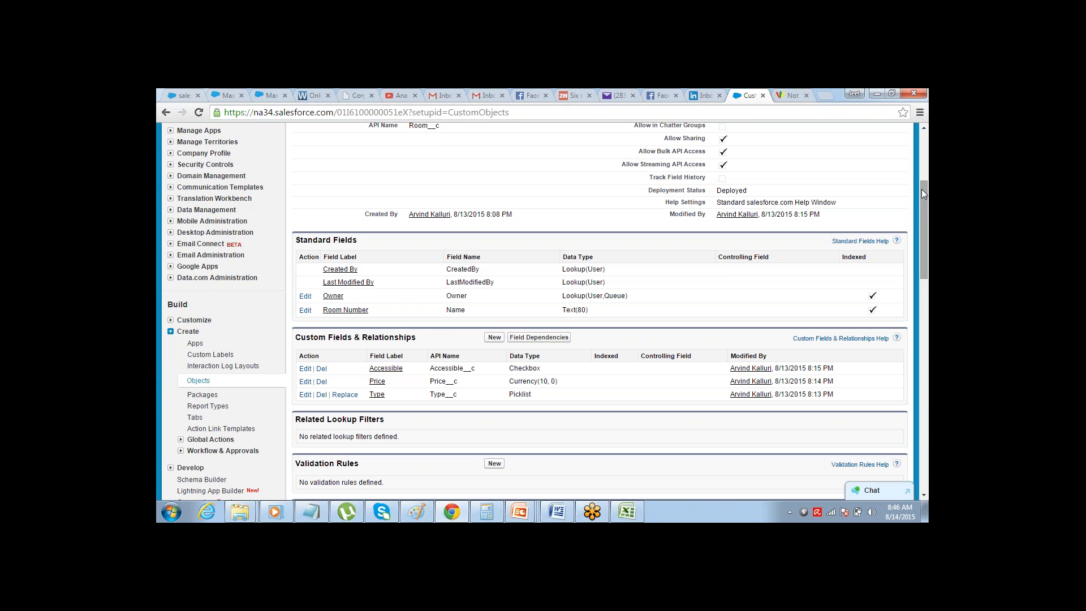
scroll(921, 192, down, 1)
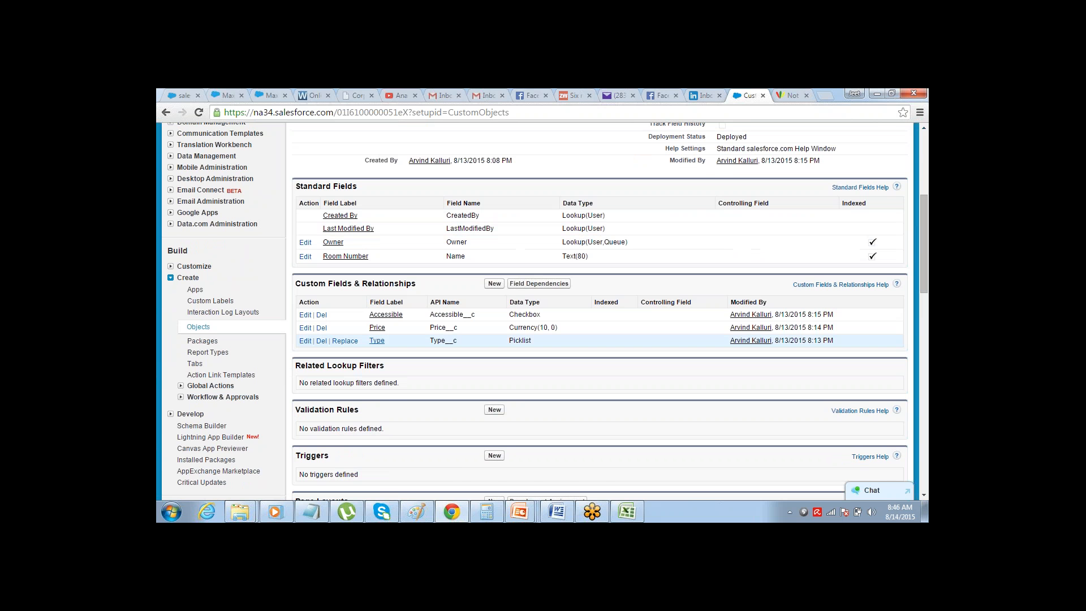
click(194, 364)
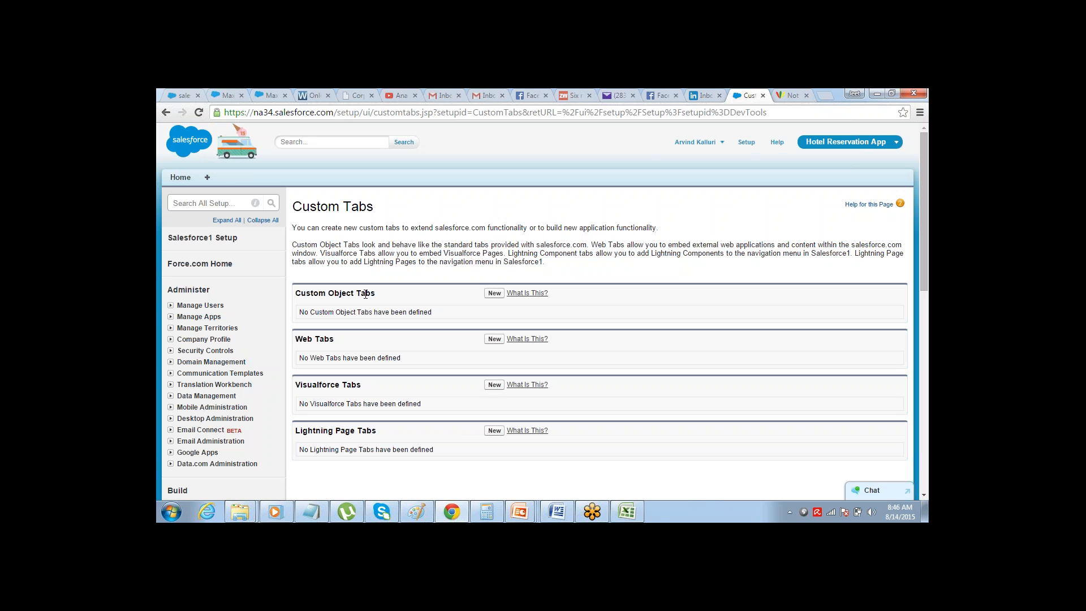
click(492, 294)
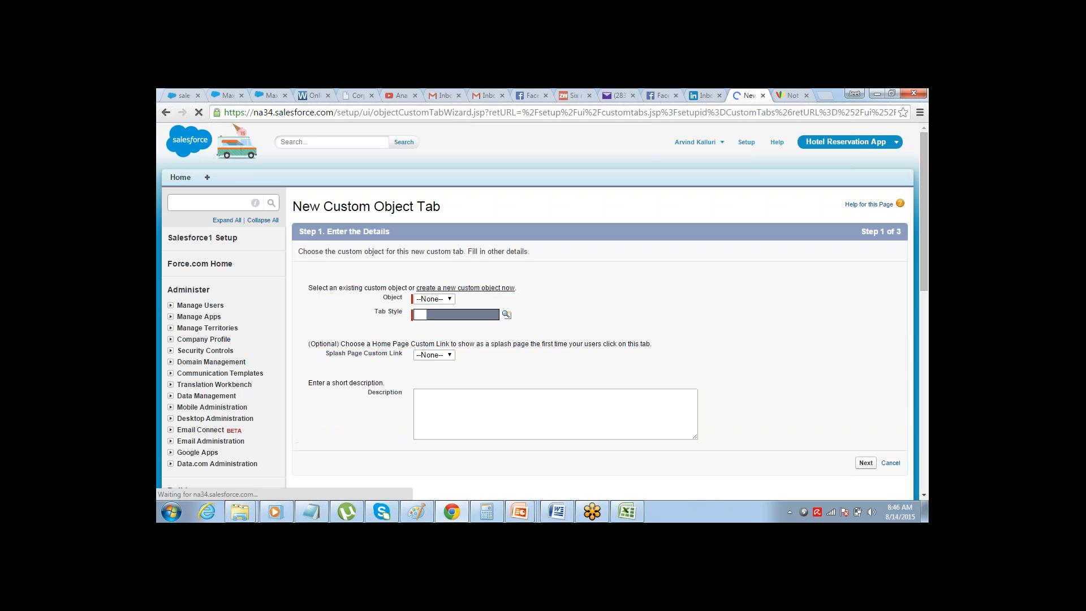
click(166, 112)
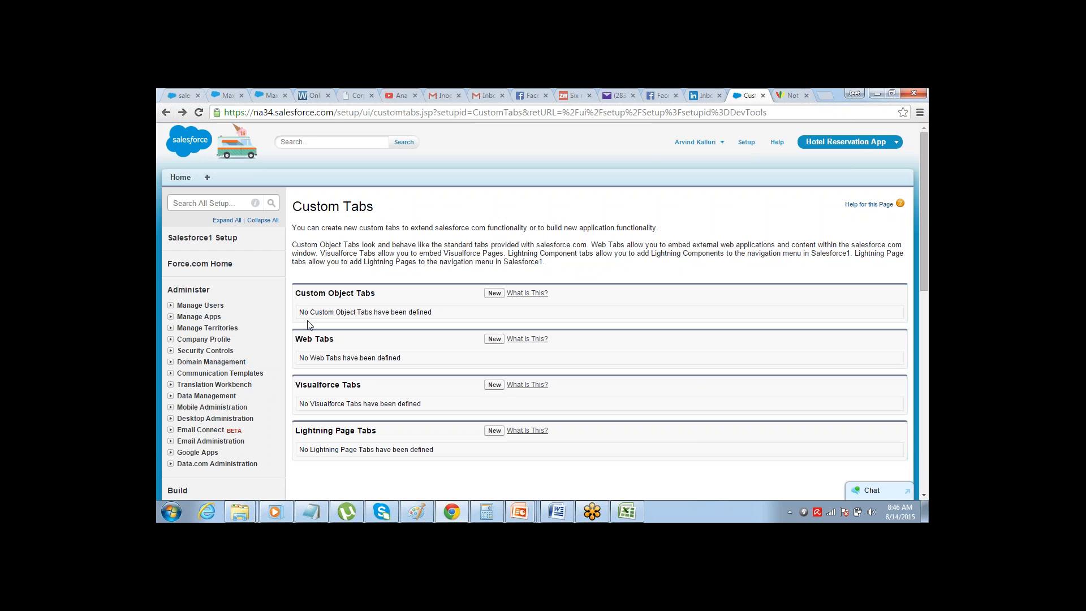
drag(300, 293, 377, 293)
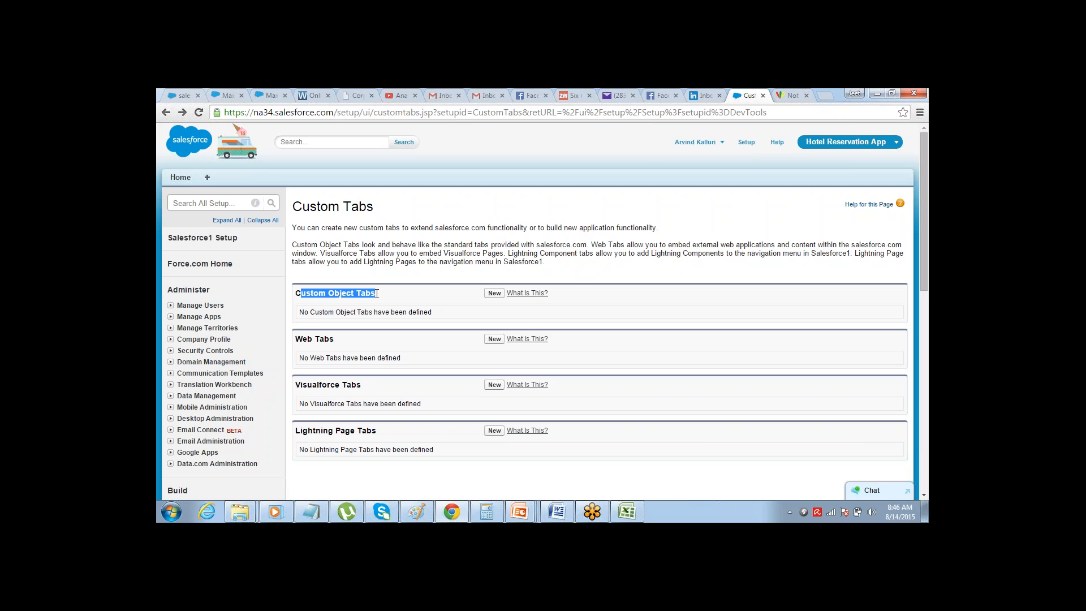
click(377, 293)
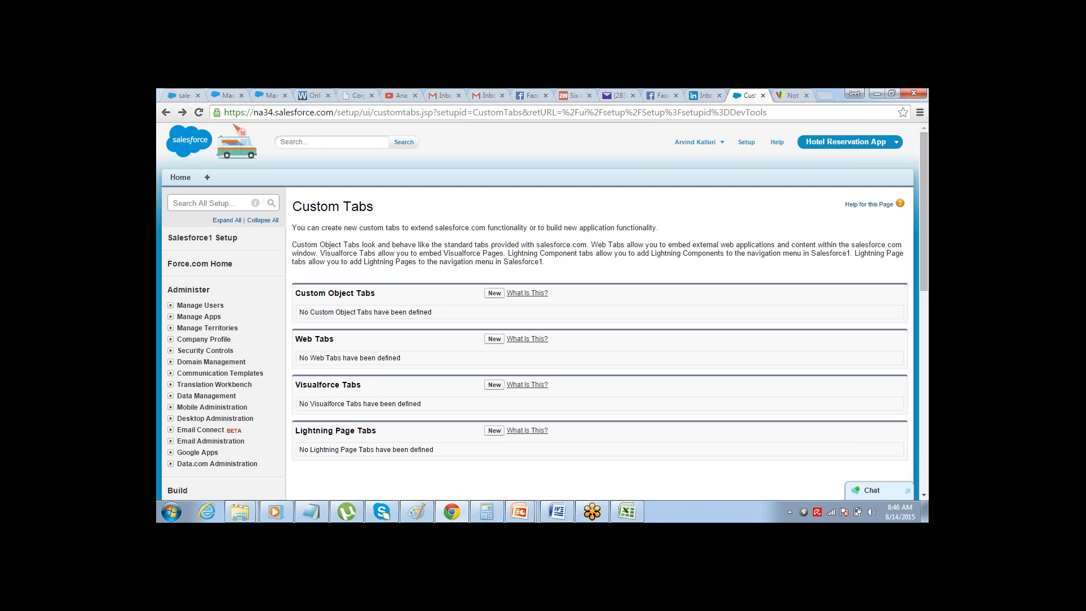
Start a new custom object tab for the Room object and give it the Cup tab style
click(494, 293)
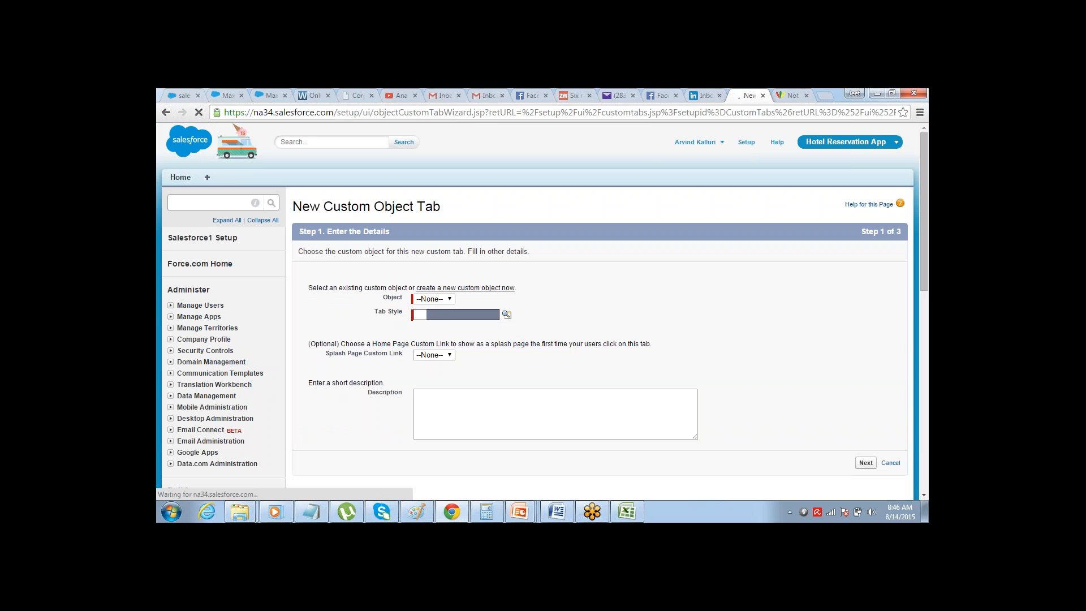
click(450, 301)
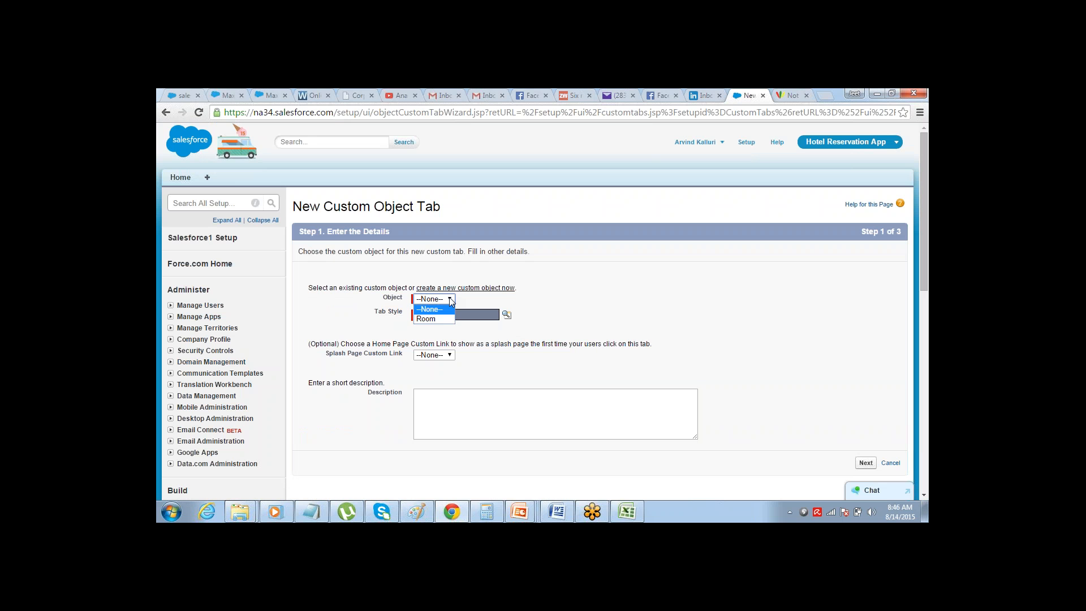
click(437, 319)
click(508, 315)
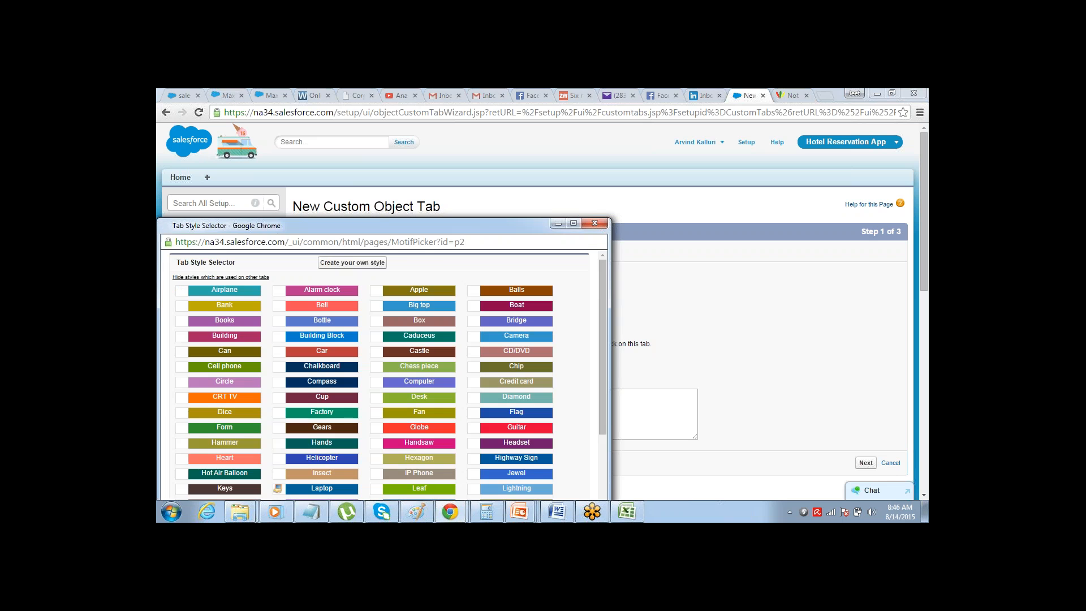
click(594, 224)
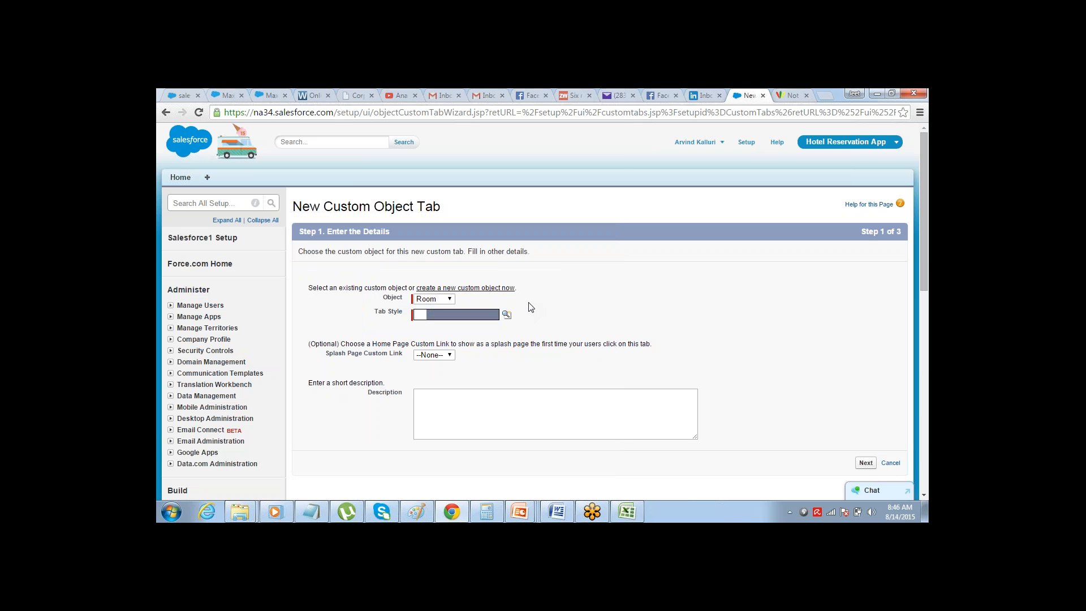
click(505, 315)
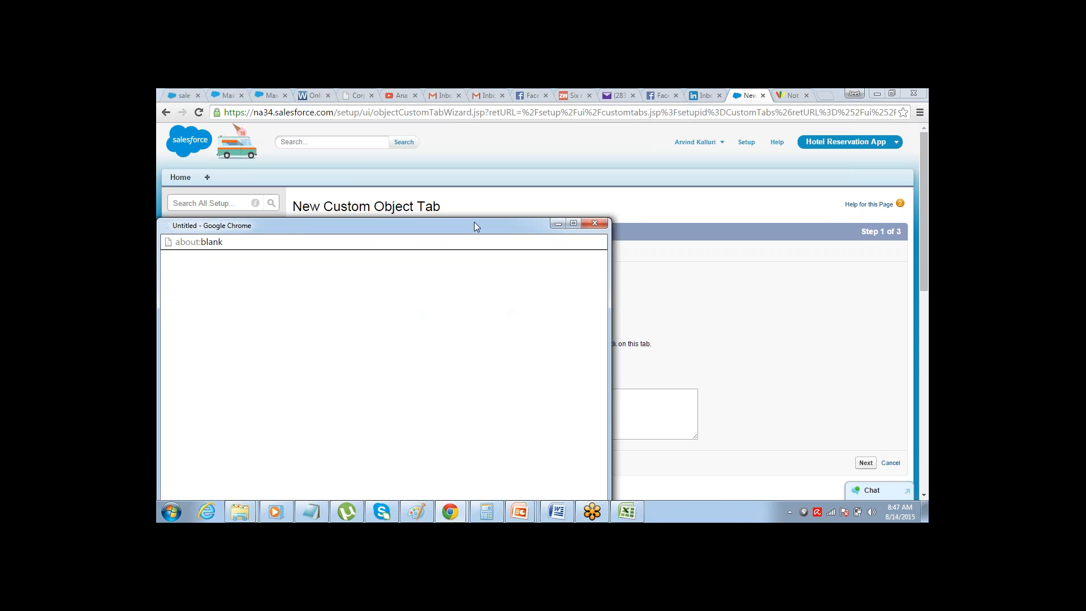
drag(474, 226, 572, 130)
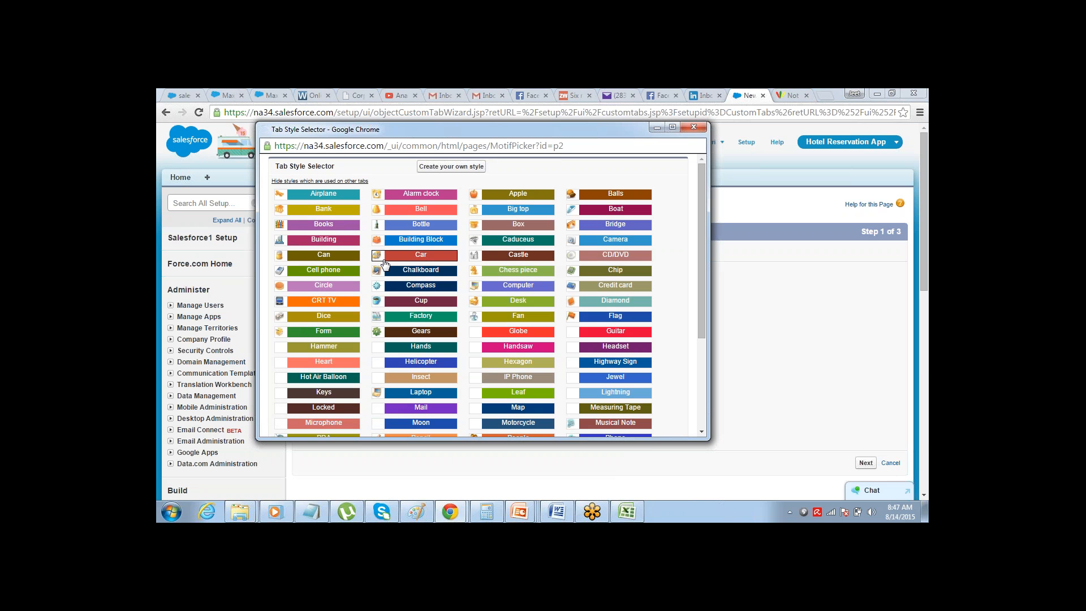
click(380, 305)
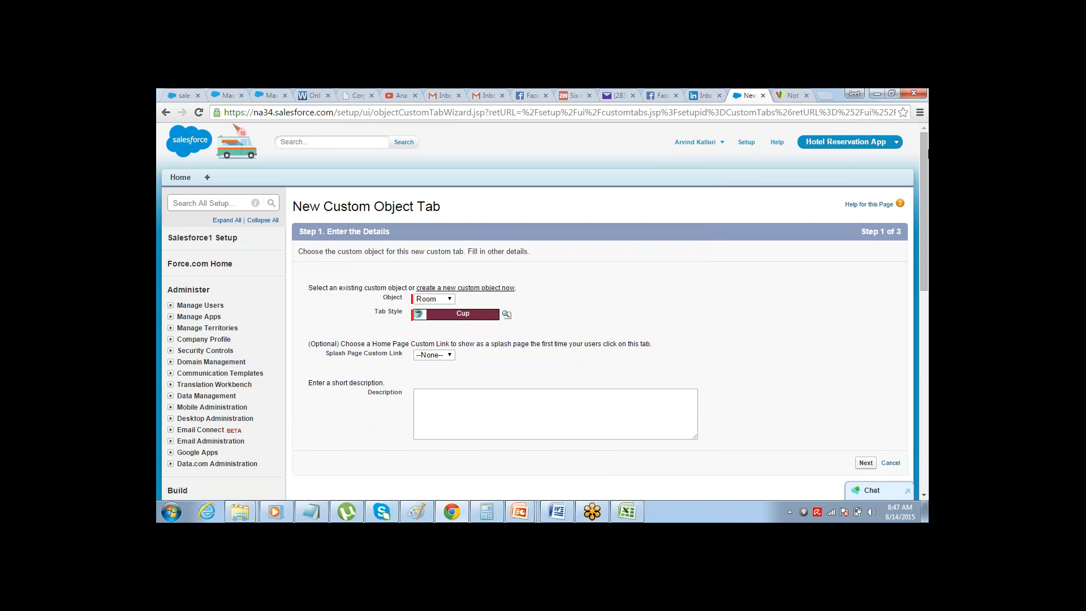
Accept the tab details and keep the tab visibility at Default On for all profiles
click(866, 463)
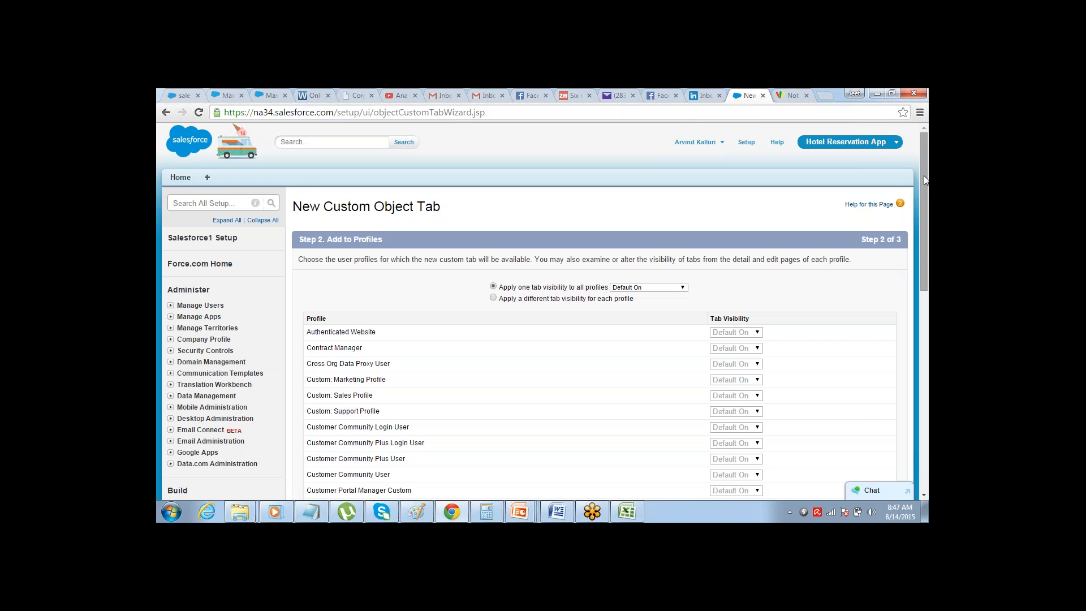
drag(924, 180, 860, 370)
click(865, 373)
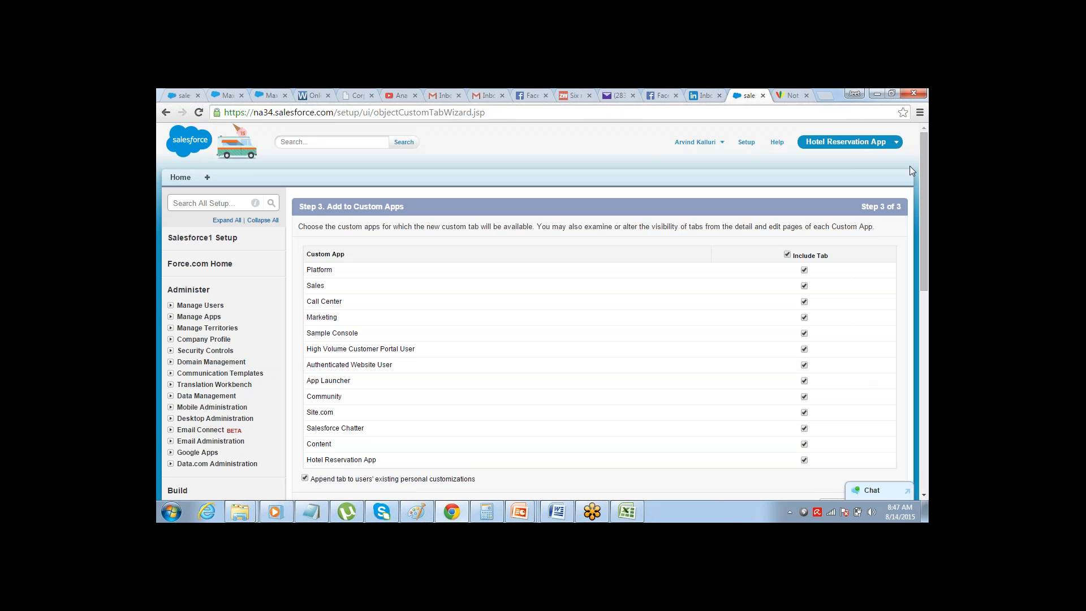
Include the new tab only in the Hotel Reservation App, excluding all other custom apps, and save it
drag(922, 147, 922, 162)
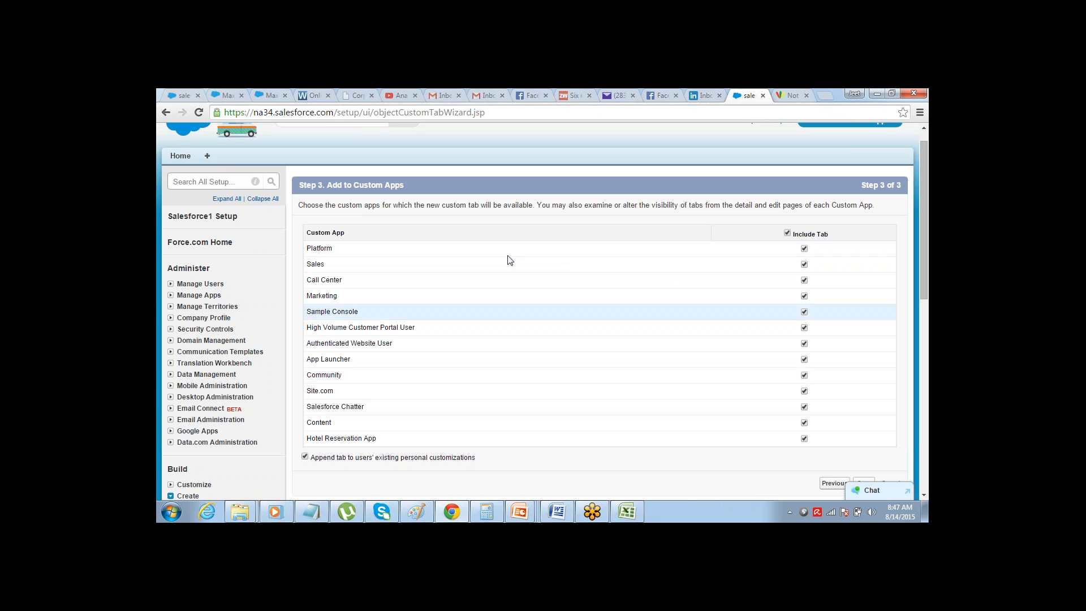
click(788, 233)
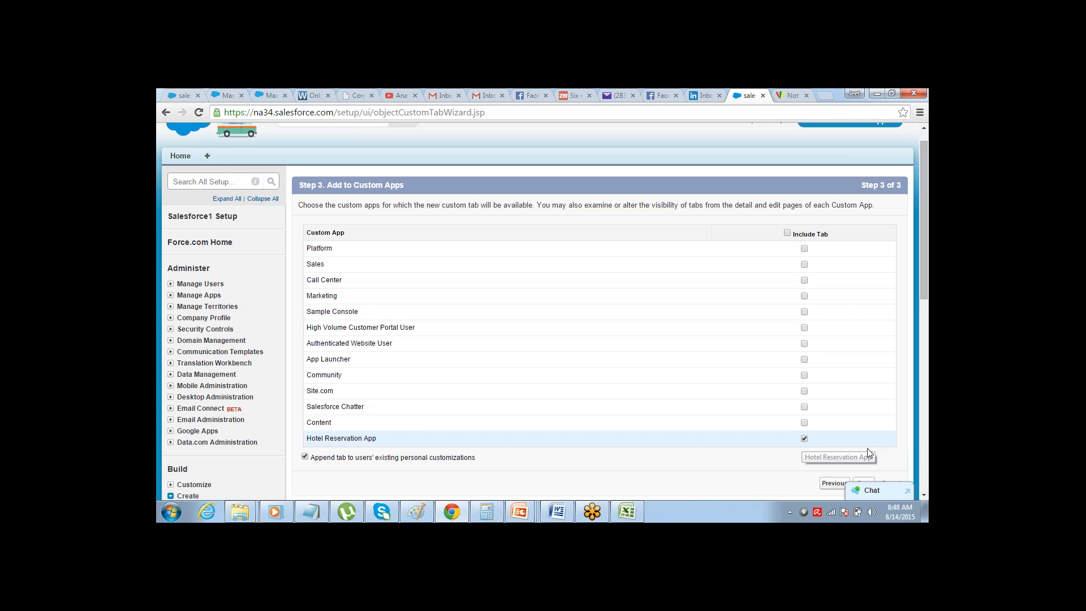
scroll(924, 495, down, 2)
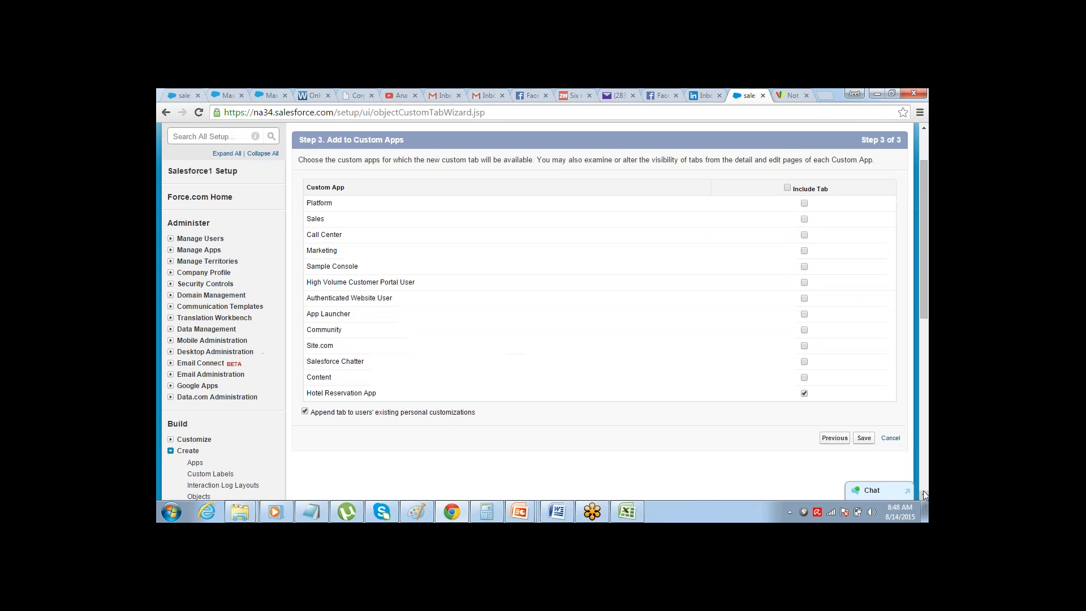
click(864, 439)
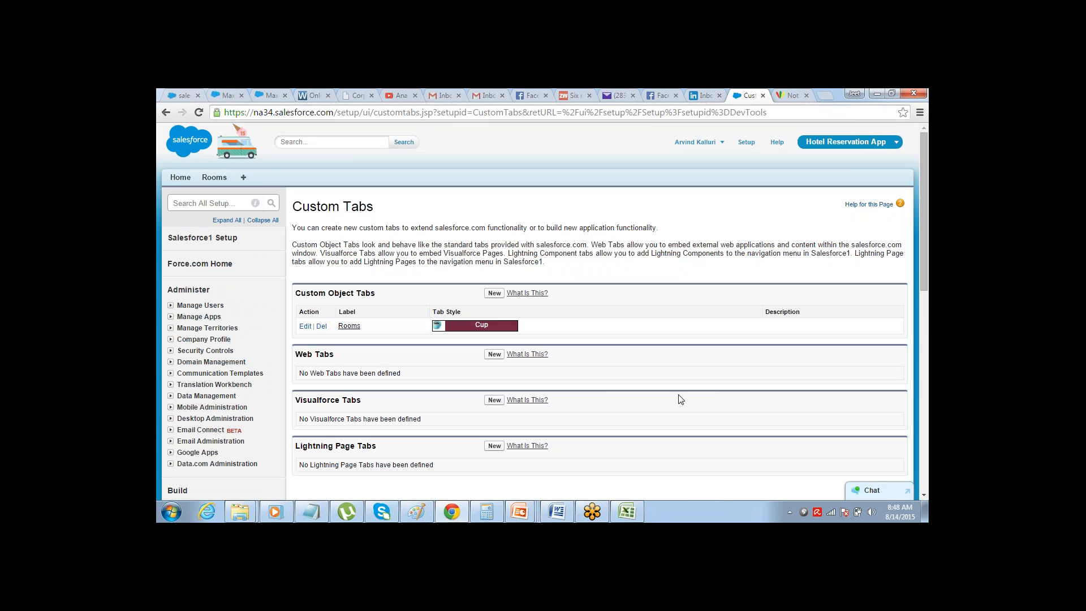
Start a new record on the Rooms tab with room number A001 and type Type B
click(214, 178)
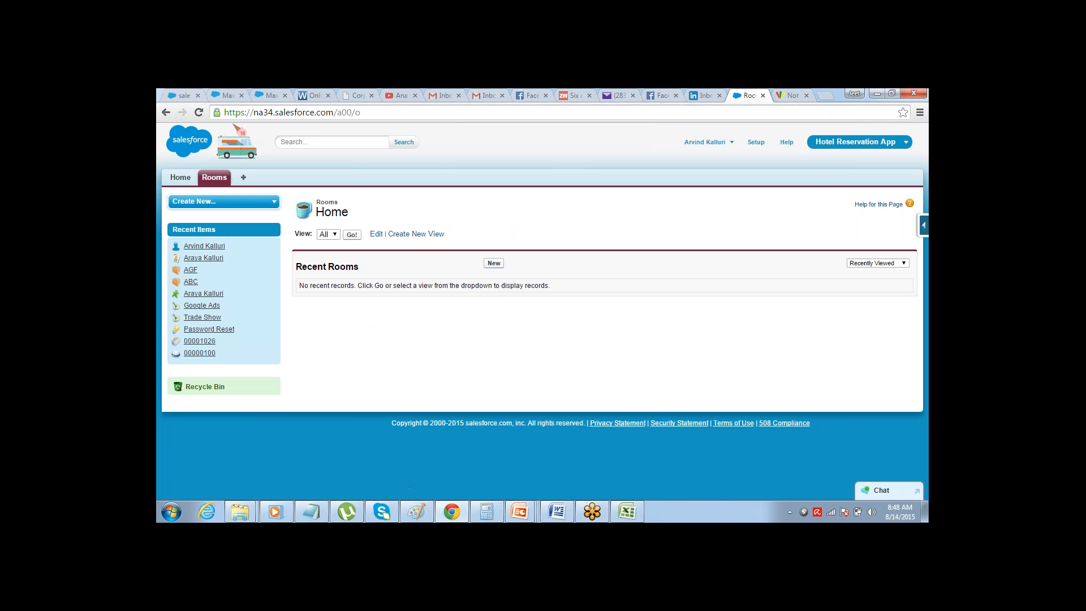
click(493, 263)
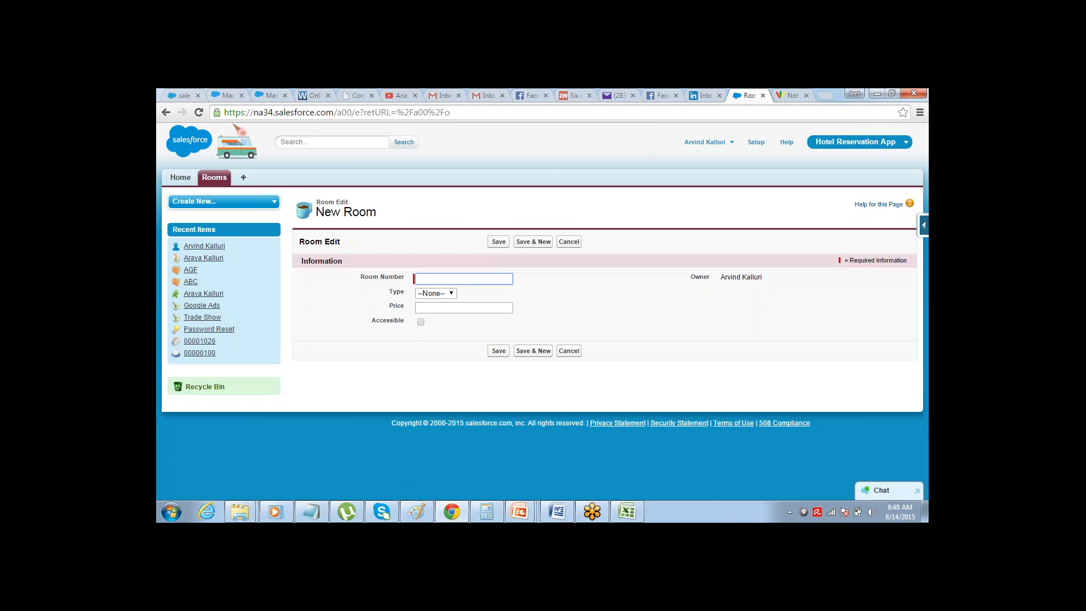
text(A001)
key(Tab)
click(452, 293)
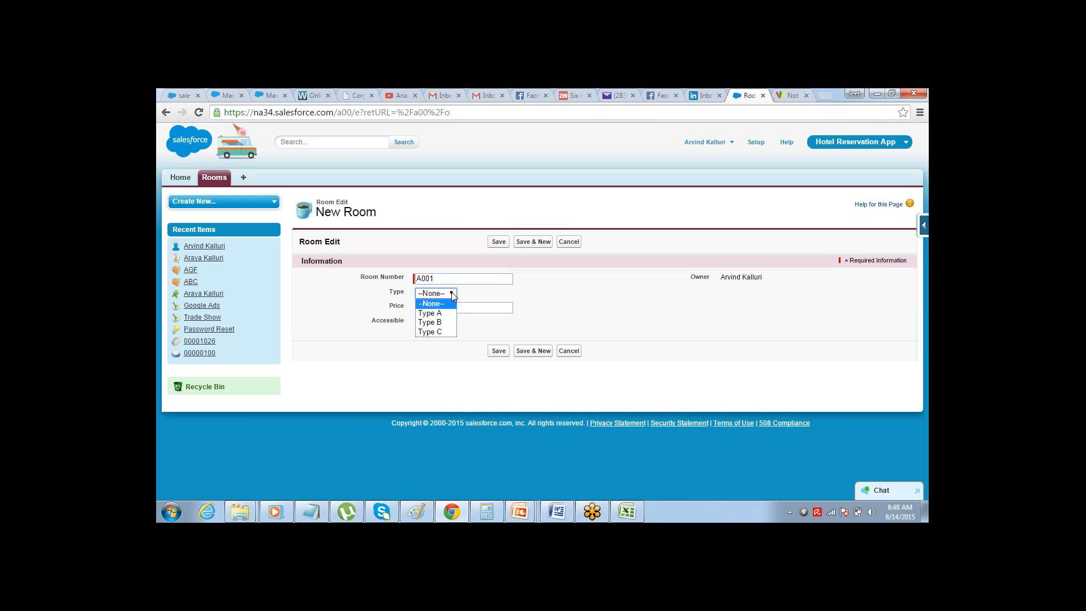
click(448, 311)
Set the room's price to 300, mark it as accessible, and save the record
click(448, 310)
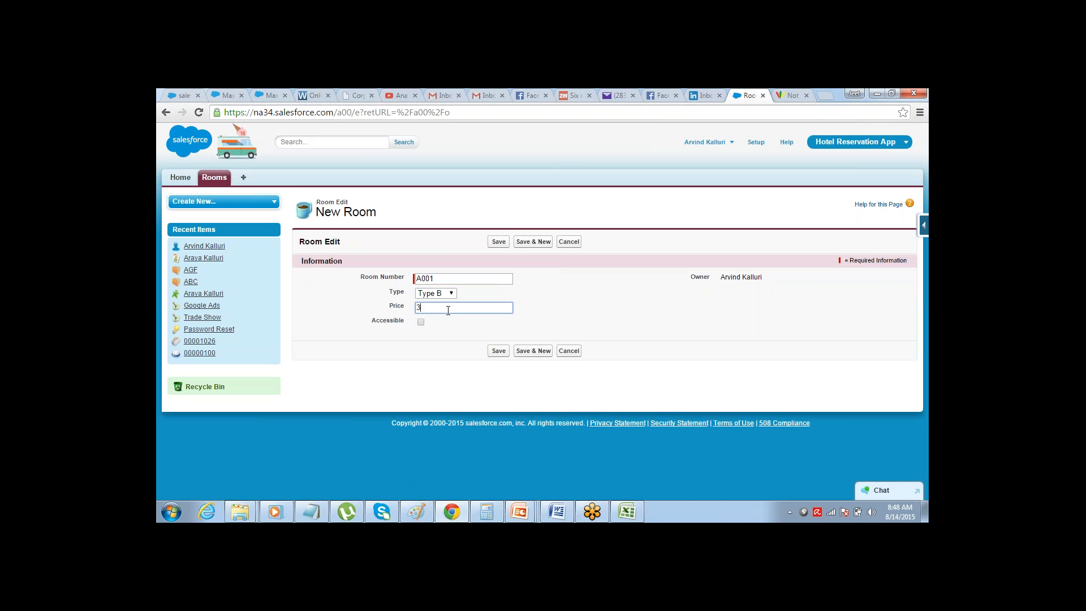
key(Tab)
key(Tab)
click(421, 323)
click(490, 243)
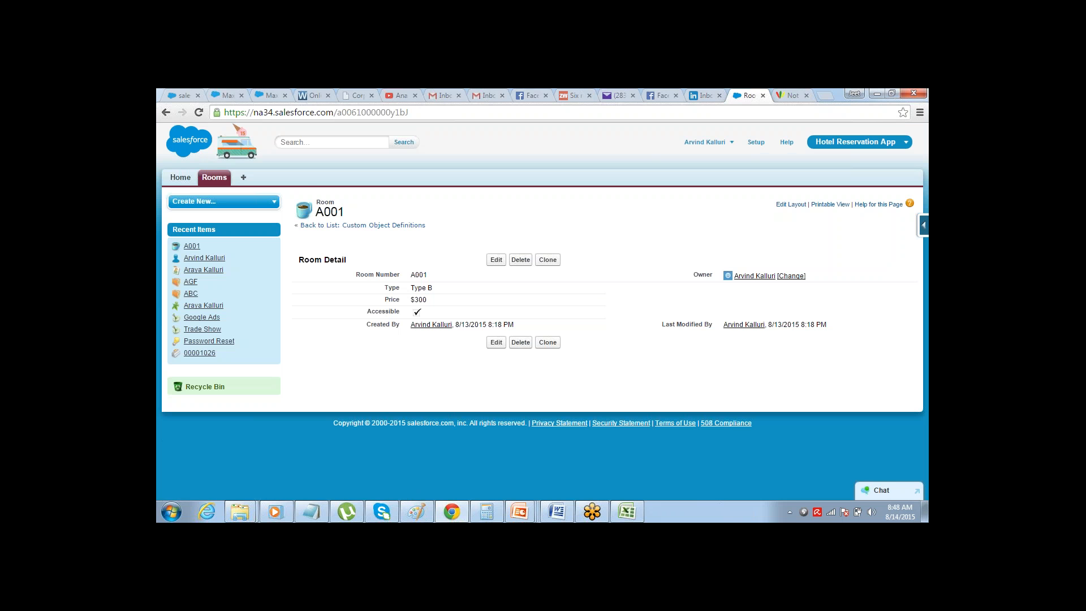
View the recent rooms on the Rooms tab, then consult the Customers table in the Excel planning sheet and return to Salesforce
click(229, 177)
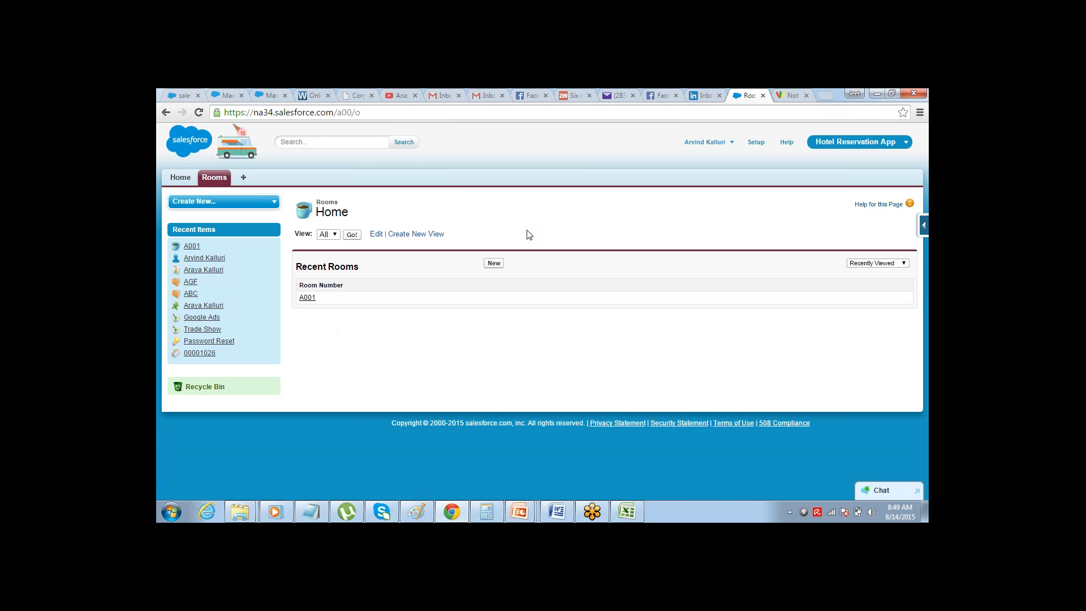
key(alt+Tab)
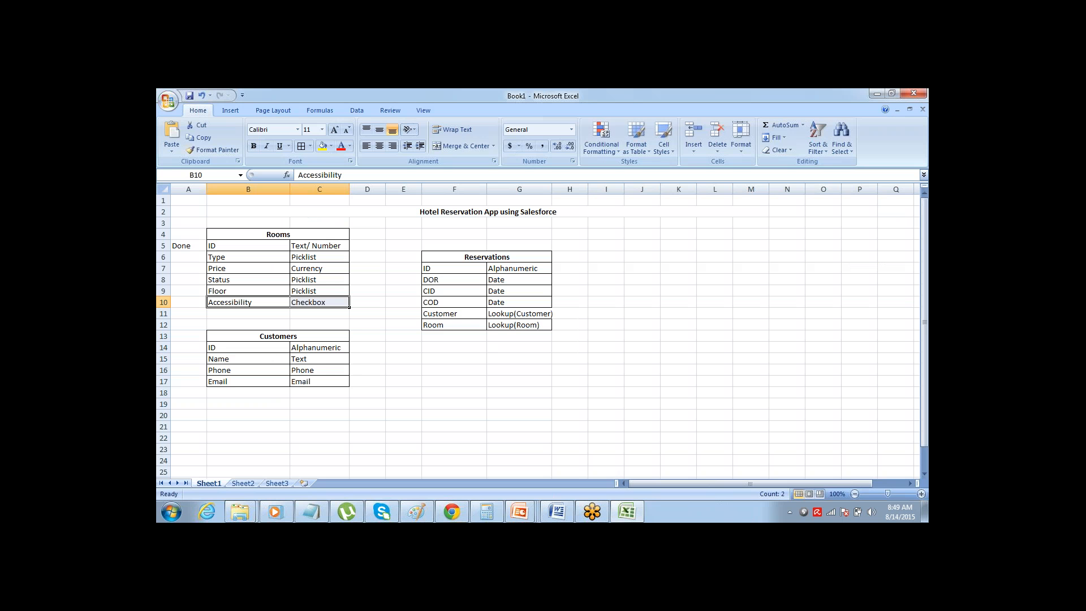
click(299, 336)
key(alt+Tab)
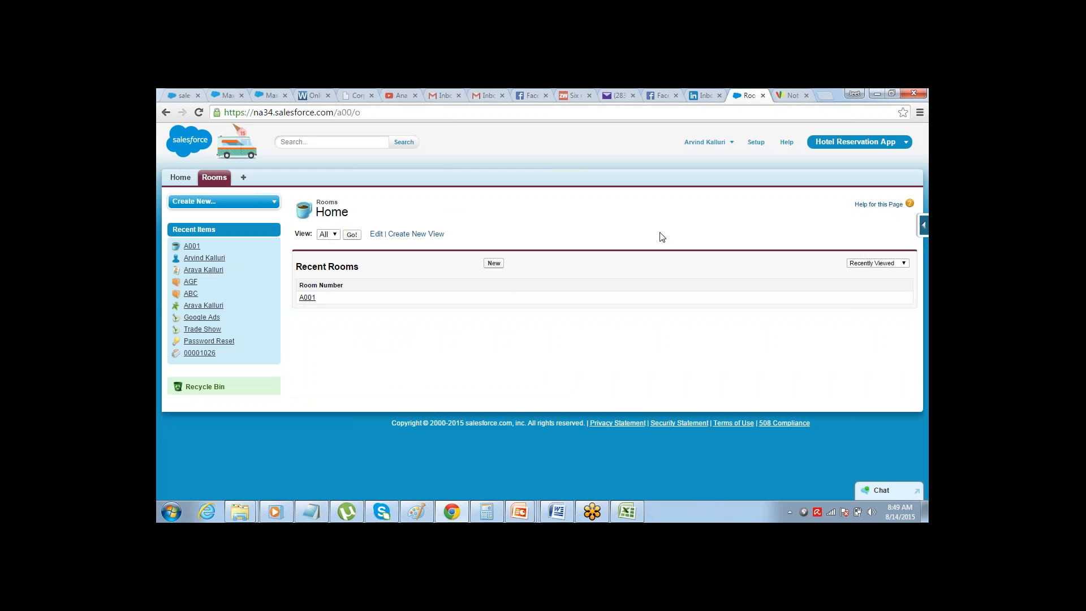
Open the list of custom objects in Salesforce Setup, rechecking the planned Customers table in Excel on the way
click(755, 142)
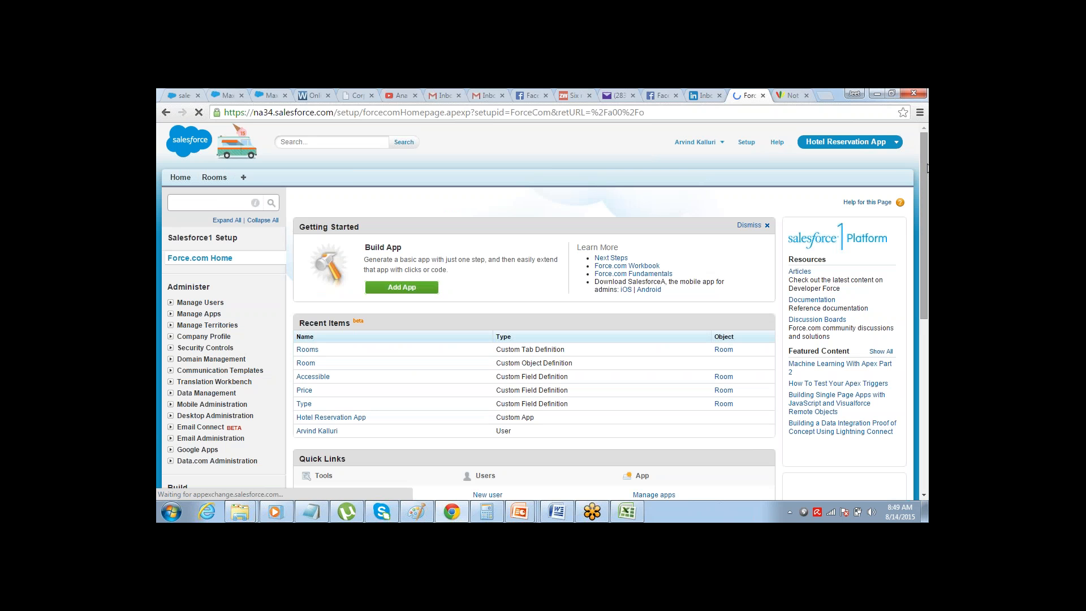
key(alt+Tab)
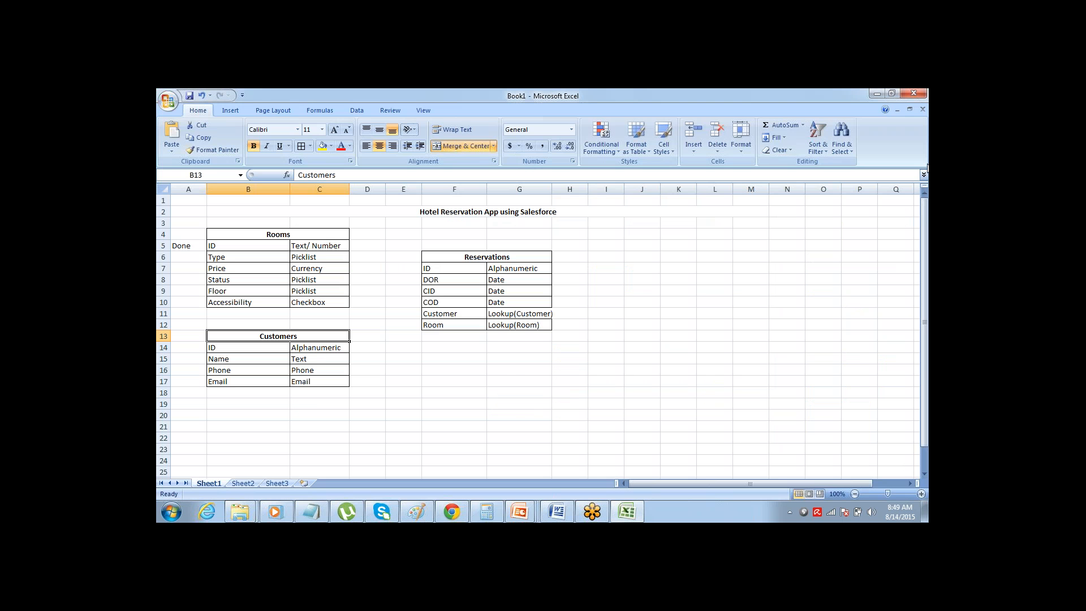
key(alt+Tab)
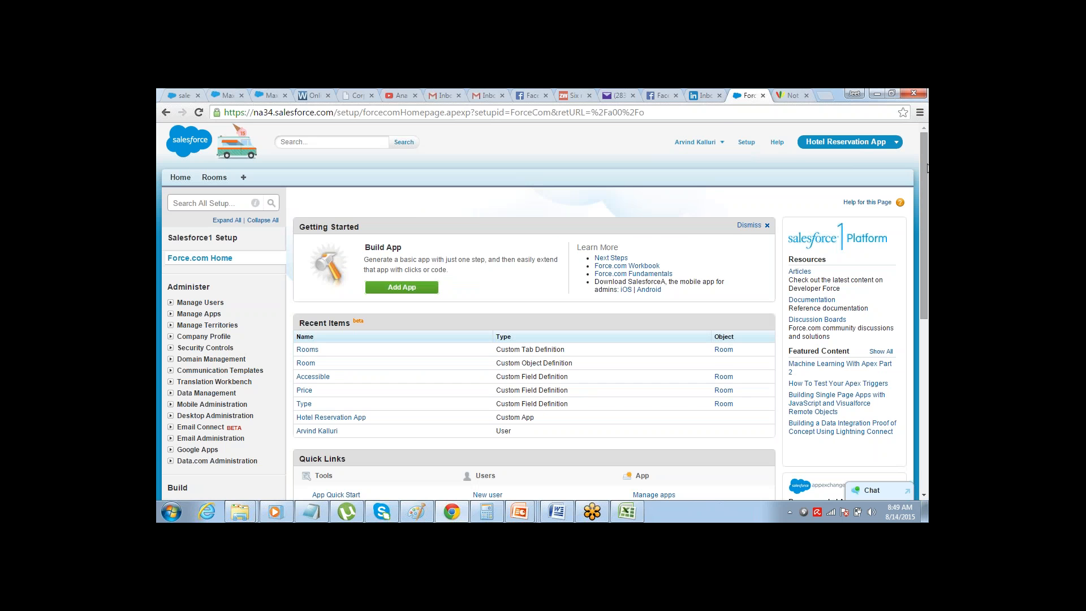
drag(927, 167, 852, 303)
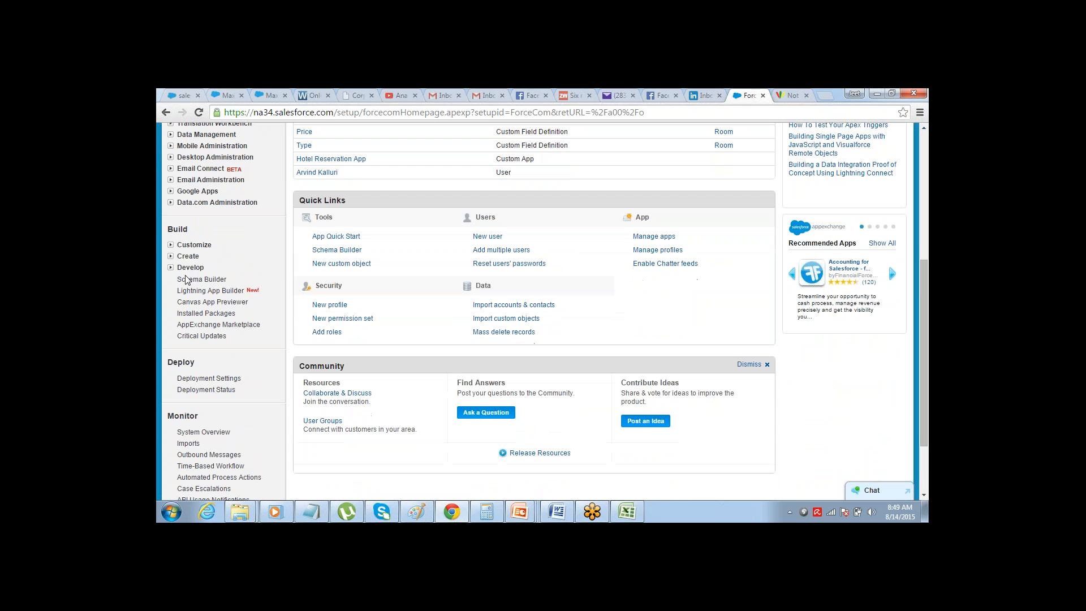
click(170, 257)
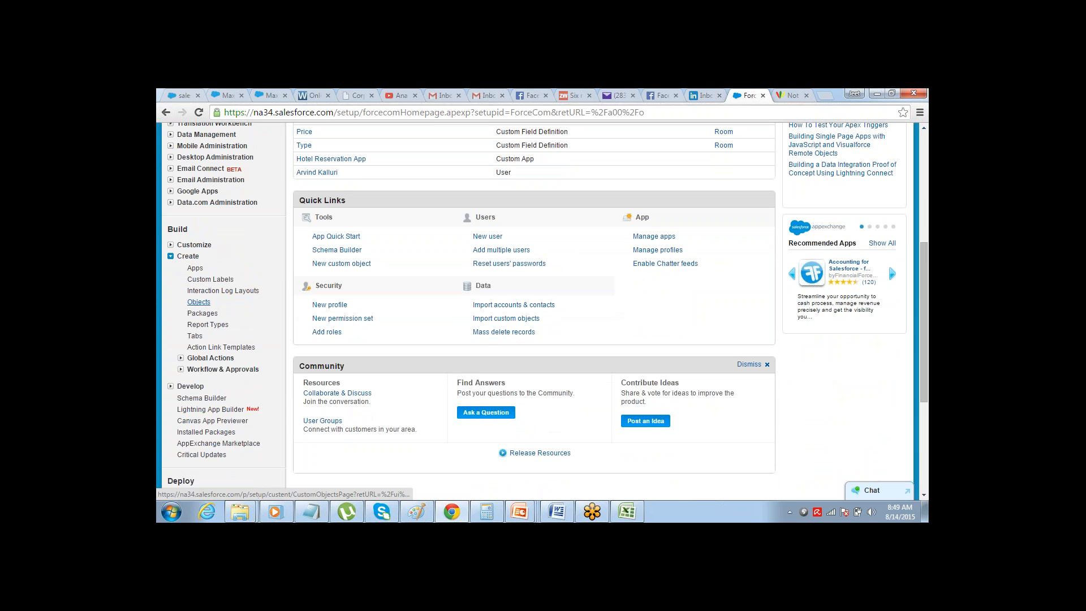
click(198, 301)
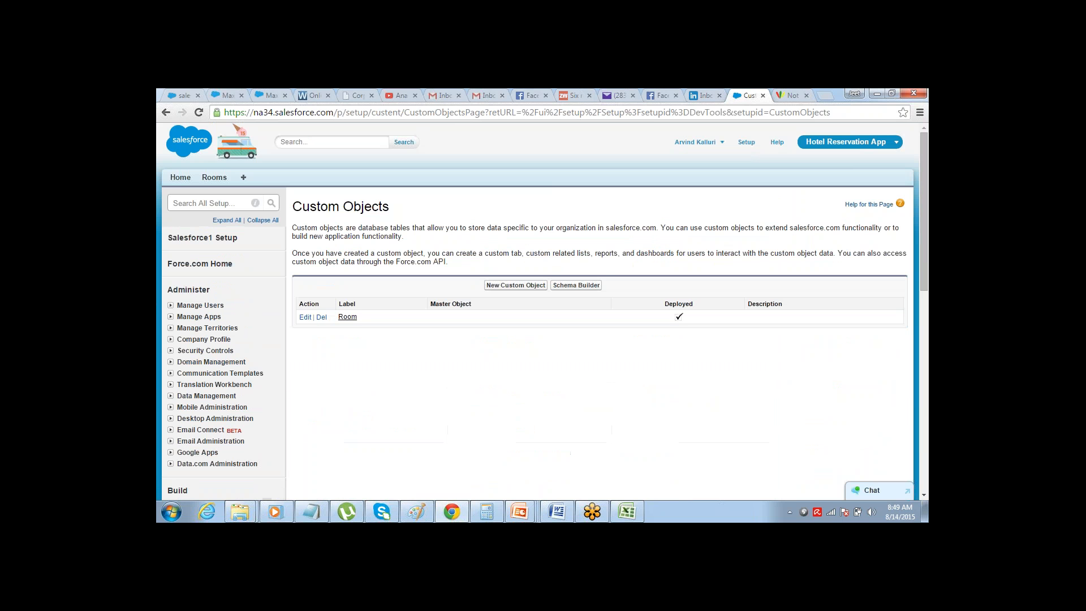
Create a custom object labelled Customer with the plural label Customoers and save it
click(509, 285)
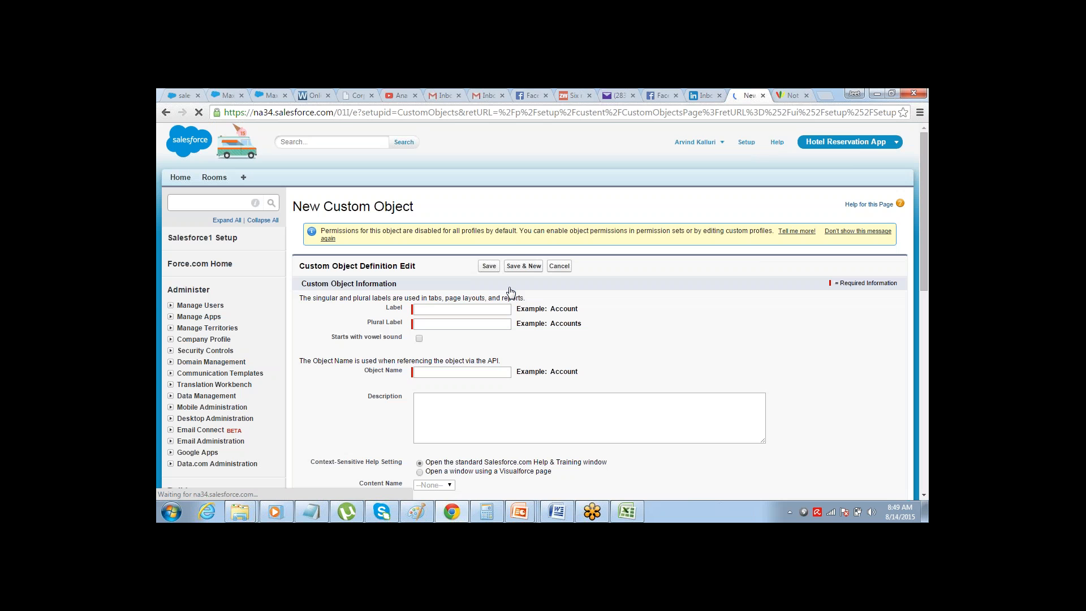
click(473, 312)
text(Cu)
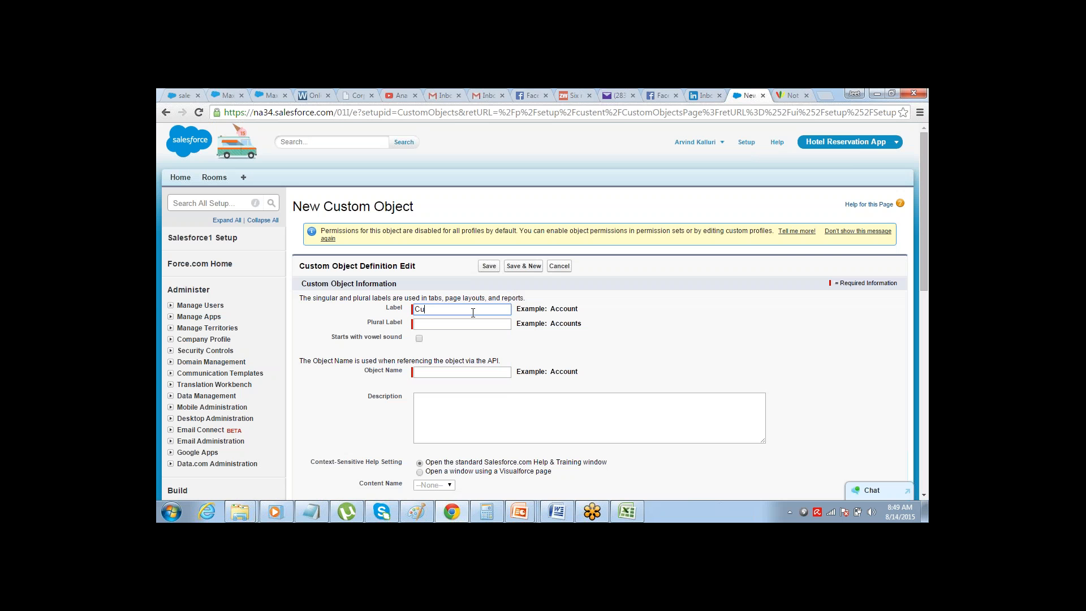
text(stomer)
key(Tab)
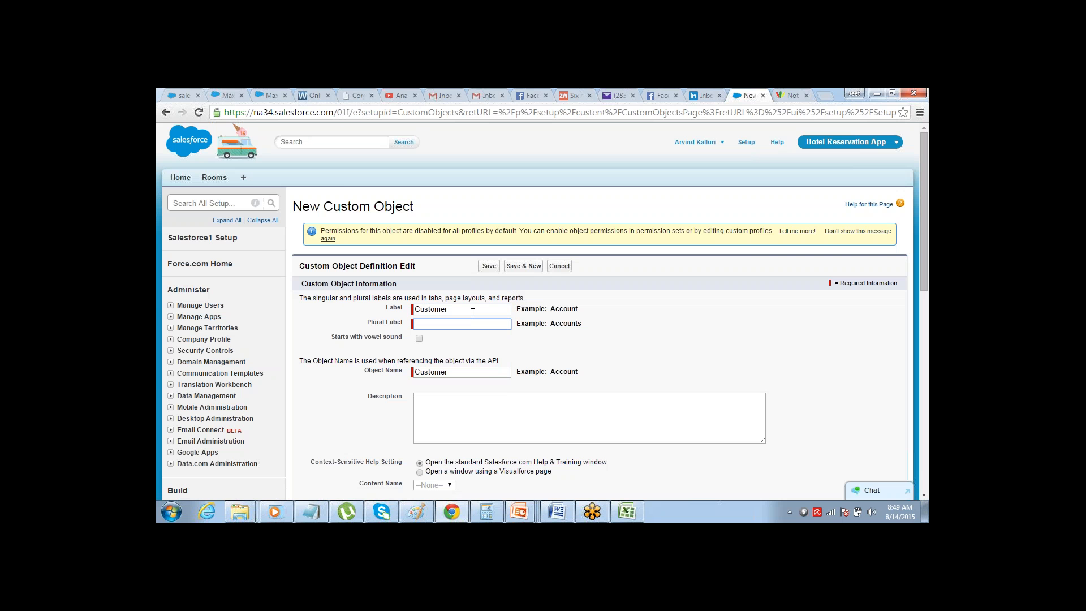
text(Customoers)
click(489, 266)
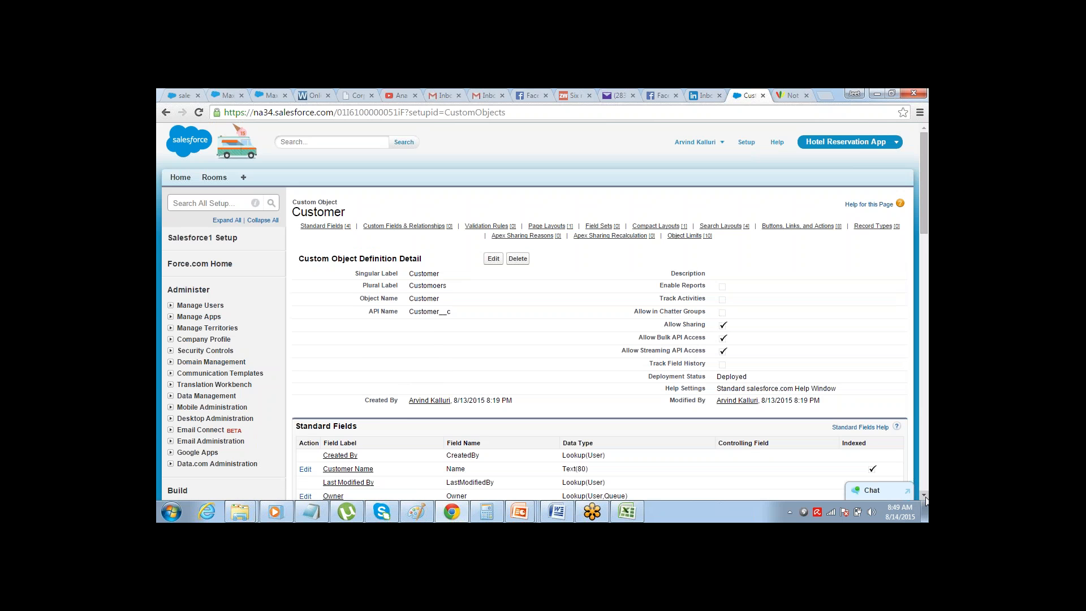
Start a new custom field on the Customer object with the Phone data type
scroll(925, 498, down, 4)
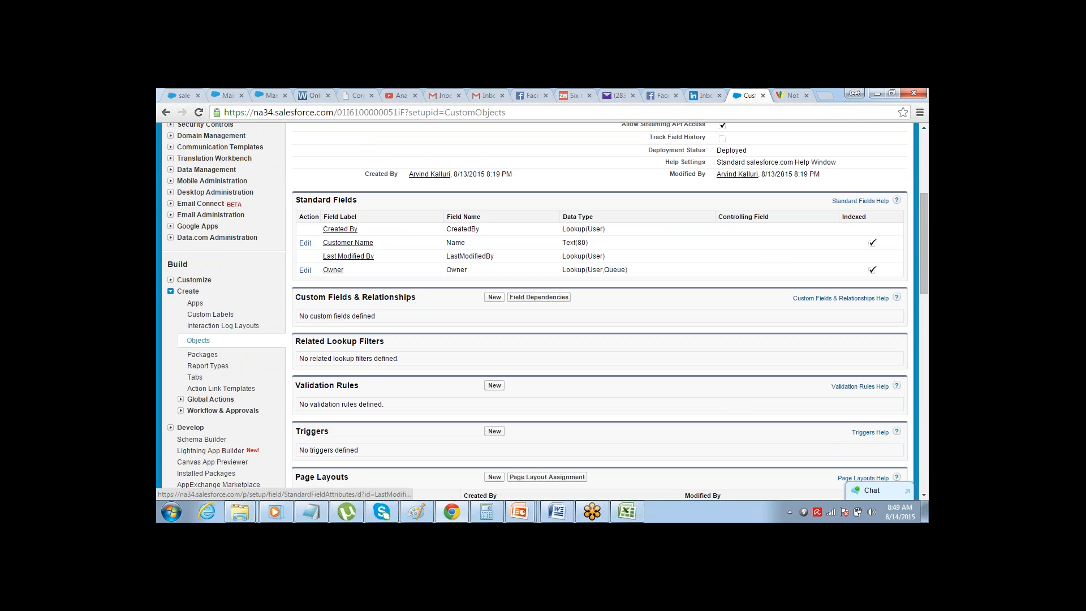
click(495, 298)
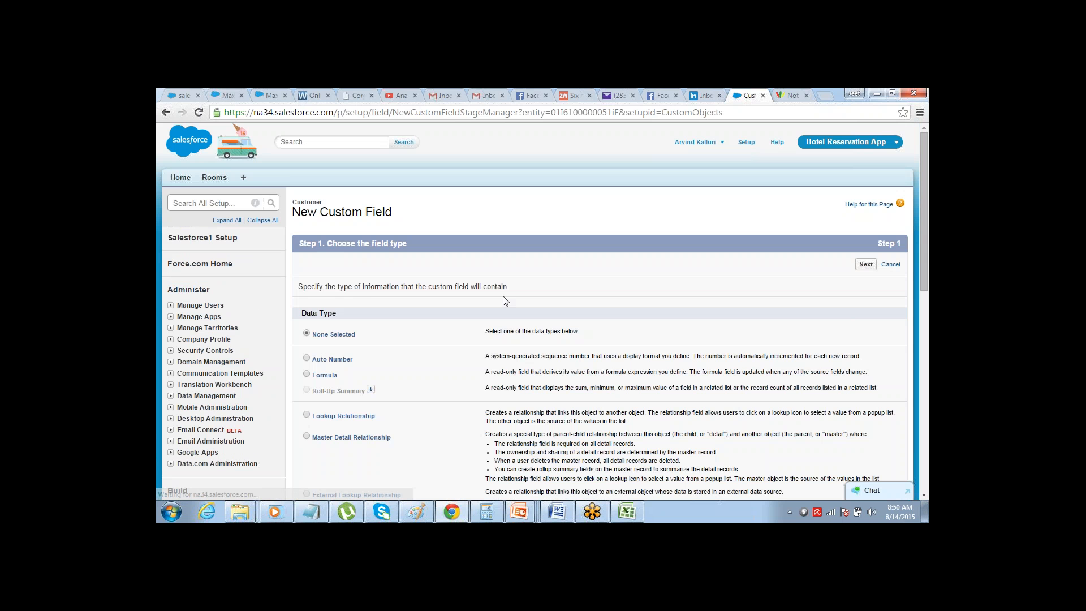
click(922, 495)
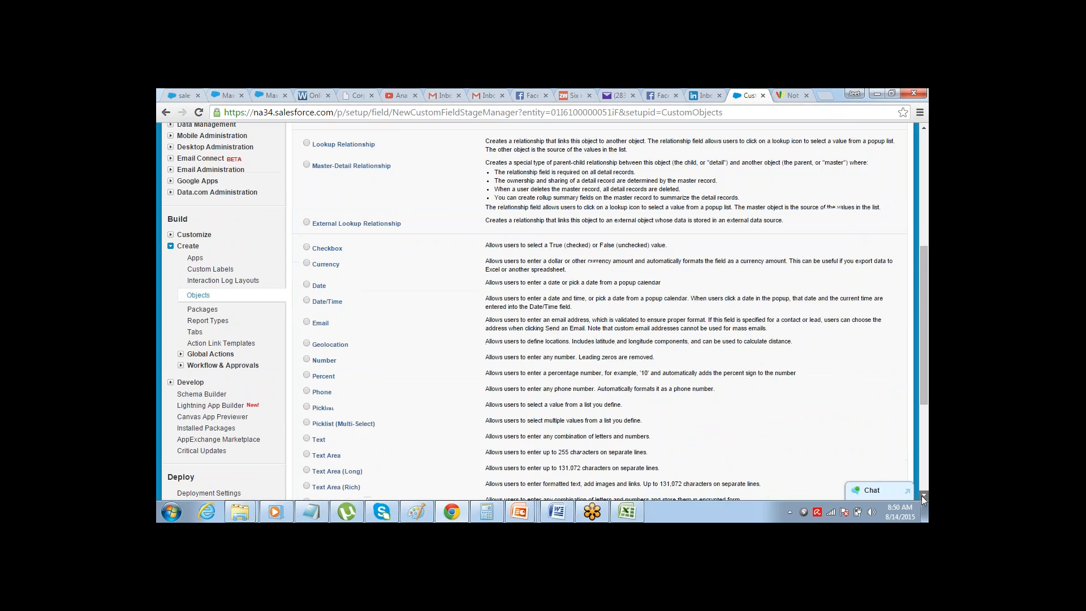
click(922, 495)
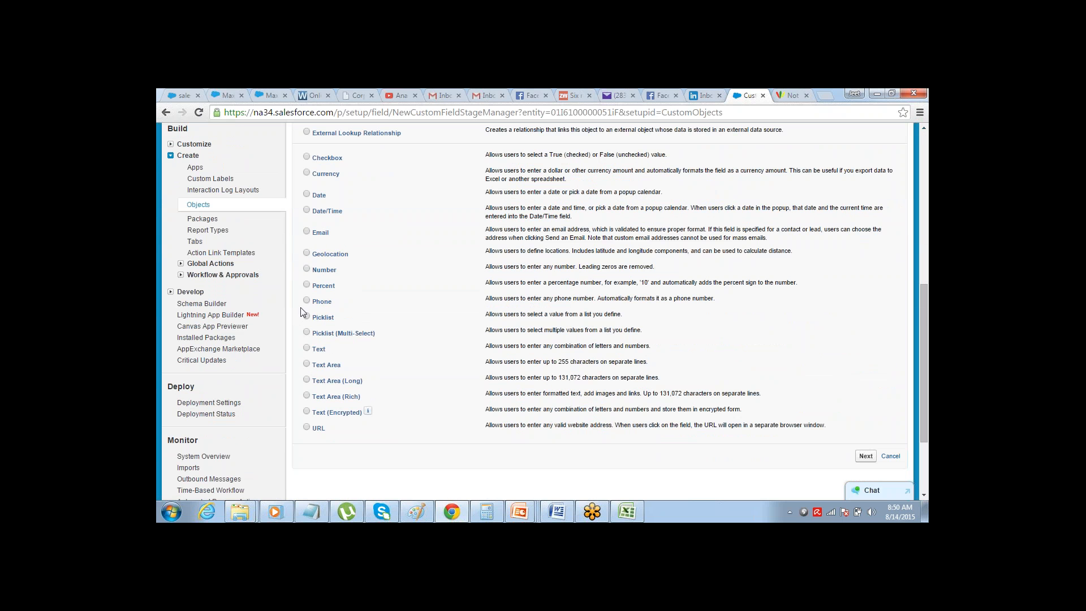
click(865, 456)
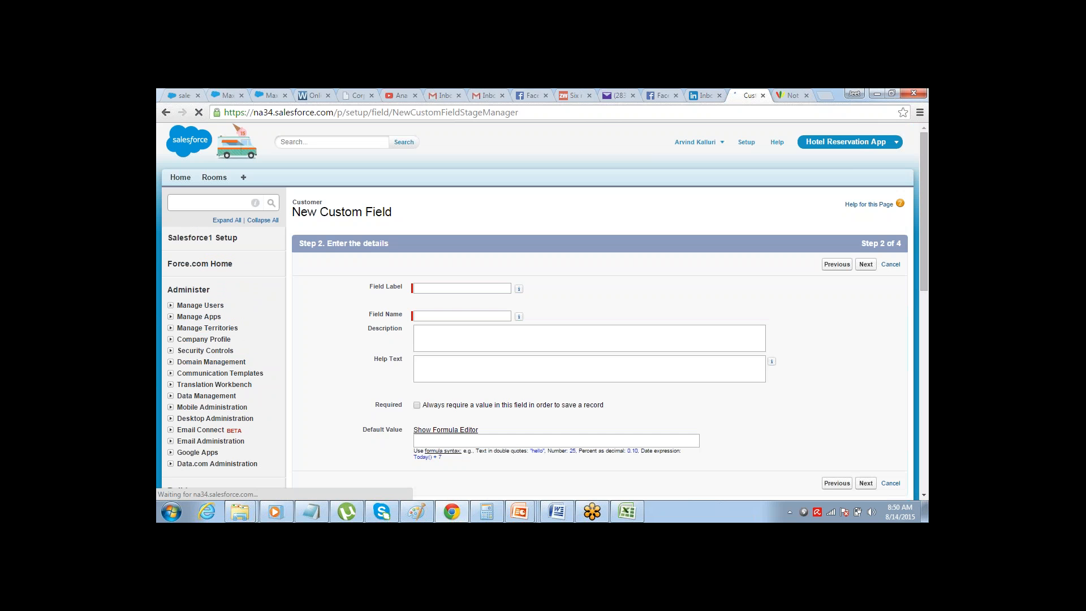
Label the field Phone, make it visible to all profiles, and save it on the Customer Layout, continuing with another new field
click(499, 288)
text(Phone)
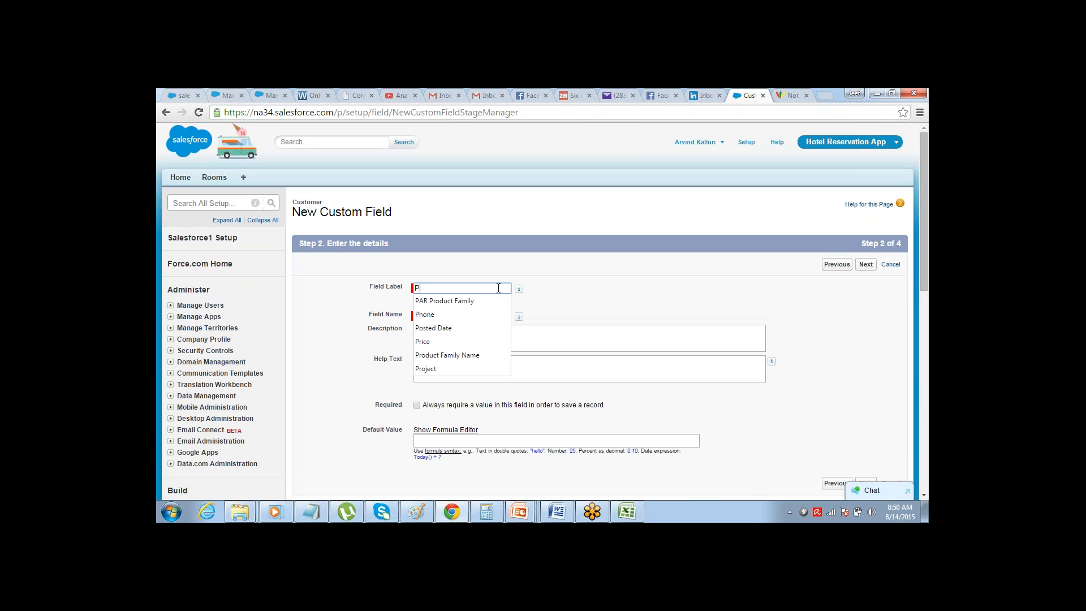
click(518, 289)
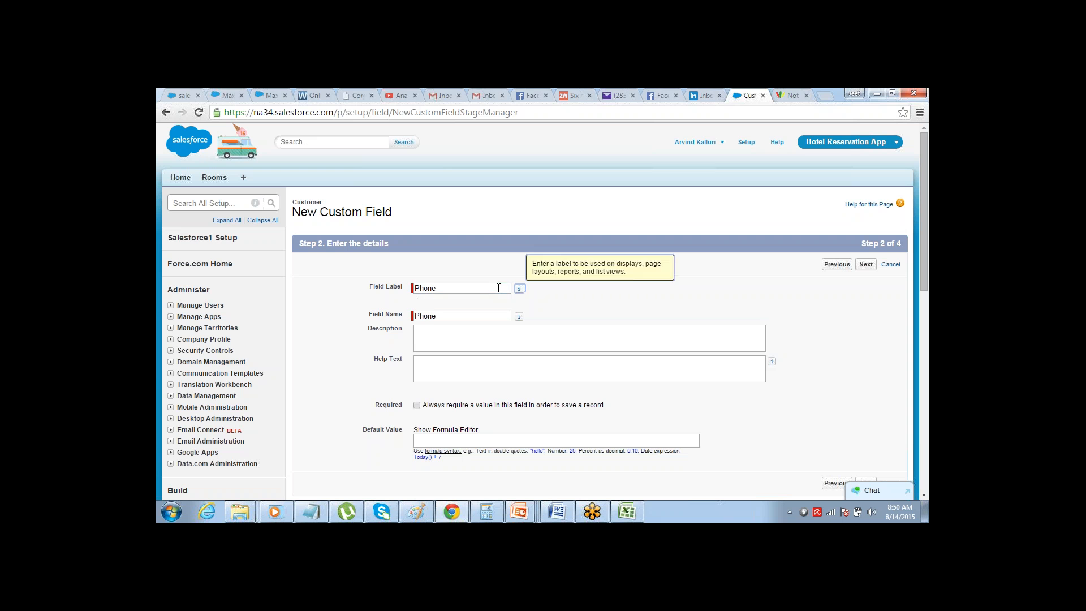
click(865, 264)
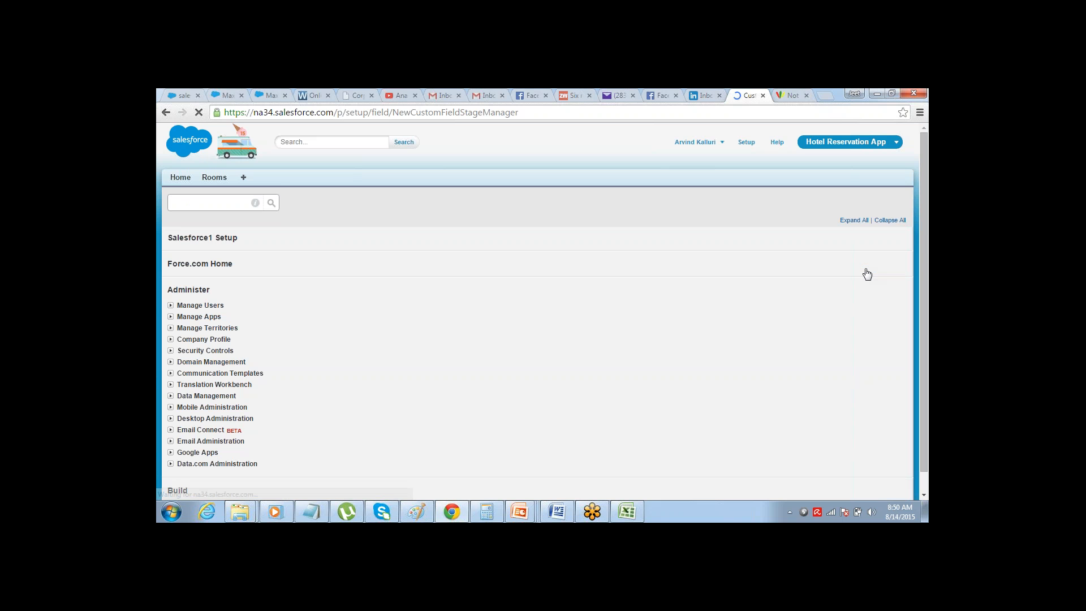
click(689, 363)
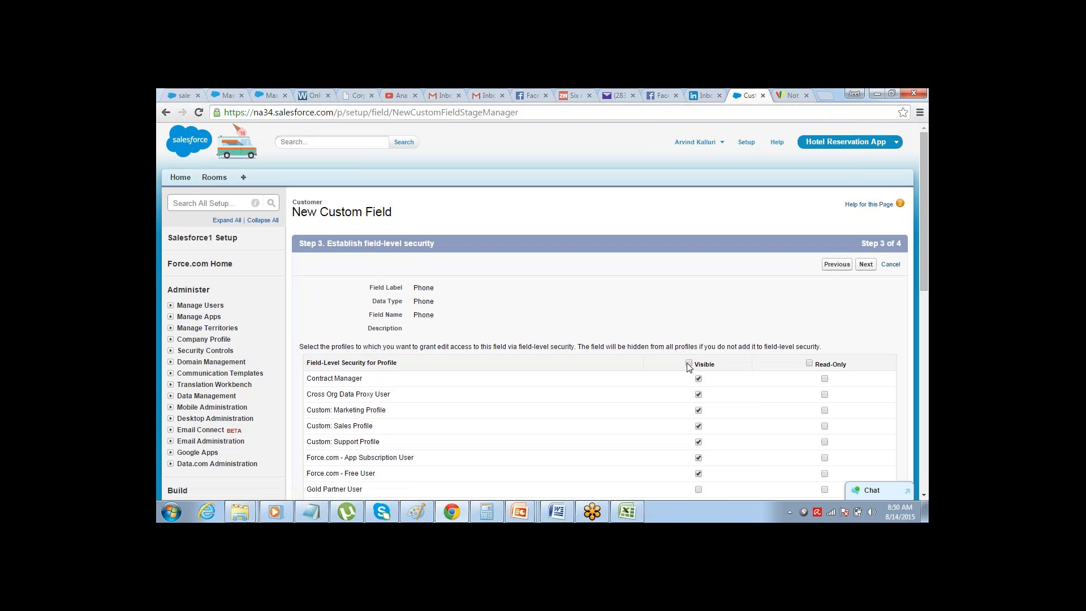
click(865, 266)
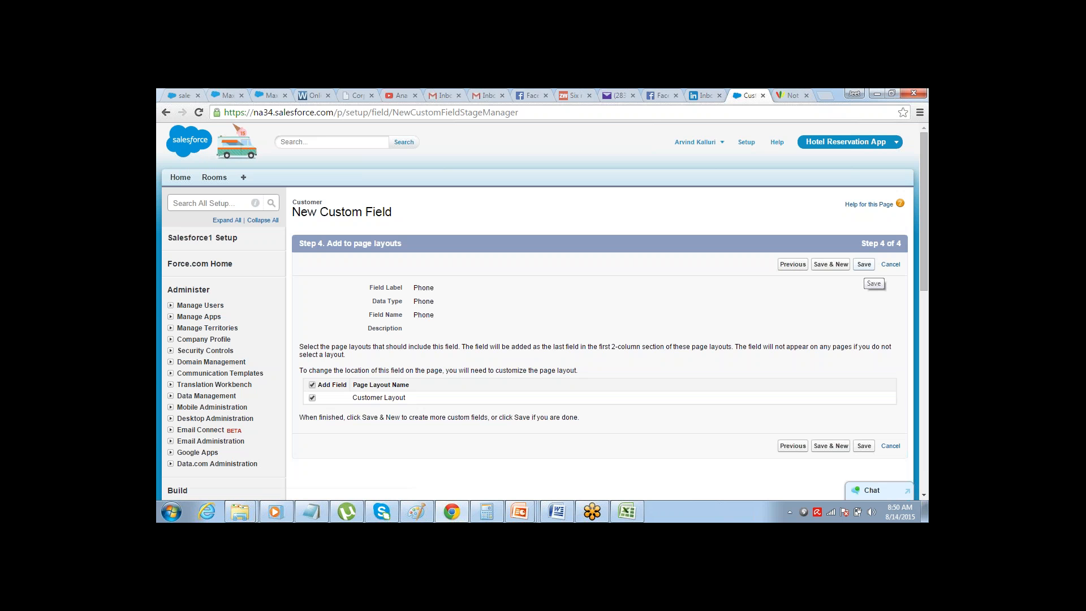
click(831, 264)
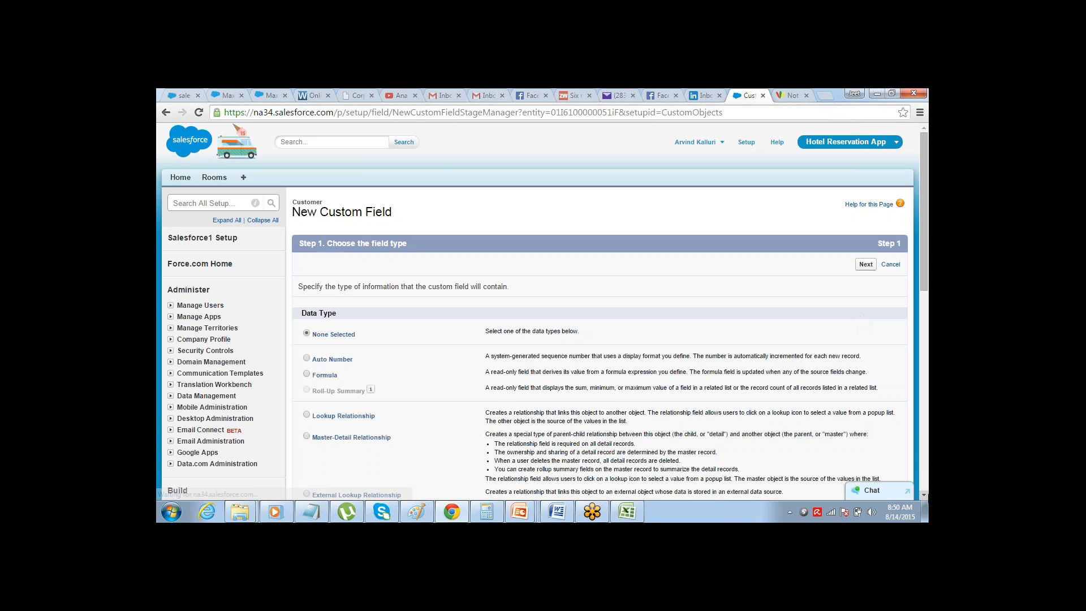
Choose Email as the data type of the Customer object's next custom field and proceed to its details
scroll(926, 493, down, 5)
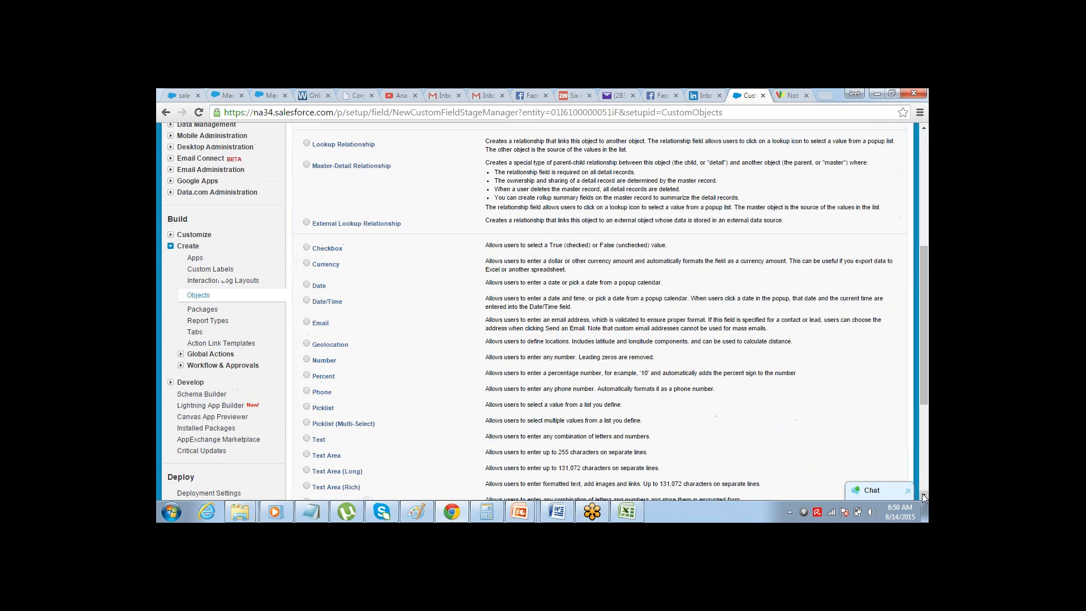
scroll(925, 496, down, 1)
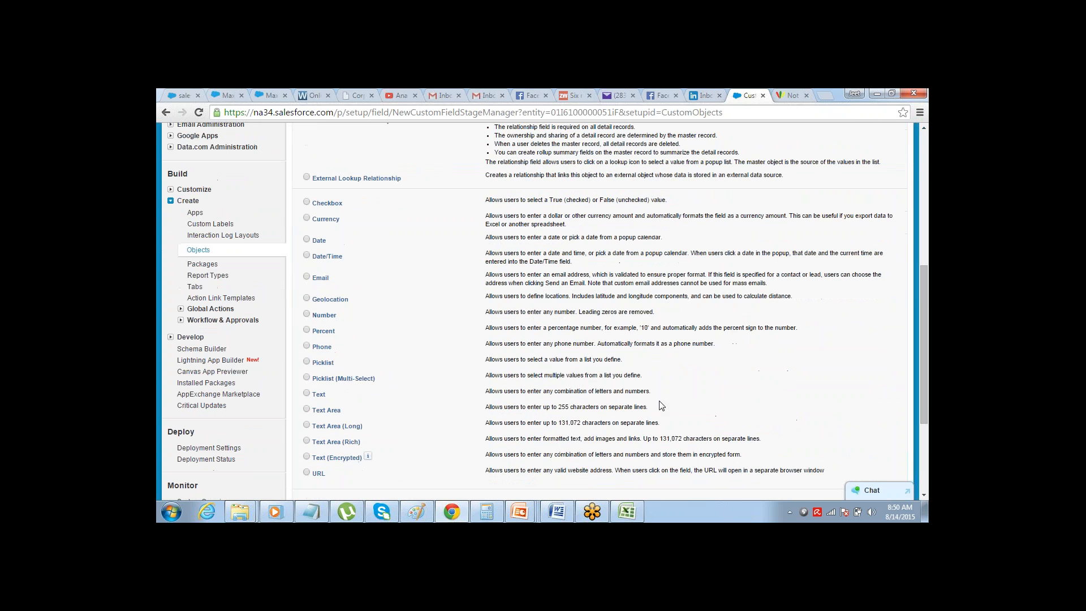
click(306, 277)
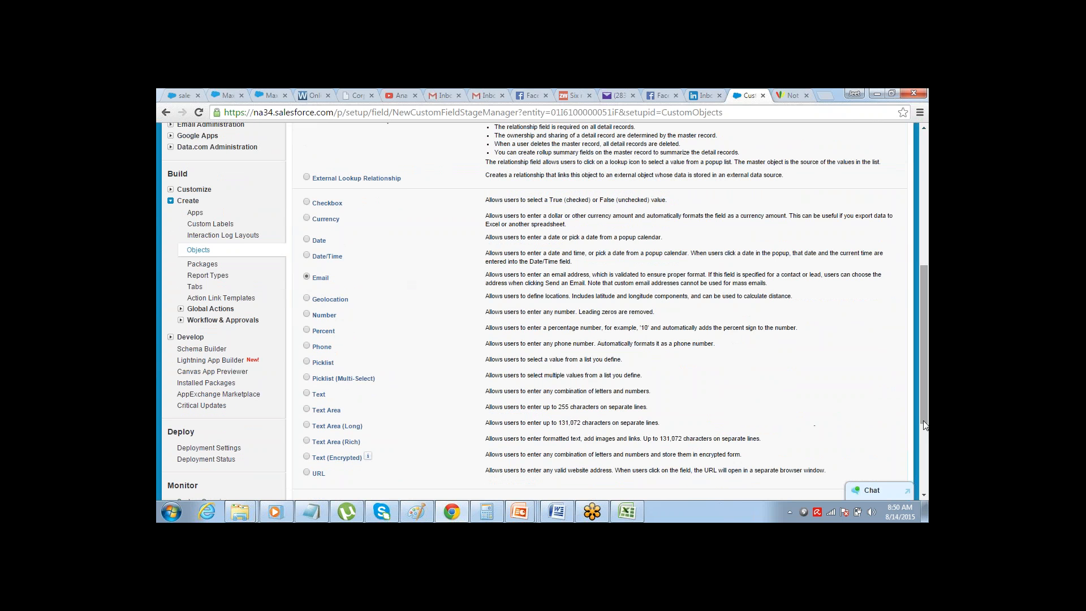
scroll(926, 432, down, 2)
click(868, 430)
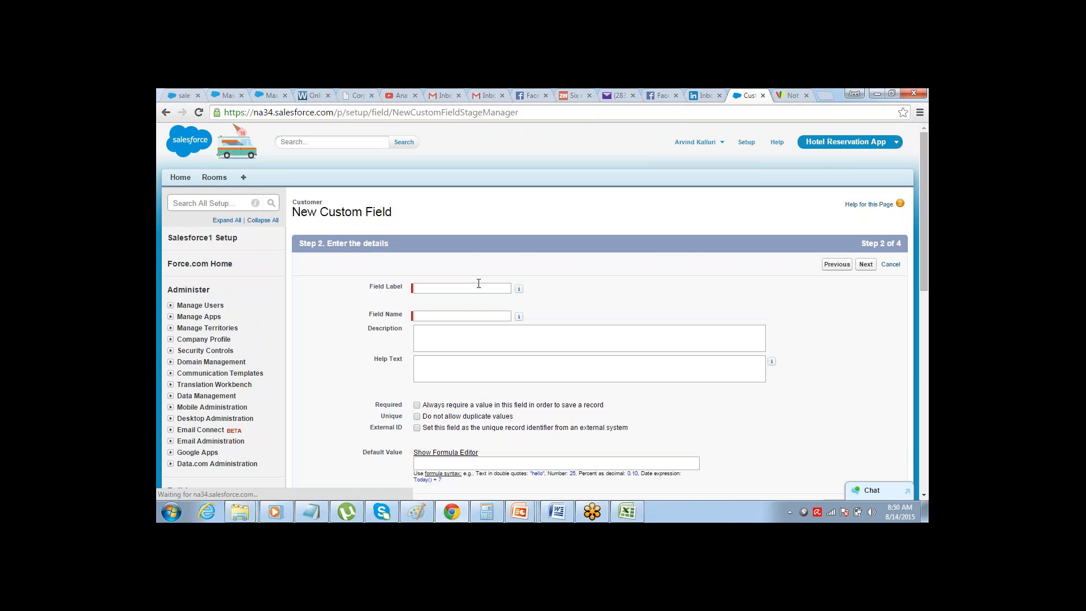
Label the field Email, make it visible to all profiles, and save it on the Customer Layout
click(478, 288)
text(Email)
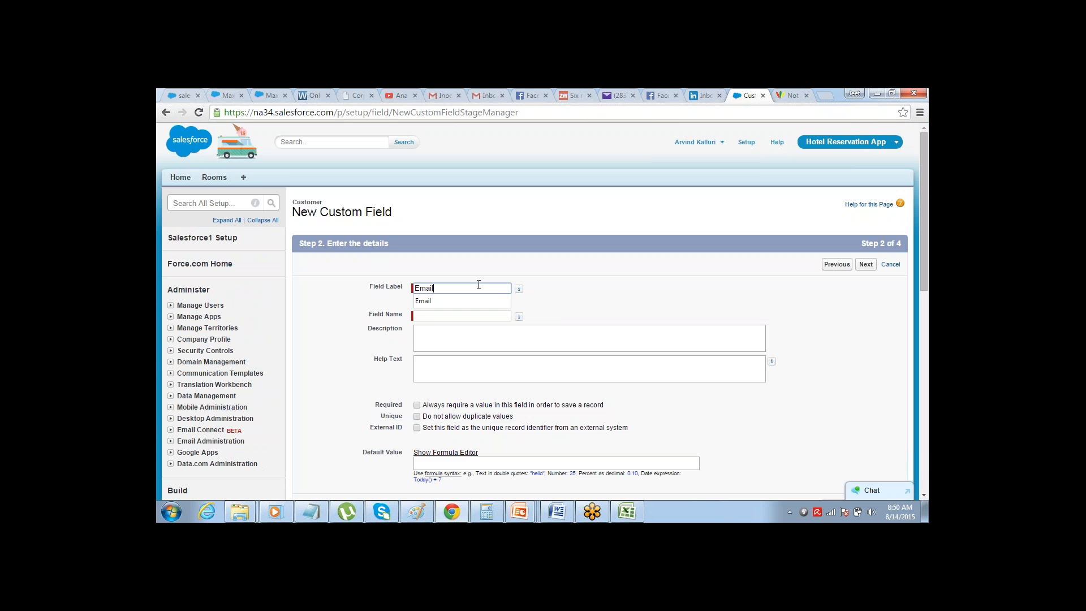
key(Tab)
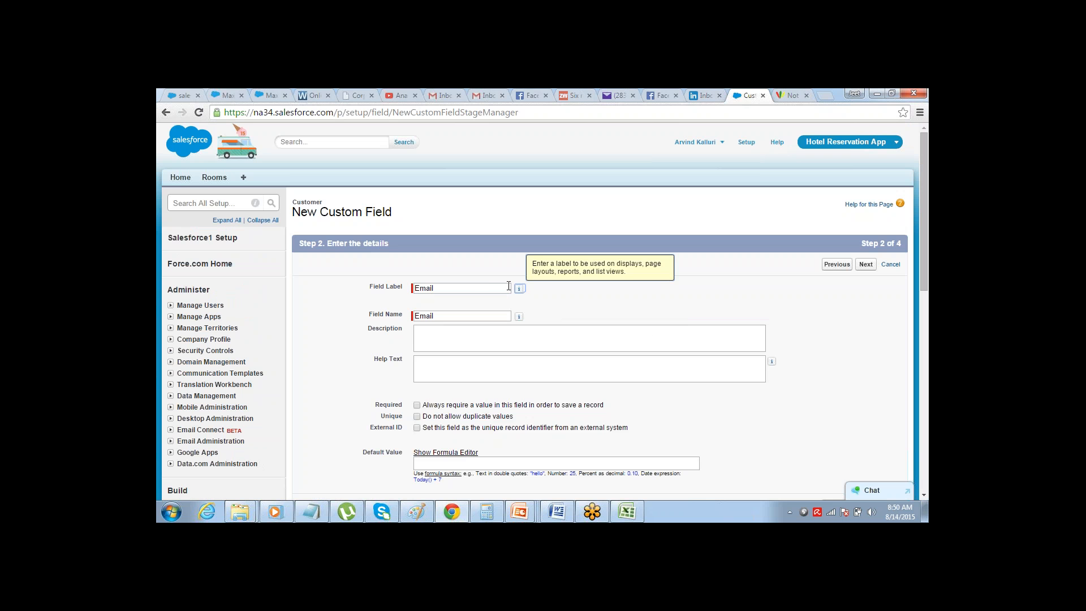
click(867, 265)
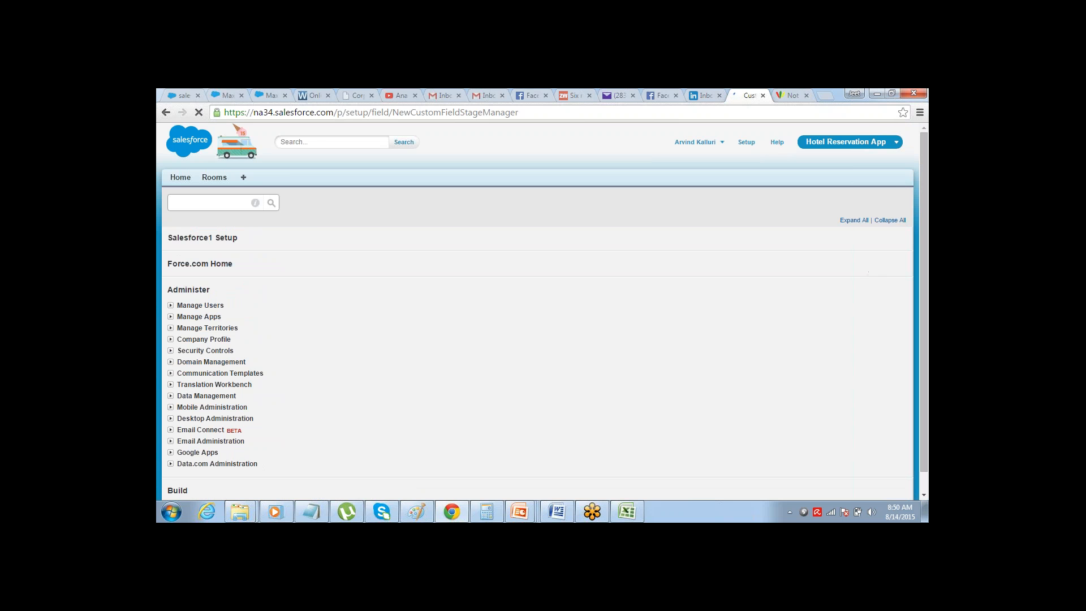
click(689, 363)
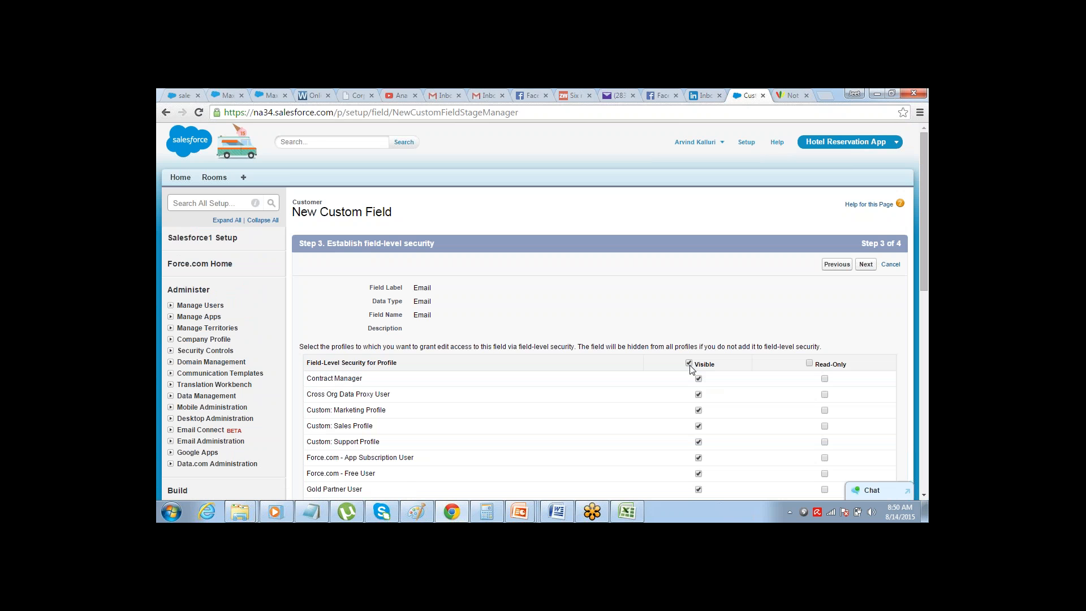
click(867, 265)
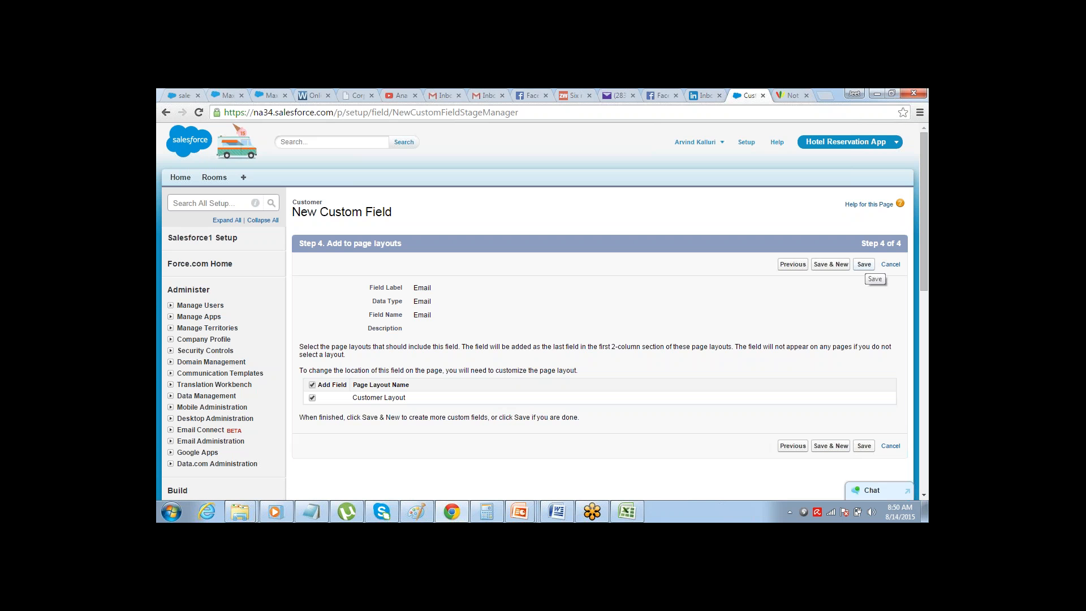
click(864, 264)
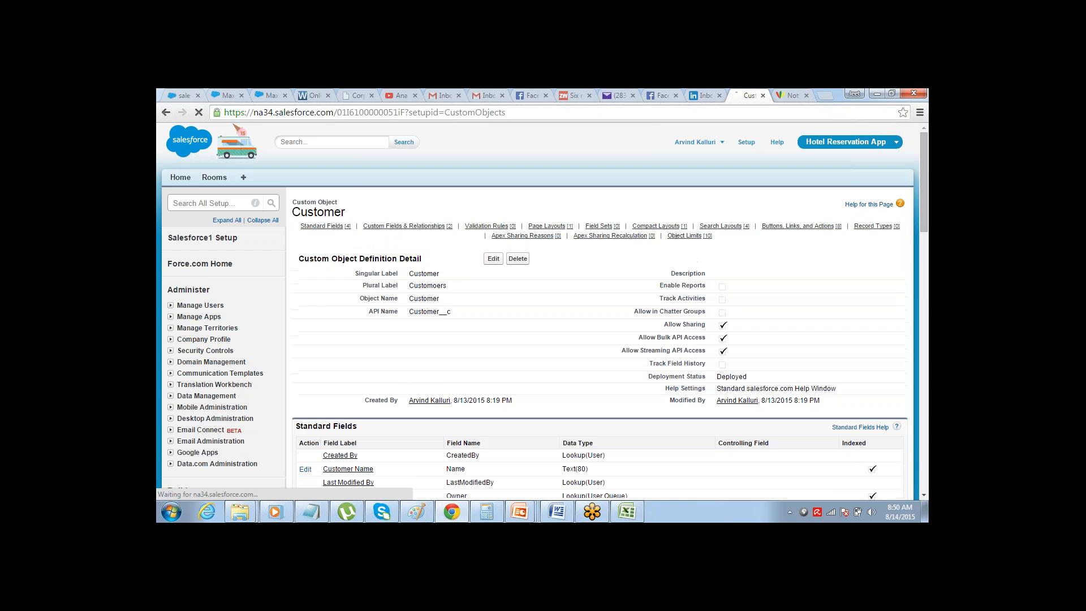
Review the Customer object's fields, then start a new custom object tab for the Customer object
drag(920, 158, 900, 243)
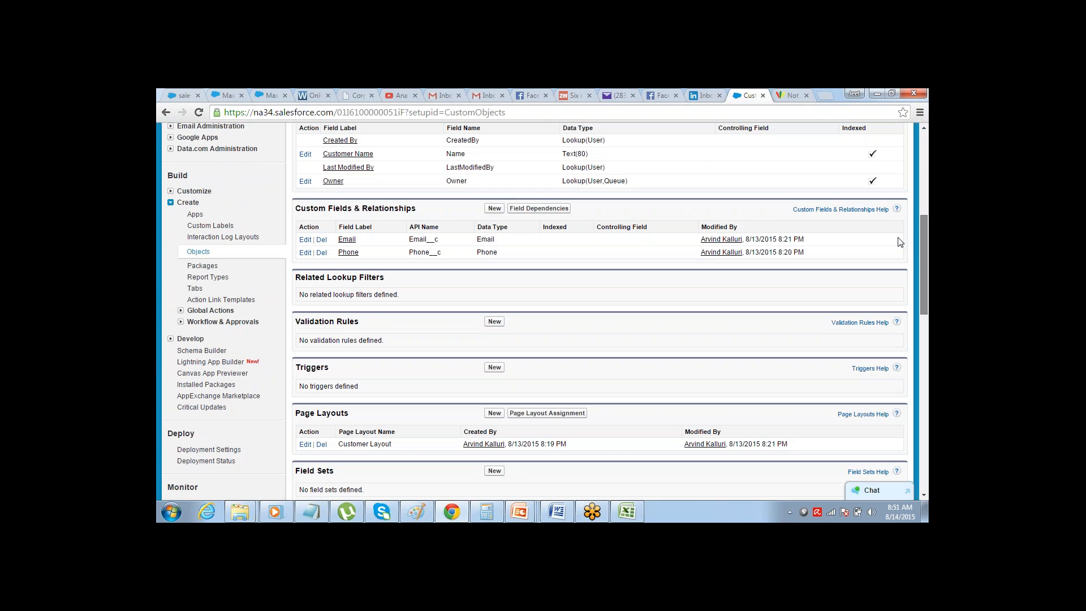
drag(898, 237, 925, 137)
scroll(764, 134, down, 5)
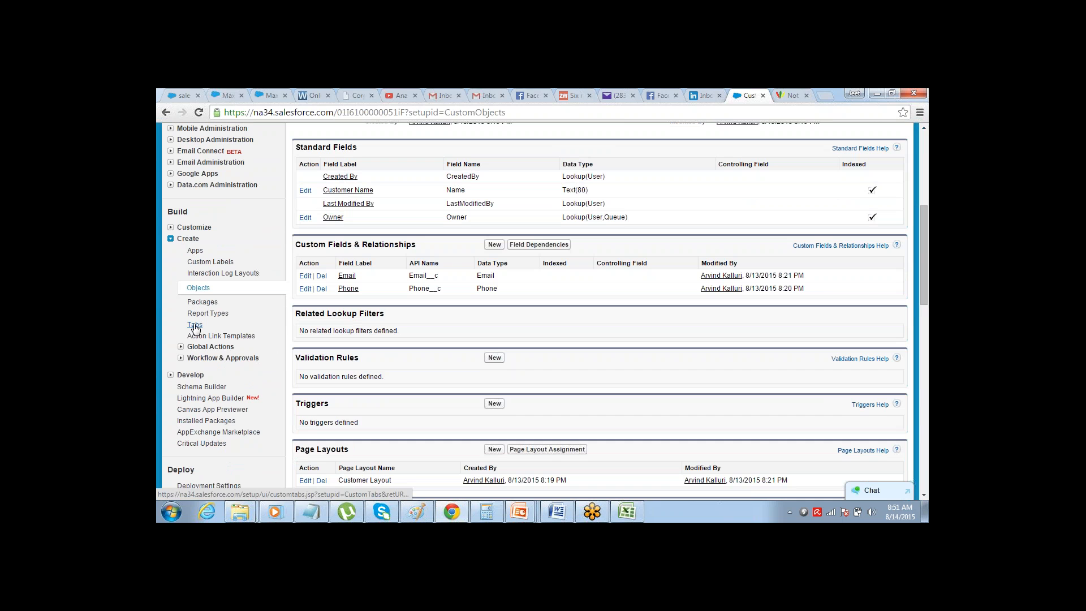
click(194, 325)
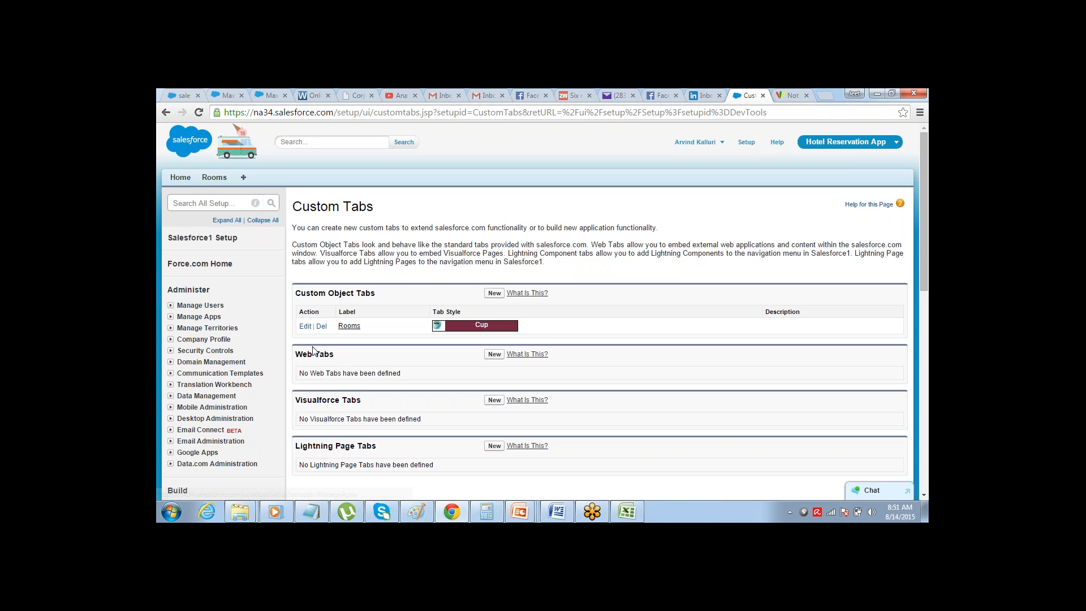
click(494, 294)
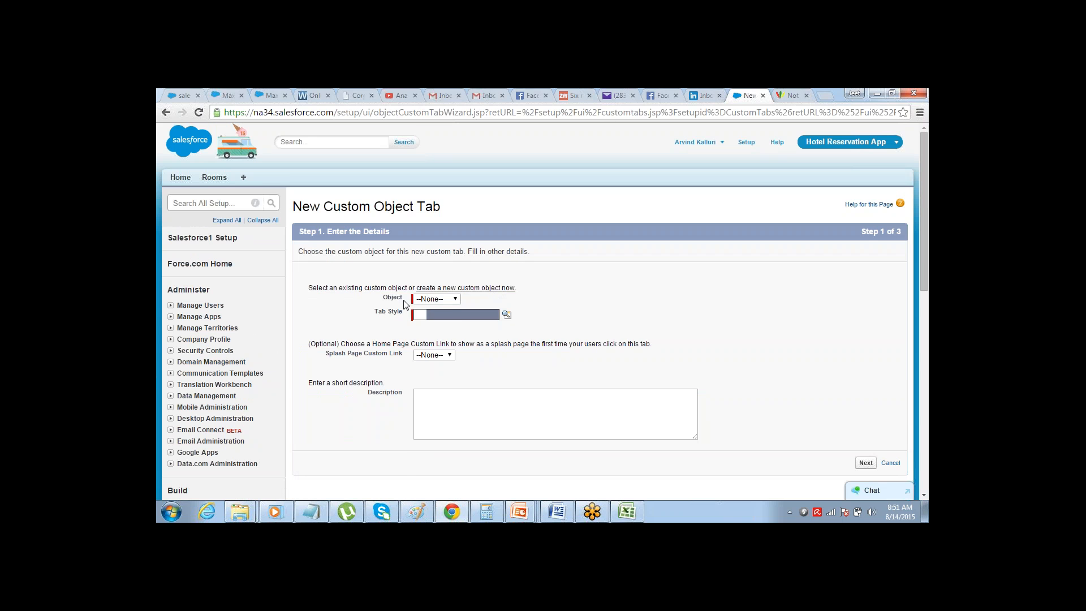
double_click(387, 301)
click(444, 299)
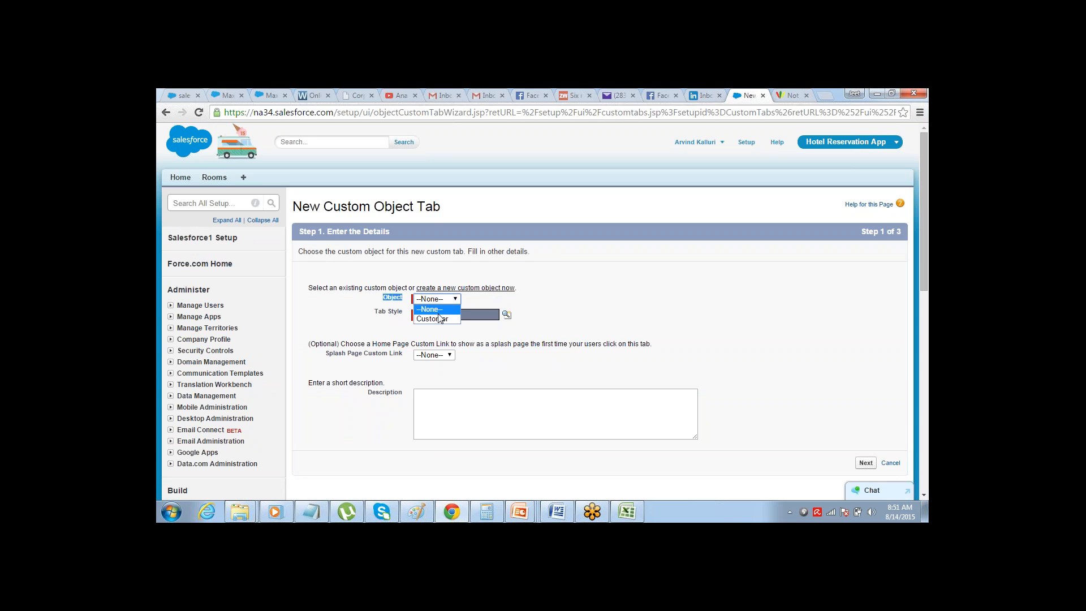
click(441, 319)
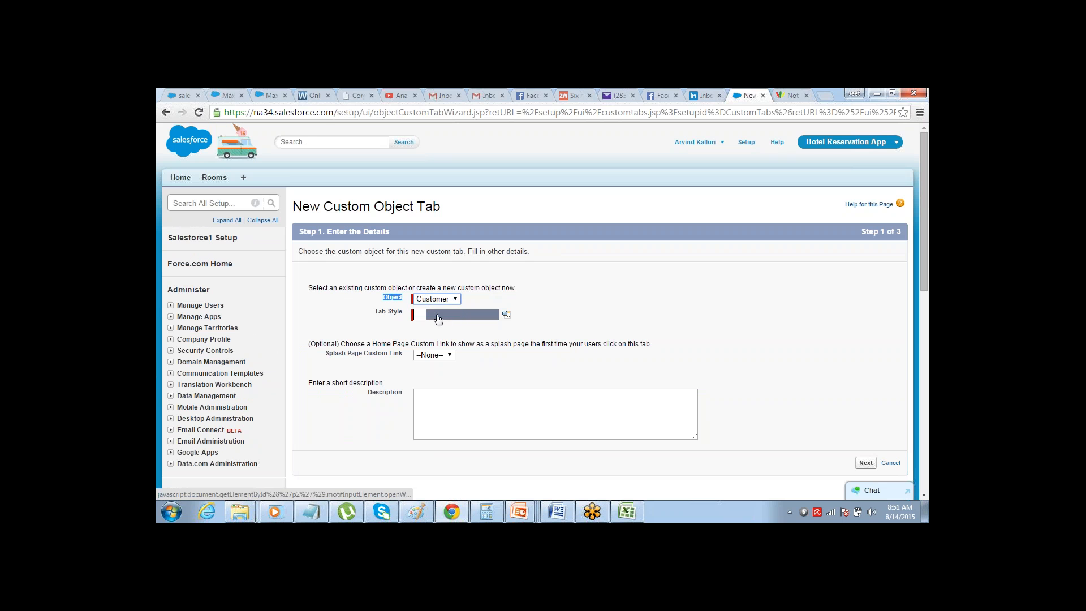
Give the Customer object's tab the Camera style and accept Default On visibility for all profiles
click(388, 296)
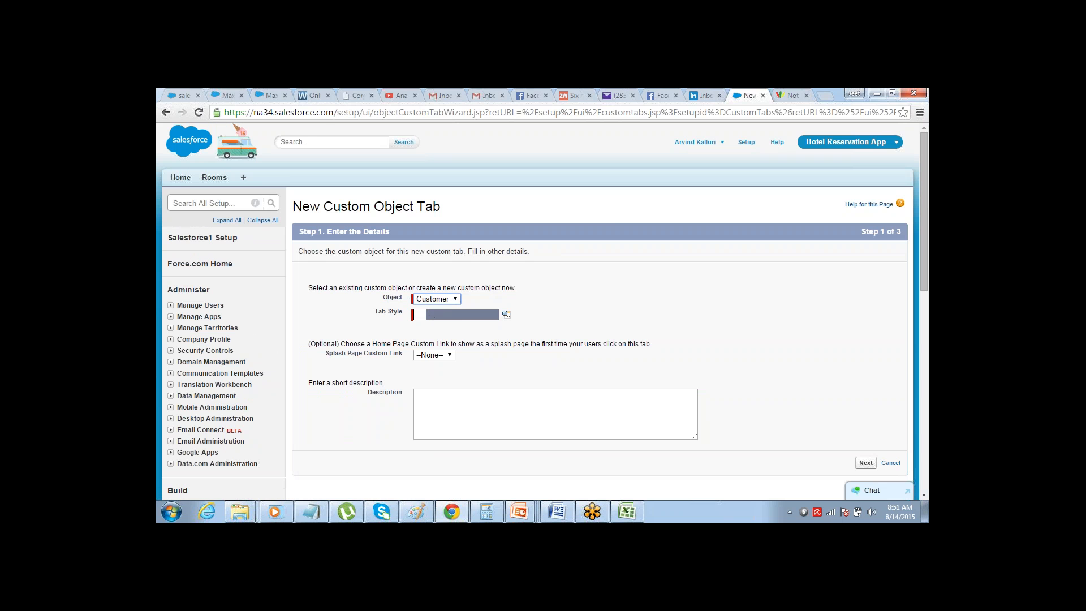
double_click(390, 297)
click(506, 316)
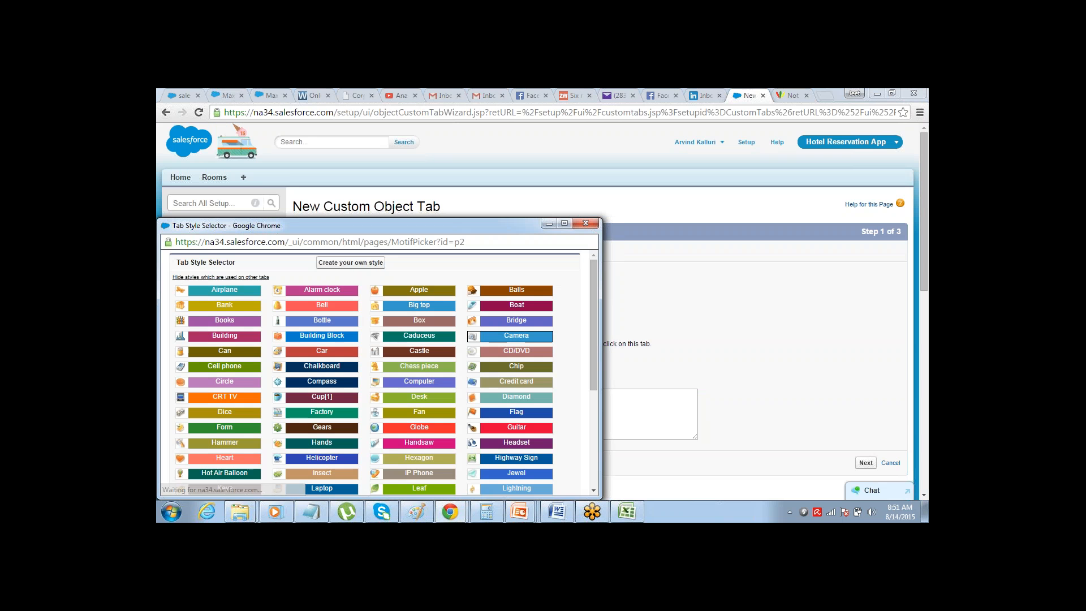
click(508, 337)
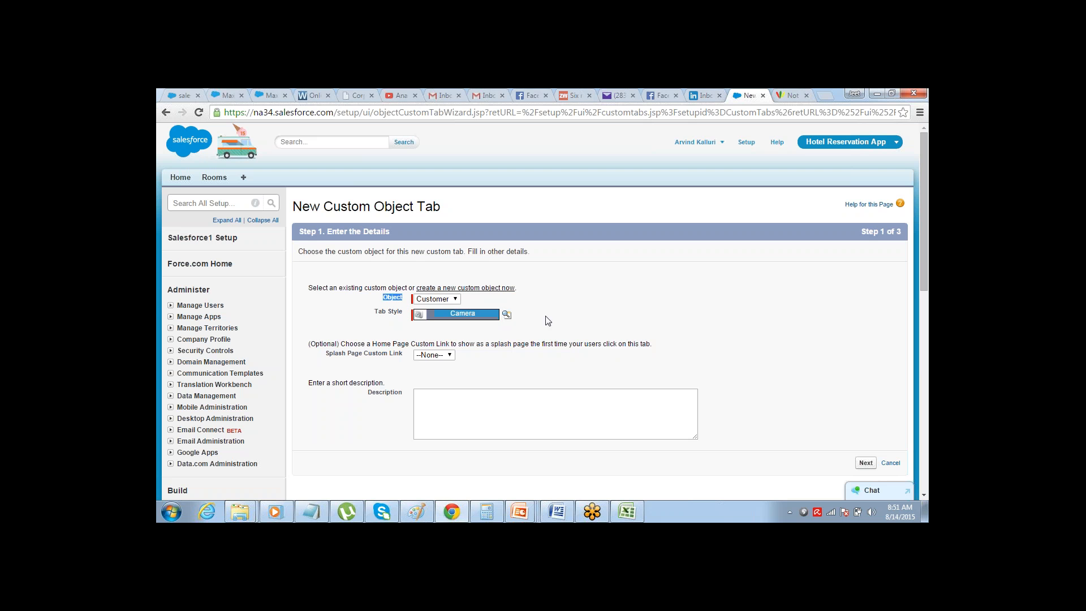
click(865, 462)
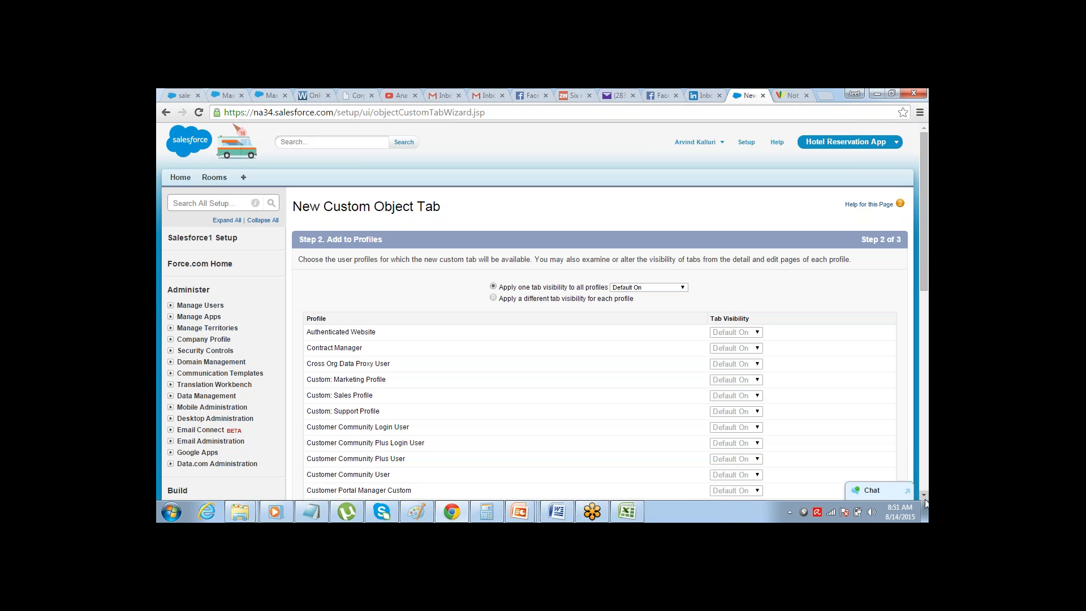
scroll(867, 452, down, 7)
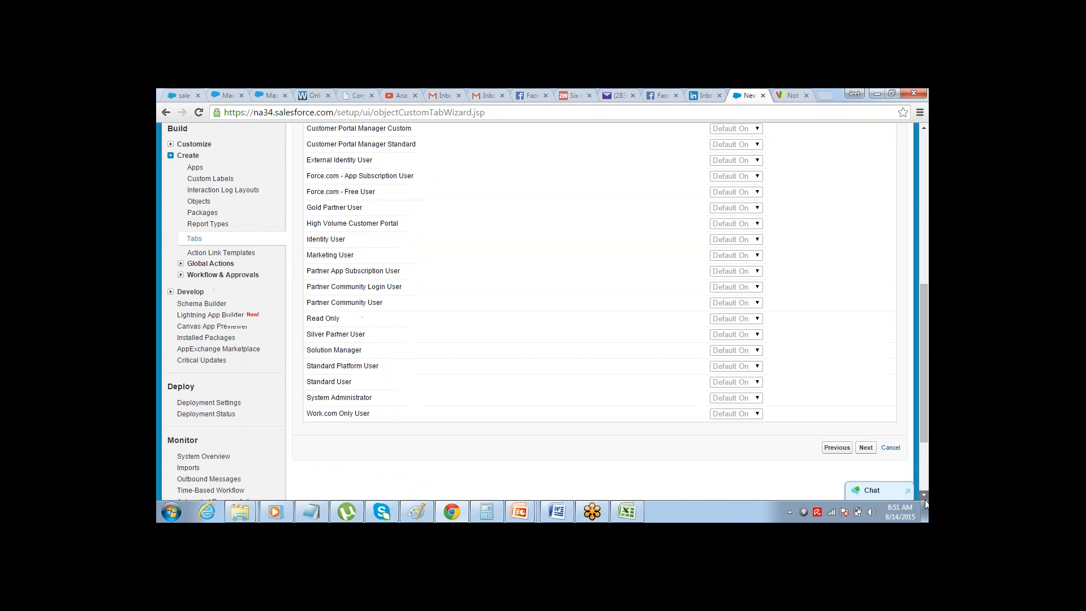
click(866, 426)
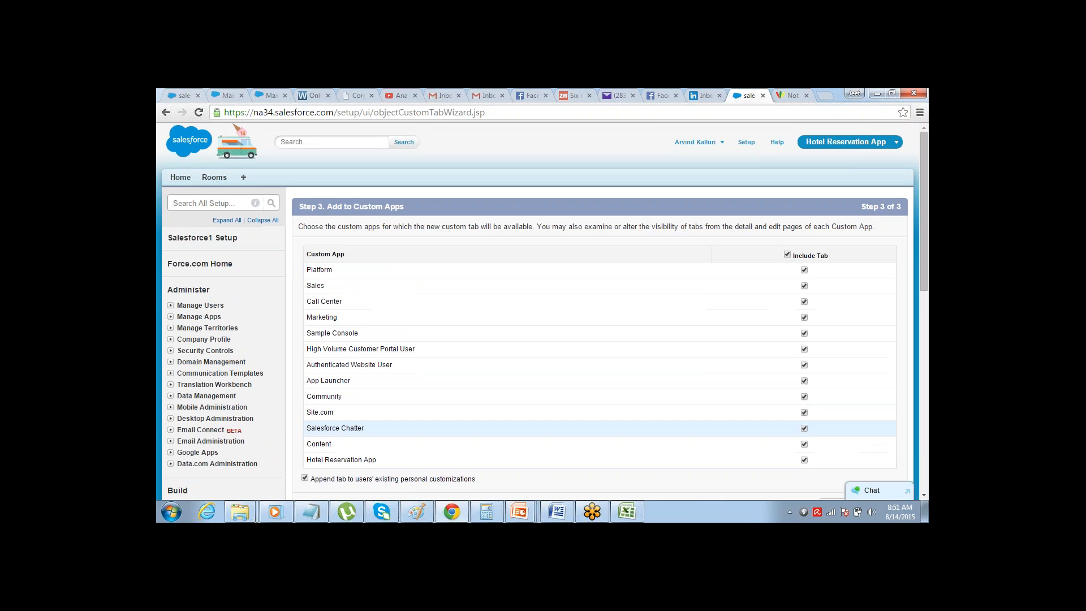
Include the Customer tab only in the Hotel Reservation App and save it
click(787, 255)
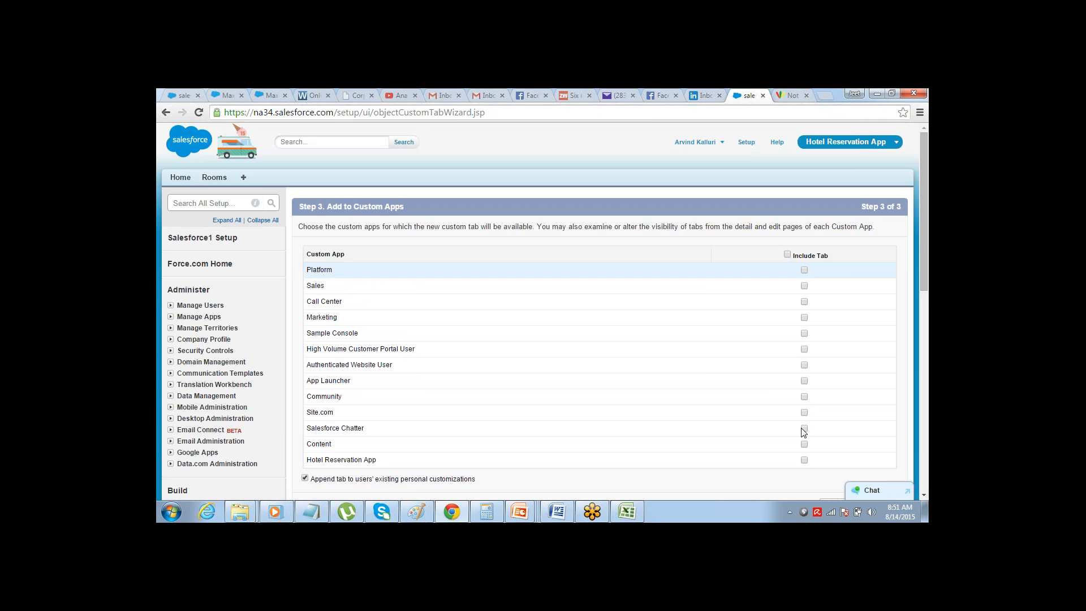
click(804, 459)
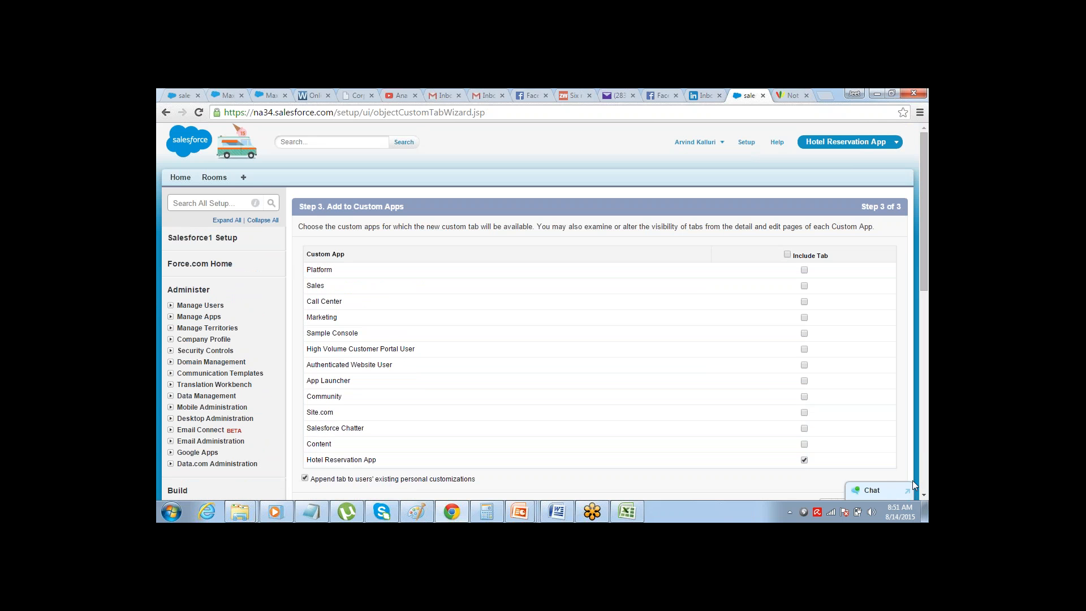
scroll(924, 493, down, 3)
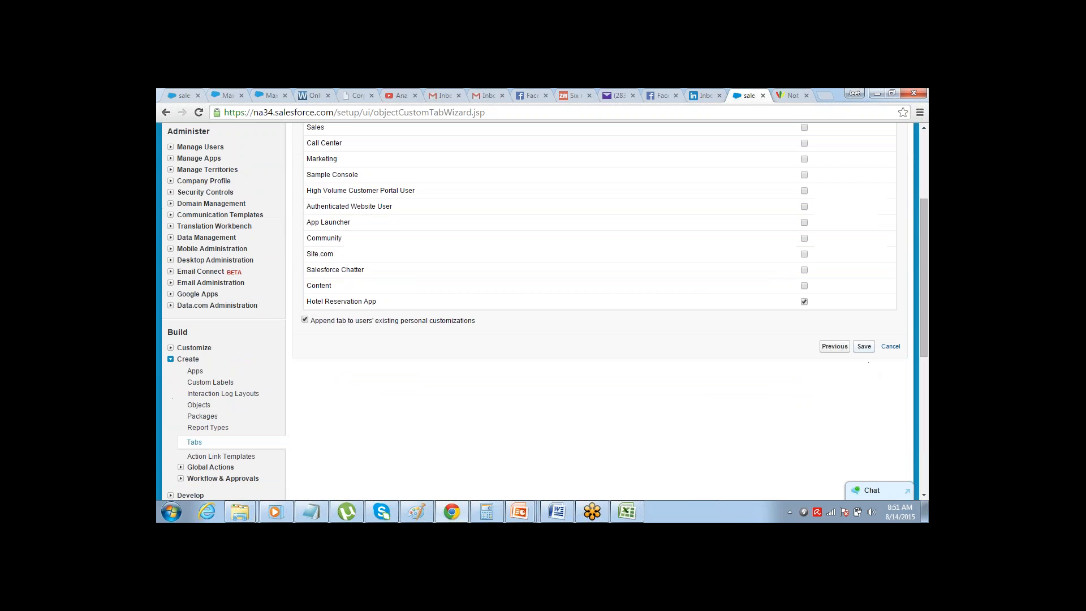
click(864, 346)
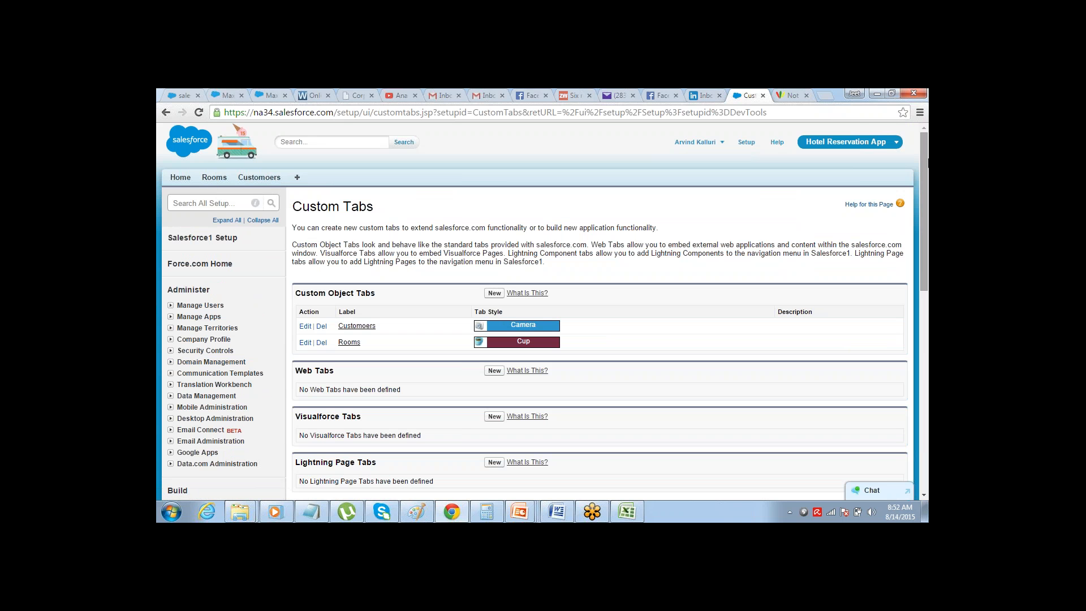
Create and save a new custom object with the label Reservation and the plural label Reservations
drag(924, 162, 897, 243)
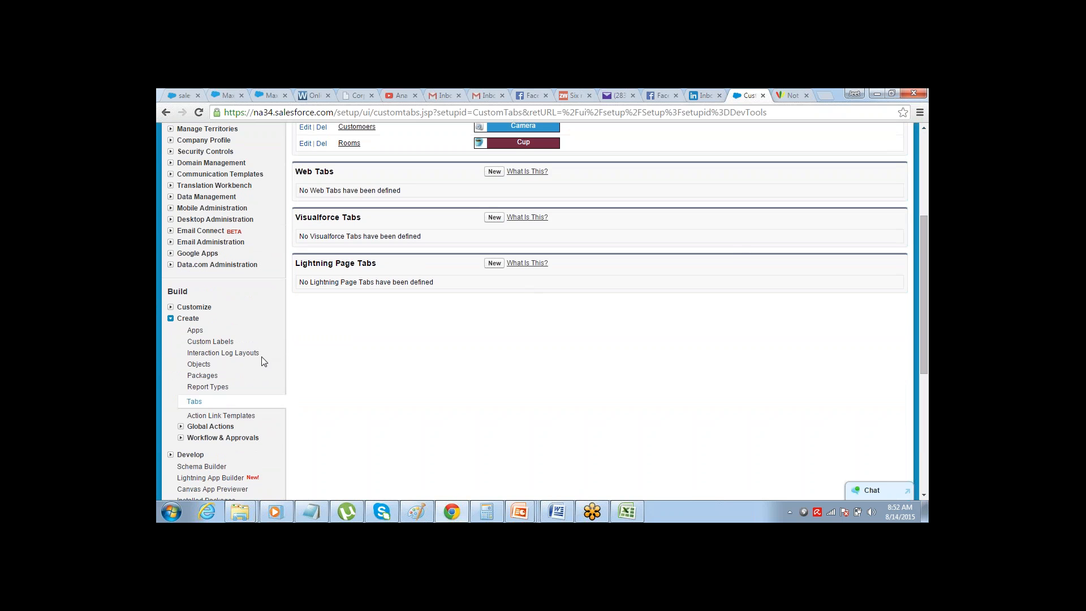
click(199, 364)
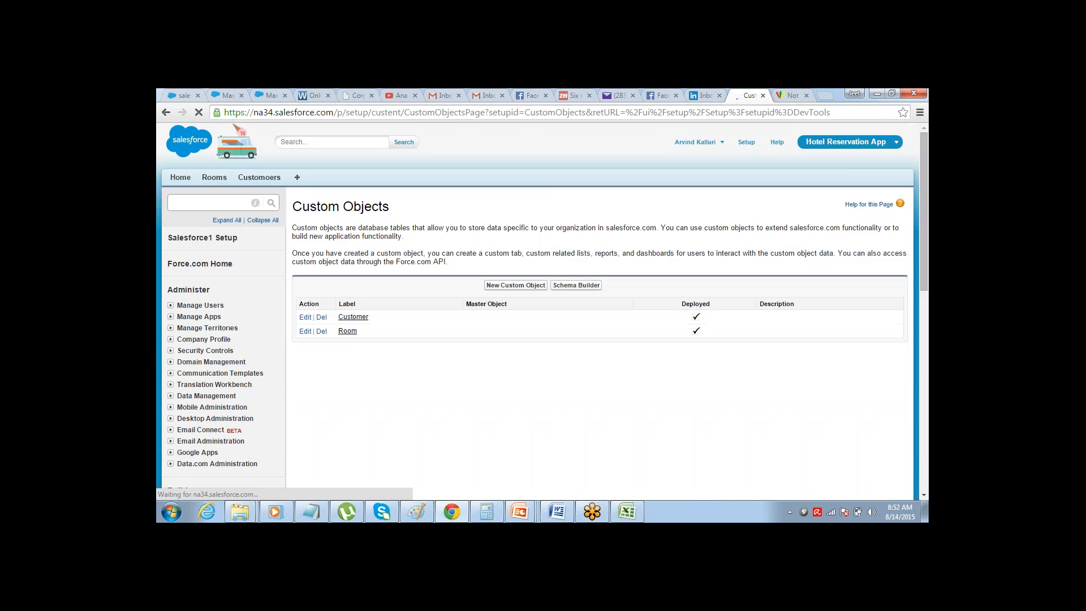
click(524, 286)
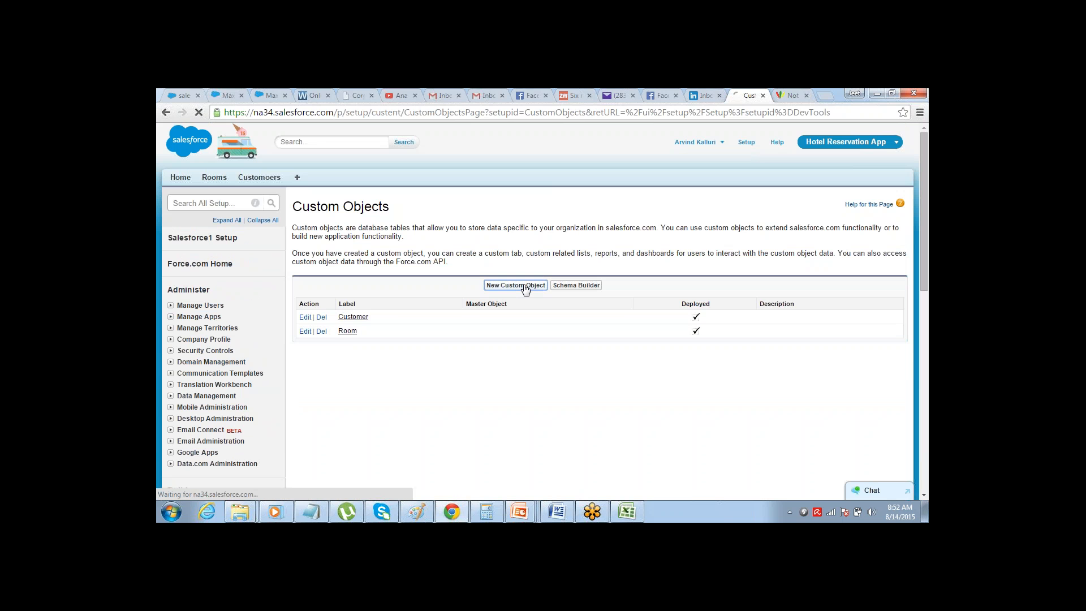
click(490, 313)
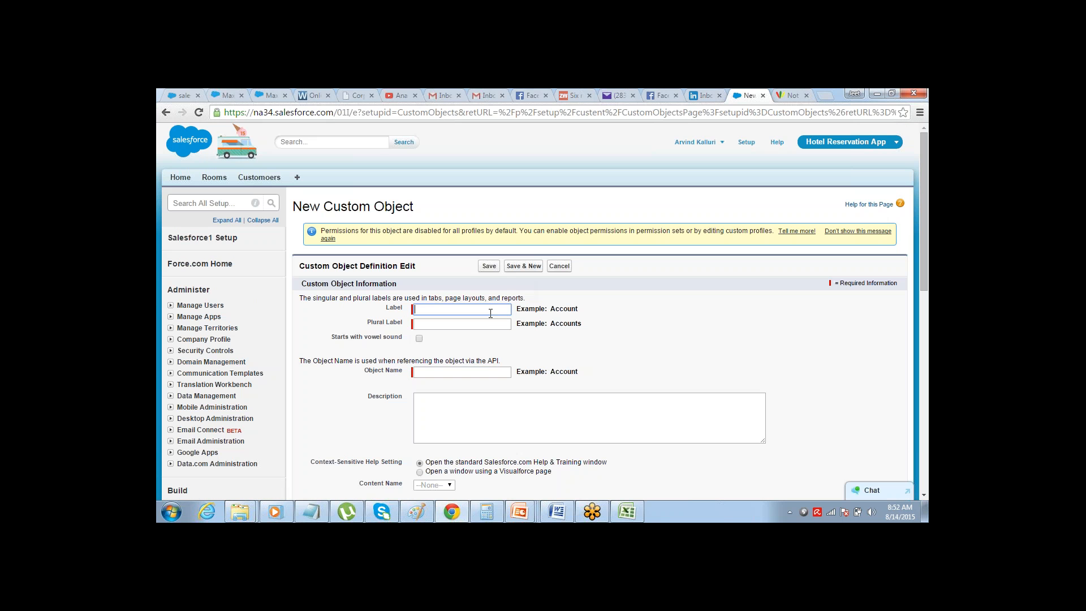
text(Reservation)
key(Tab)
text(Res)
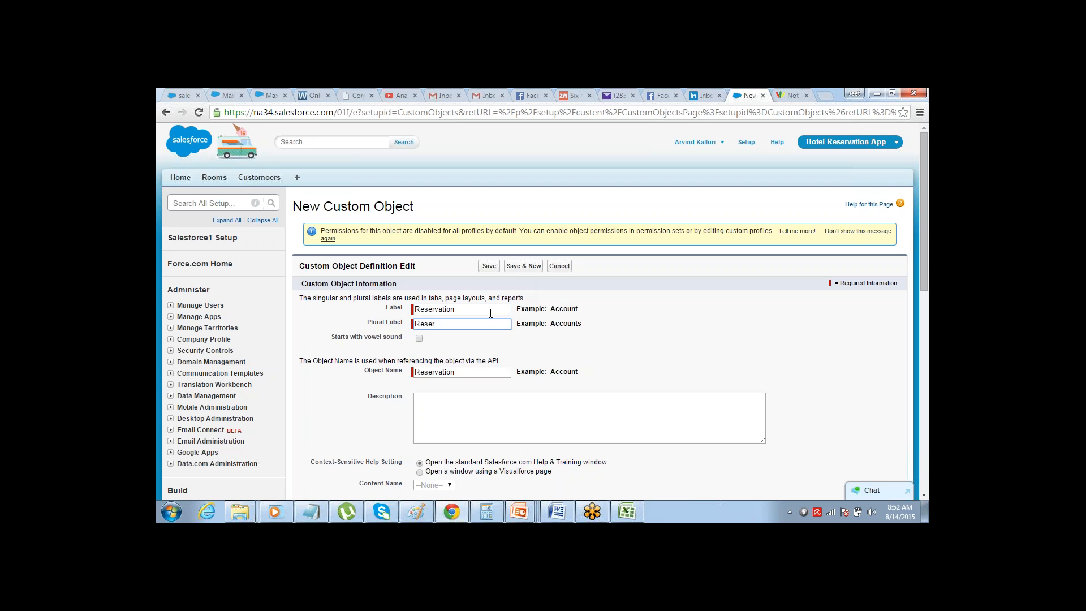
text(ervations)
key(Tab)
click(489, 266)
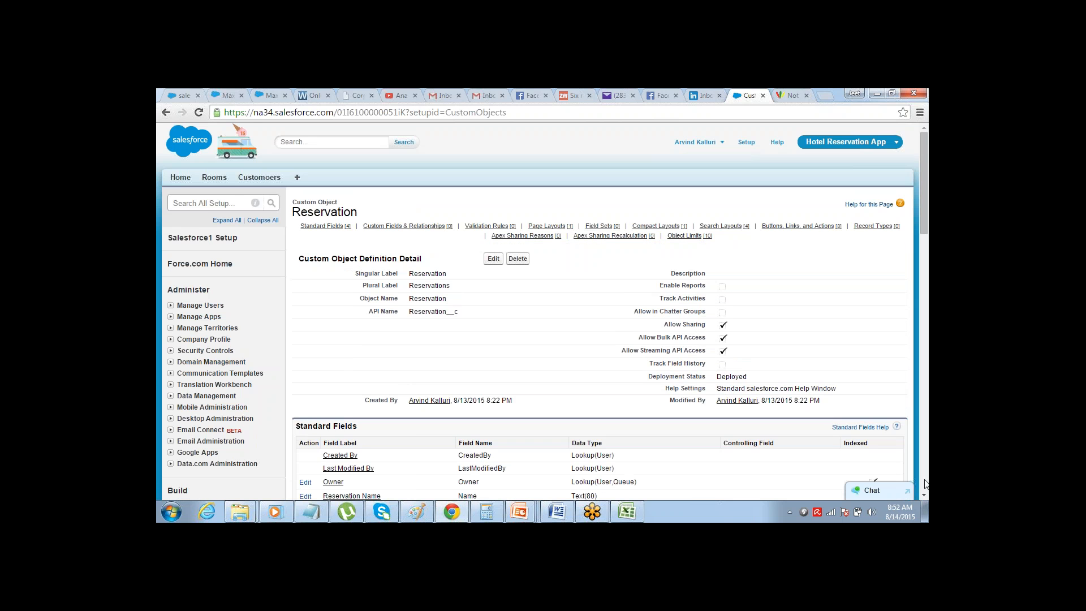
Rename the Reservation object's record name field to Reservation ID and save it
click(924, 495)
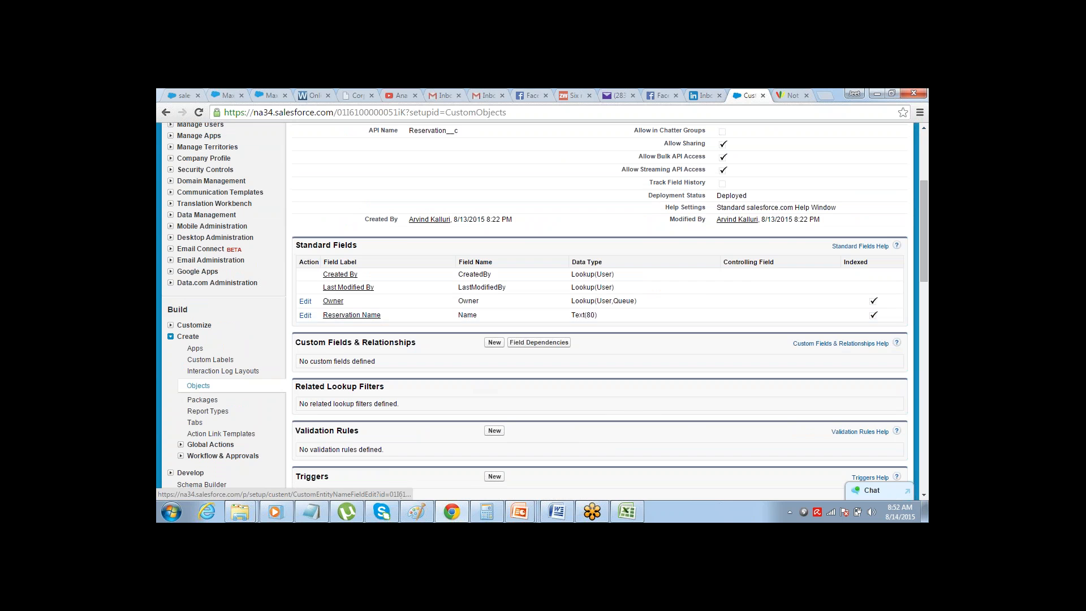
click(304, 316)
triple_click(427, 282)
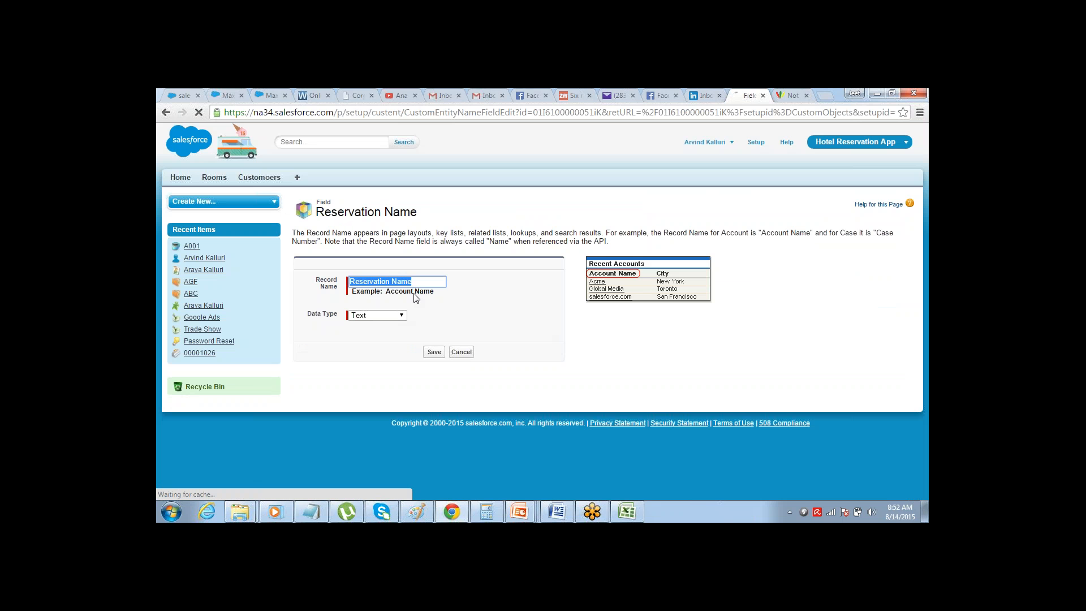
double_click(426, 283)
text(ID)
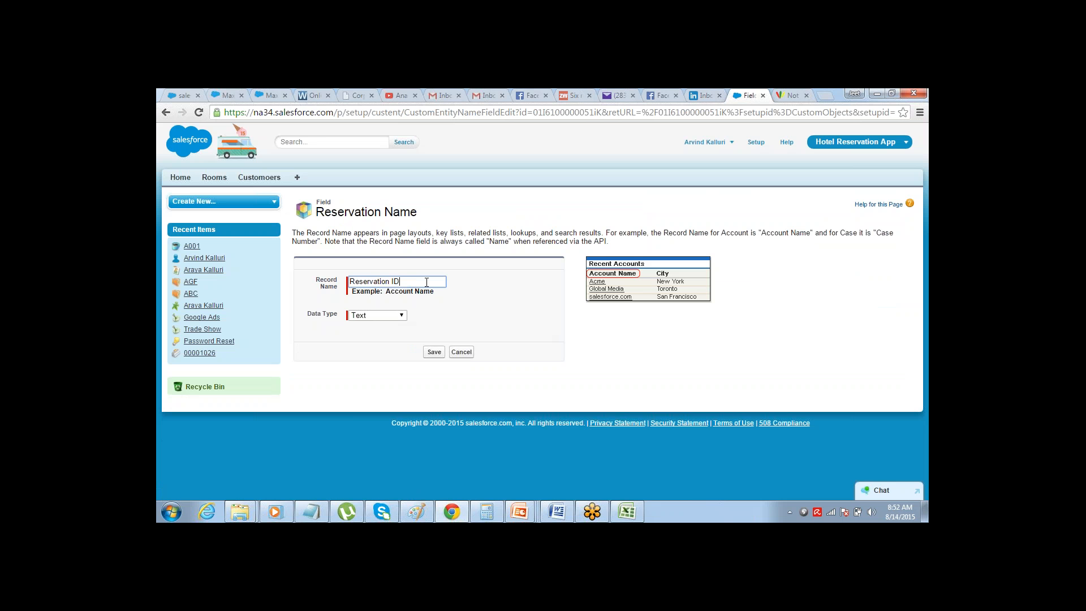
click(433, 353)
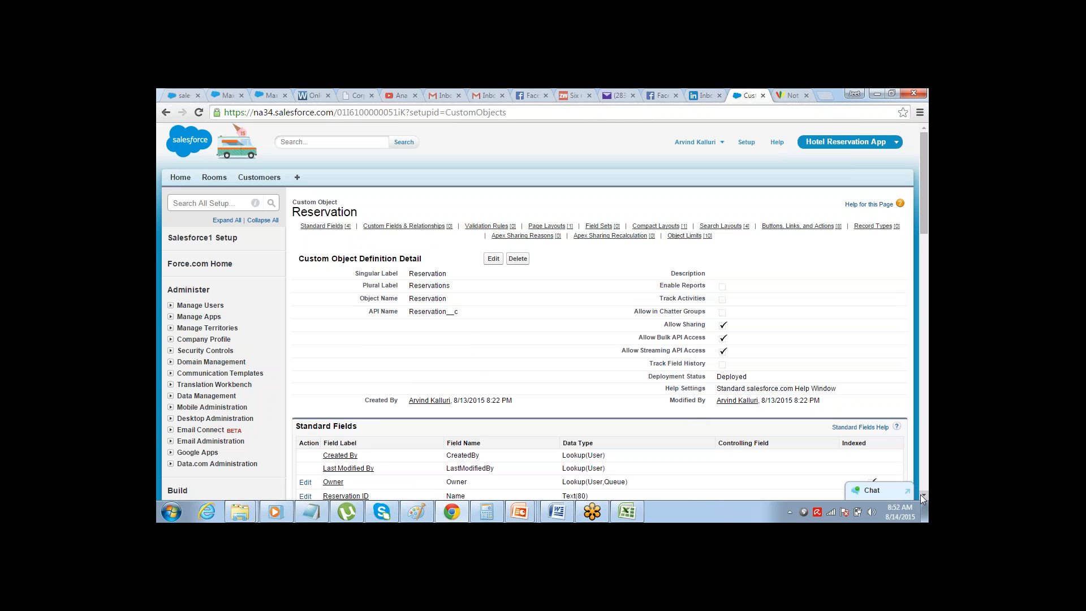
Start a new custom field on the Reservation object with the Date data type and proceed to its details
click(921, 494)
click(920, 494)
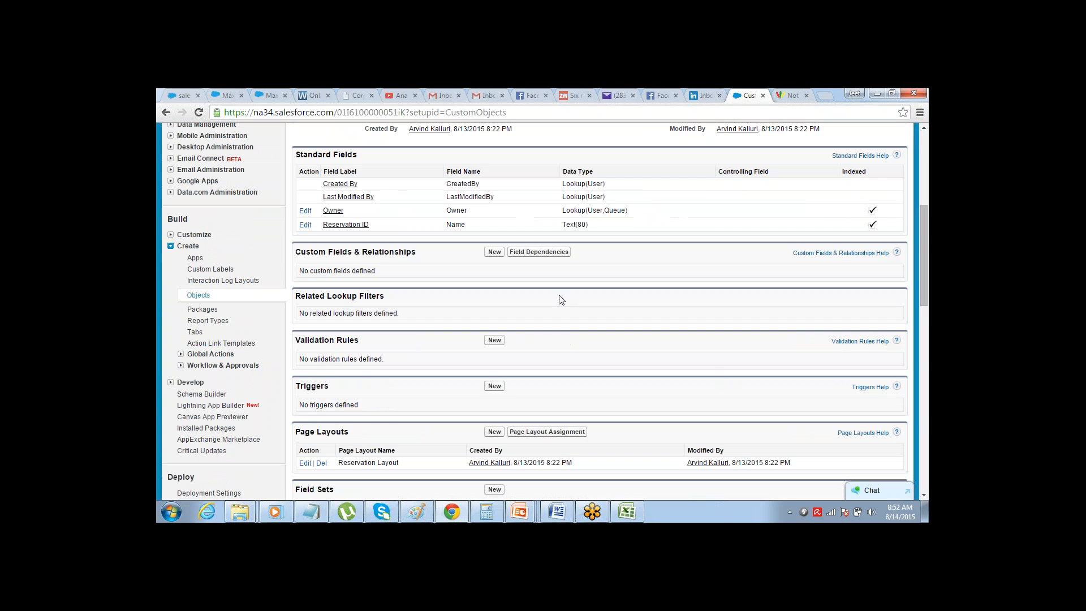
click(494, 252)
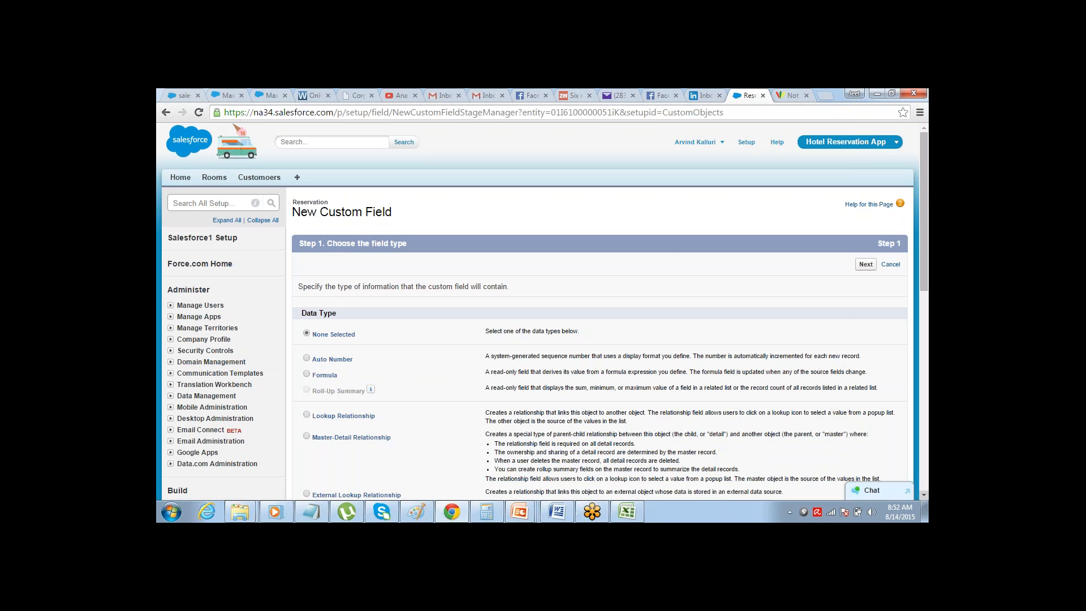
click(923, 495)
click(923, 495)
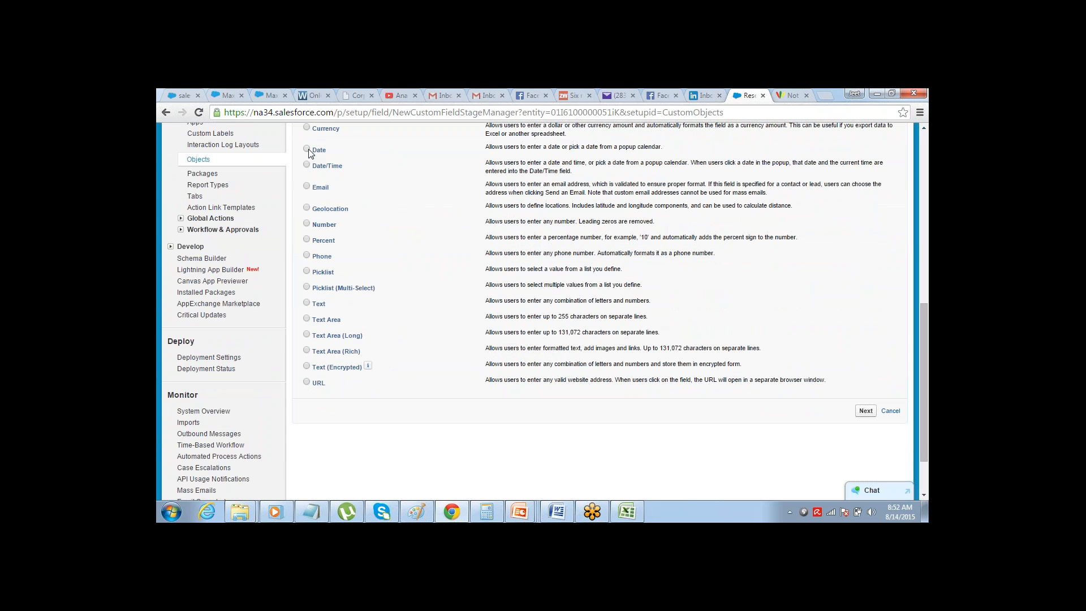
click(865, 412)
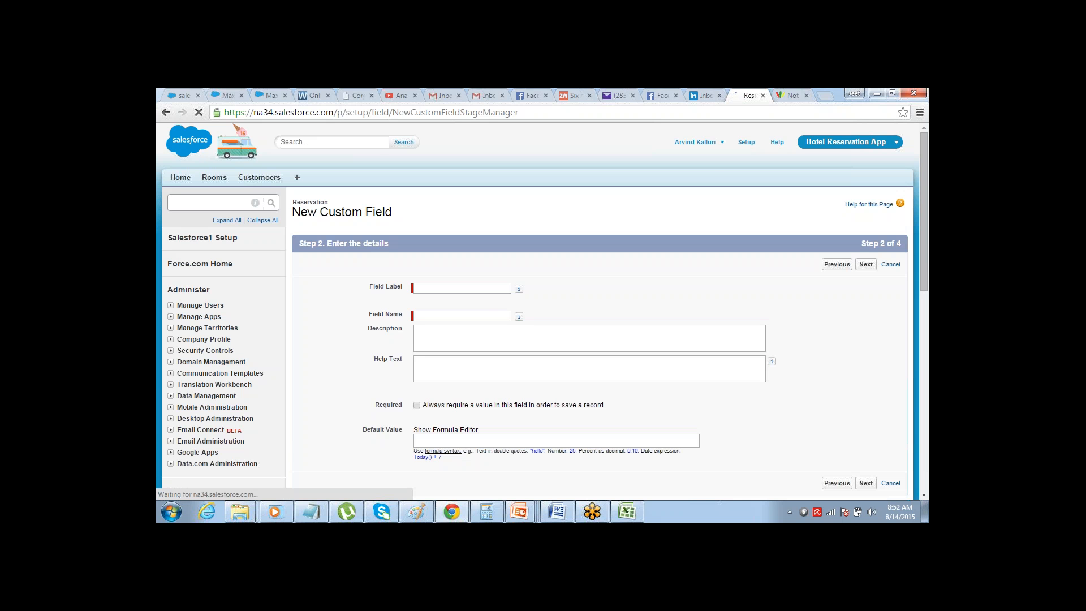
Label the field Reservation Date, make it visible to all profiles, and save it, continuing with another new field
click(476, 289)
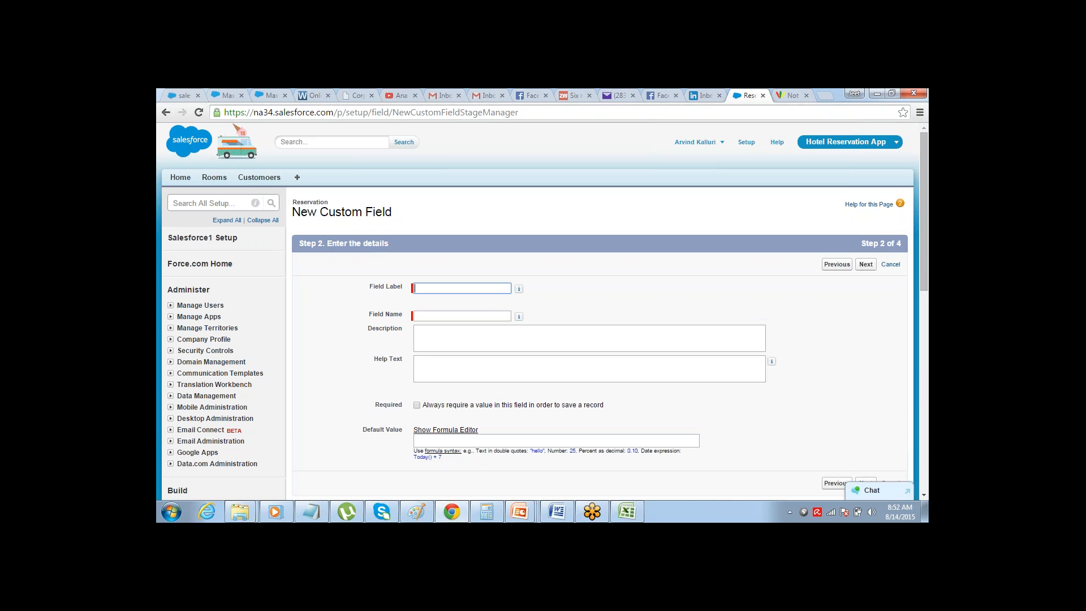
text(Re)
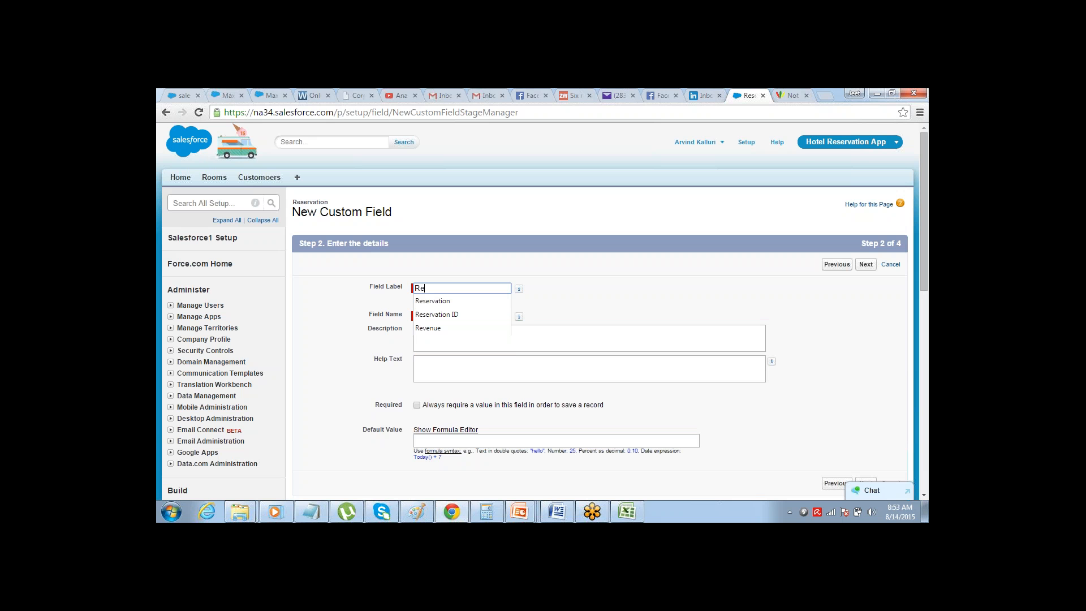
text(servation Date)
click(519, 289)
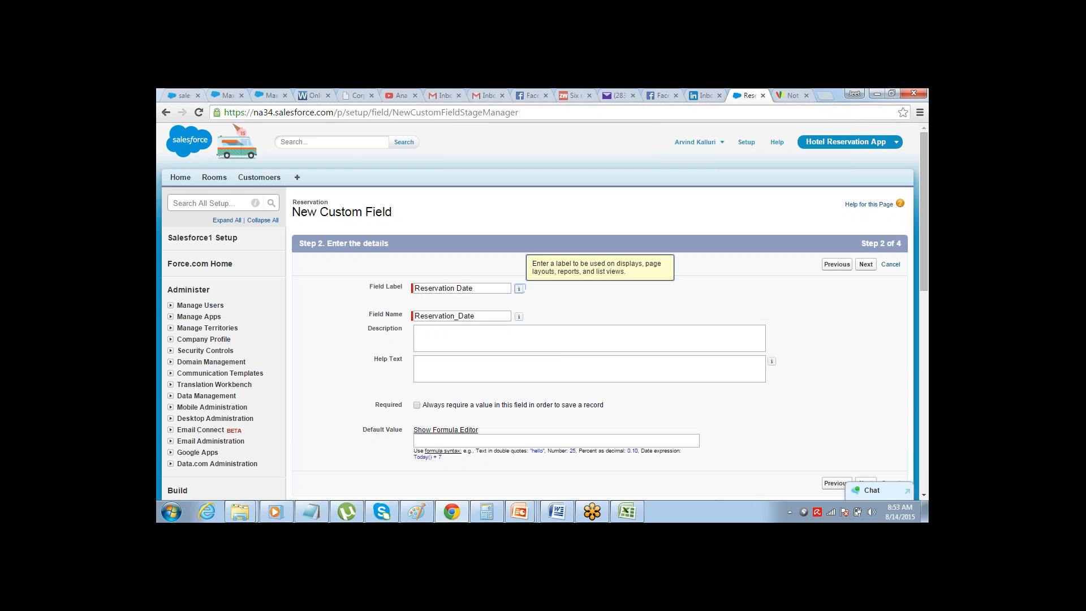
click(866, 265)
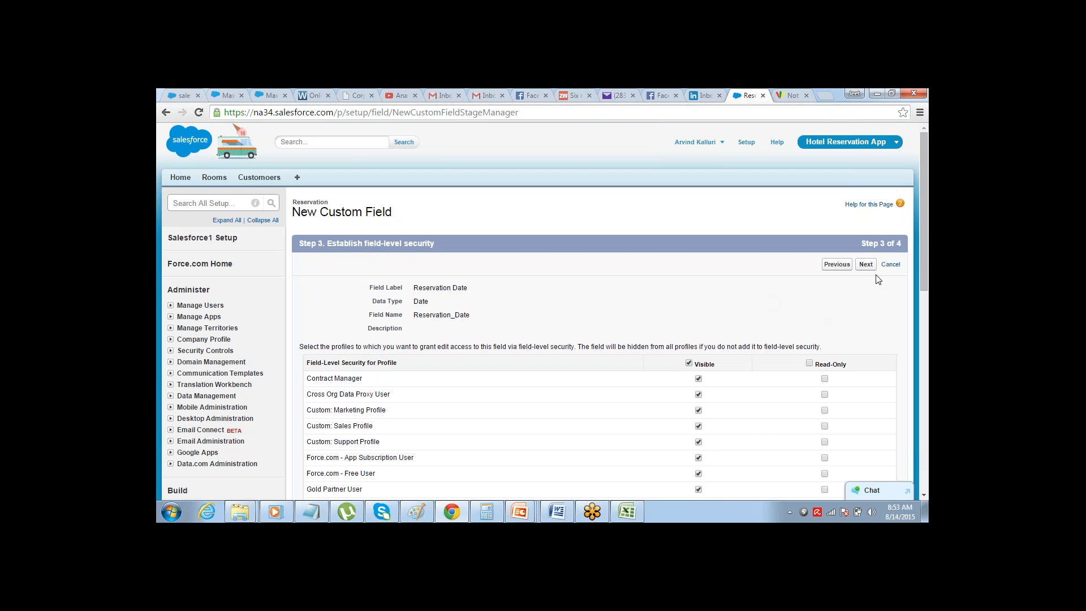
click(865, 264)
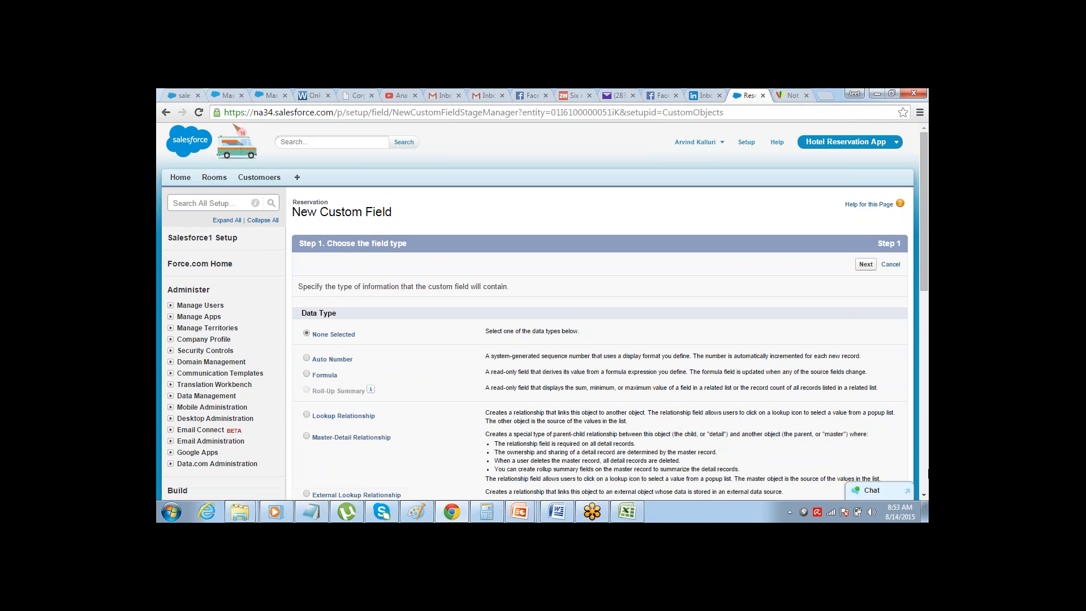
Choose Date as the data type of the Reservation object's next custom field and proceed to its details
click(923, 495)
scroll(923, 497, down, 4)
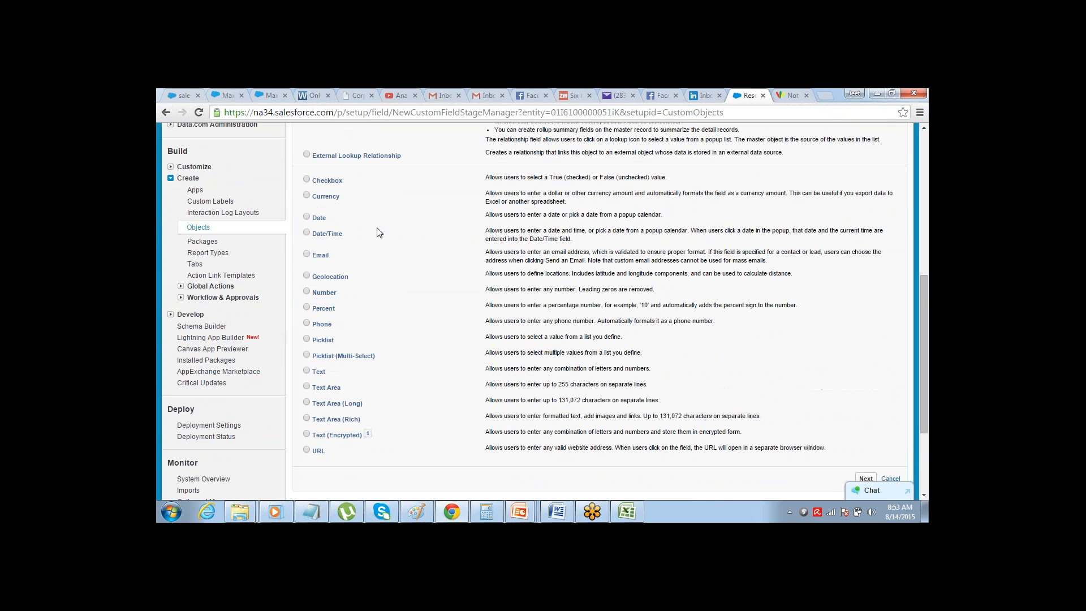
click(307, 216)
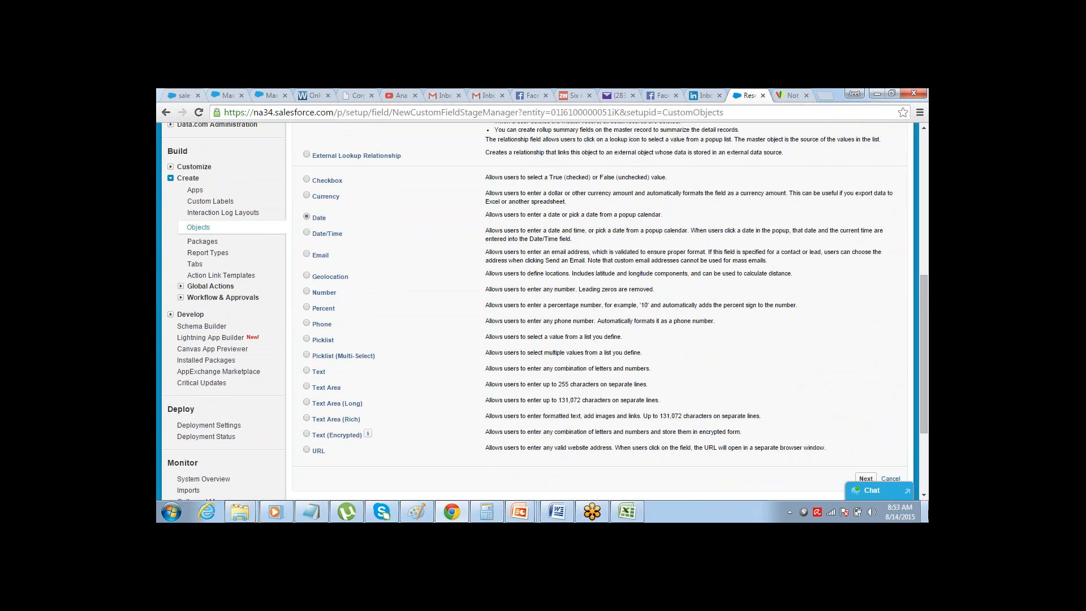
click(871, 477)
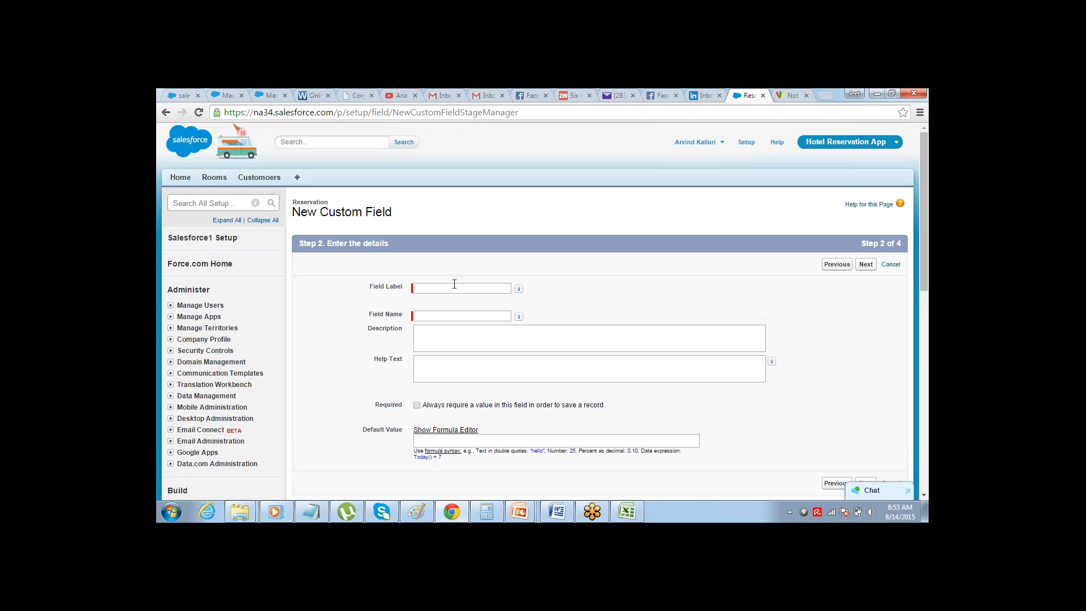
Label the new date field Check-In Ddate and let its field name fill in as Check_In_Ddate
click(453, 288)
text(Cheeck In Dat)
key(BackSpace)
text(-)
key(Tab)
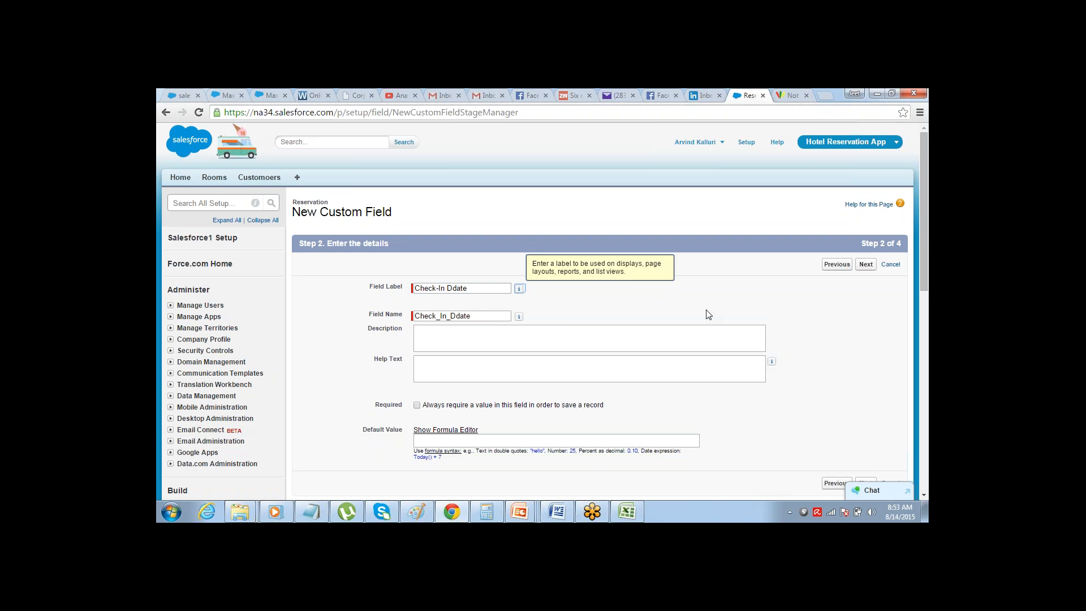
Make the check-in date field visible to all profiles and save it on the Reservation Layout, continuing with another new field
click(866, 265)
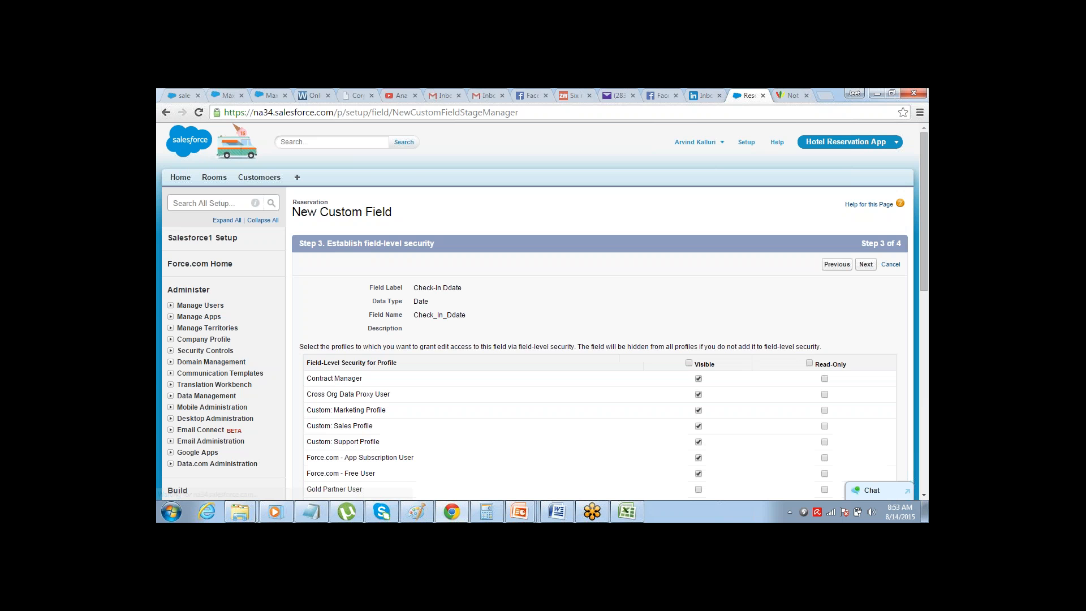
click(689, 363)
click(864, 265)
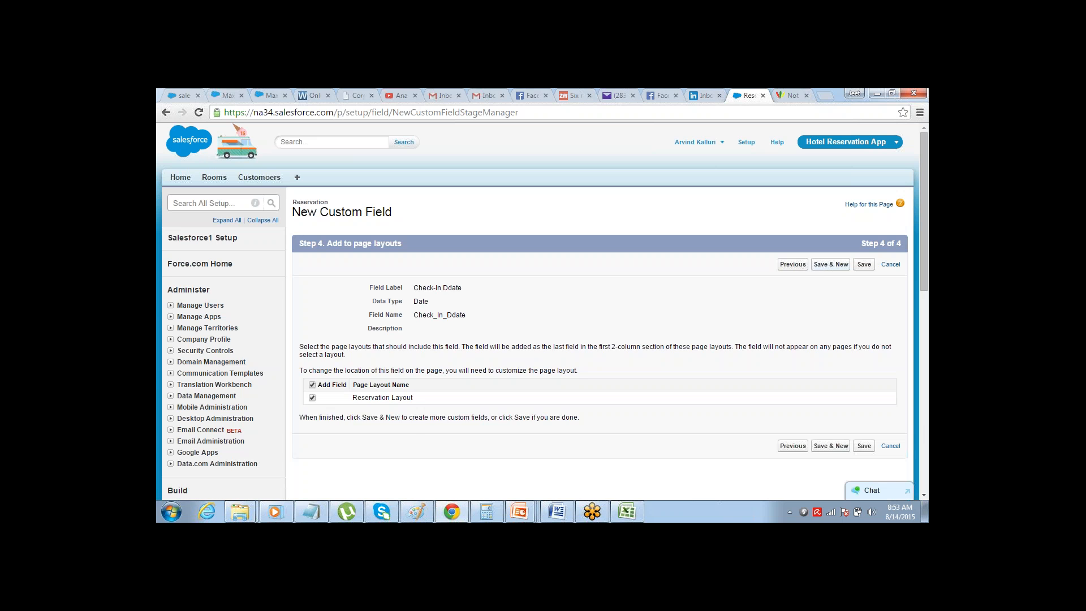
click(830, 264)
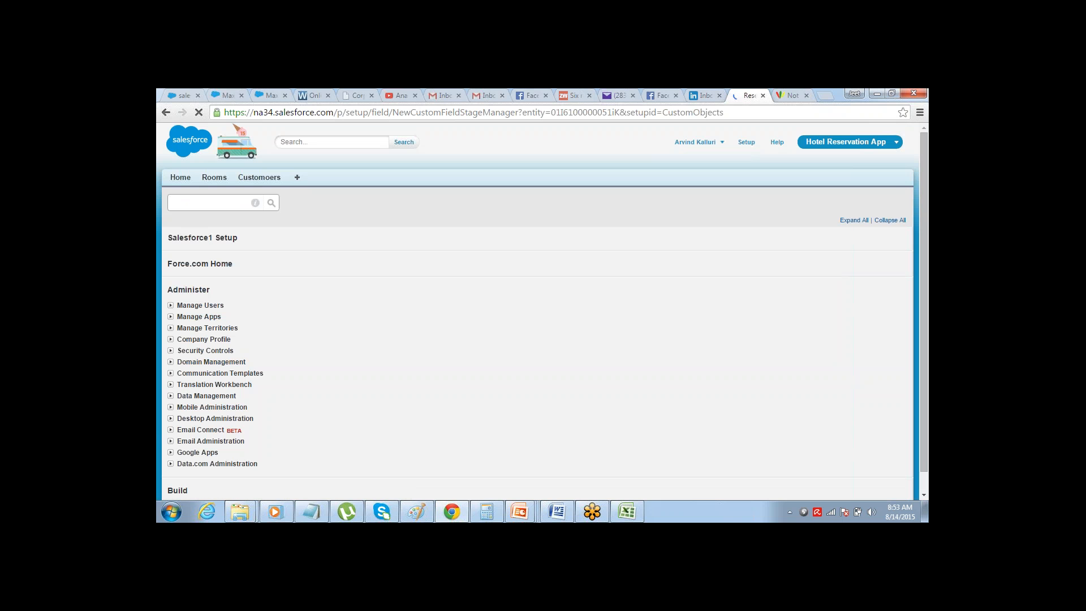
Choose Date as the data type for another Reservation custom field and proceed to its details
click(923, 496)
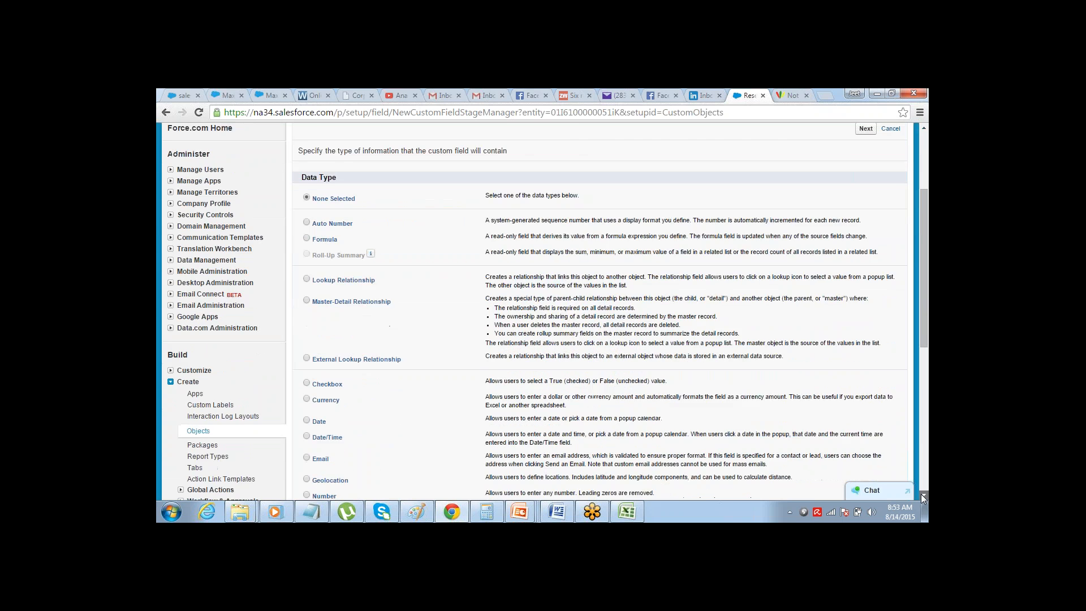
scroll(406, 265, down, 4)
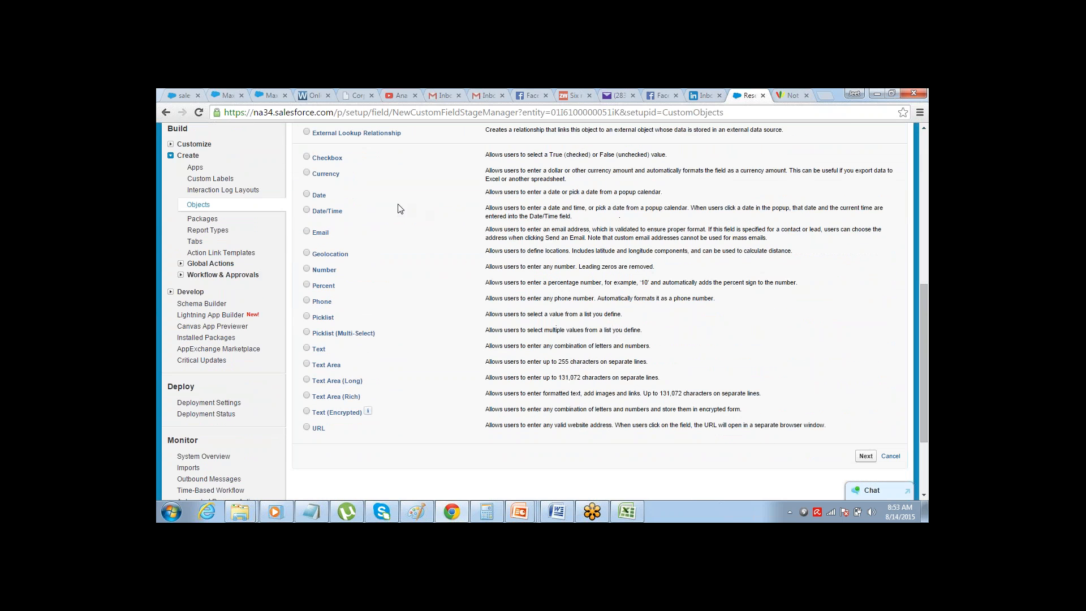
click(315, 195)
click(865, 456)
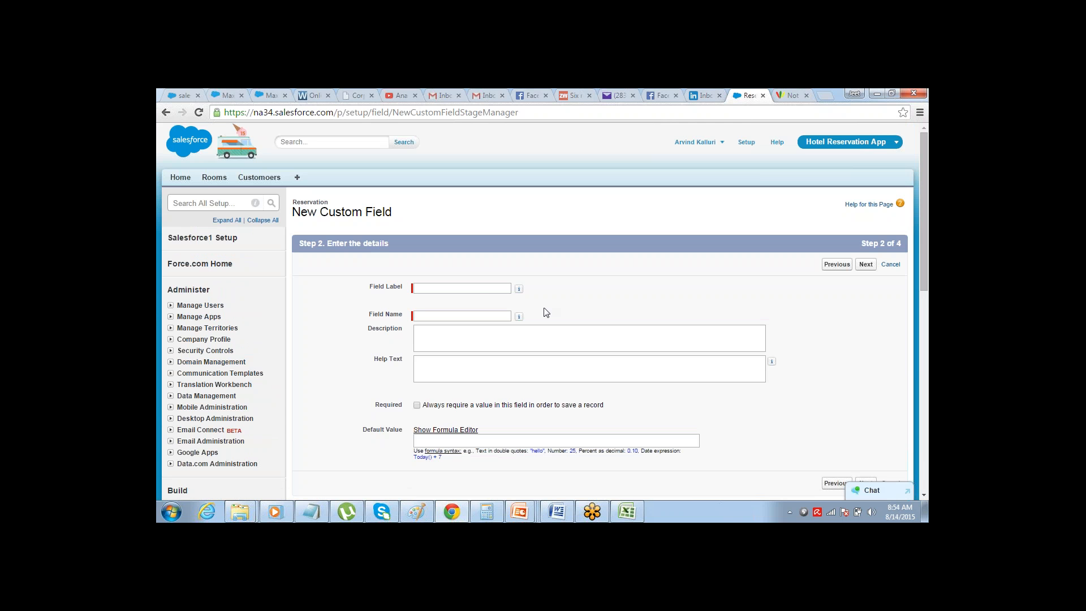
Label the date field Check-Out Date, let its field name fill in as Check_Out_Date, and proceed to field-level security
click(477, 288)
text(Ch)
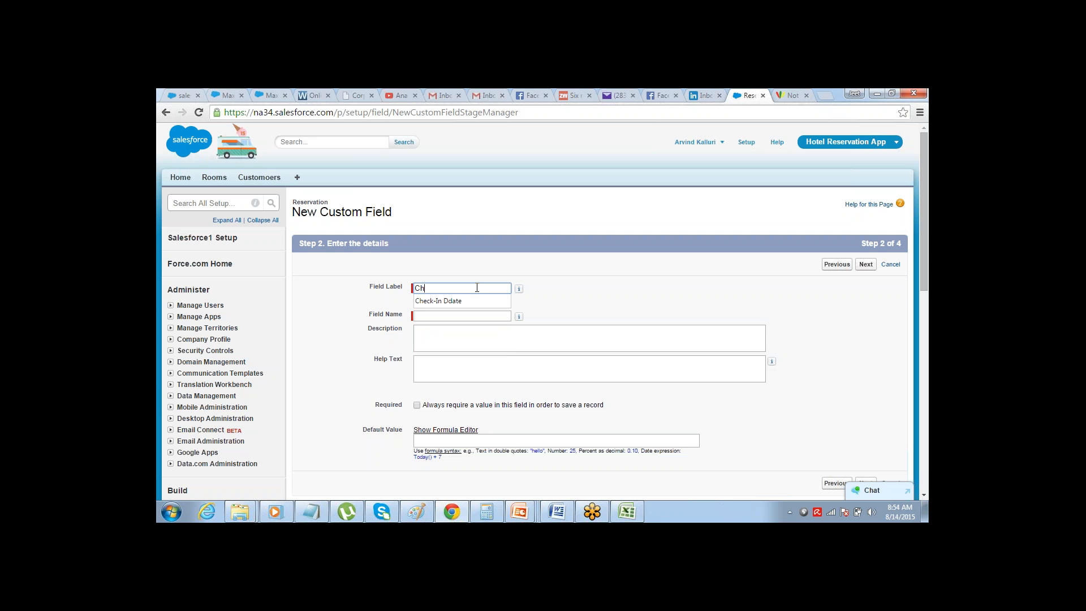
text(eck-Out Date)
key(Tab)
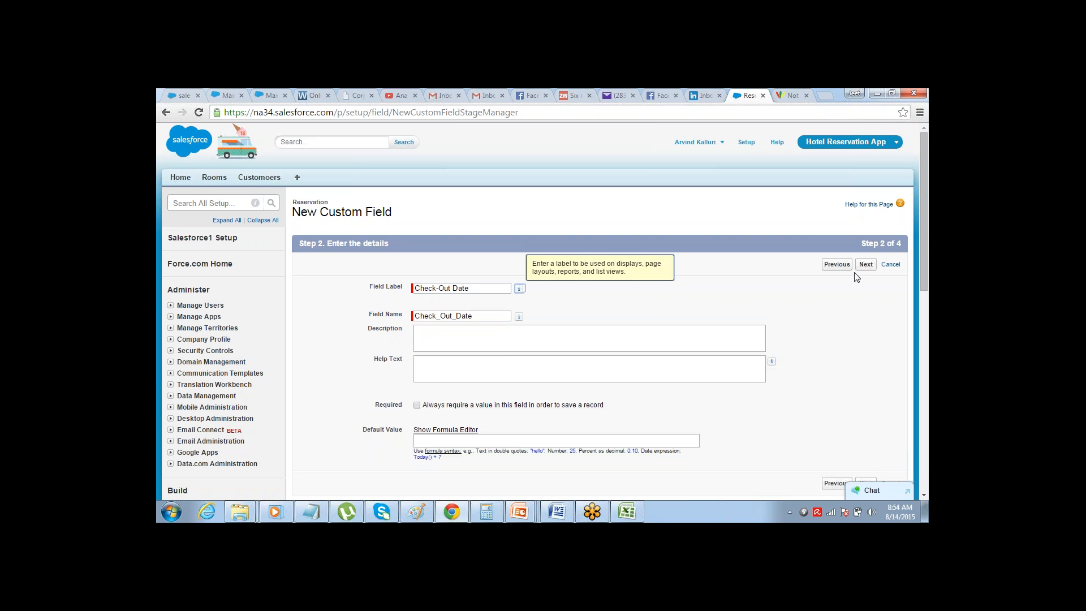
click(864, 270)
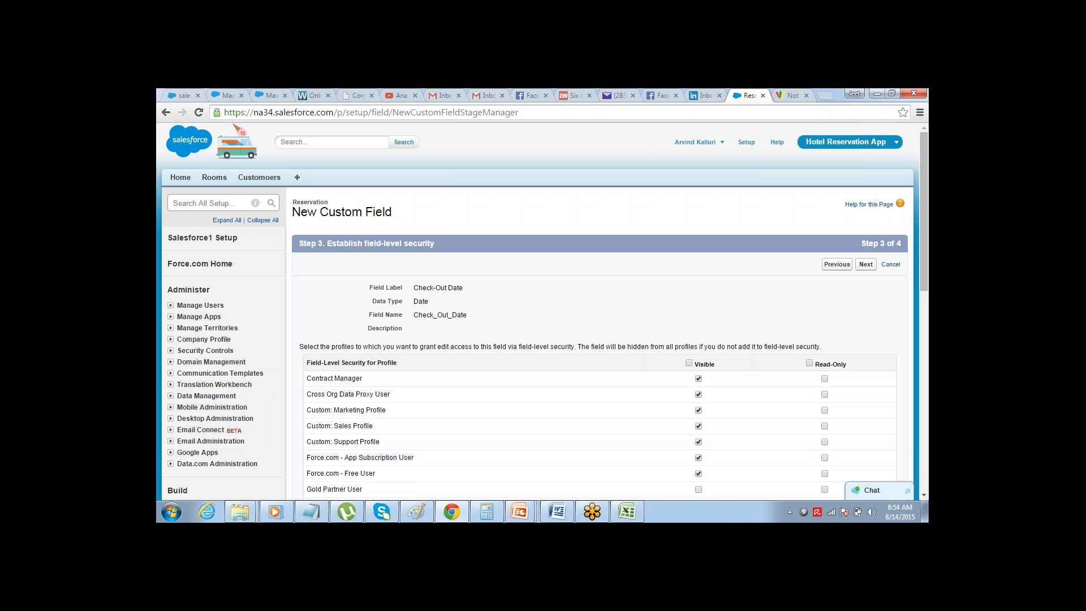
Make the check-out date field visible to all profiles and save it on the Reservation Layout, returning to the Reservation object's field list
click(689, 364)
click(866, 266)
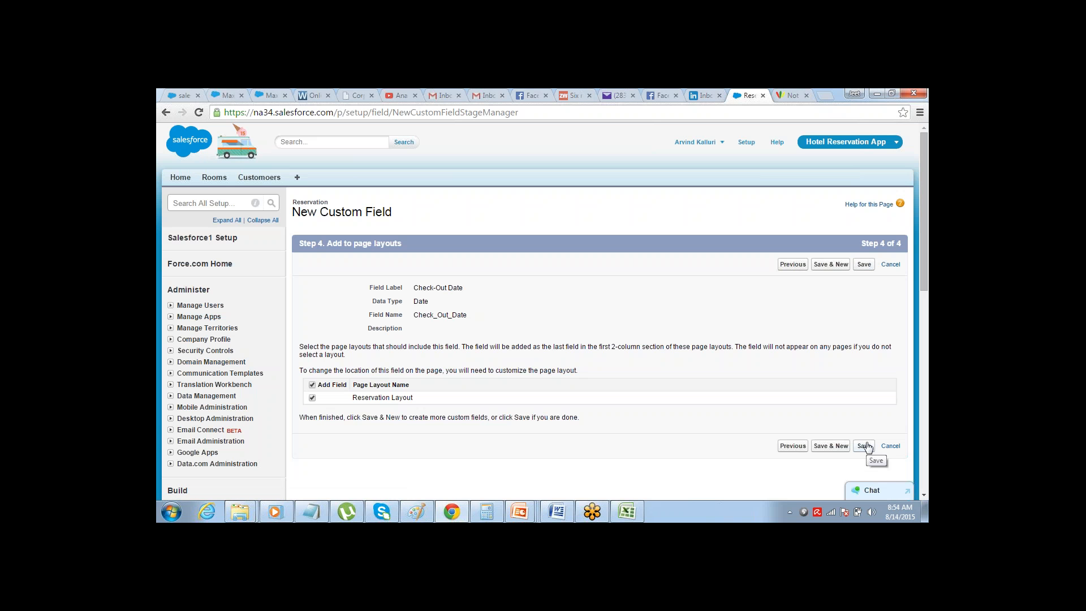
click(865, 446)
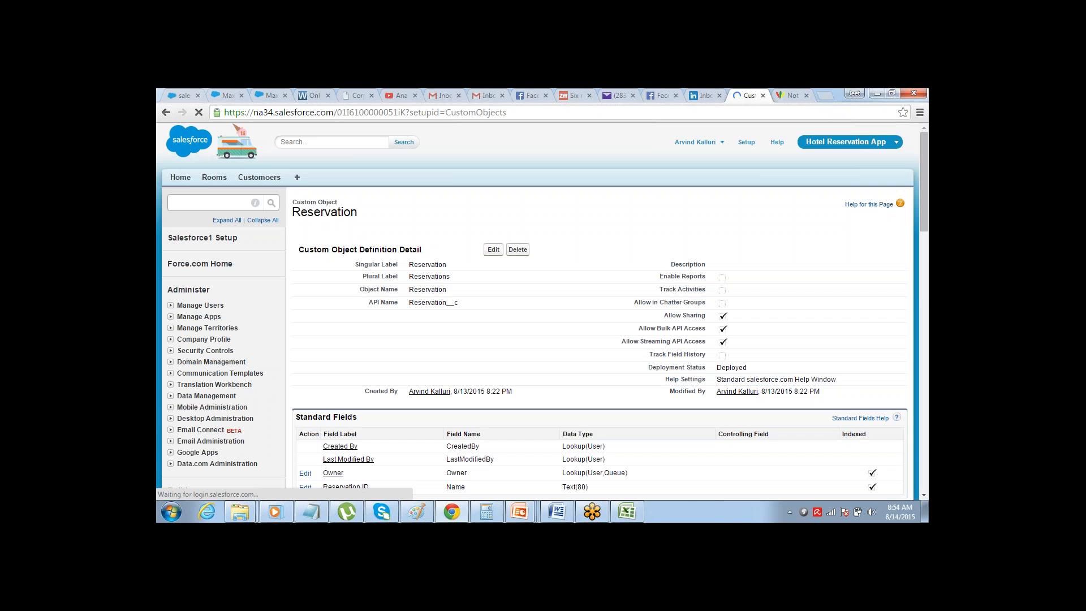
scroll(922, 496, down, 3)
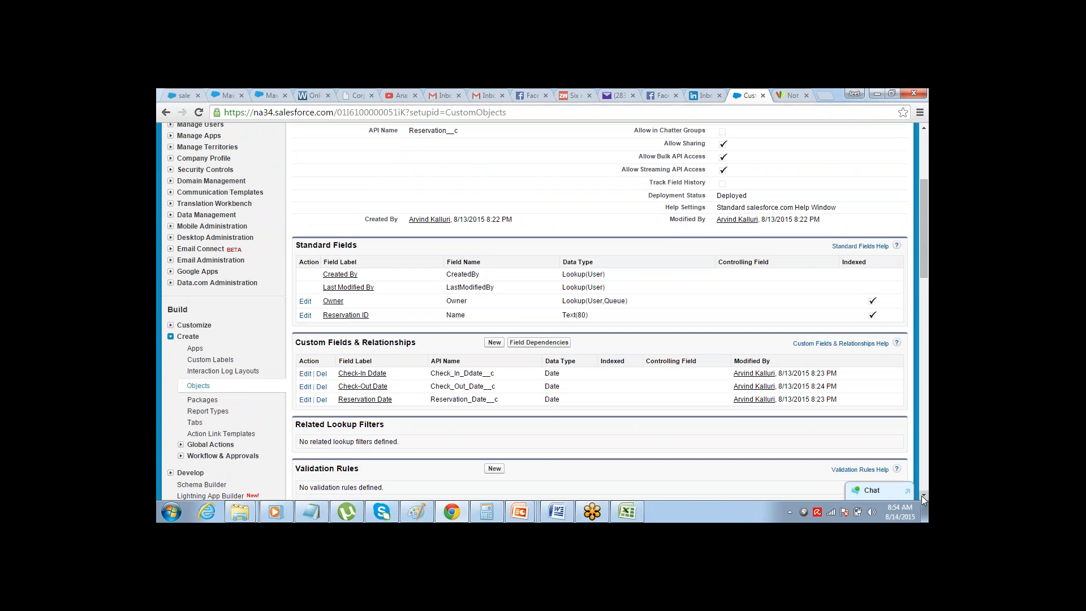
Switch to the Excel plan and review the Customer and Room lookup rows in the Reservations table
key(alt+Tab)
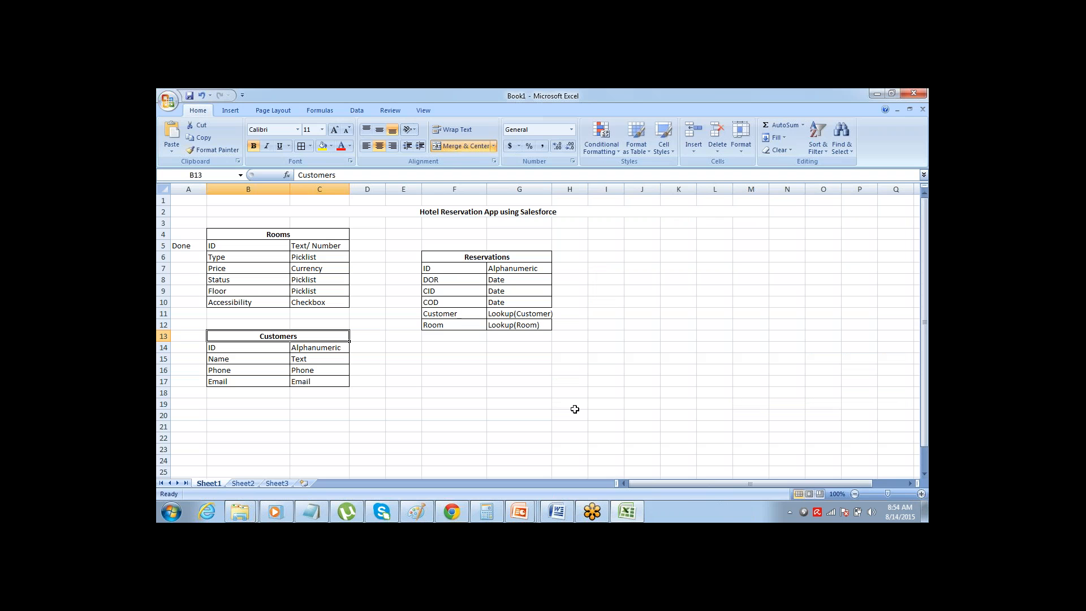
click(464, 314)
key(shift+Down)
key(shift+Right)
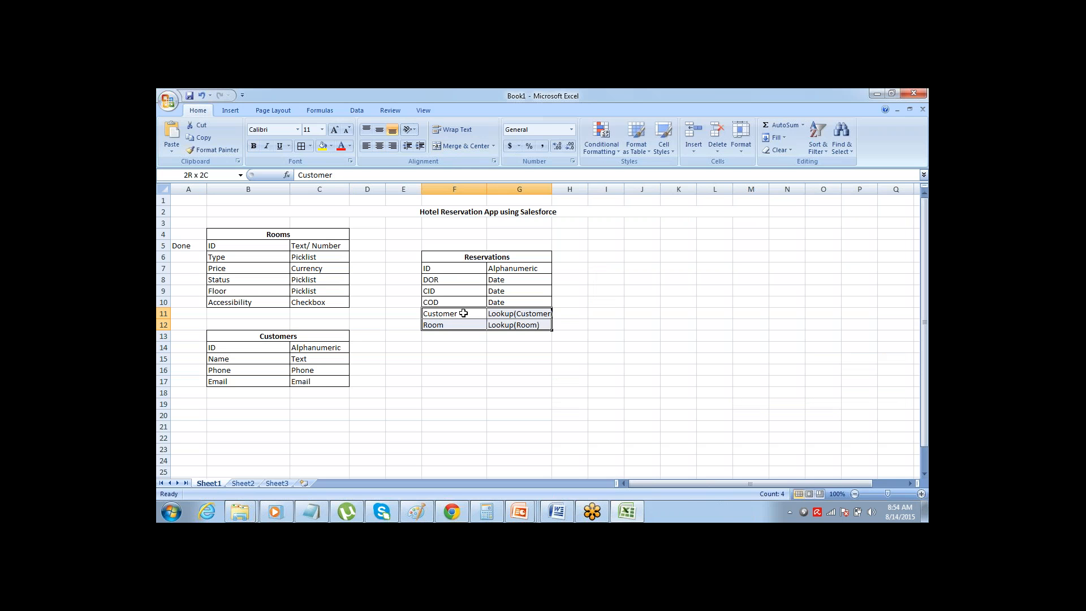
key(Down)
click(464, 313)
key(shift+Down)
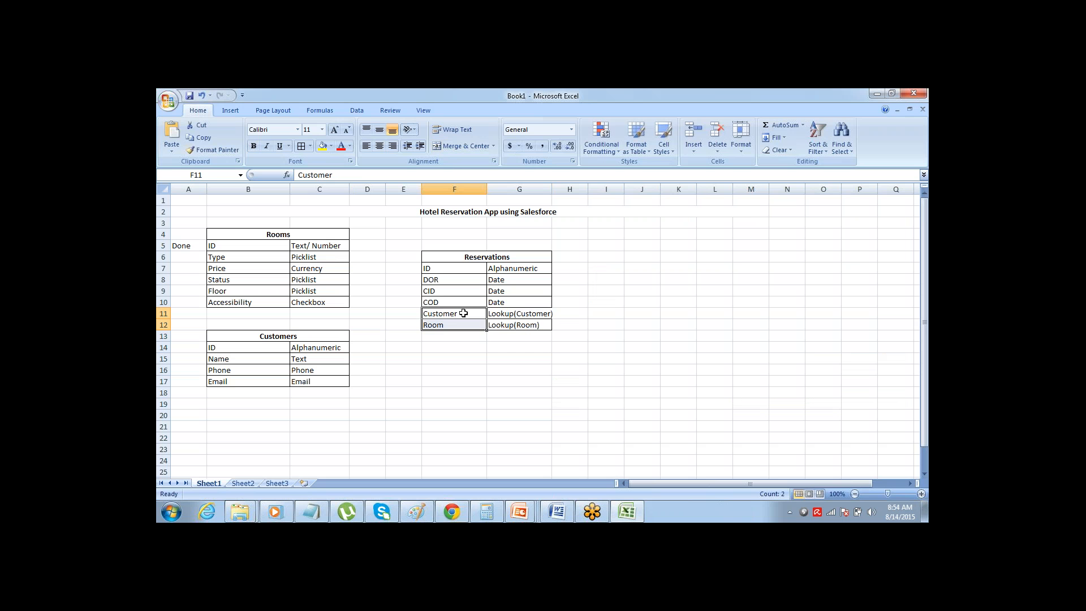
key(Right)
key(Left)
key(Right)
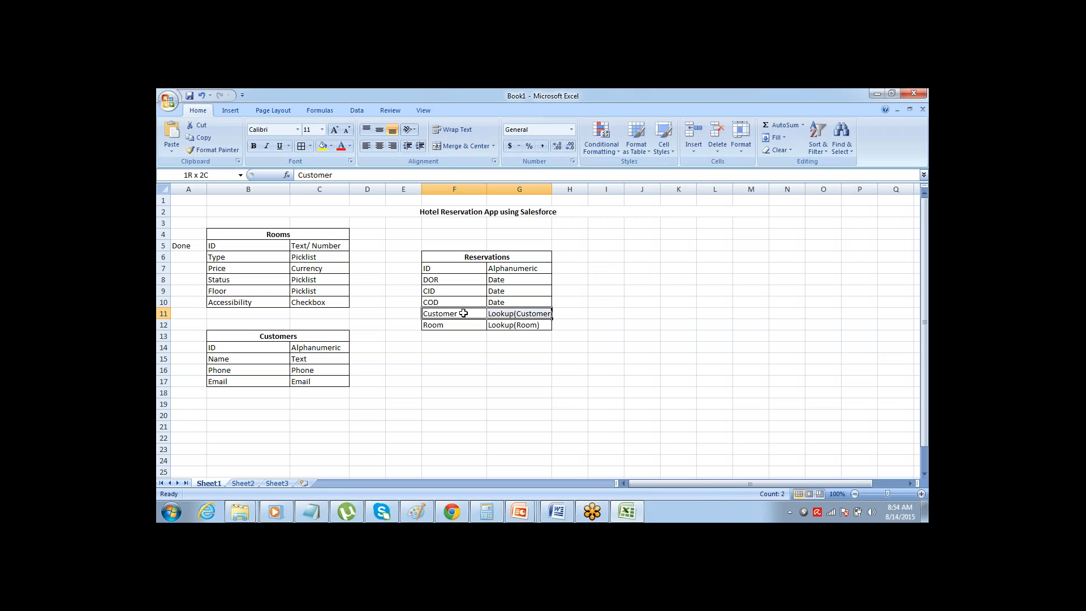
key(Left)
key(Right)
key(Left)
key(Right)
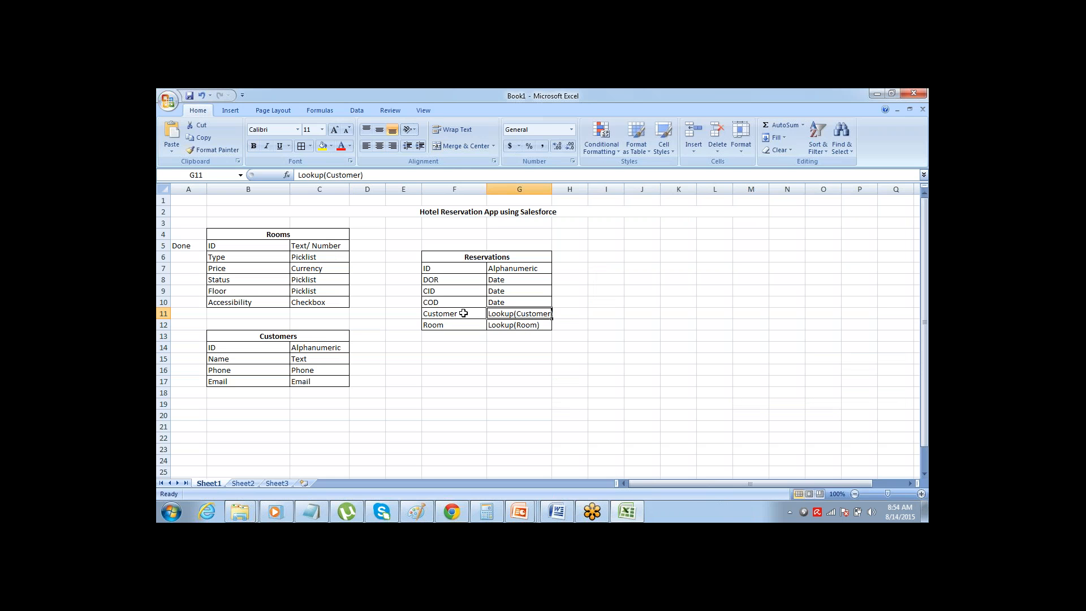
Switch back to Salesforce and start a new Reservation custom field of type Lookup Relationship, reading its description before proceeding
key(alt+Tab)
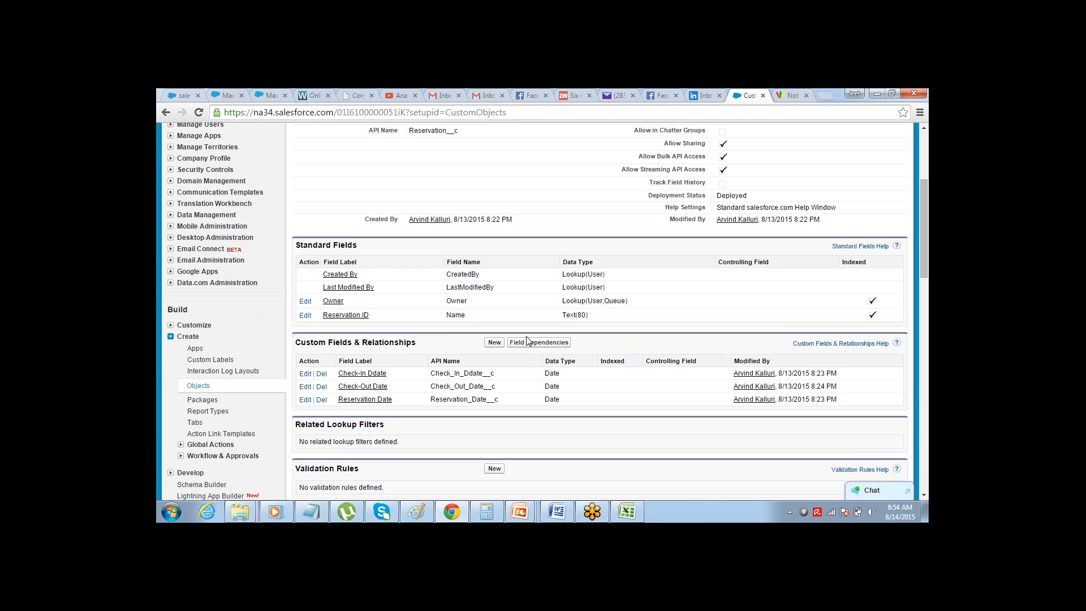
click(494, 344)
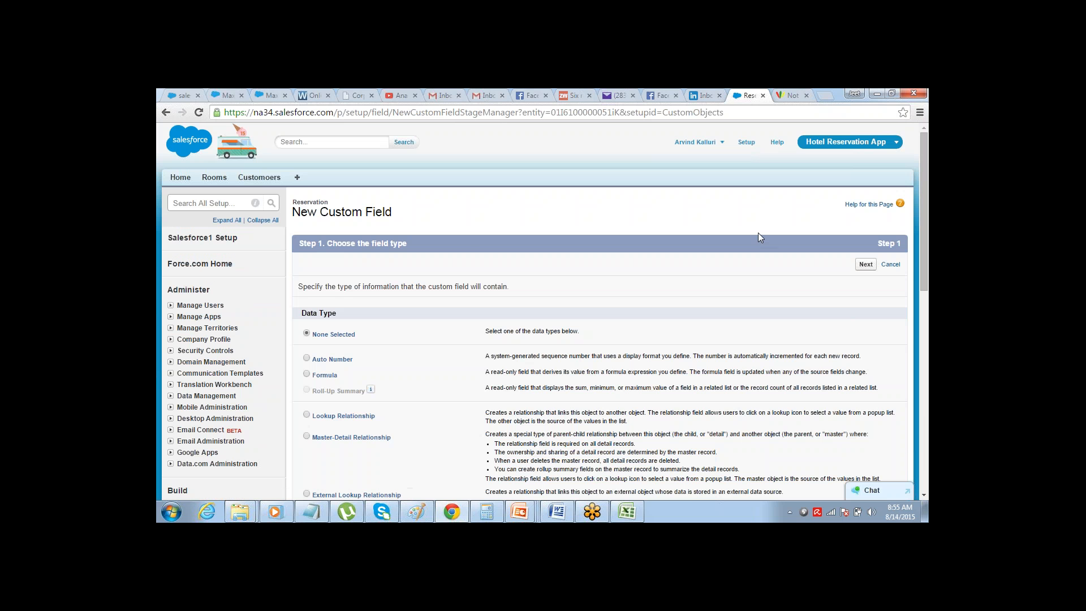
drag(922, 158, 917, 177)
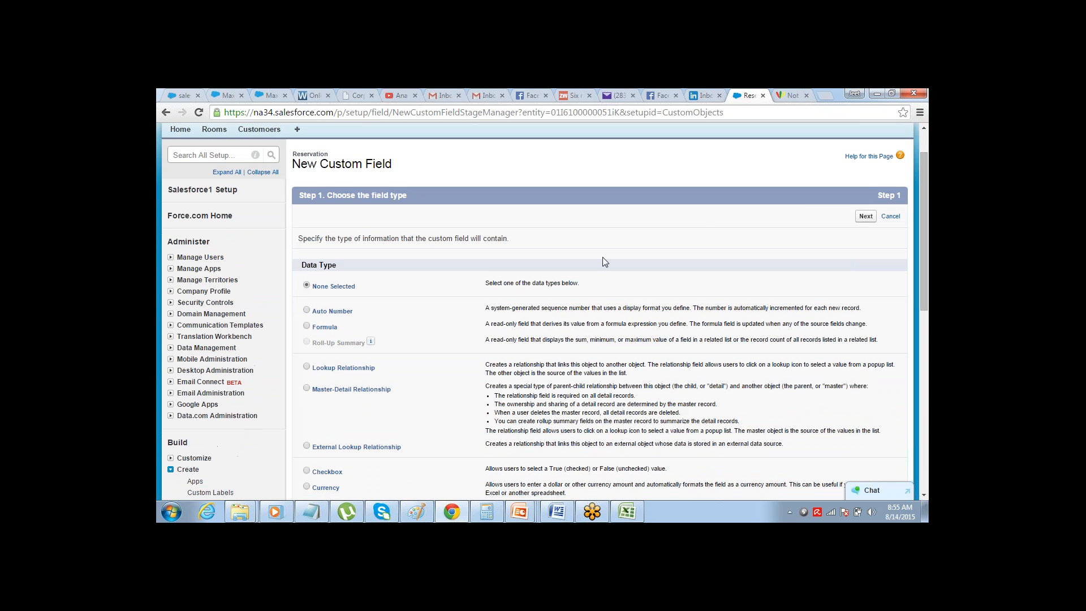
click(306, 367)
drag(315, 368, 379, 370)
drag(487, 363, 900, 366)
click(652, 368)
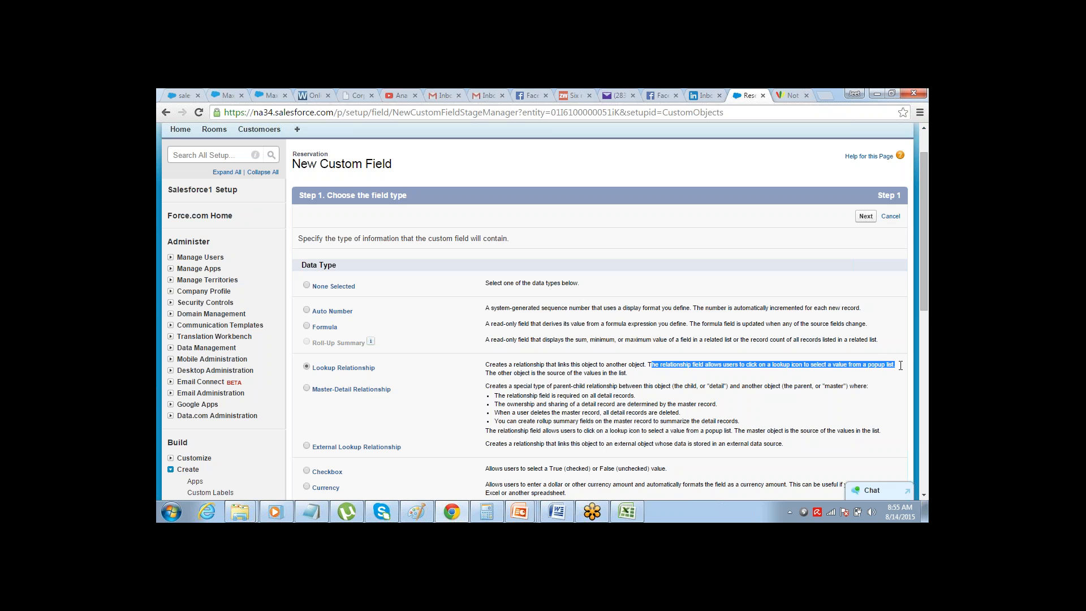
click(538, 373)
drag(538, 373, 632, 370)
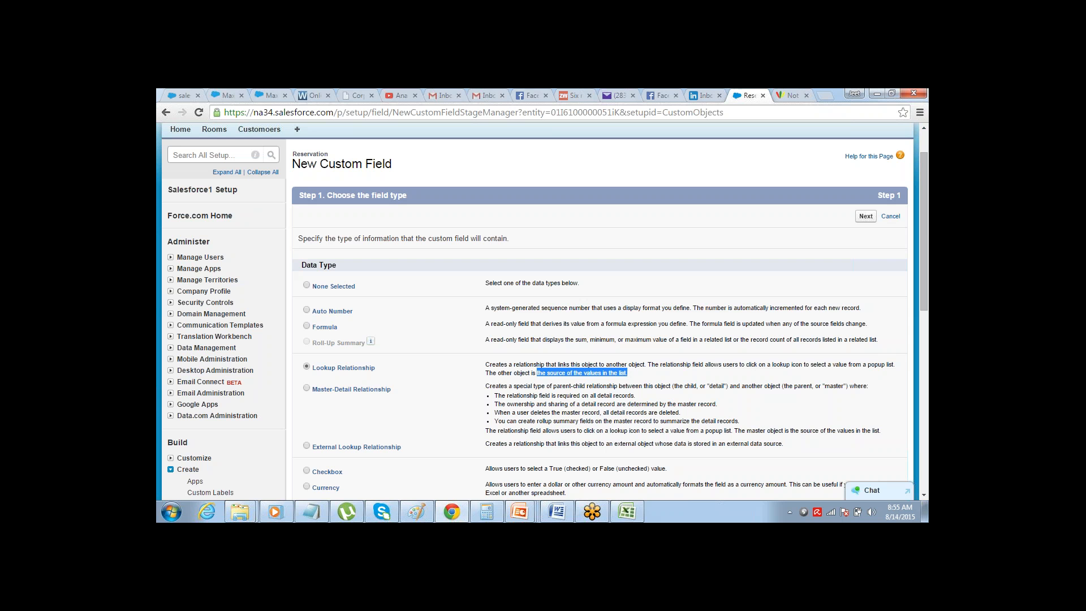
click(865, 216)
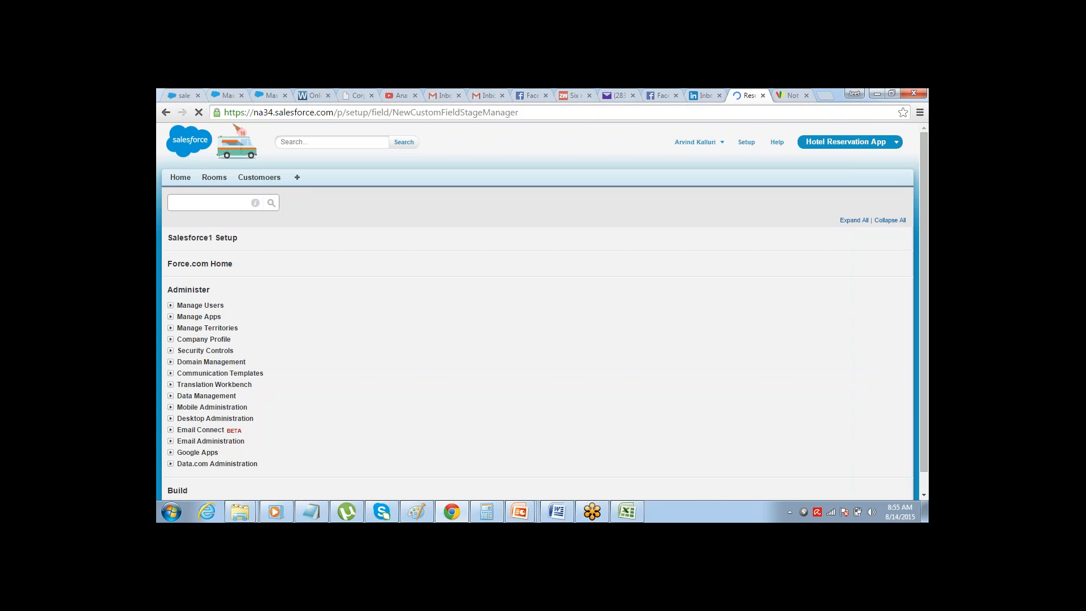
Relate the lookup field to the Customer object and proceed to its label and name
click(499, 309)
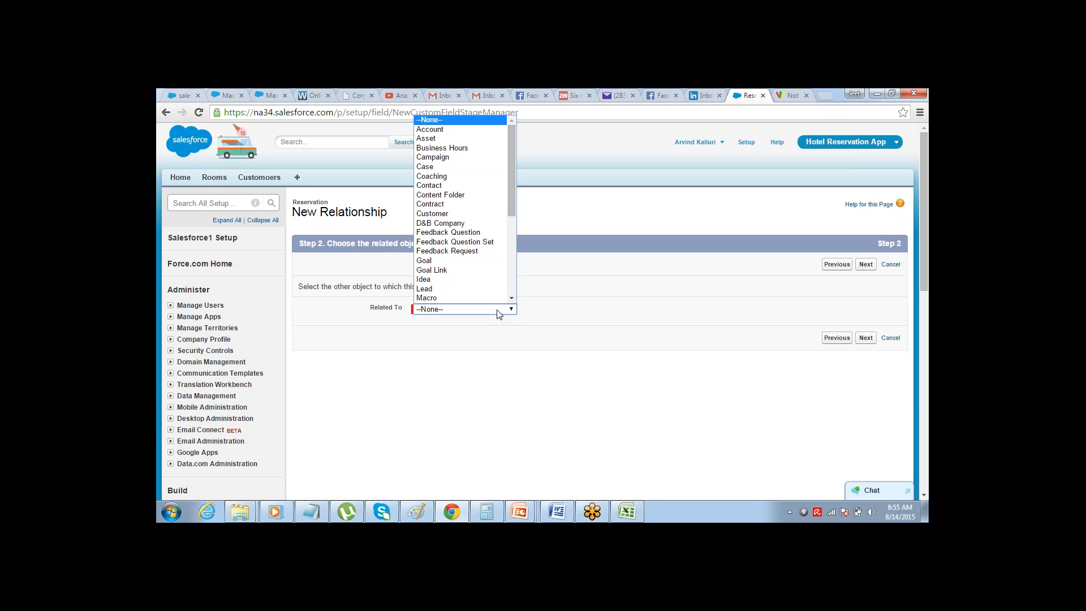
mouse_move(512, 168)
mouse_down()
mouse_move(508, 274)
mouse_move(510, 160)
mouse_up()
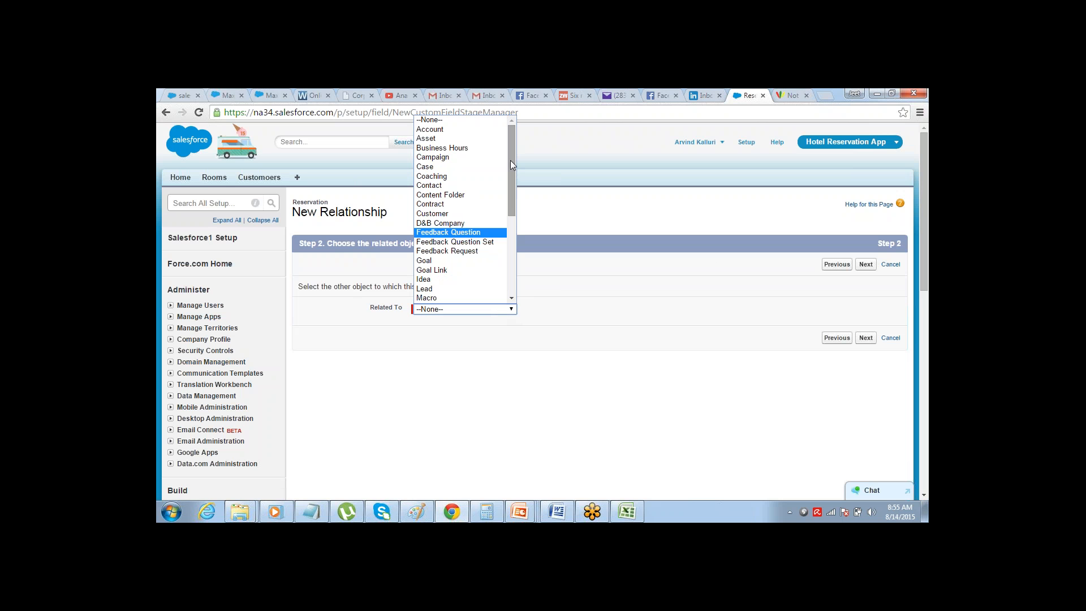
click(470, 215)
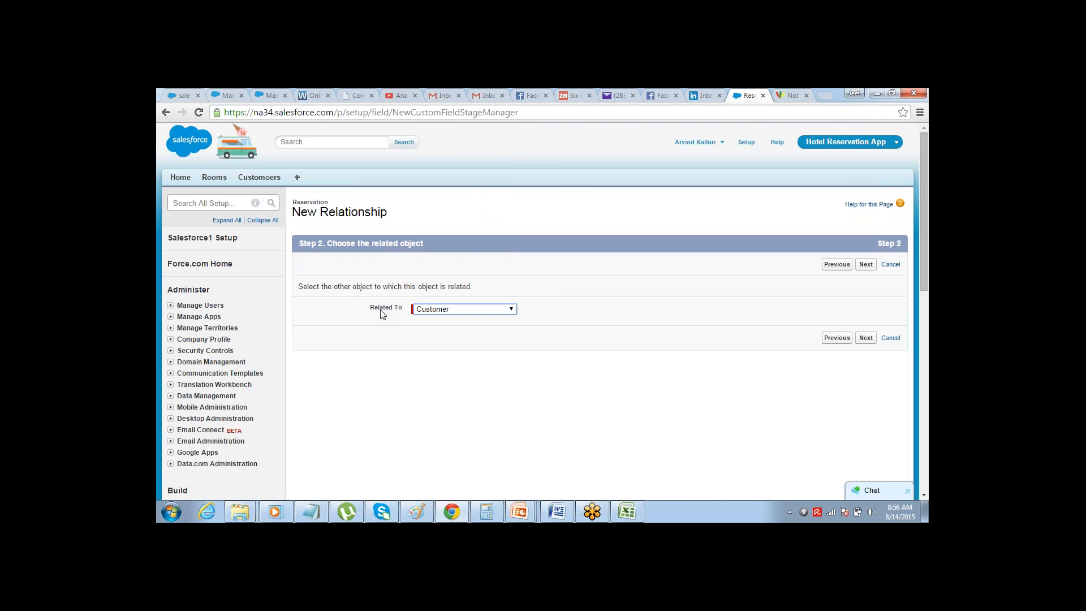
drag(380, 310, 405, 309)
click(866, 264)
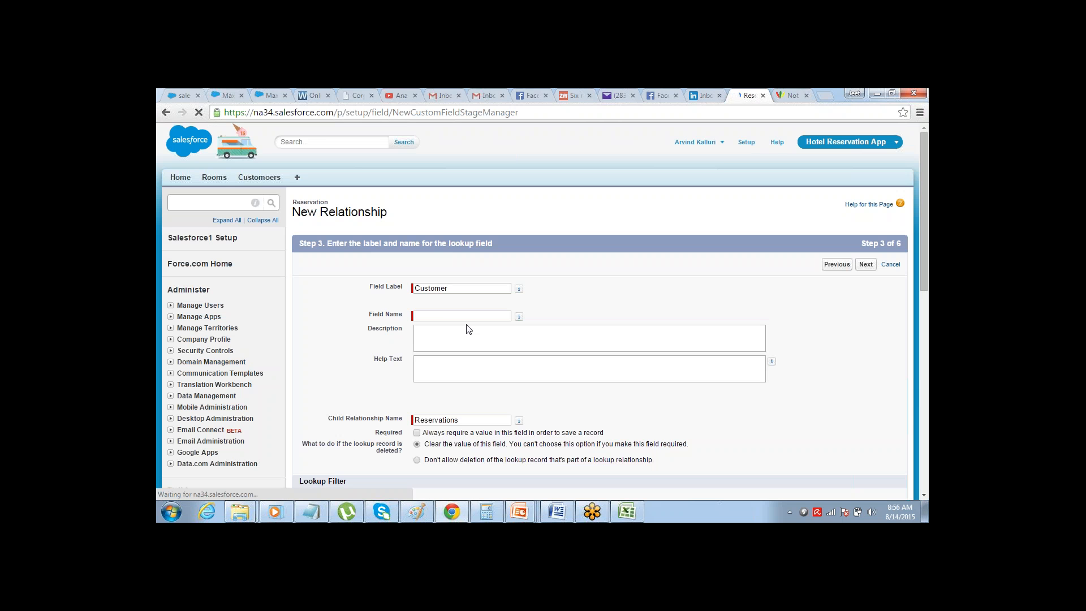
Keep Customer as the lookup's label, let its field name fill in as Customer, and proceed to field-level security
click(474, 290)
key(Tab)
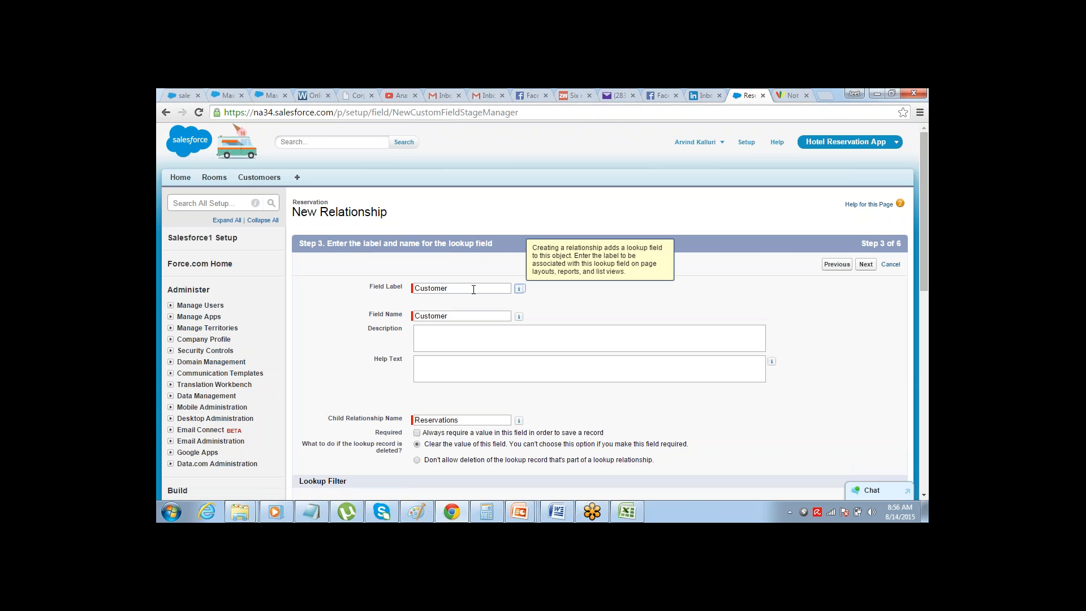
click(866, 265)
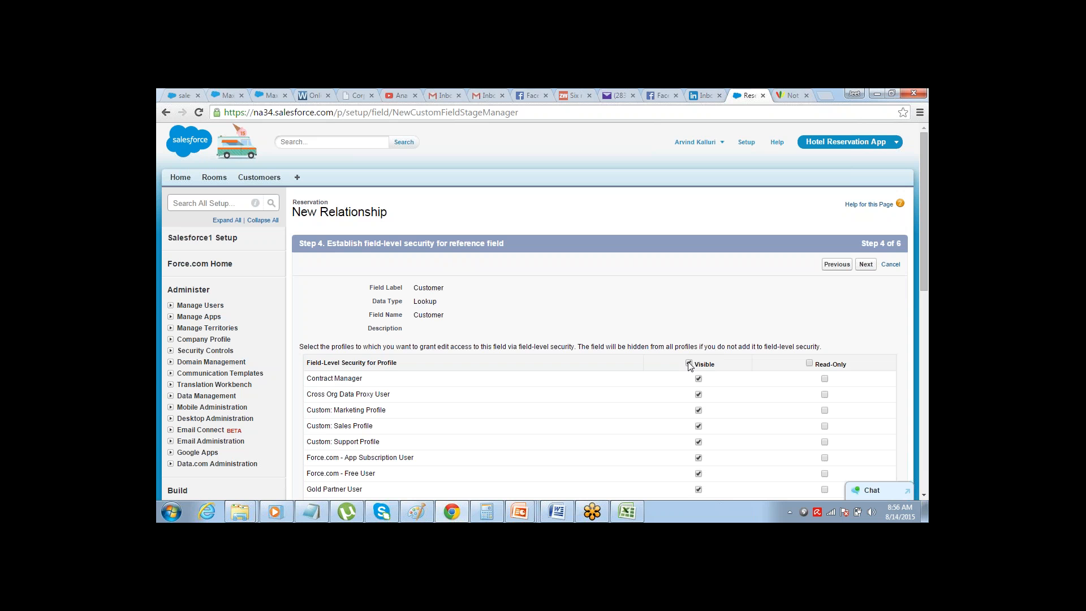
Make the Customer lookup visible to all profiles and save it on the Reservation Layout, continuing with another new field
click(866, 265)
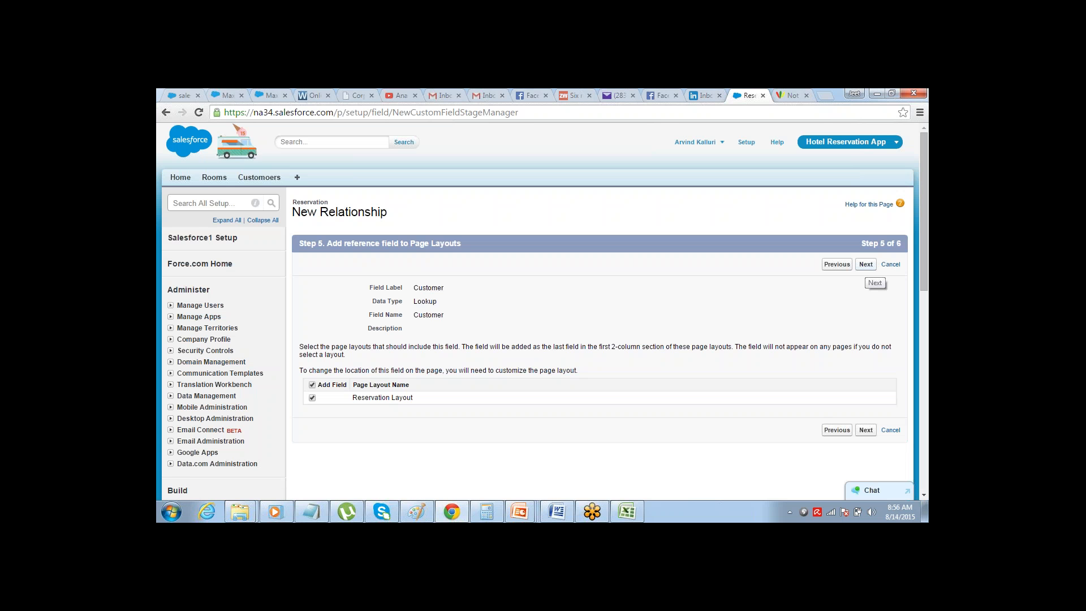
click(866, 265)
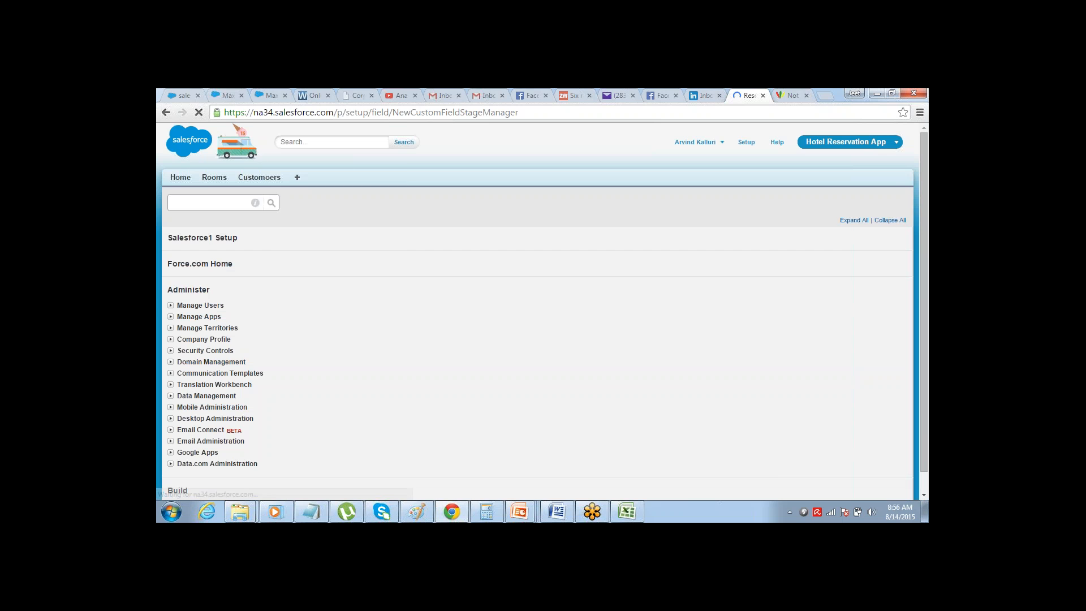
click(863, 264)
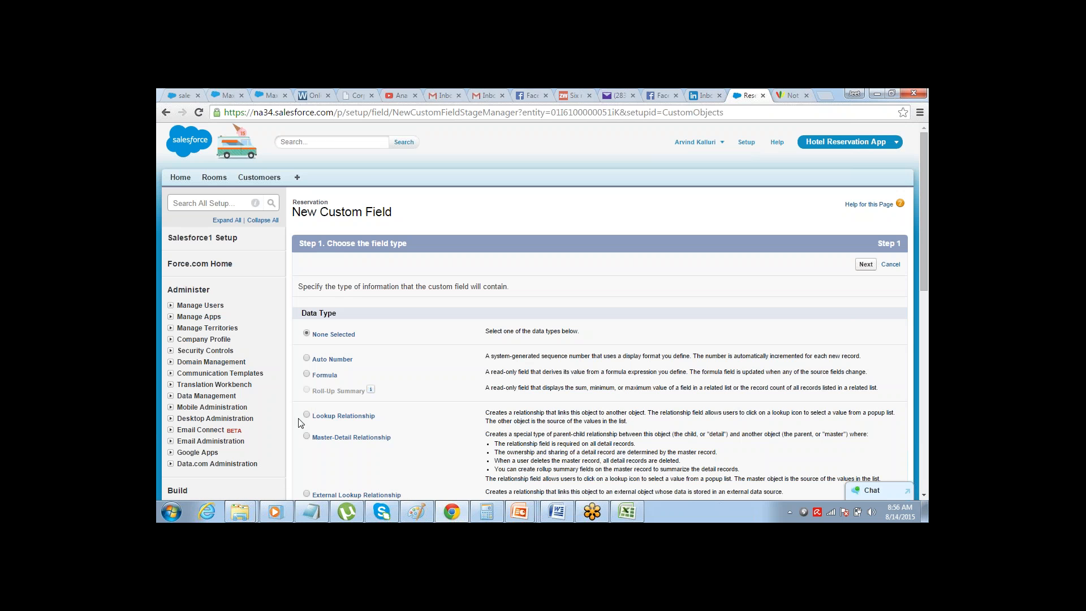
Choose Lookup Relationship for the next Reservation field, relate it to the Room object, and proceed to its label and name
click(307, 415)
click(864, 265)
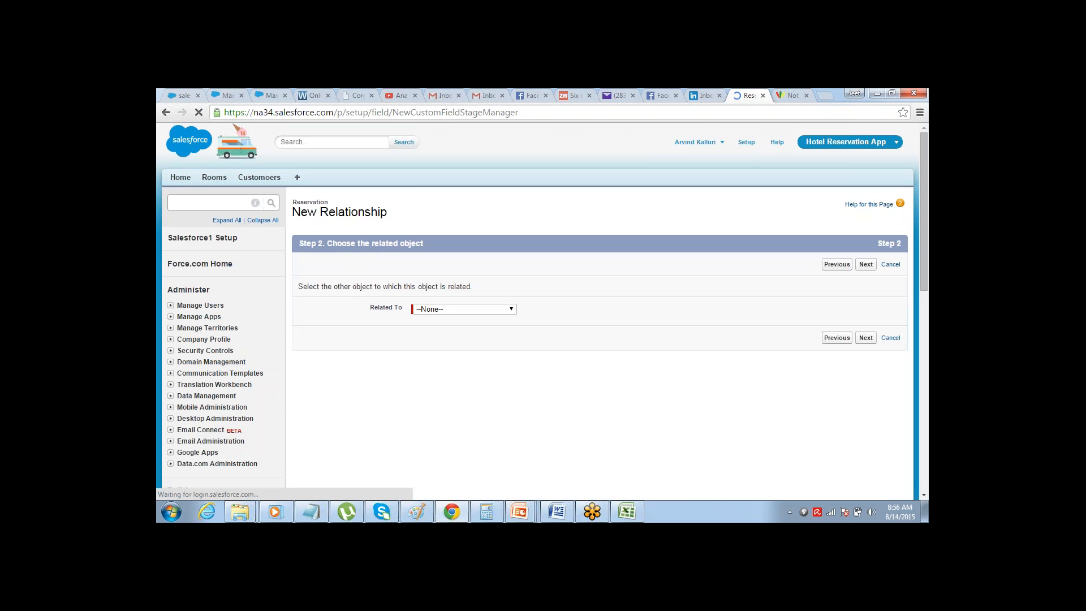
click(503, 310)
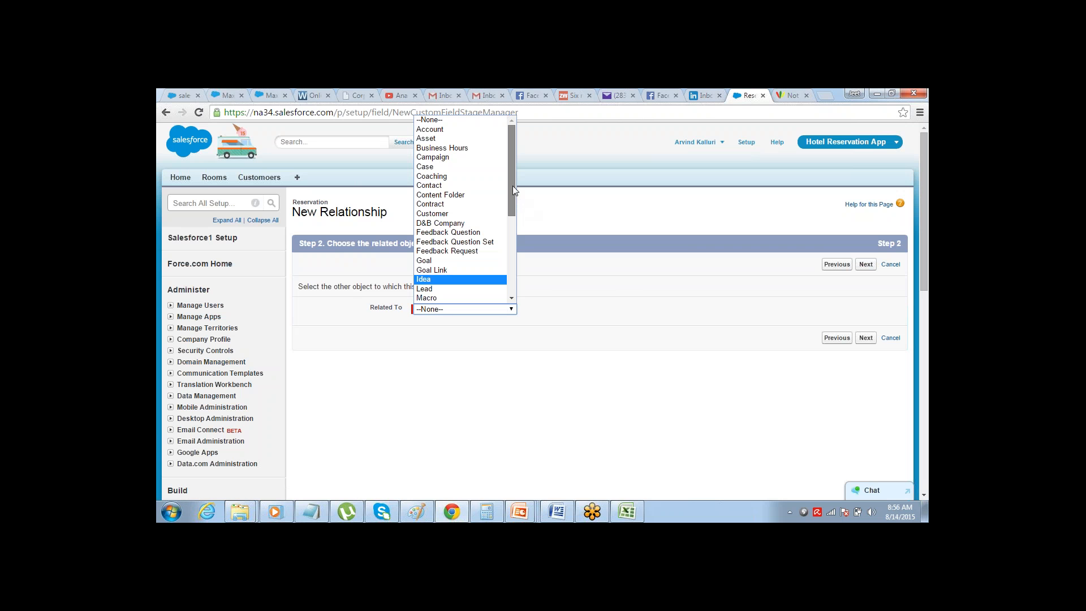
drag(512, 185, 513, 266)
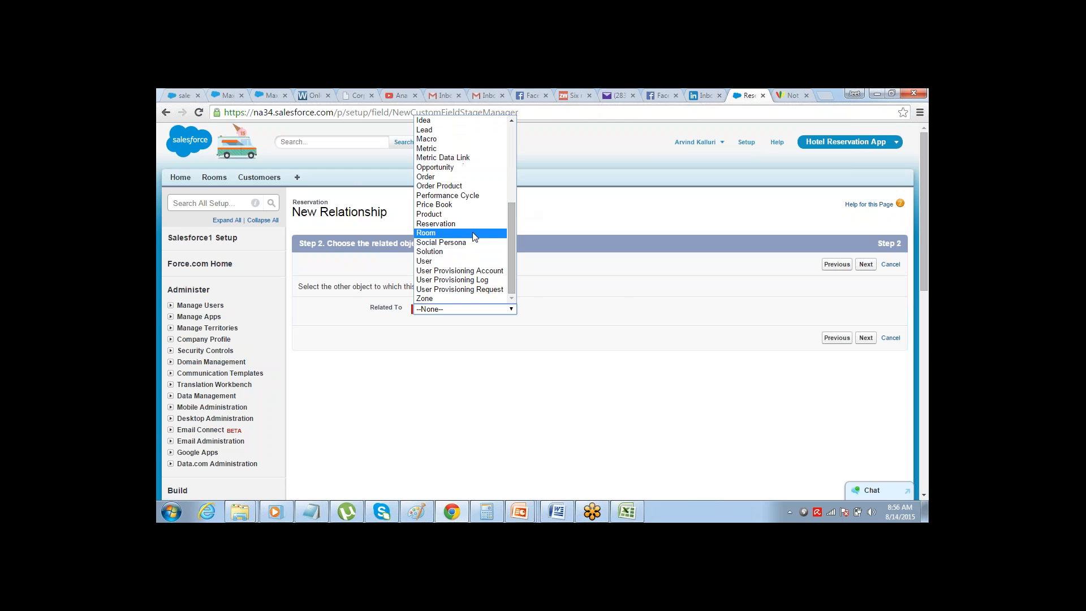
click(473, 233)
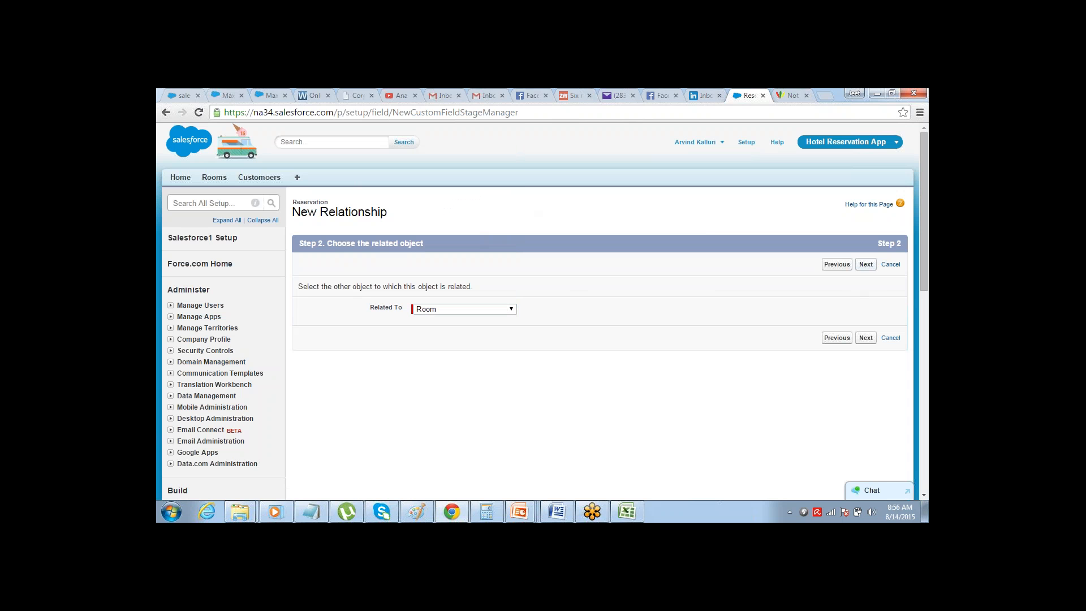
click(866, 265)
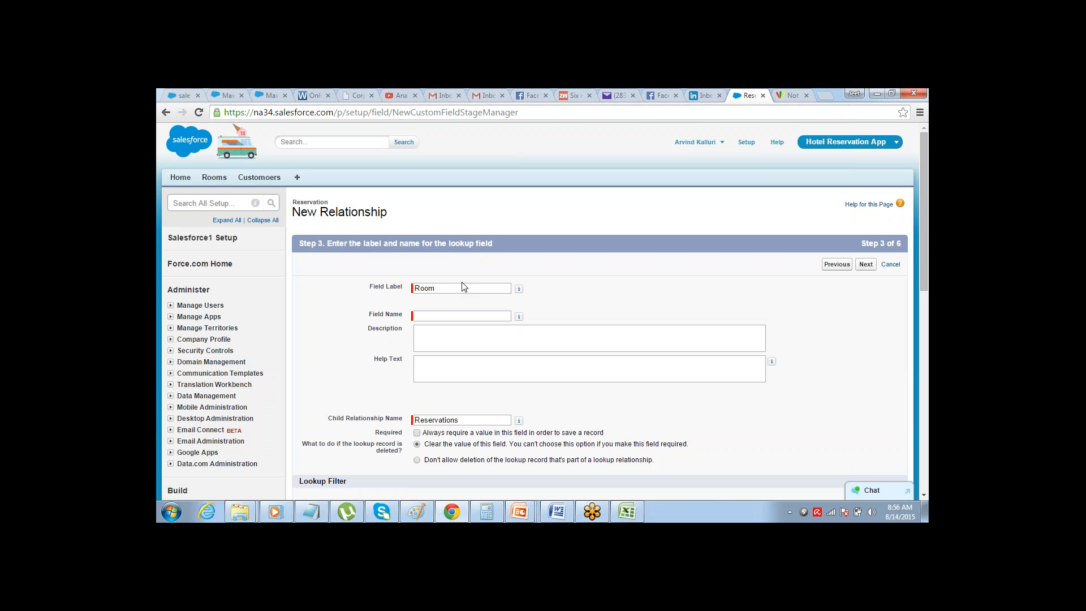
Keep Room as the lookup's label, let its field name fill in as Room, and proceed to field-level security
click(464, 287)
click(519, 289)
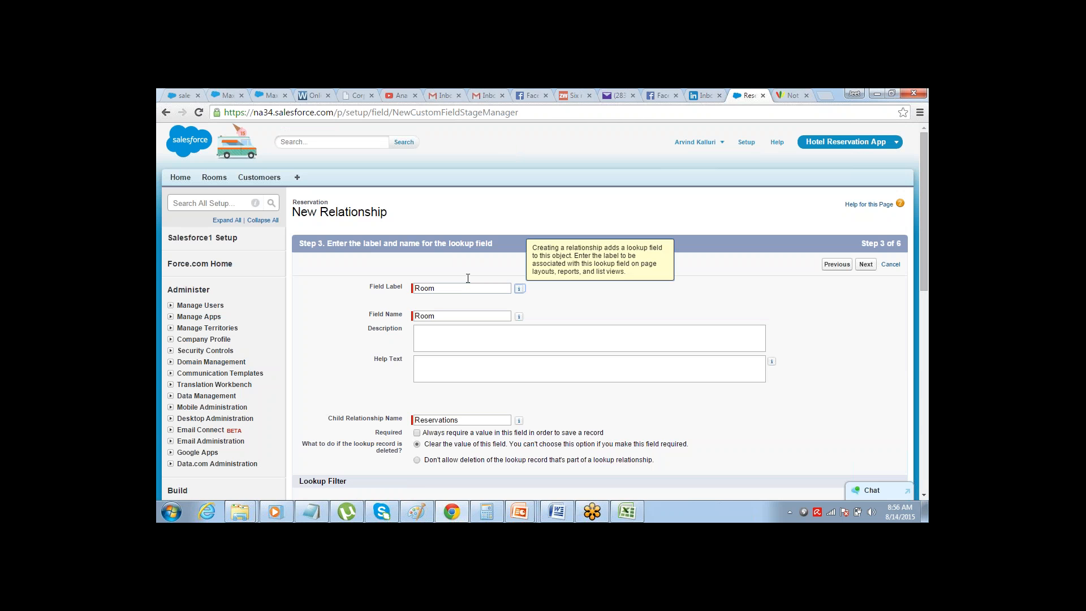
click(866, 264)
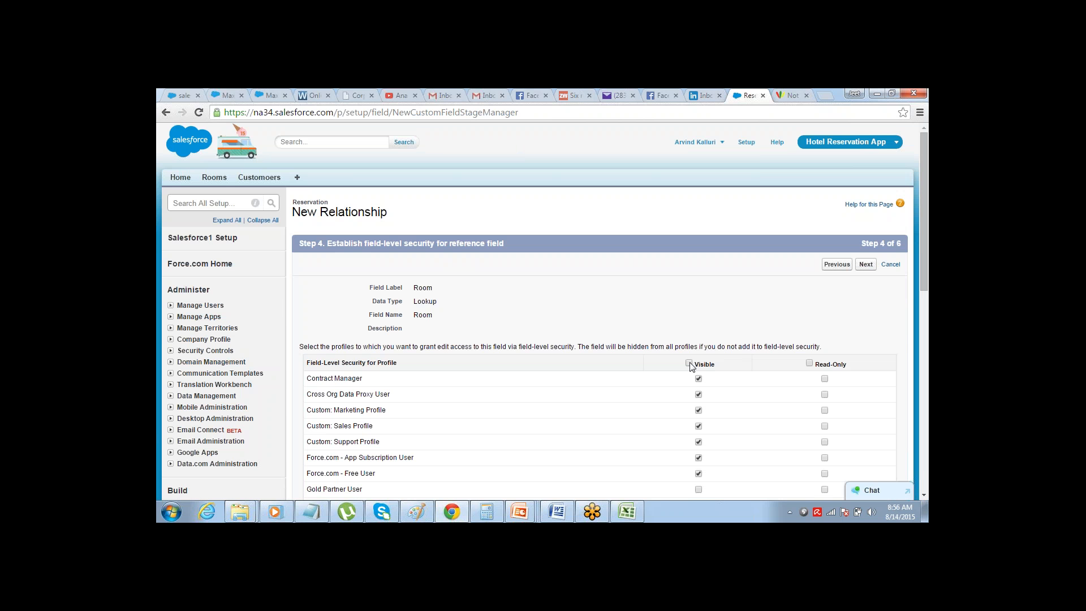
Make the Room lookup visible to all profiles and save it with the Reservations related list on the Room Layout
click(865, 264)
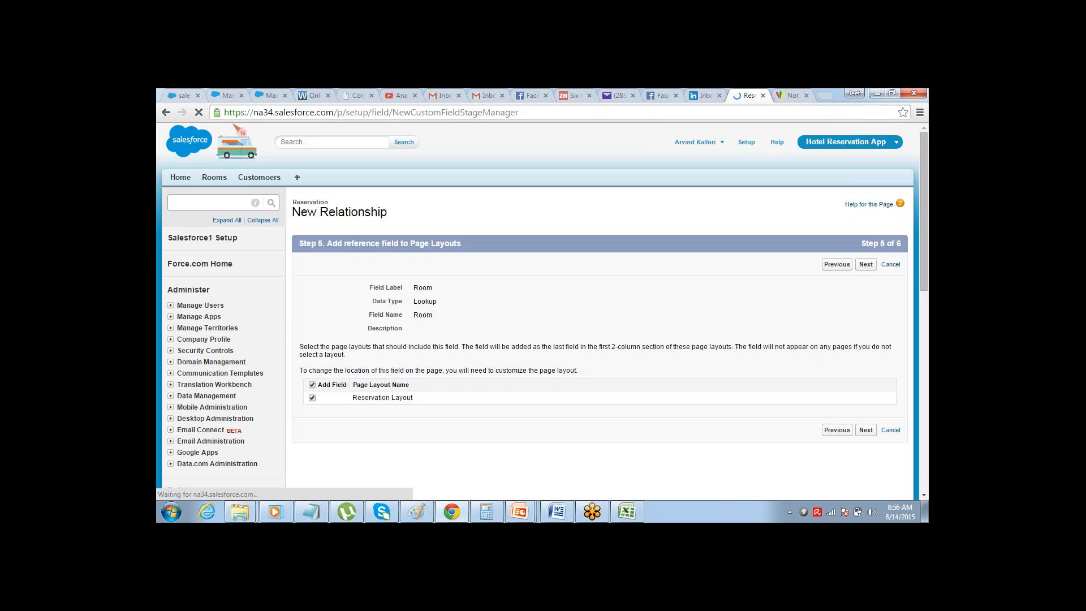
click(866, 264)
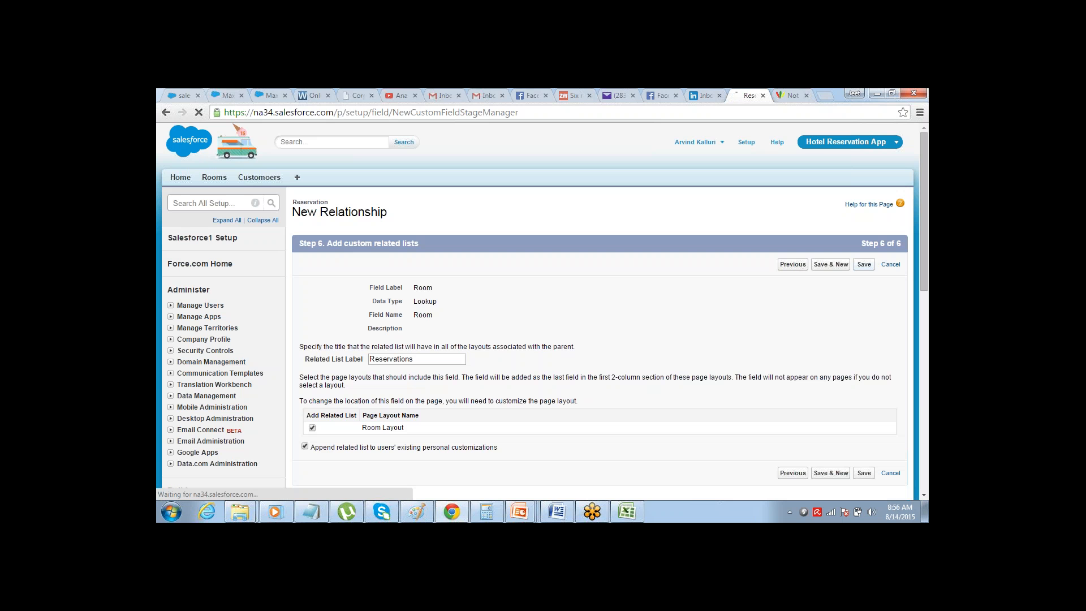
click(864, 264)
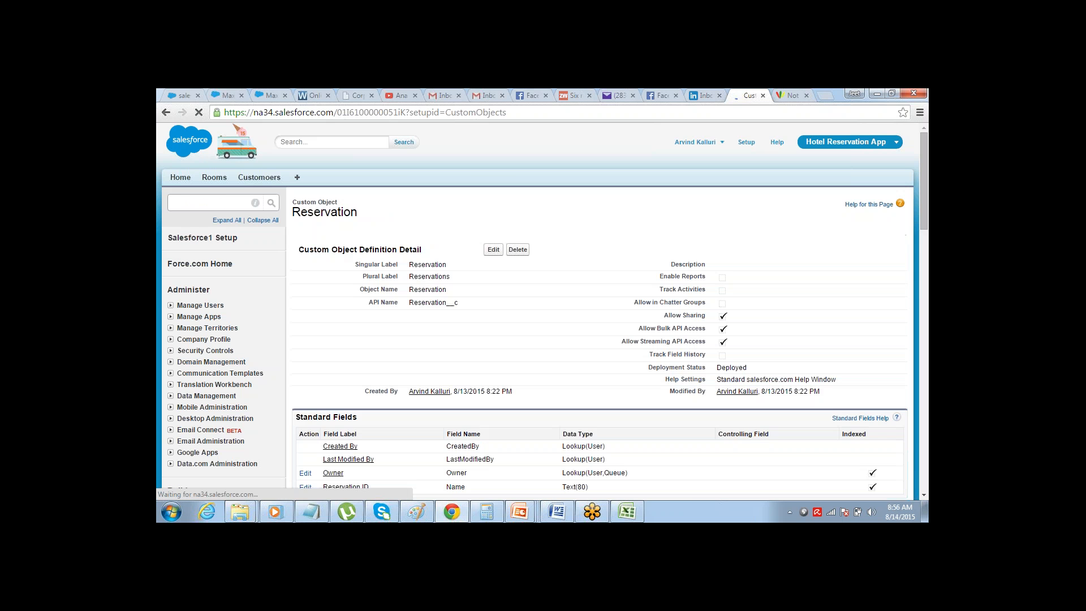
Start a new custom object tab for Reservation with the Caduceus tab style and proceed to its profile visibility
drag(926, 156, 909, 244)
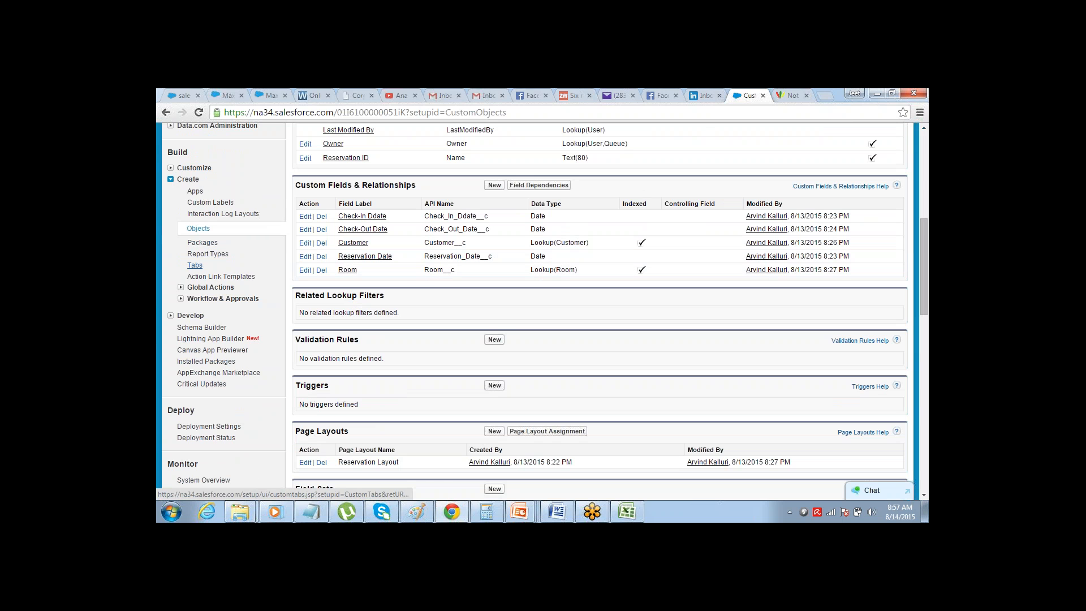
click(195, 265)
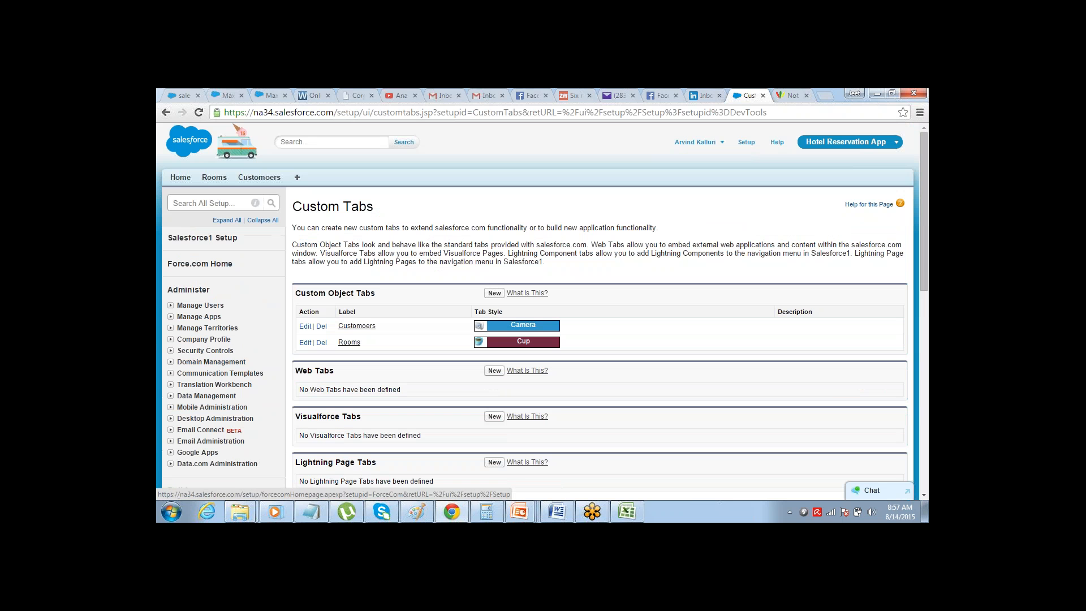
click(494, 292)
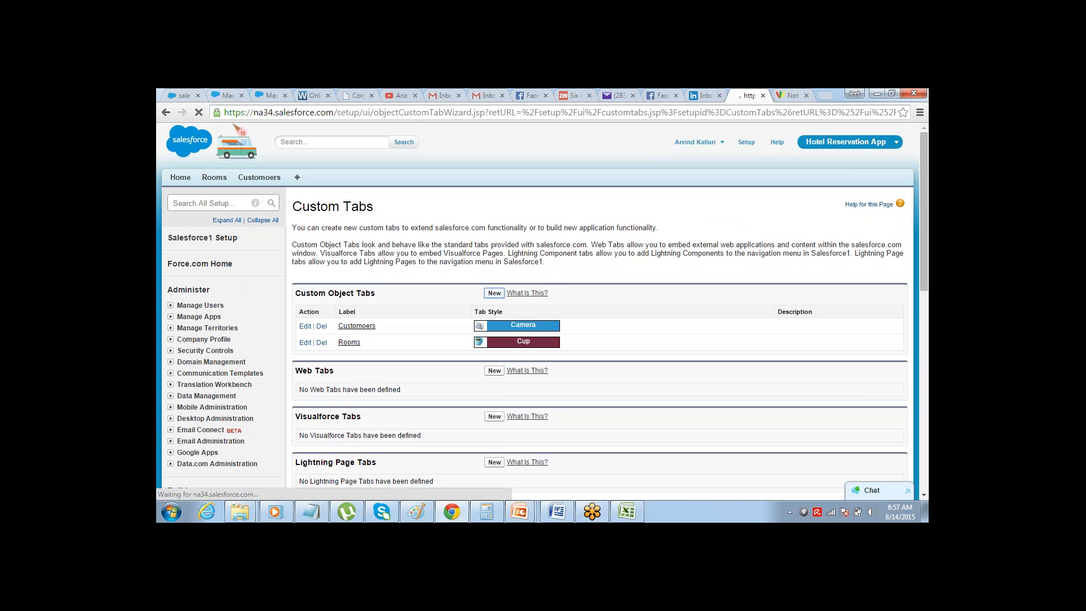
click(458, 300)
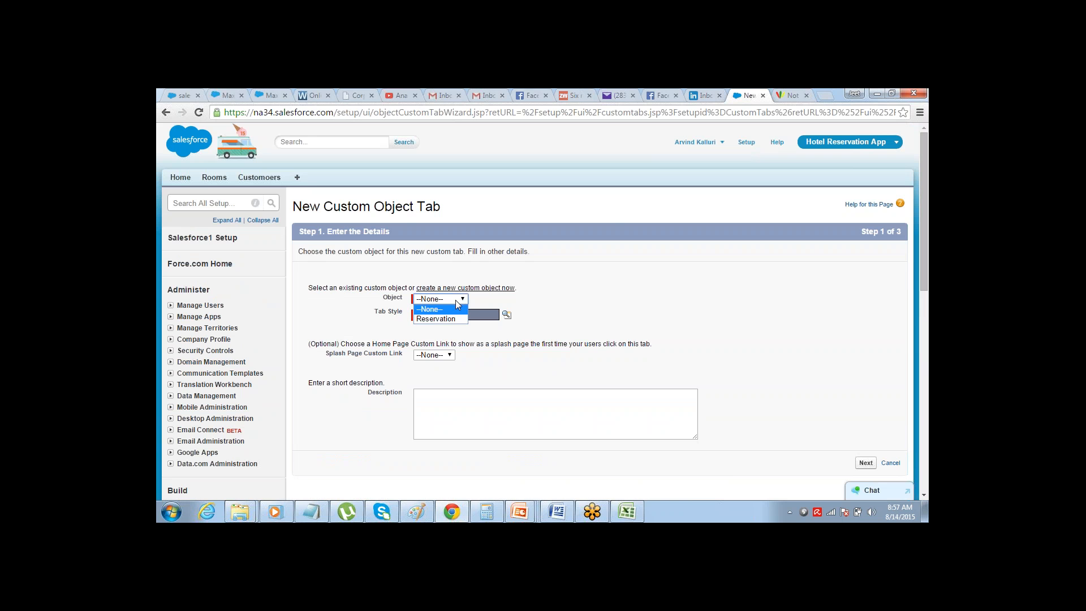
click(449, 314)
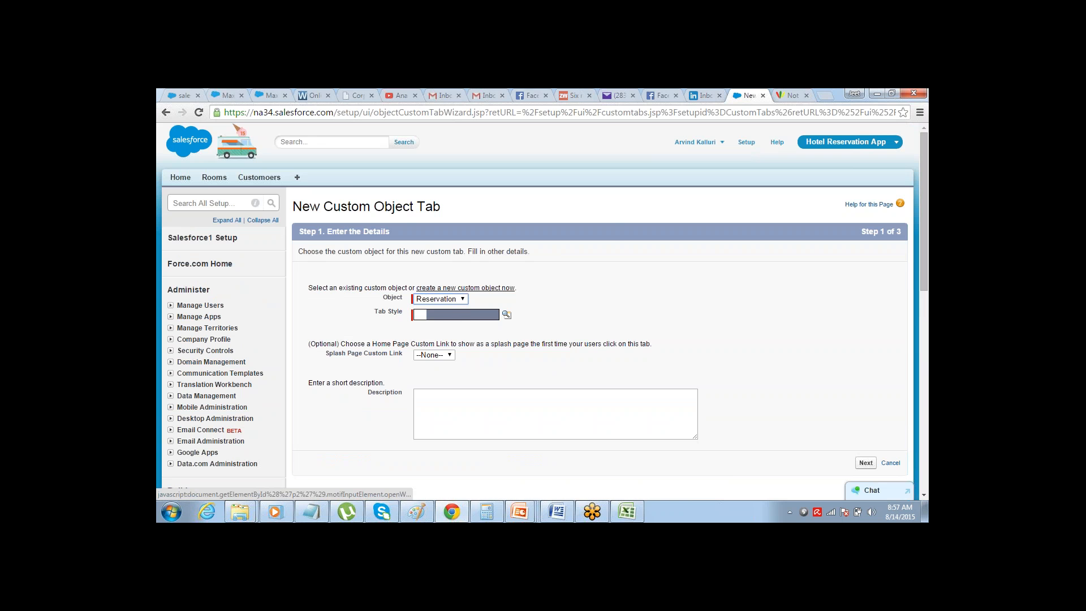
click(453, 318)
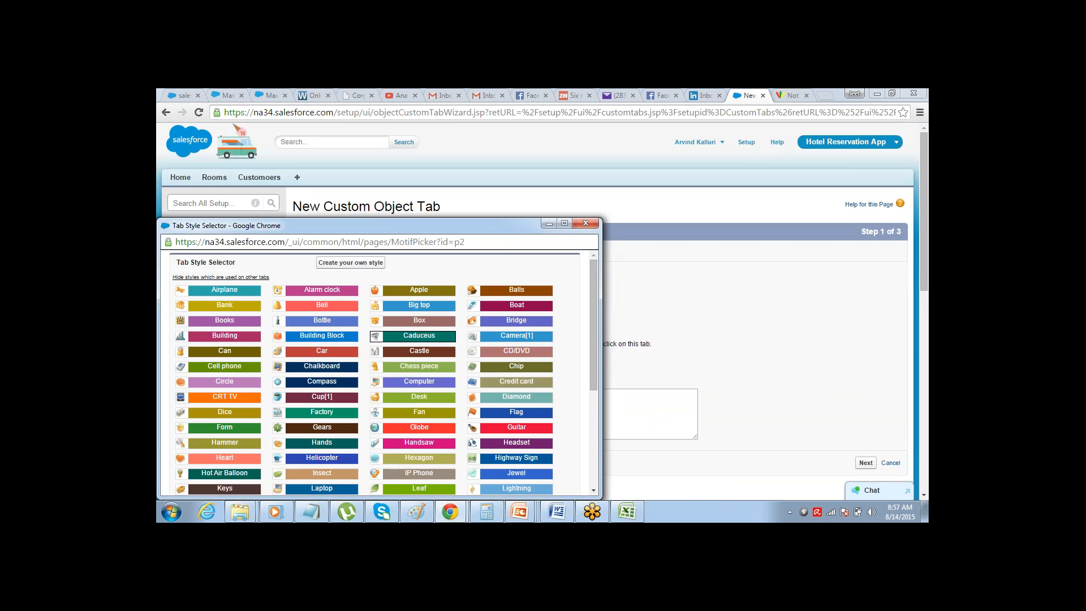
click(419, 335)
click(865, 463)
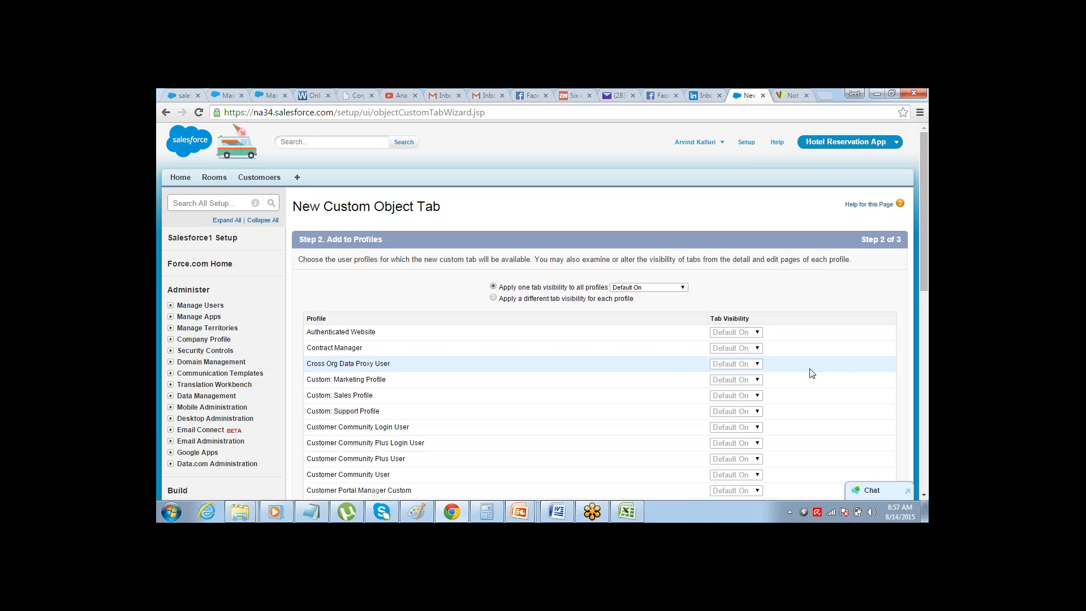
Keep the tab Default On for all profiles, include it only in the Hotel Reservation App, and save it
click(923, 495)
click(923, 495)
scroll(923, 497, down, 7)
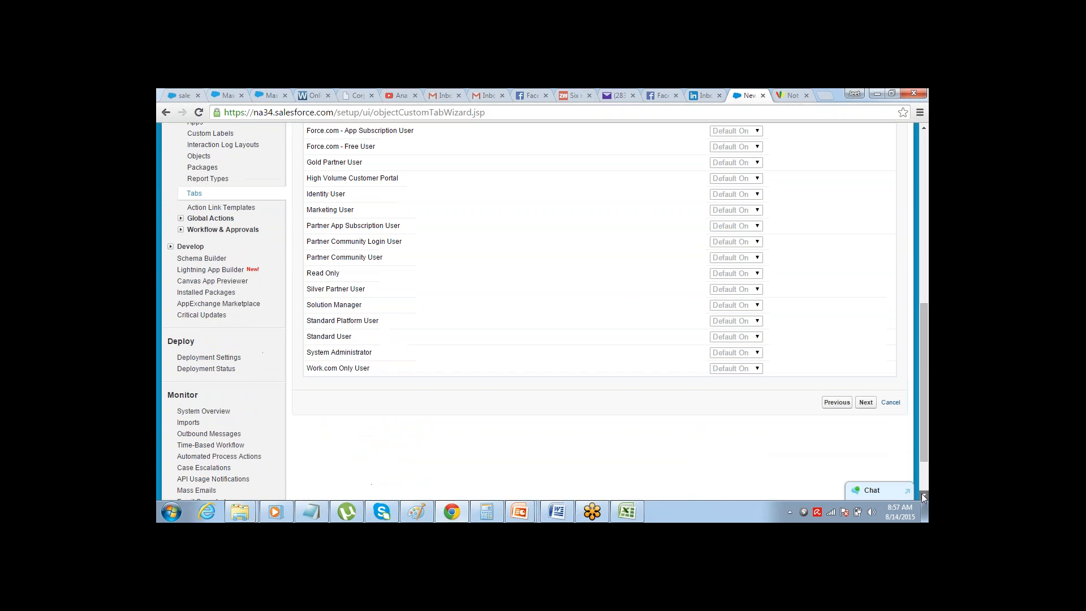
click(865, 357)
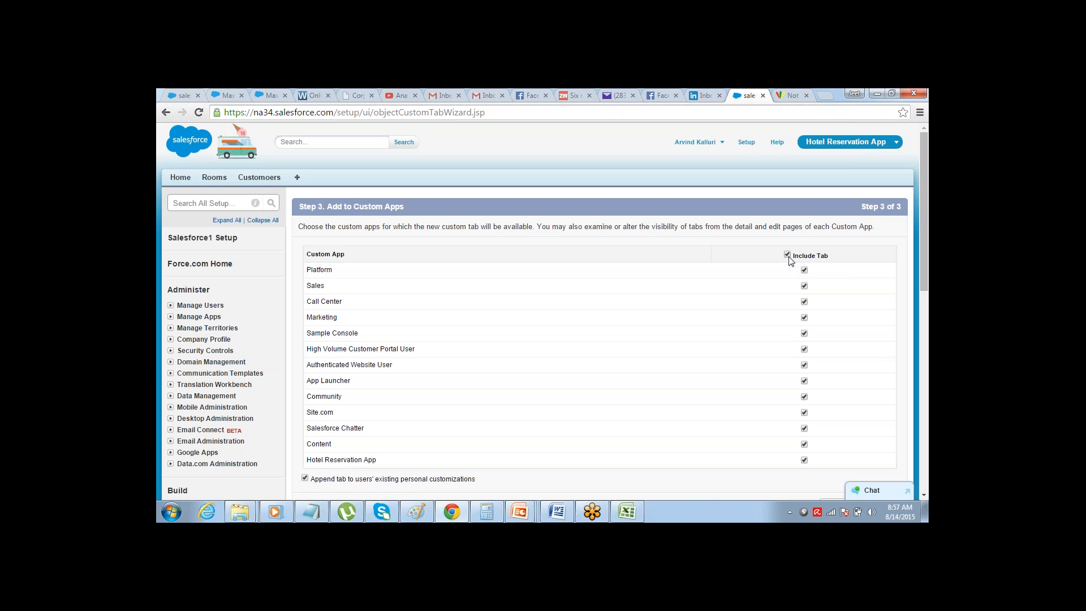
click(804, 460)
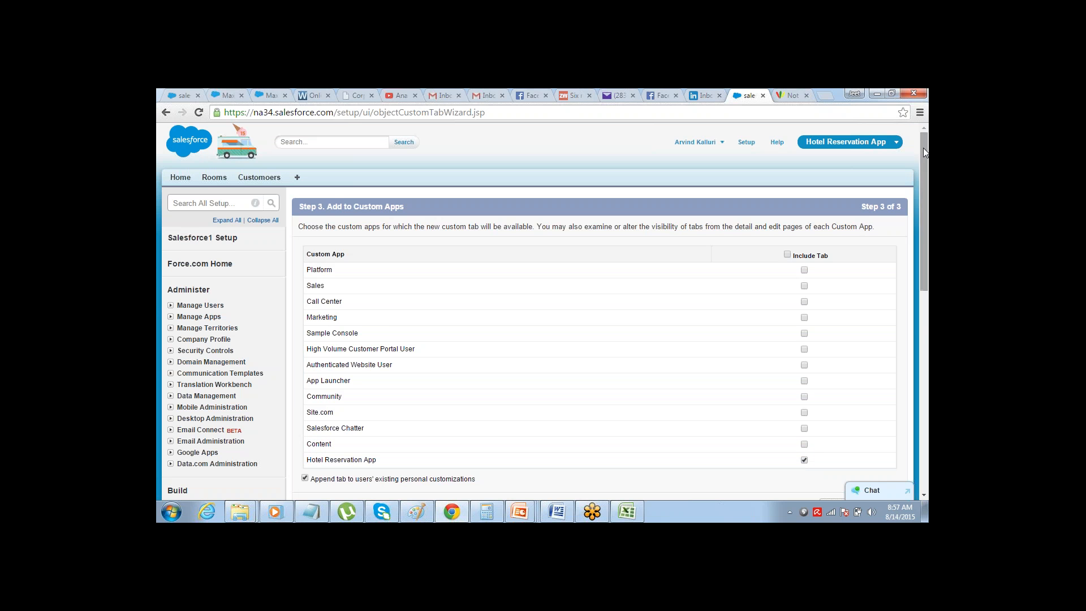
drag(923, 148, 919, 199)
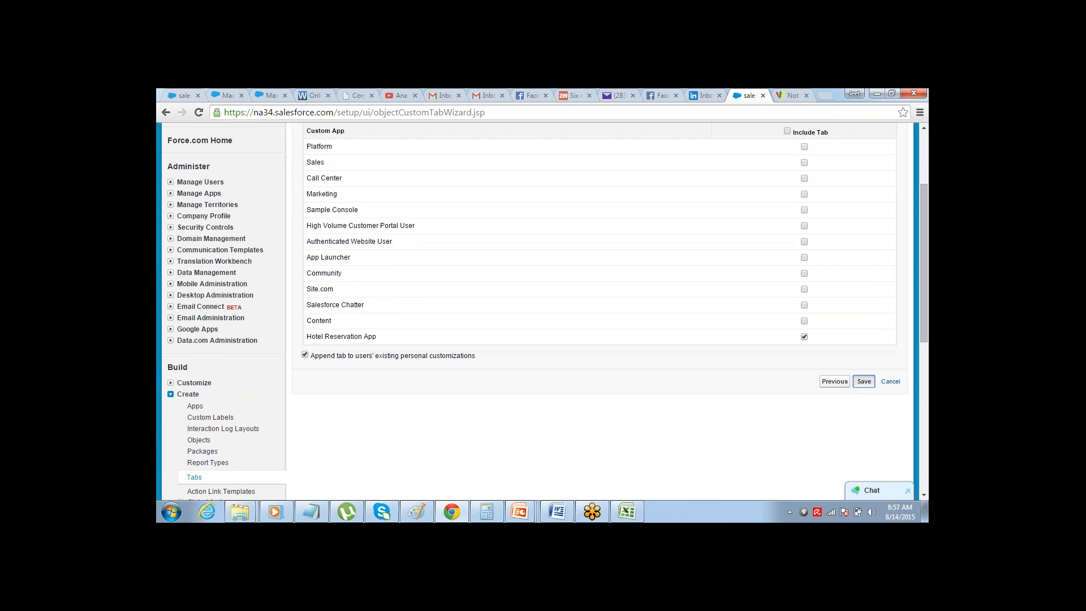
click(864, 381)
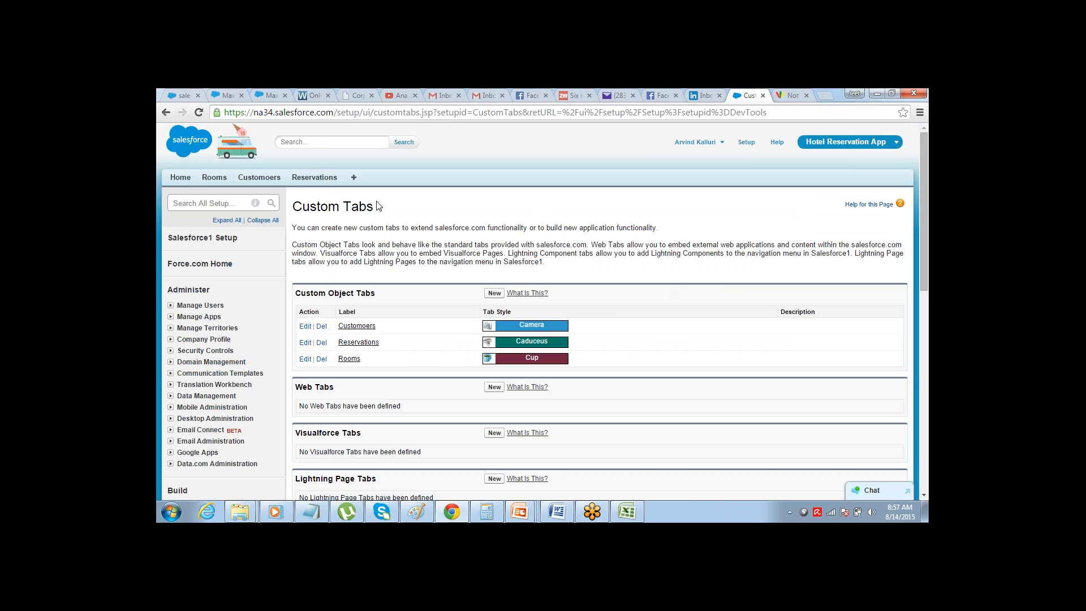
Start a new customer record in the app and fill in the customer's full name and phone number
click(215, 178)
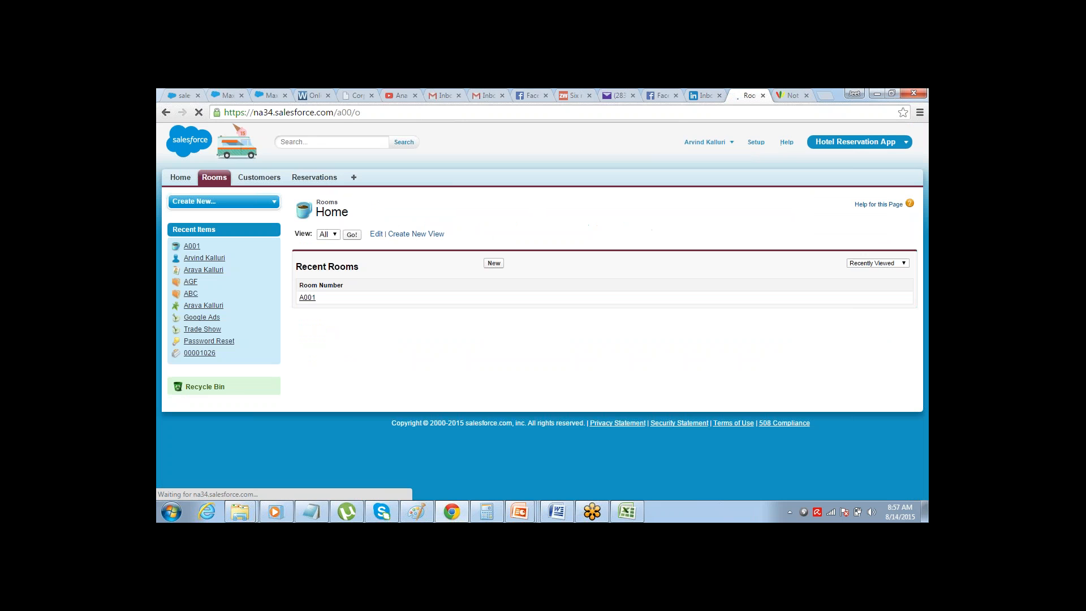
click(260, 178)
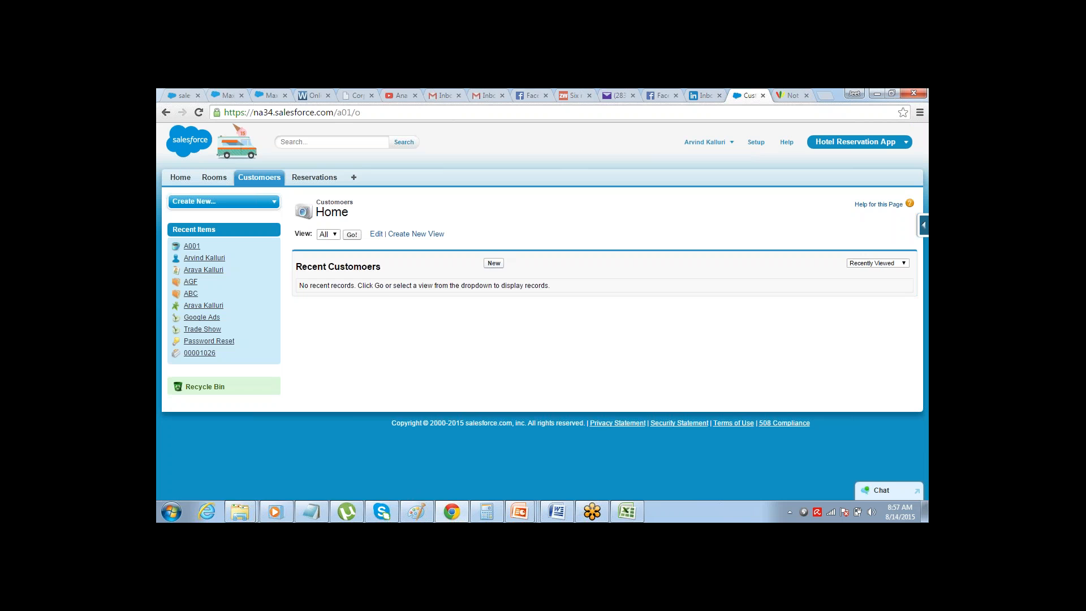
click(494, 263)
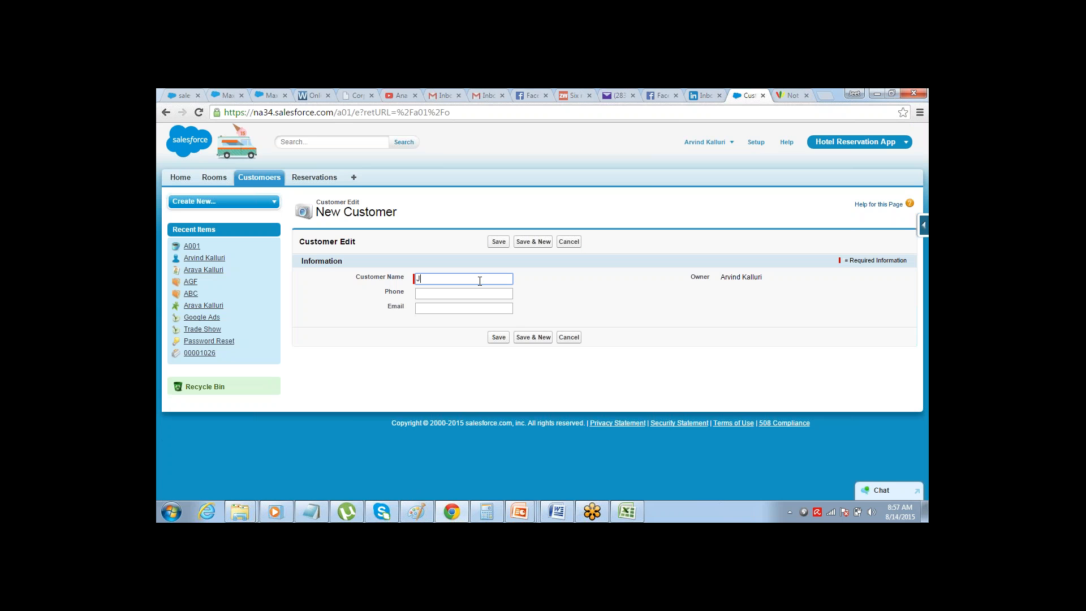
key(Tab)
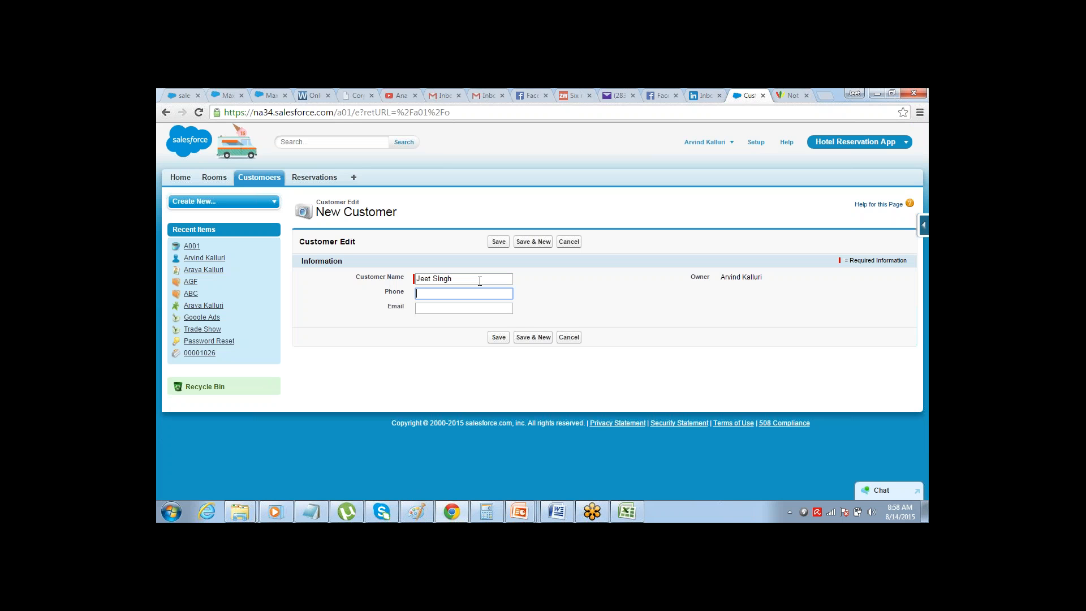
key(Tab)
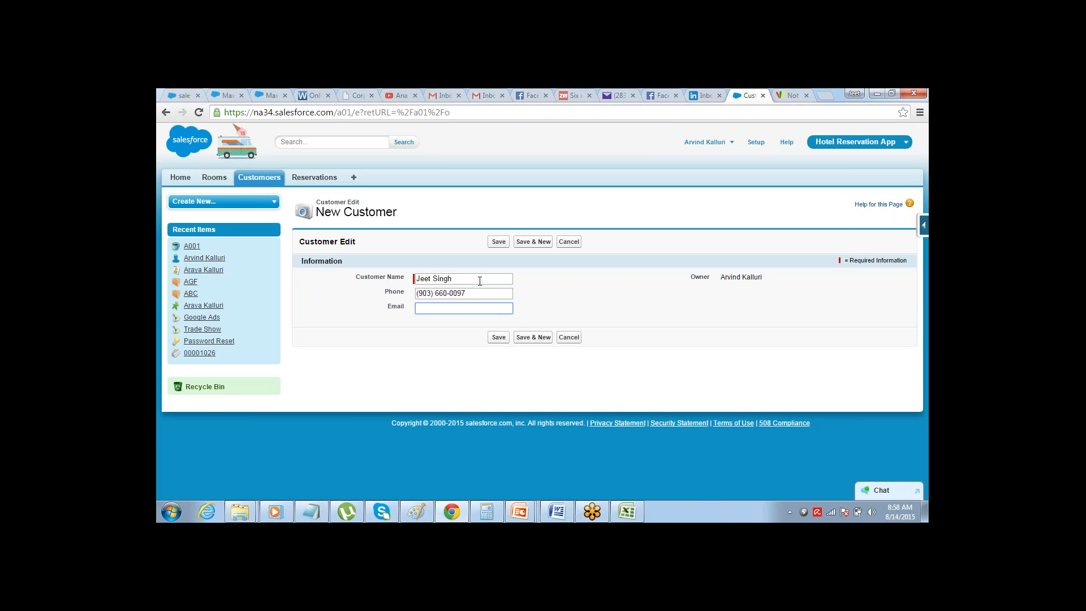
Fill in the customer's e-mail address and save the new customer record
key(Tab)
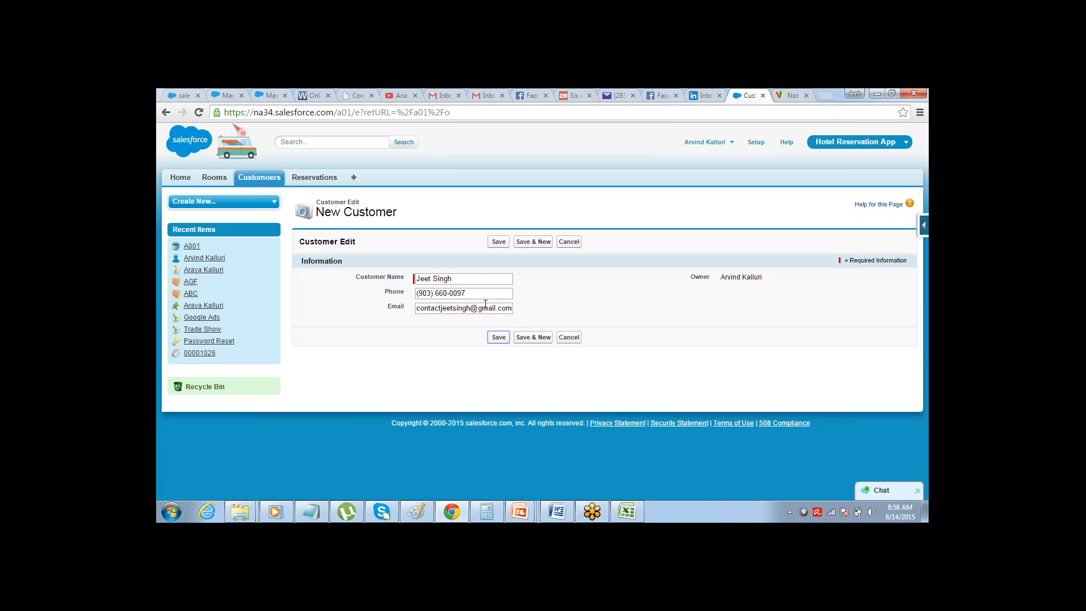
click(498, 337)
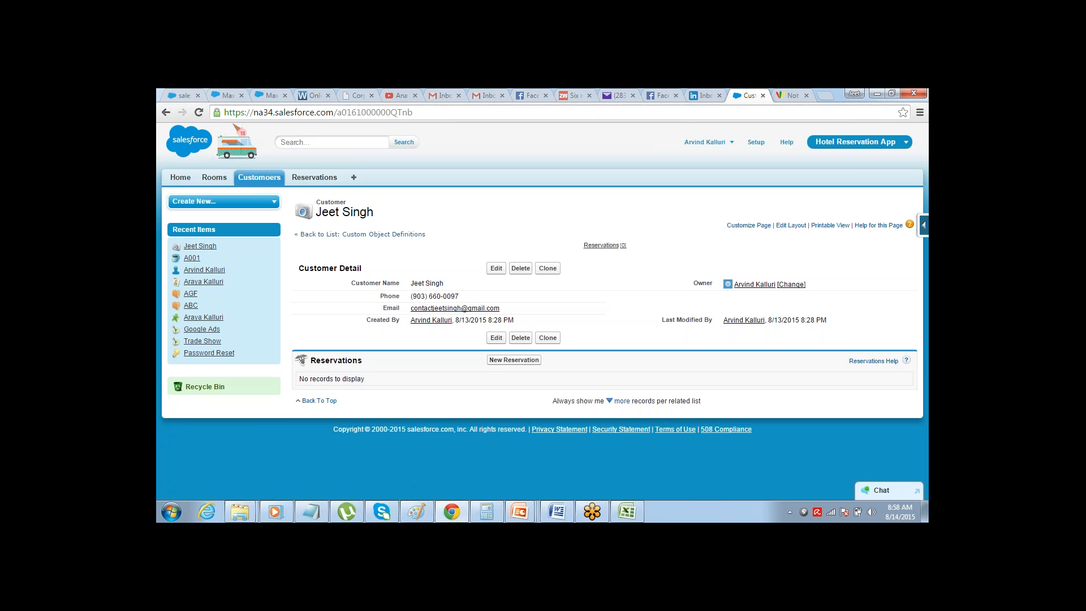
Start a new reservation with ID 001, reservation date 8/13/2015, check-in date 8/17/2015 and check-out date 8/19/2015
click(314, 177)
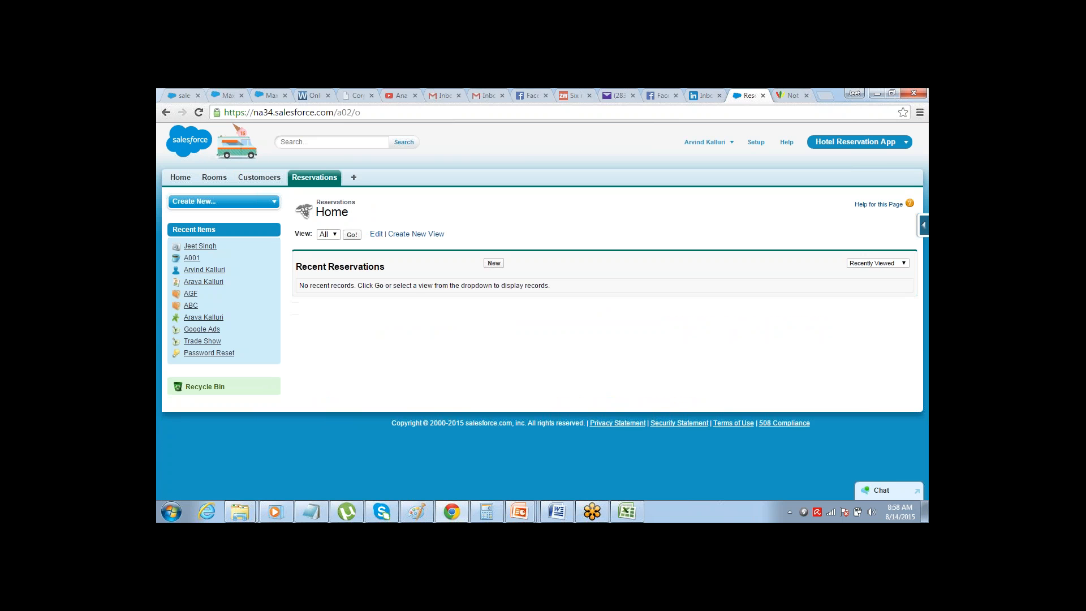
click(493, 263)
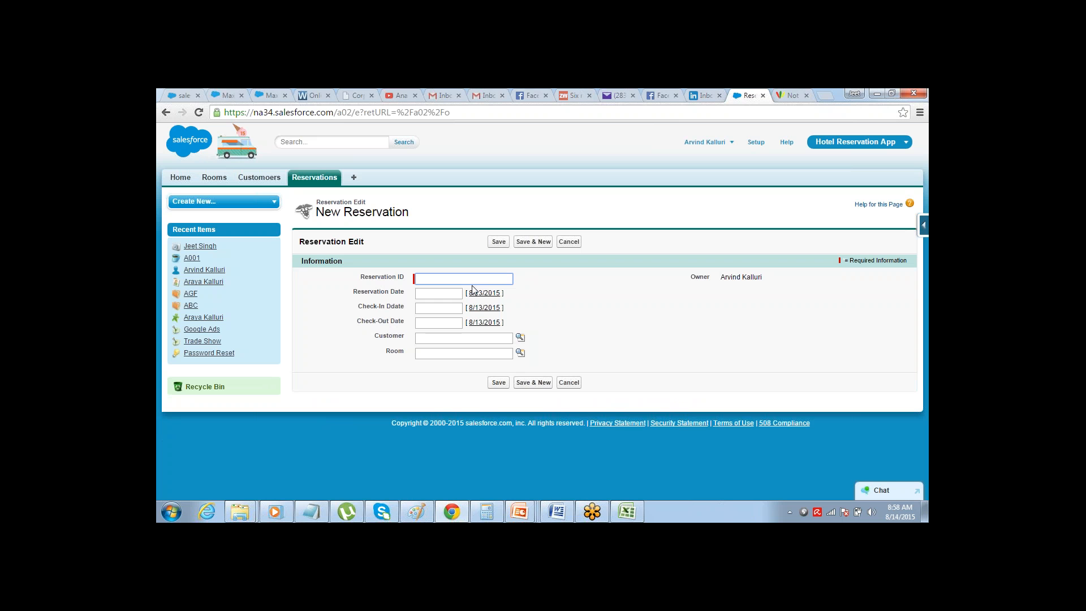
text(001)
key(Tab)
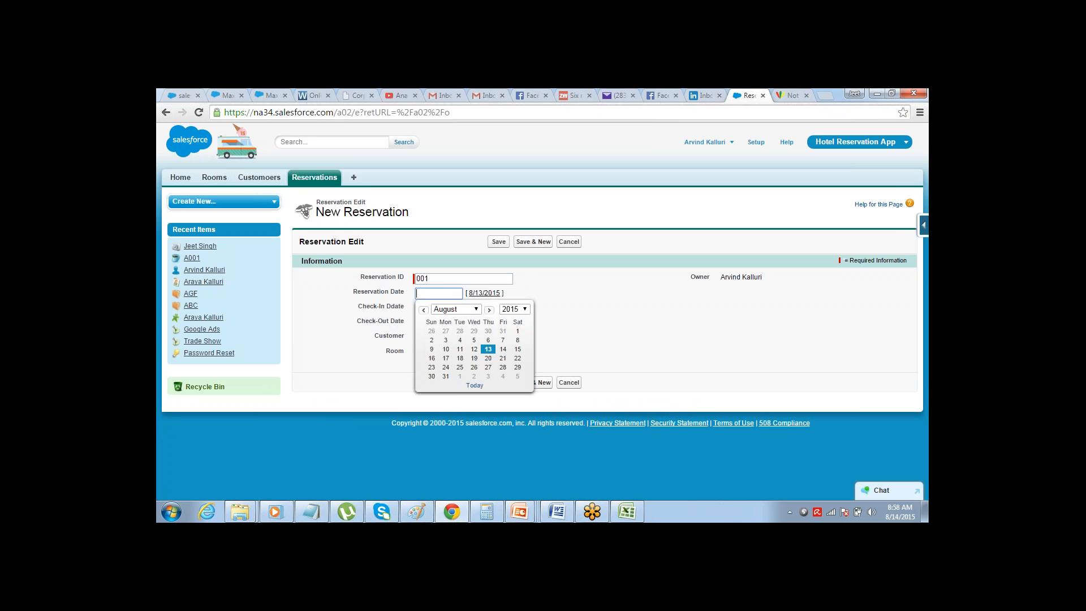
click(488, 349)
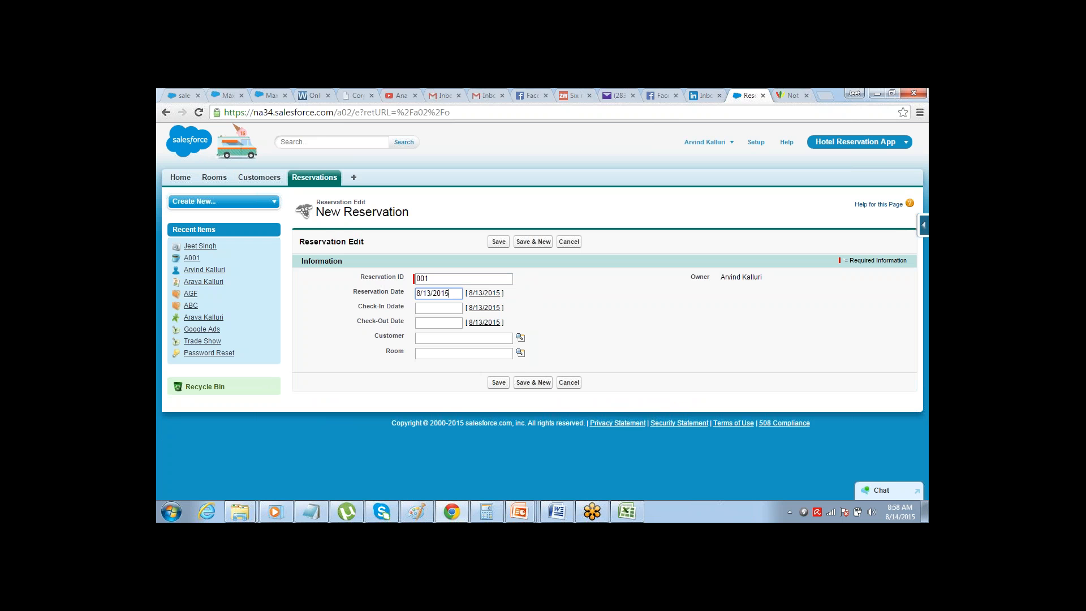
click(440, 307)
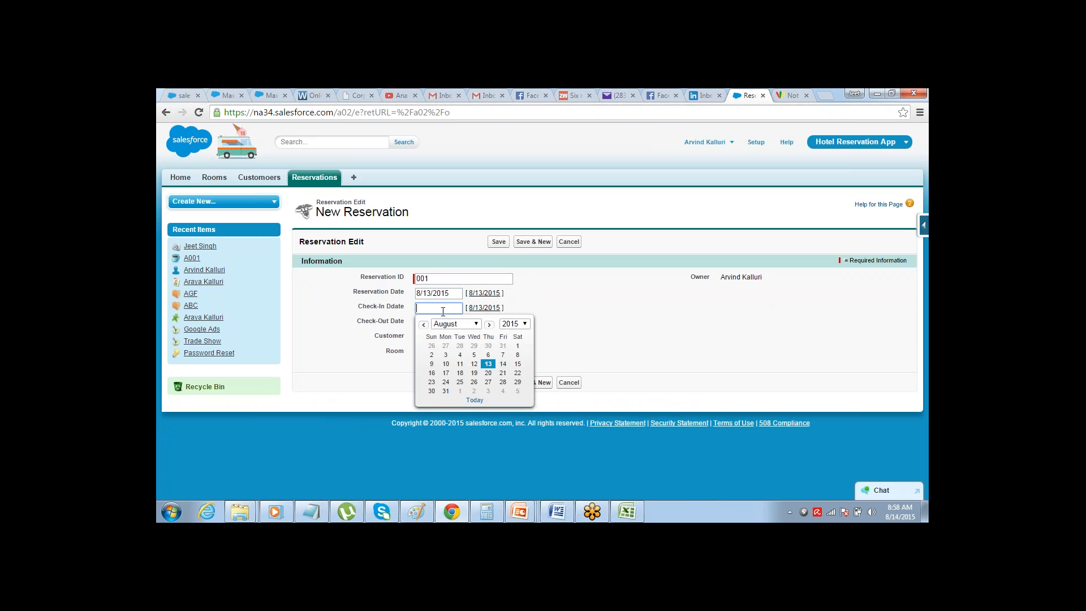
click(446, 373)
click(444, 323)
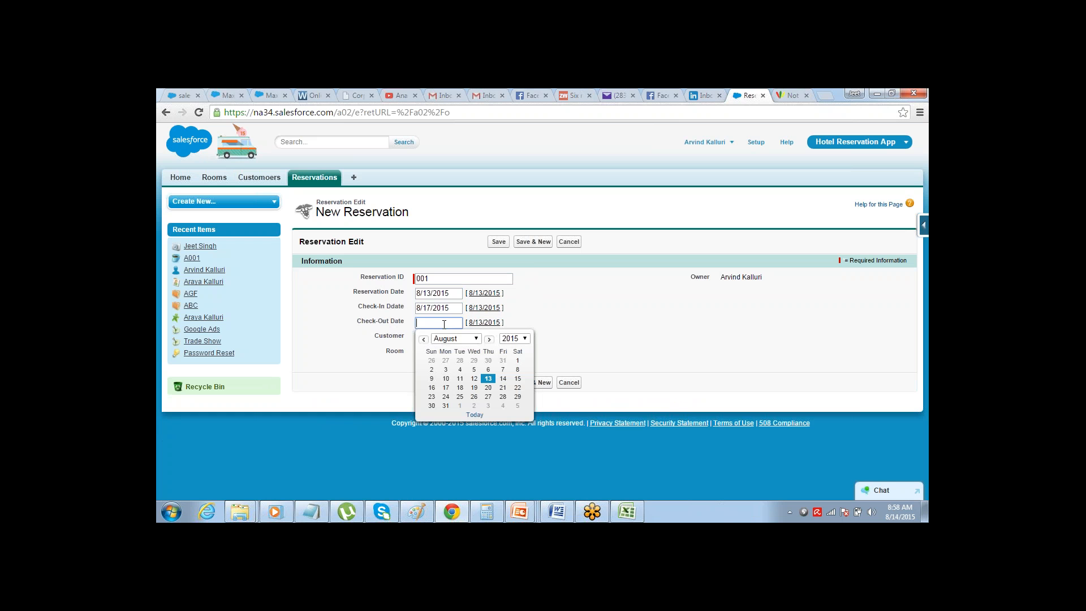
click(474, 388)
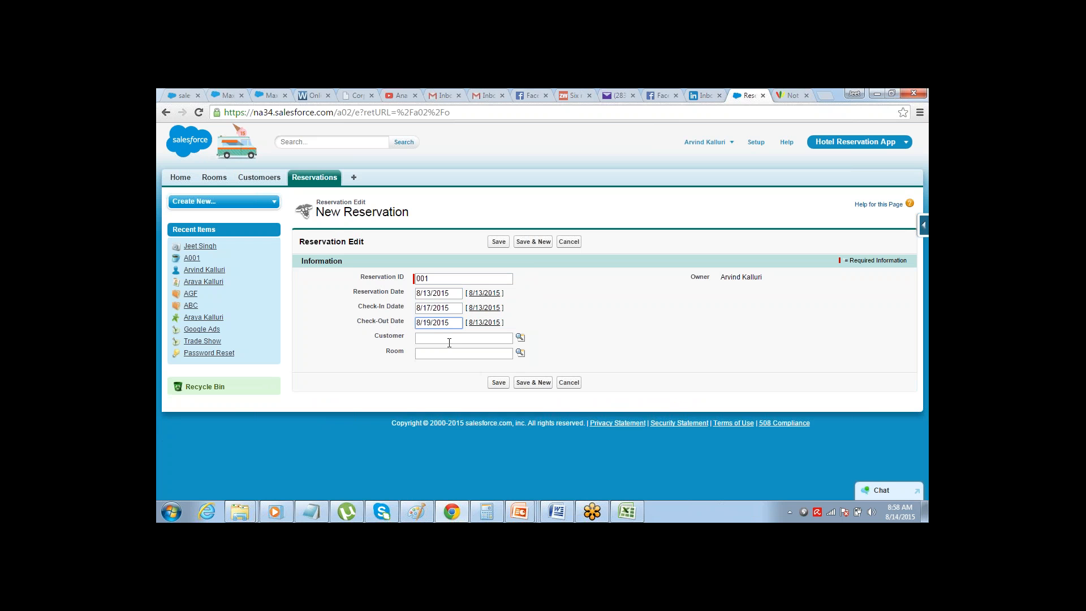
Look up the newly created customer and assign that record to the reservation's Customer field
click(521, 337)
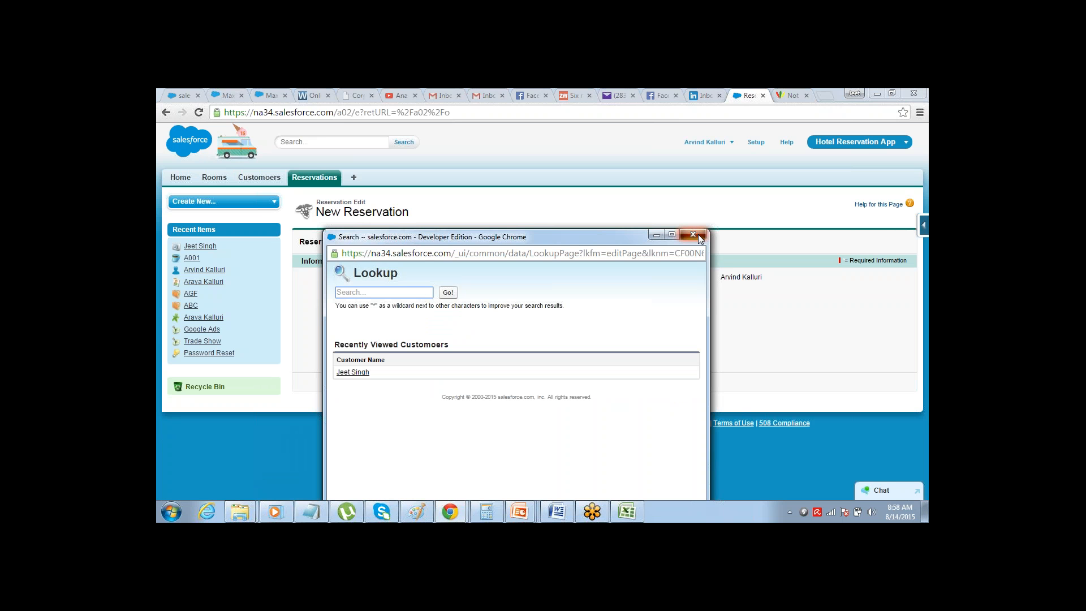
click(697, 234)
click(521, 337)
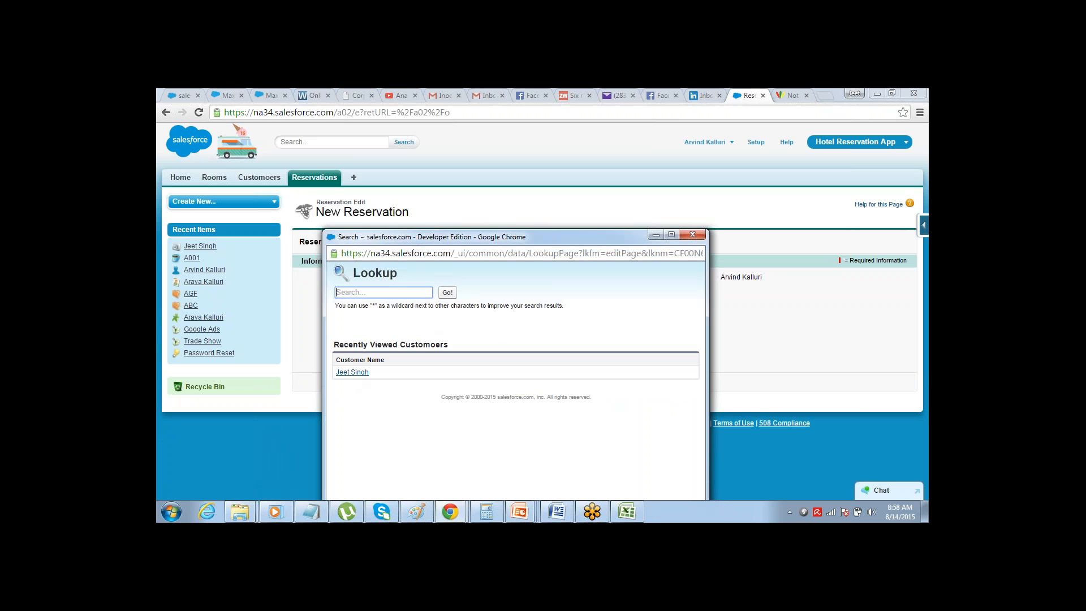
click(353, 372)
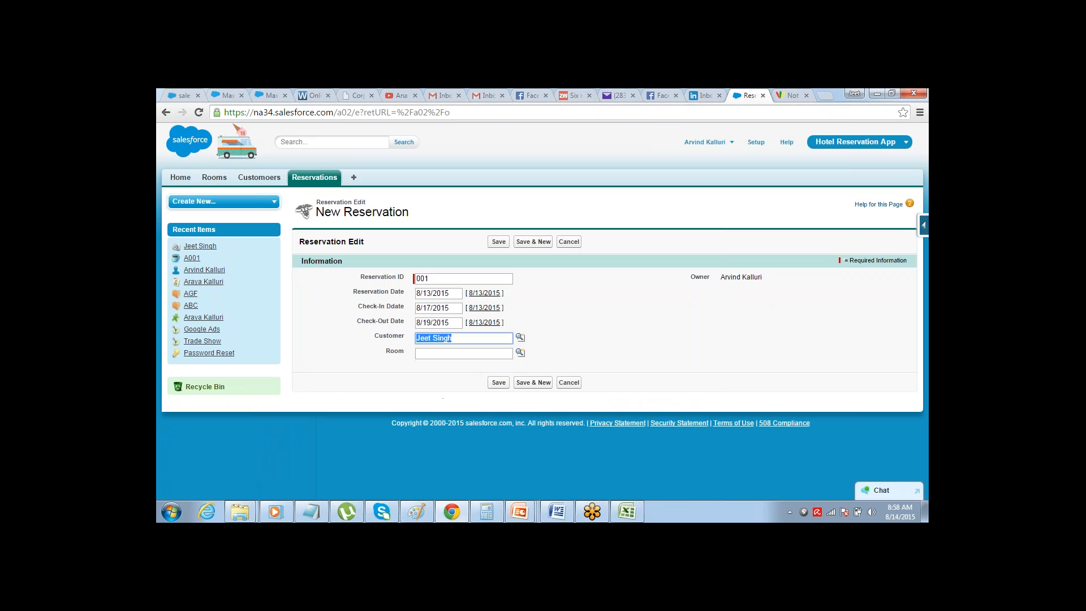
Assign room A001 to the reservation through the Room lookup and save the reservation
click(388, 353)
double_click(389, 351)
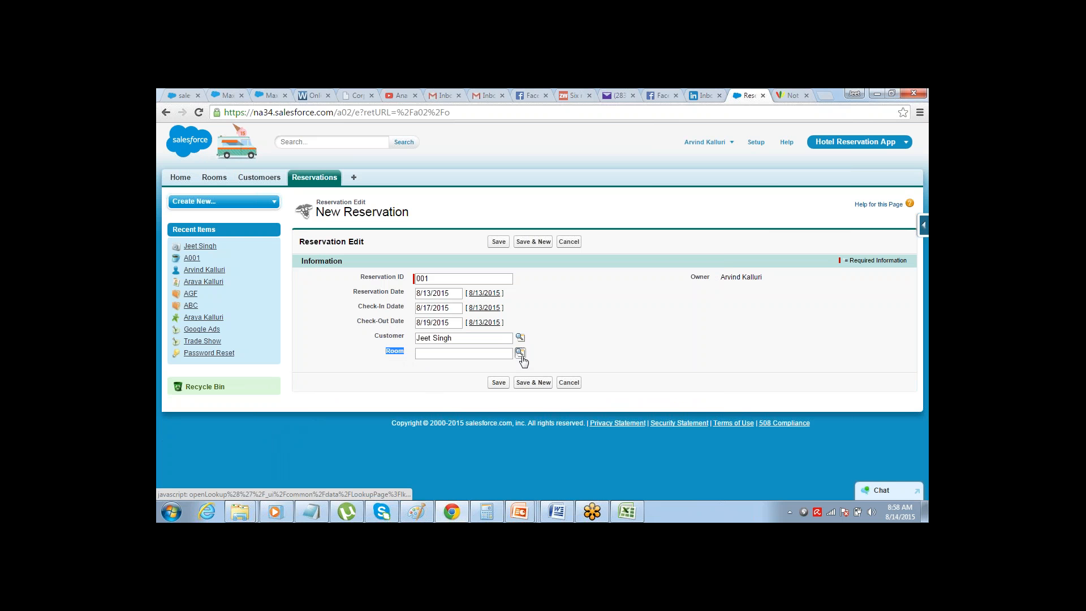
click(520, 353)
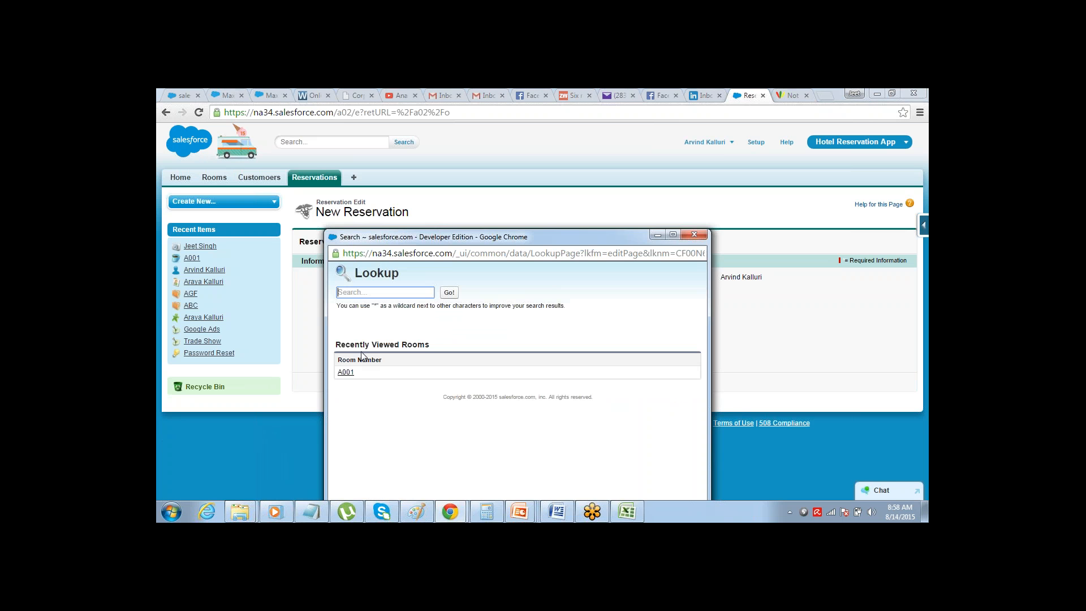
click(347, 372)
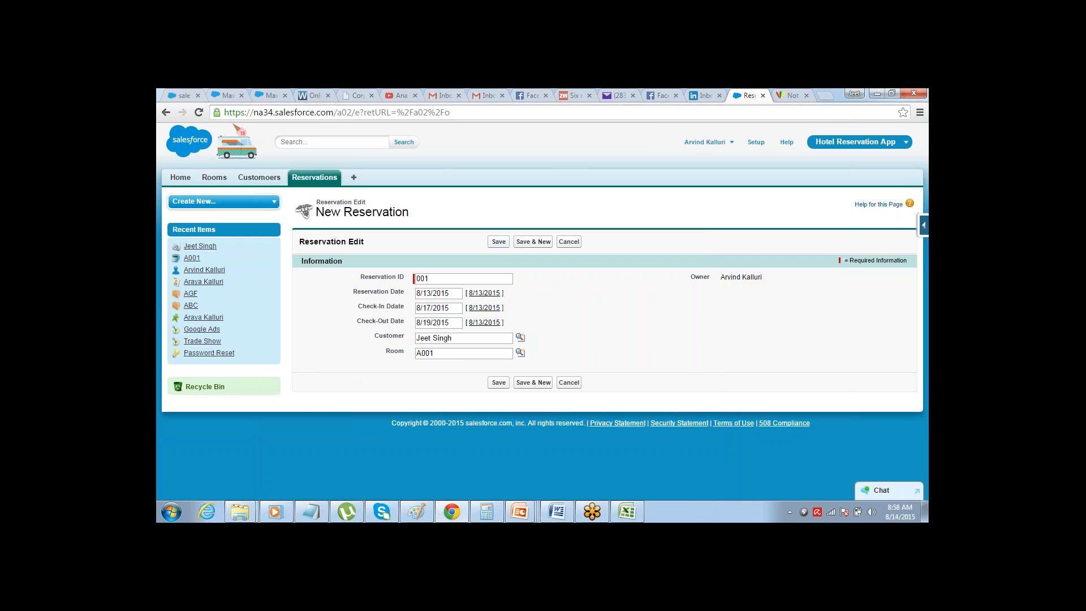
click(498, 242)
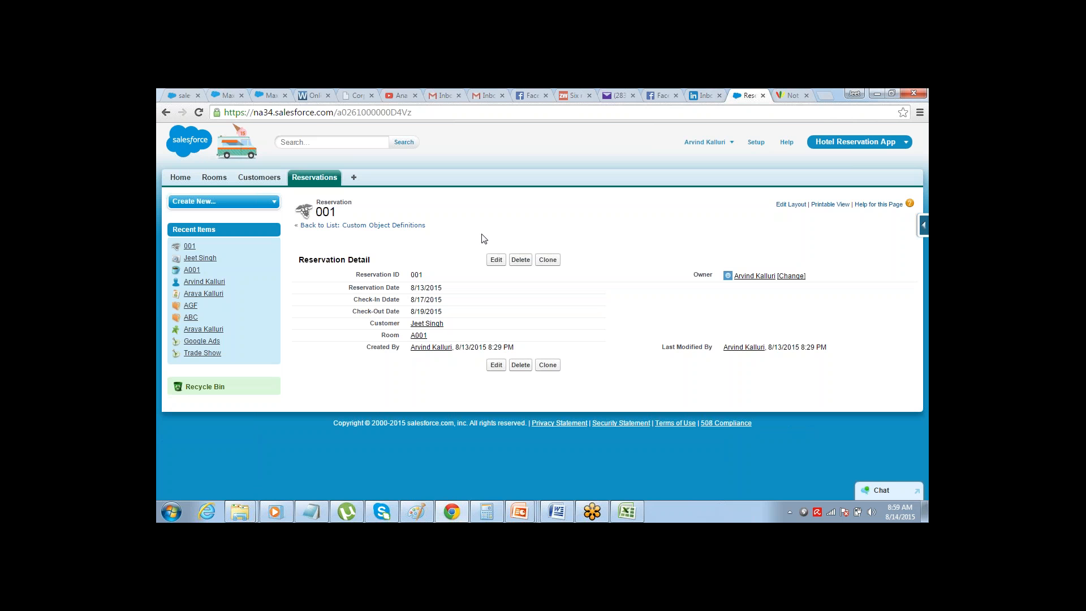
Open the new customer's record and the room A001 record to check their Reservations related lists
click(259, 177)
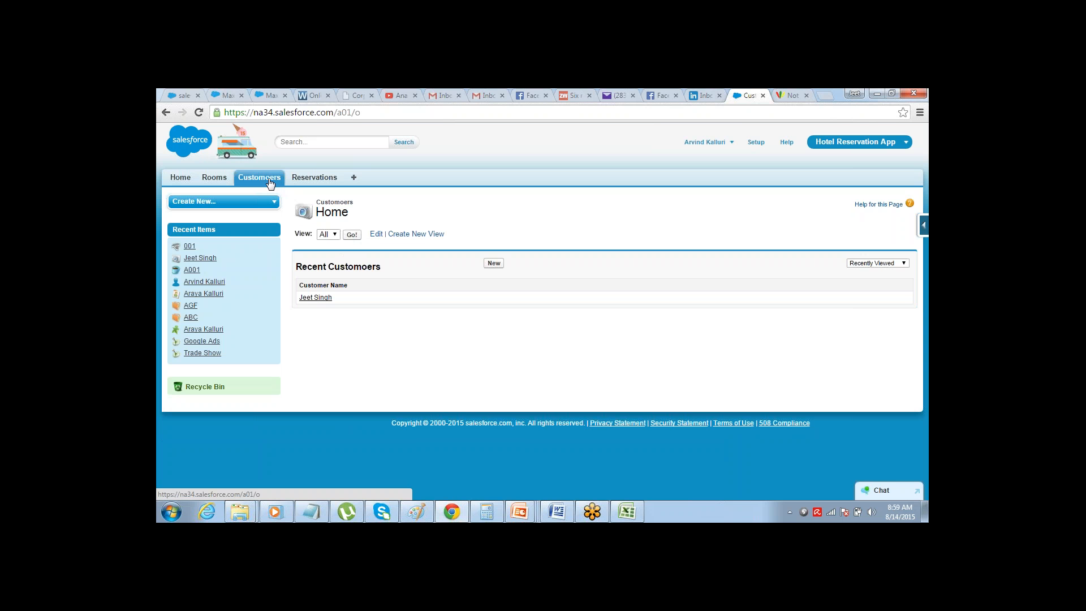
click(319, 299)
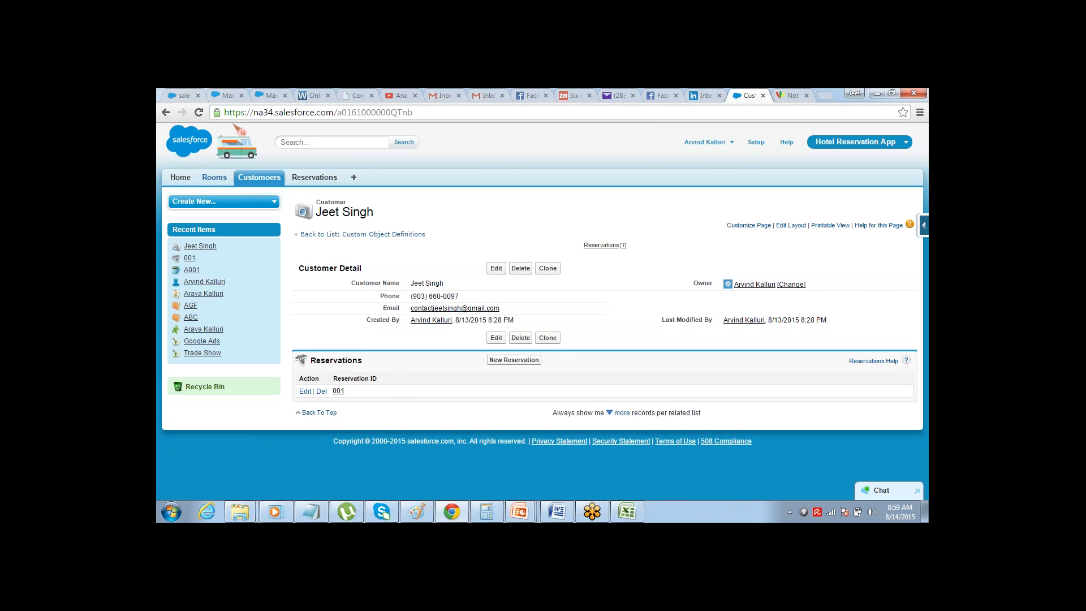
click(213, 179)
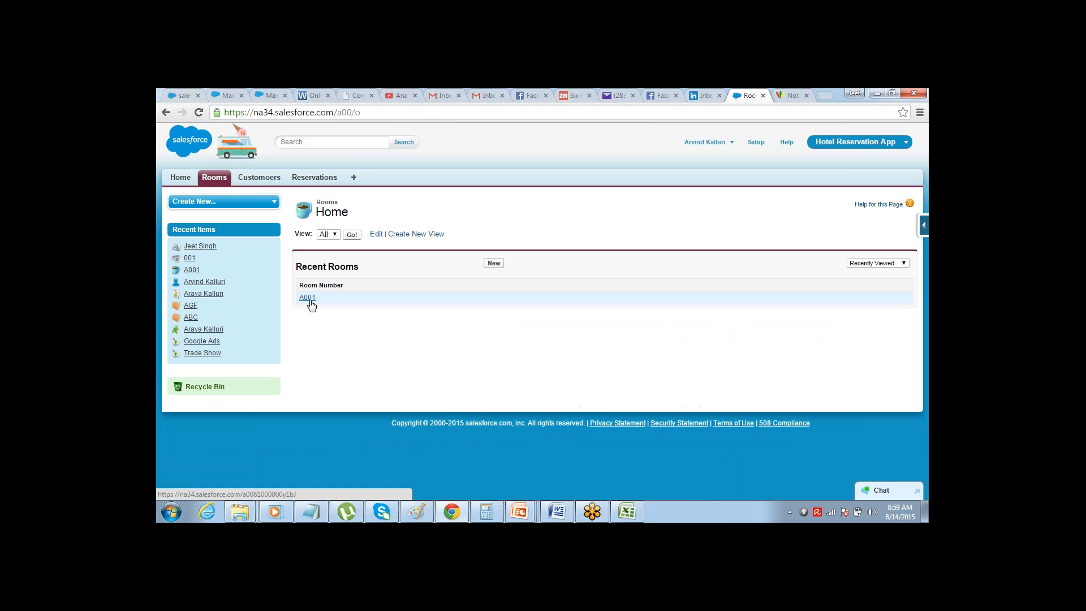
click(308, 298)
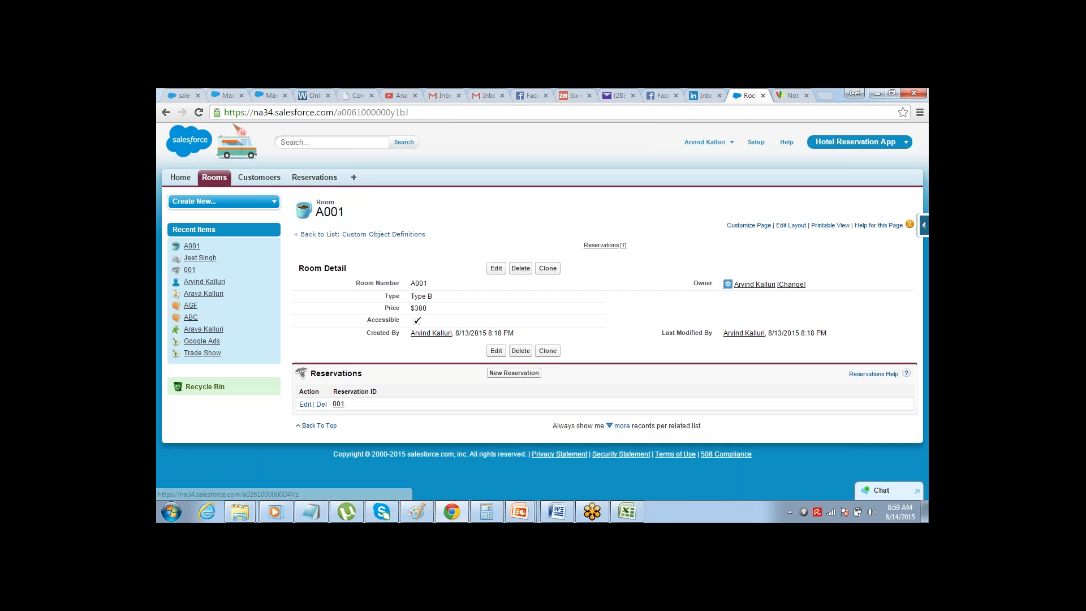